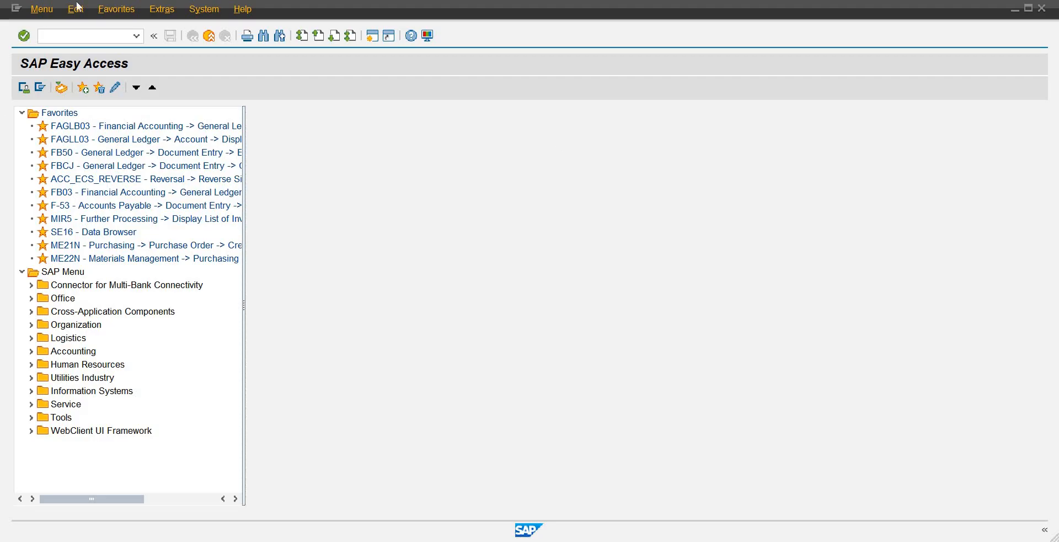
Step: Open the business partner maintenance transaction (bp) and start creating a new organization
left_click(80, 41)
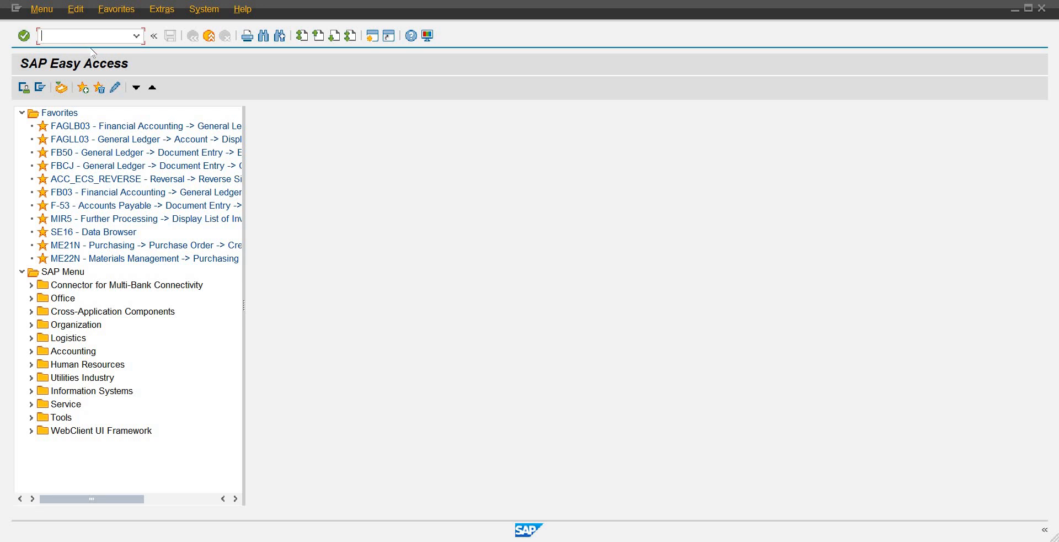
type("bp")
key("Return")
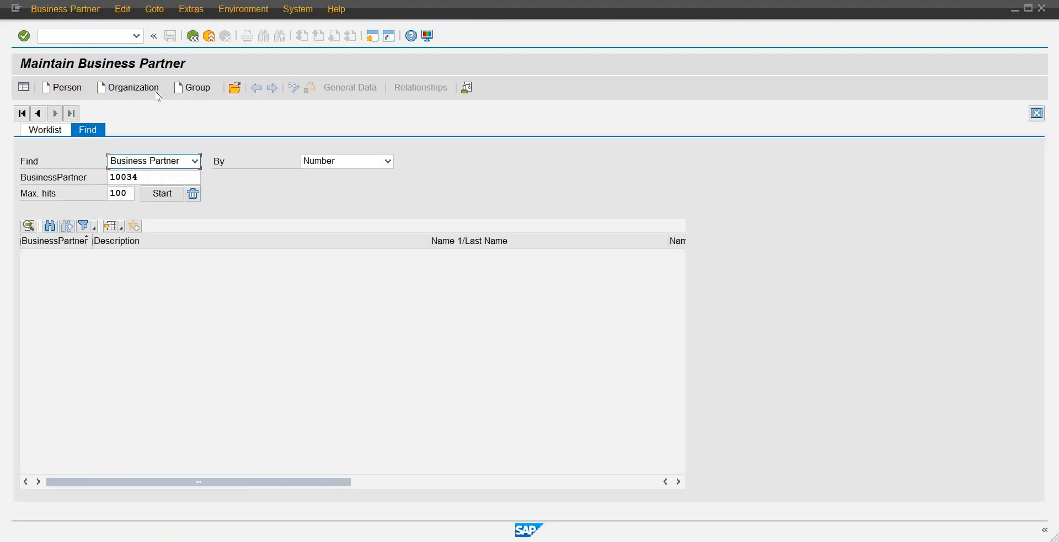
left_click(118, 89)
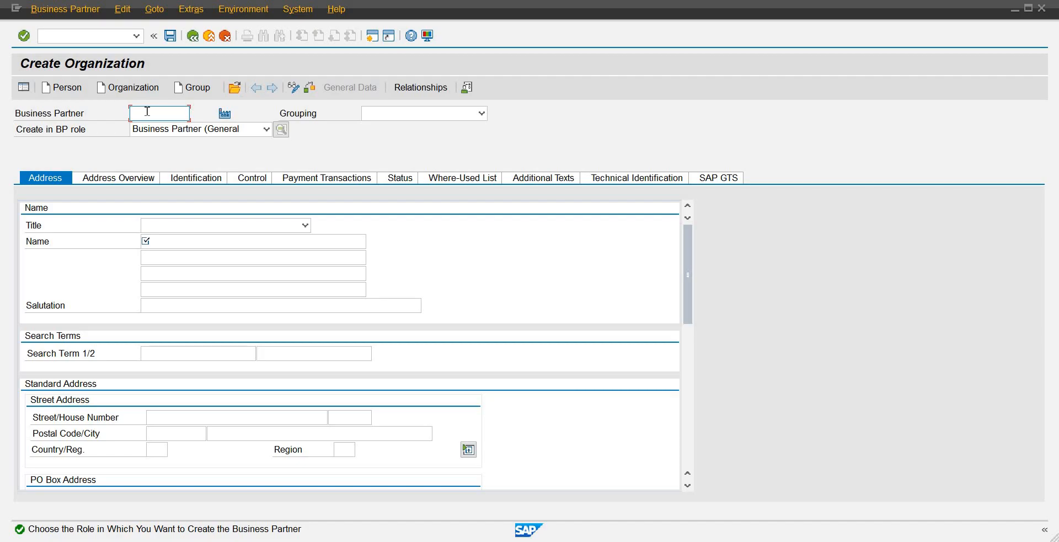
Step: Set the business partner role to Vendor- IS01 and choose to create the partner in that role
left_click(266, 130)
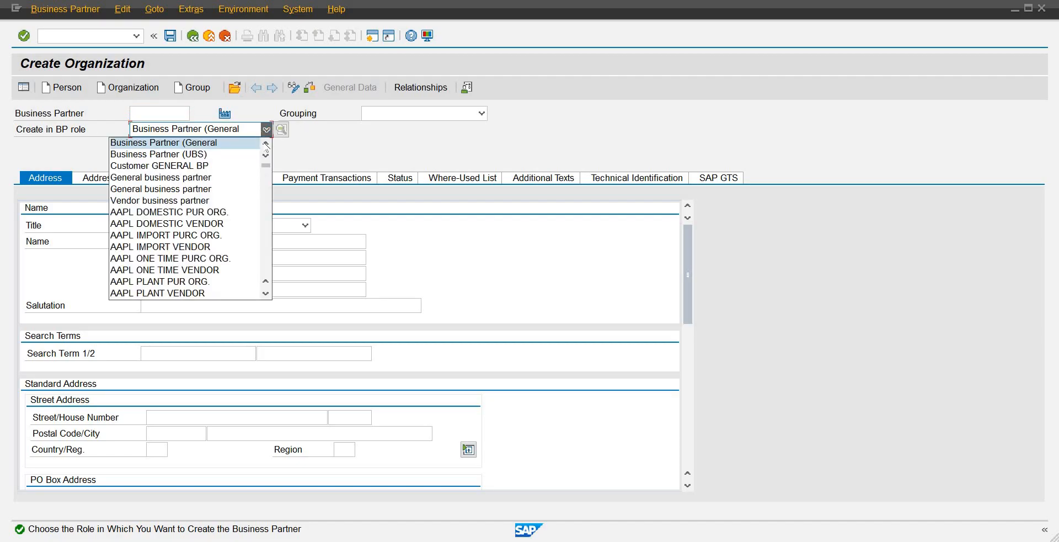
scroll(266, 146, "up", 5)
scroll(266, 146, "up", 4)
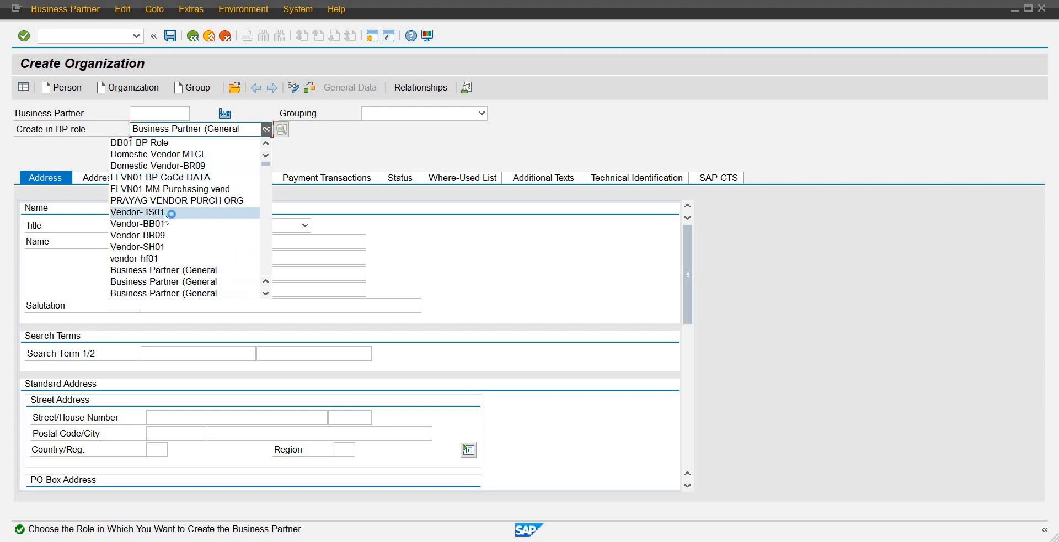
left_click(172, 214)
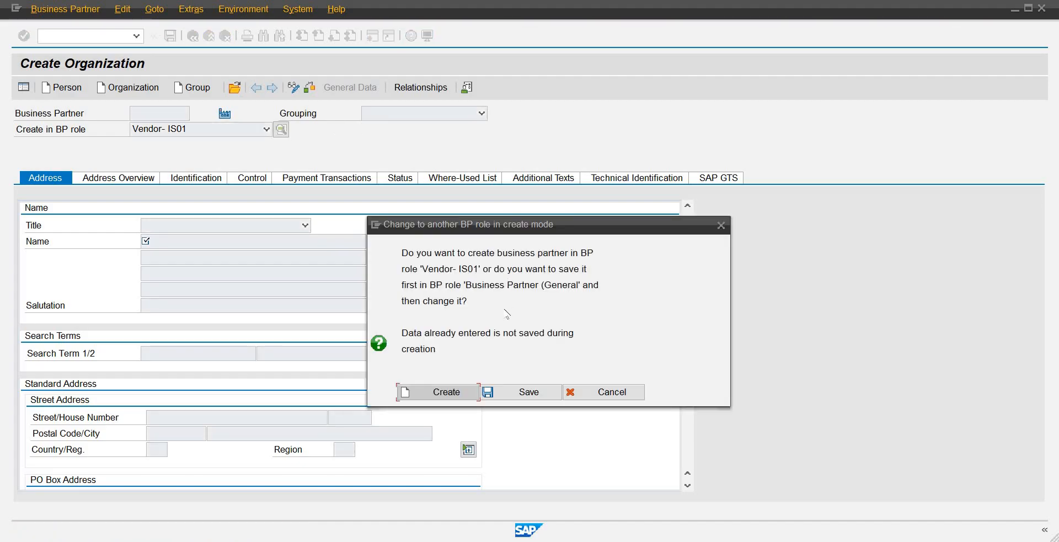
left_click(459, 392)
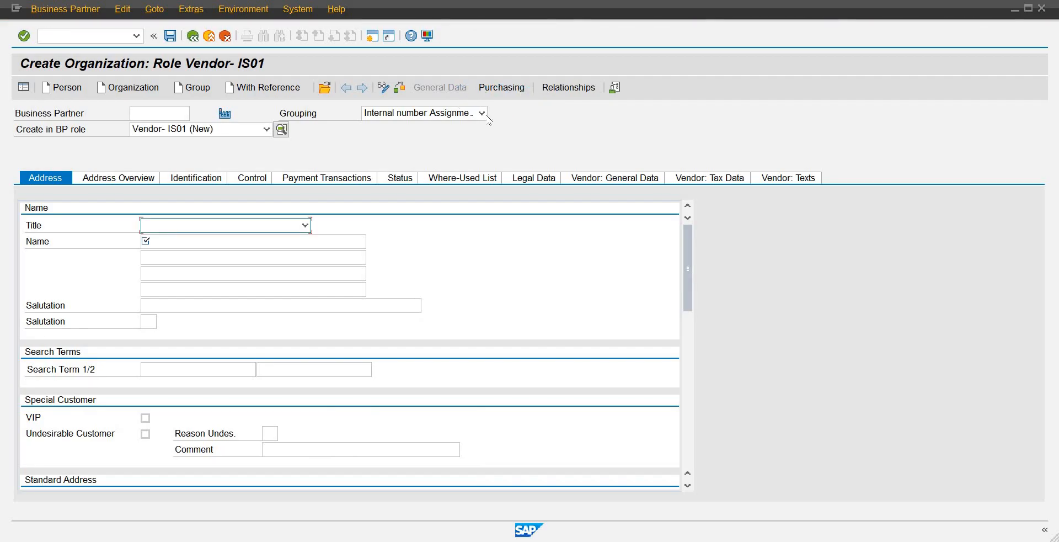
Step: Set the business partner grouping to Domestic Vendors - IS01
left_click(481, 113)
scroll(422, 172, "up", 15)
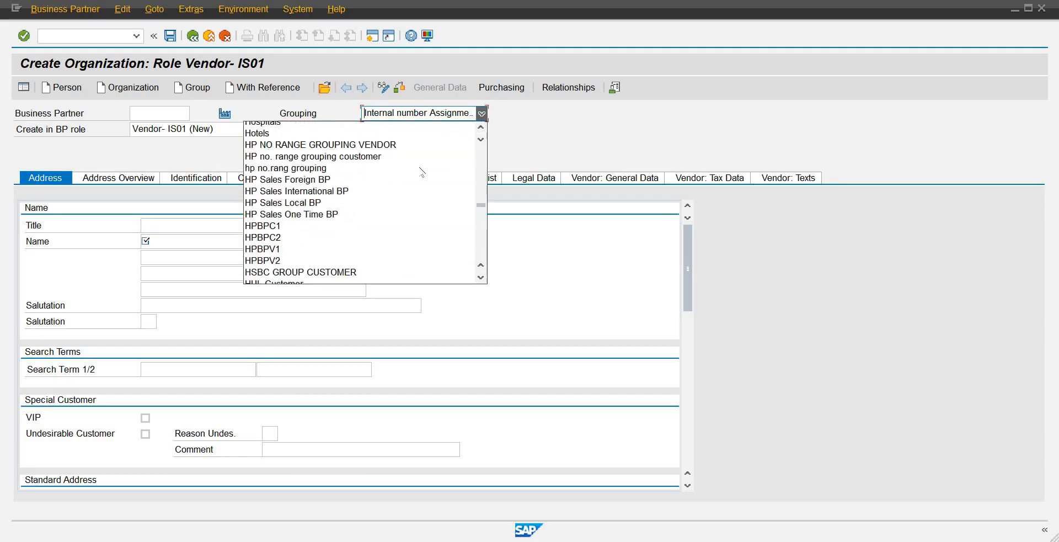
scroll(422, 172, "up", 15)
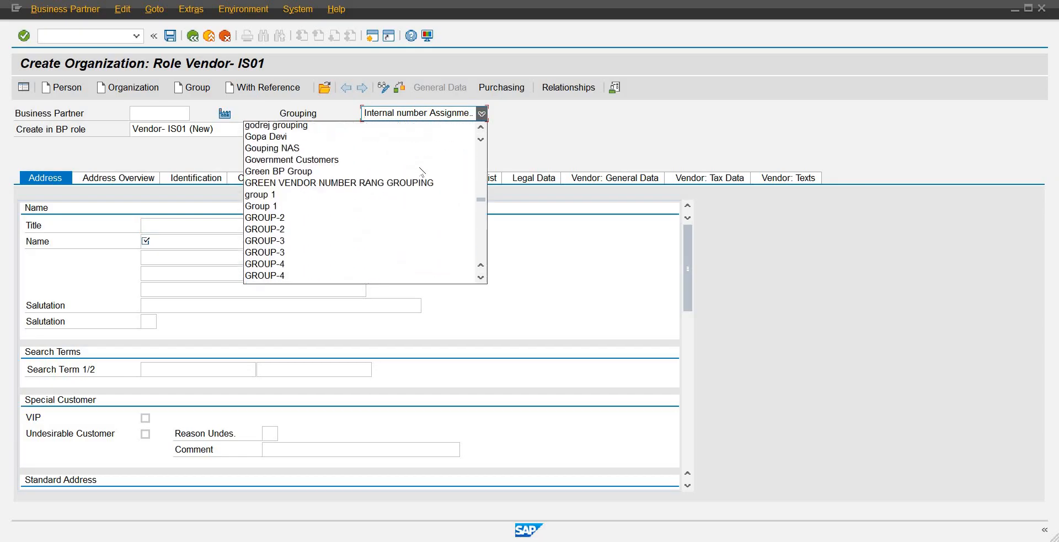
scroll(422, 173, "up", 12)
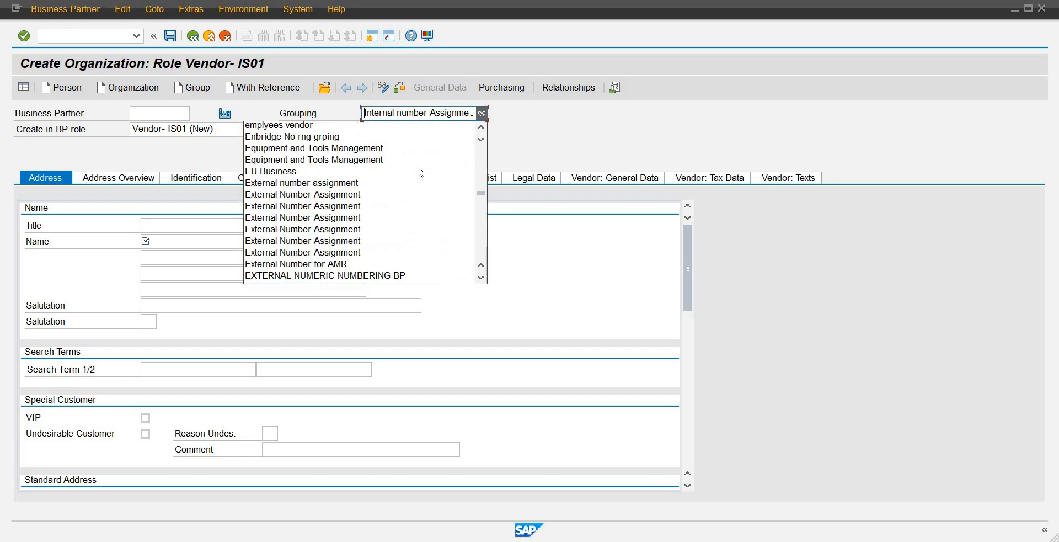
scroll(422, 172, "down", 3)
scroll(420, 171, "down", 2)
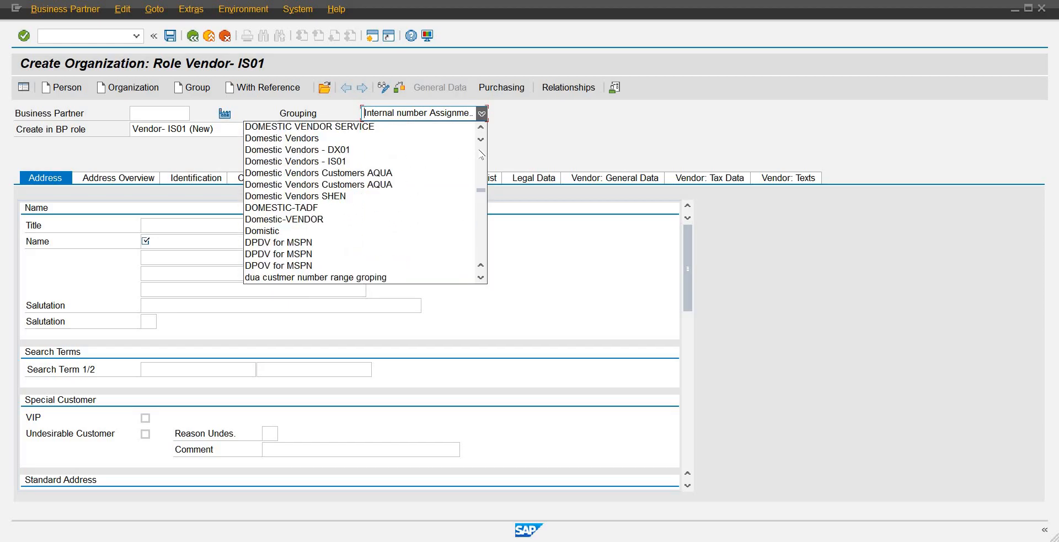
left_click(347, 161)
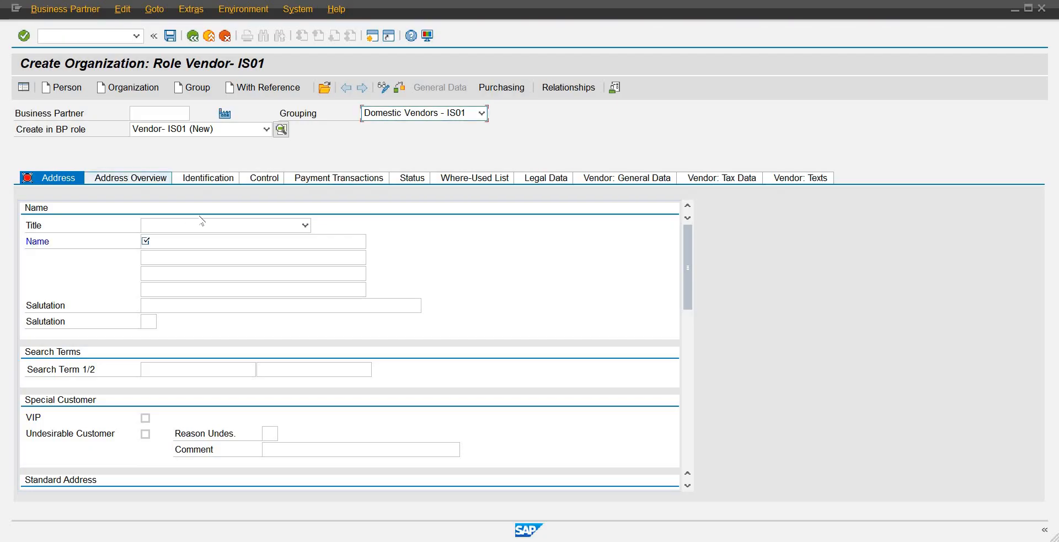
Step: Set the organization's title to Company and its name to Domestic Vendor-002-IS01
left_click(284, 230)
left_click(184, 238)
left_click(183, 238)
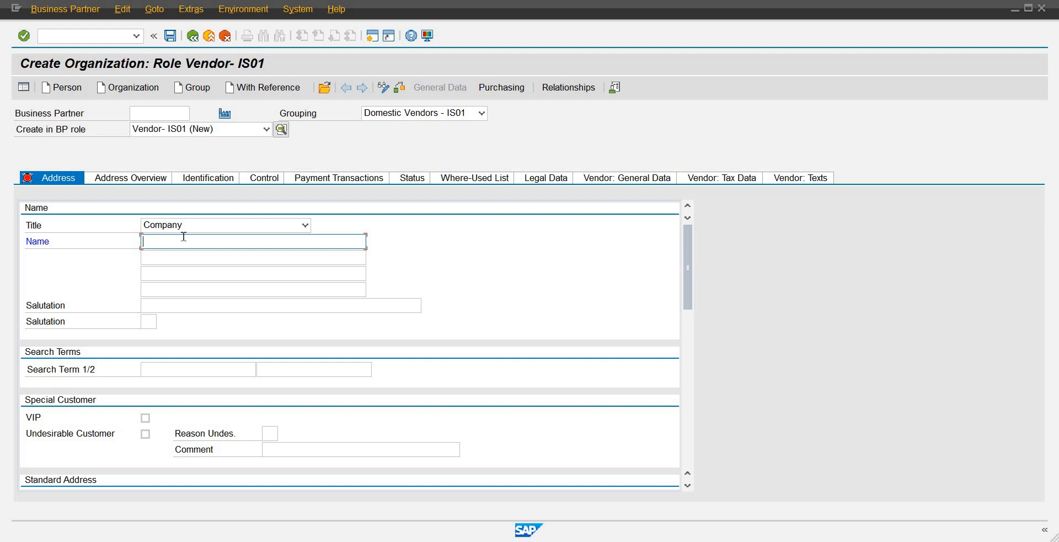
type("DOmes")
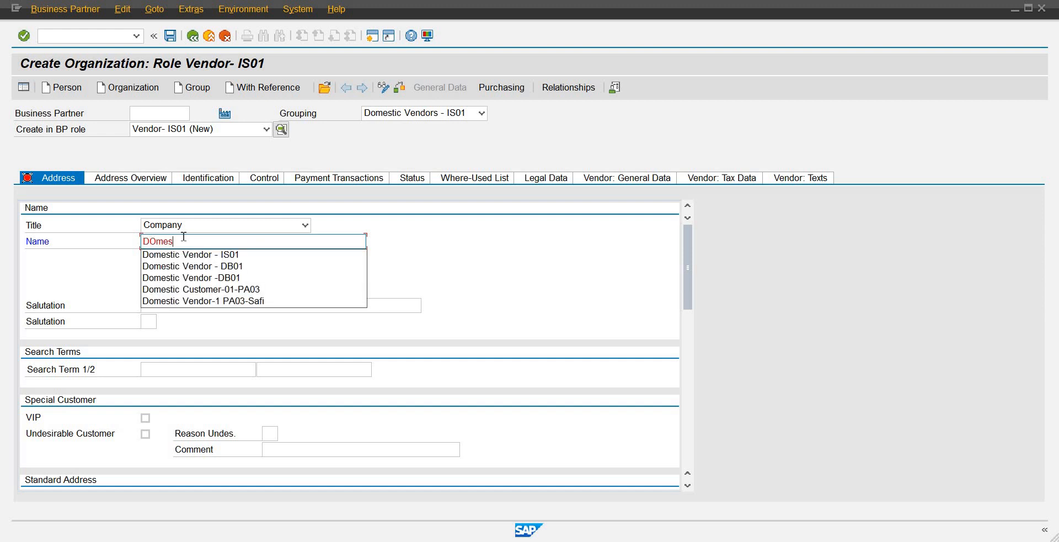
key("Down")
key("Down")
key("Up")
key("Return")
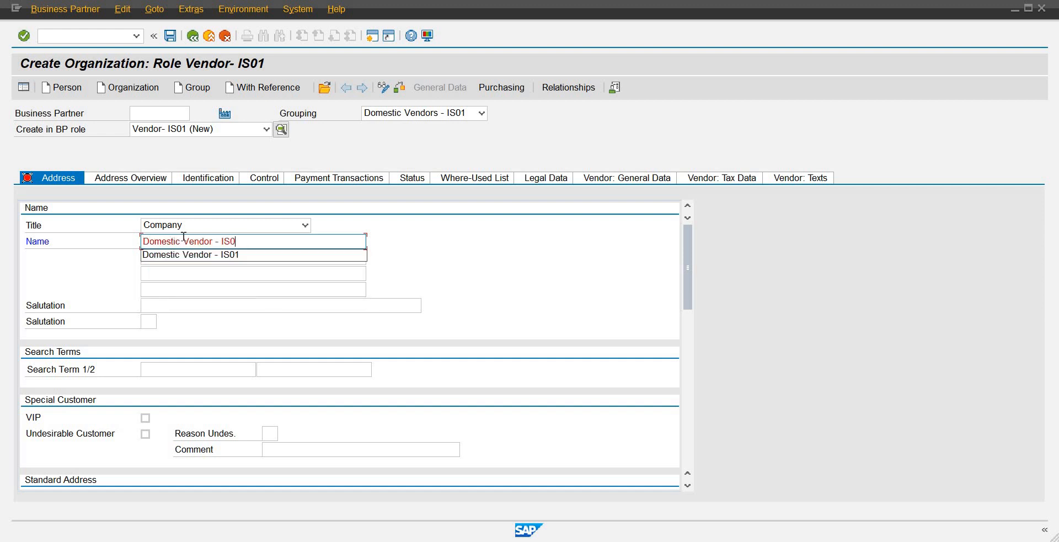
key("BackSpace")
key("BackSpace")
key("BackSpace")
key("BackSpace")
key("BackSpace")
key("BackSpace")
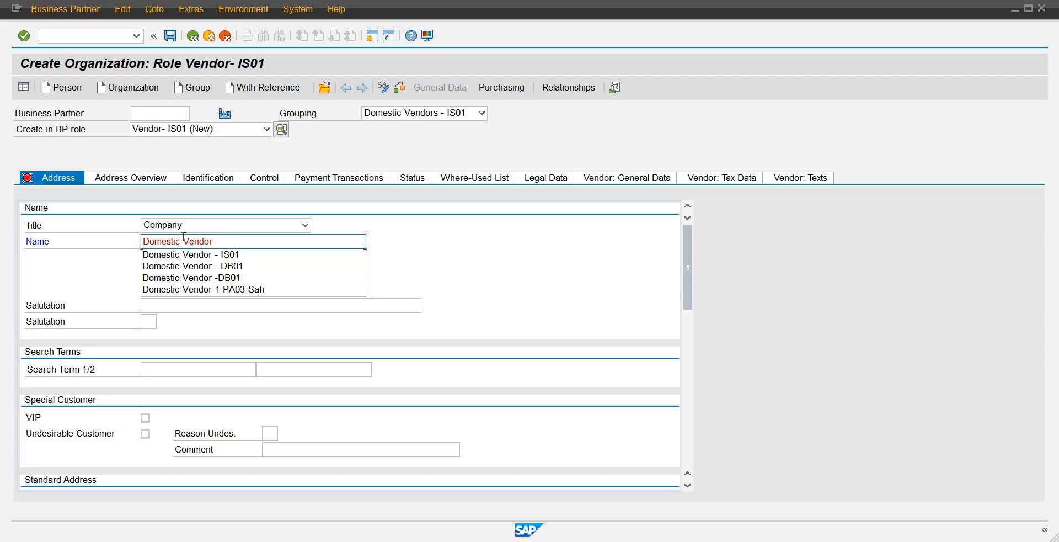
type("-00")
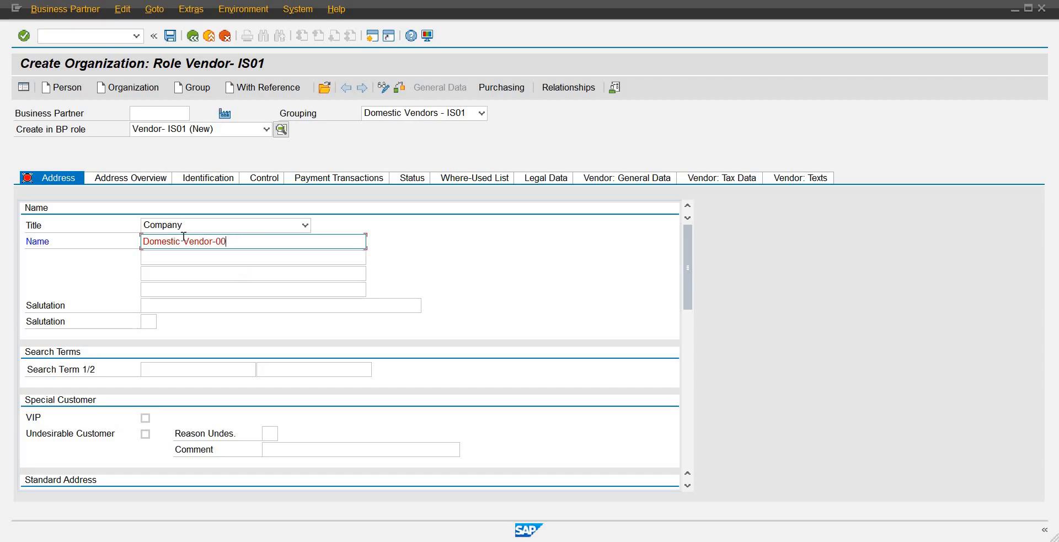
type("1*")
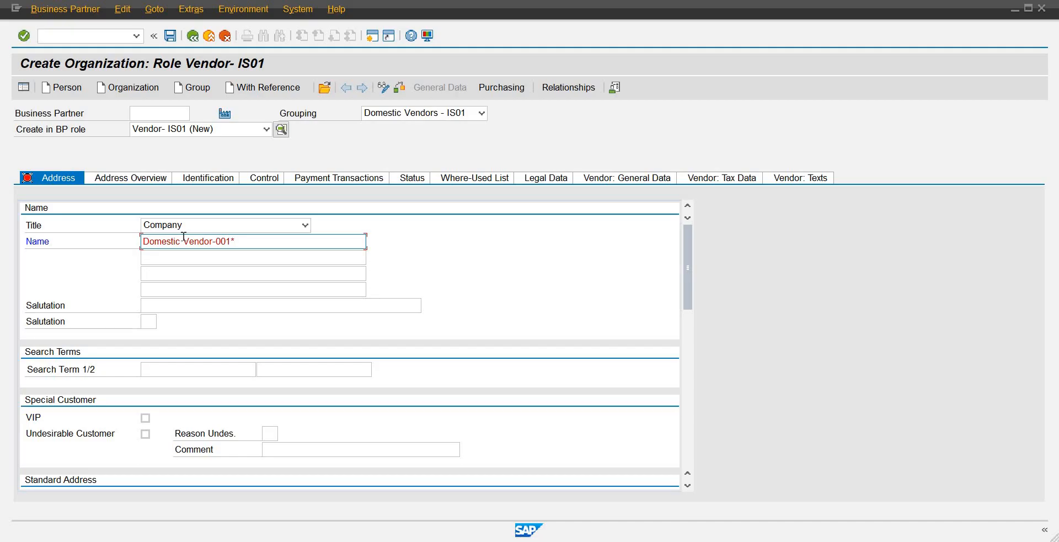
key("BackSpace")
type("2-")
type("S")
key("BackSpace")
type("IS01")
Step: Enter Manufacturing as the organization's first search term
key("Tab")
key("Tab")
key("Tab")
key("Tab")
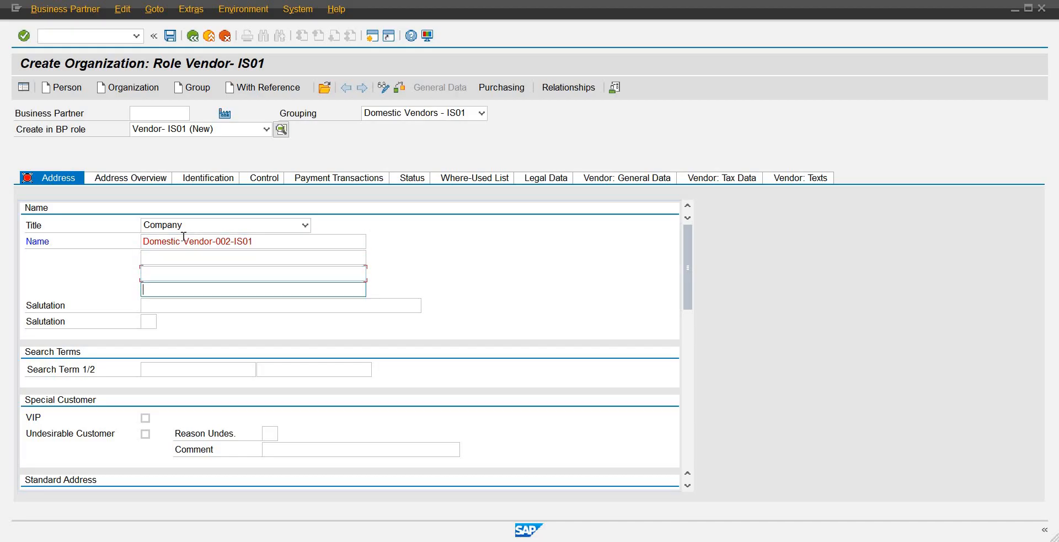
key("Tab")
key("Tab")
type("m")
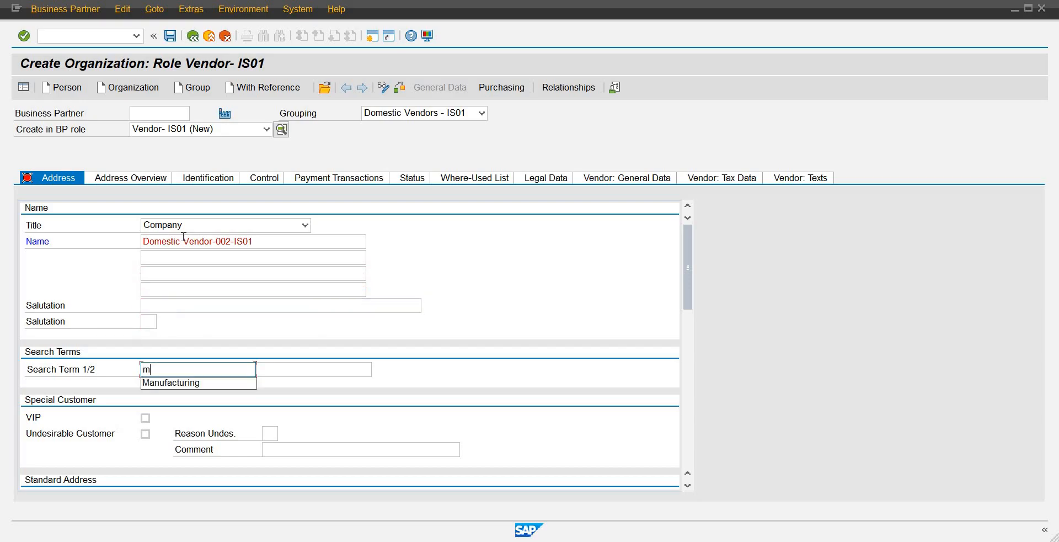
key("Down")
key("Return")
Step: Enter the vendor's street and postal code in the standard street address
key("Tab")
key("Tab")
key("Tab")
key("Tab")
key("Tab")
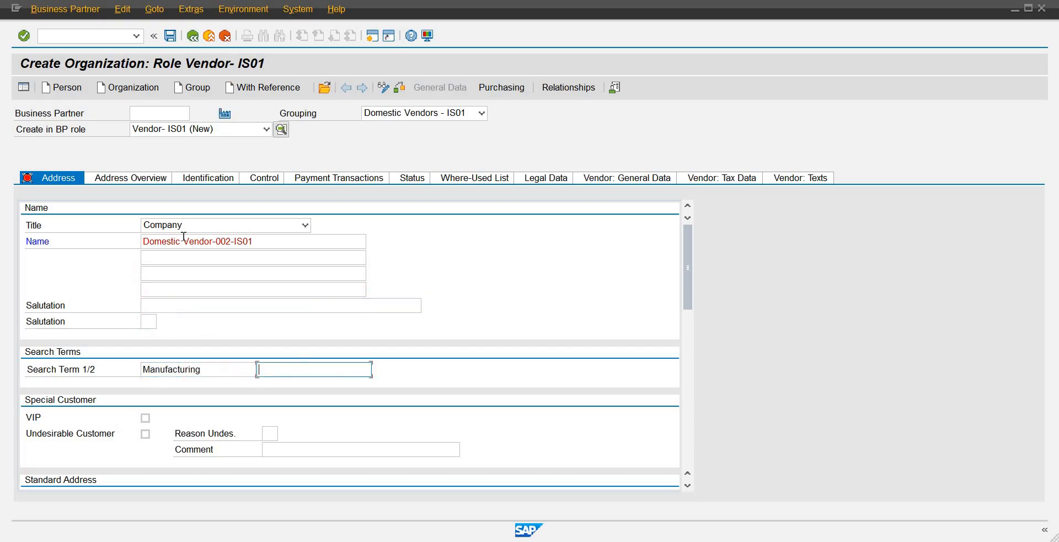
key("Tab")
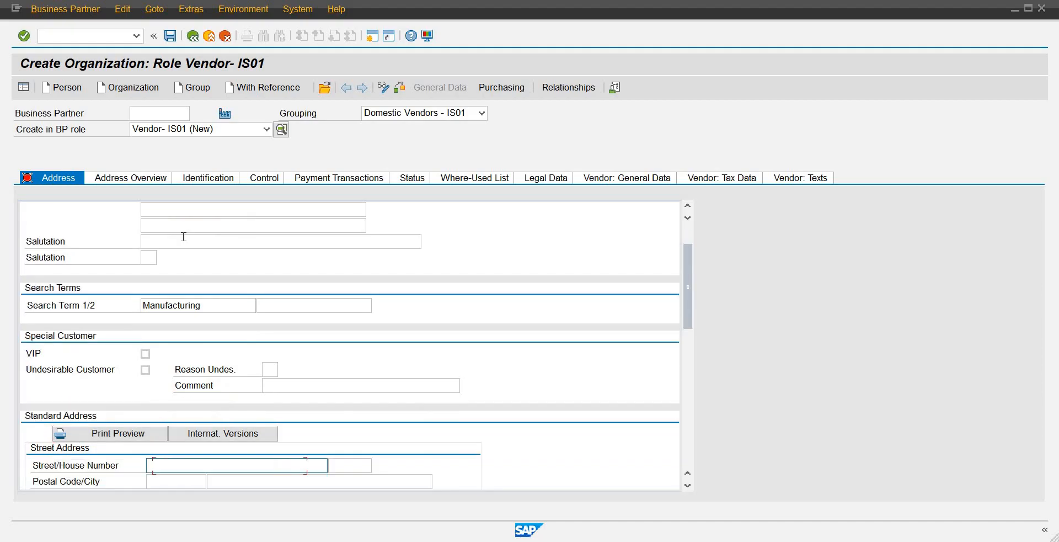
key("Tab")
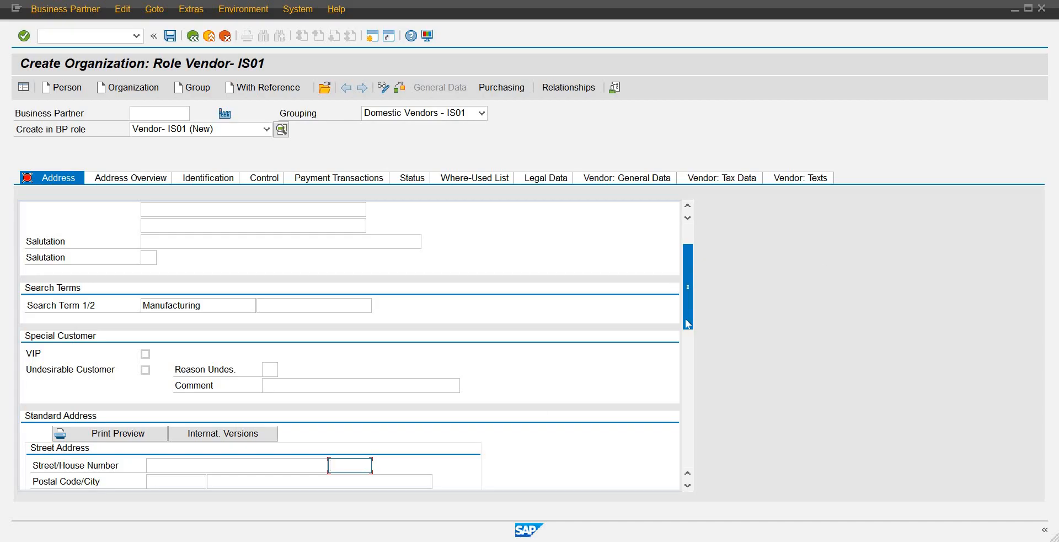
scroll(693, 277, "down", 5)
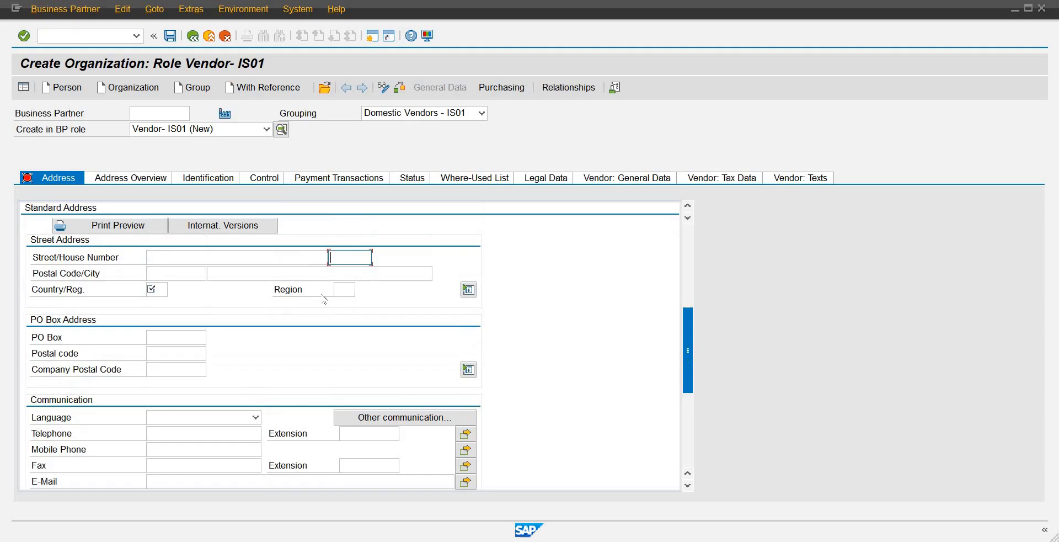
left_click(225, 255)
type("F")
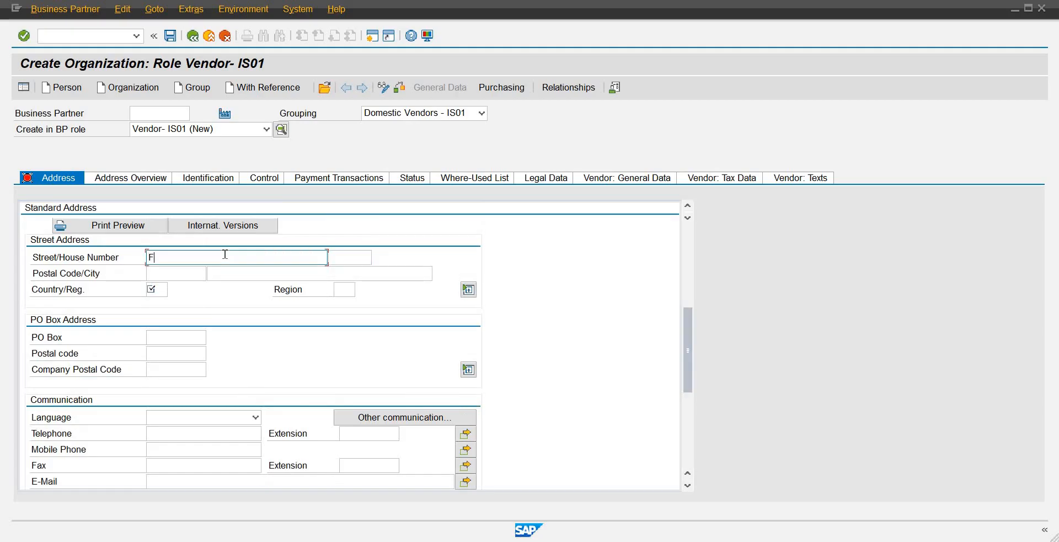
type("ederal B AR")
key("BackSpace")
key("BackSpace")
type("a")
key("BackSpace")
type("Area")
key("Tab")
key("Tab")
type("25000")
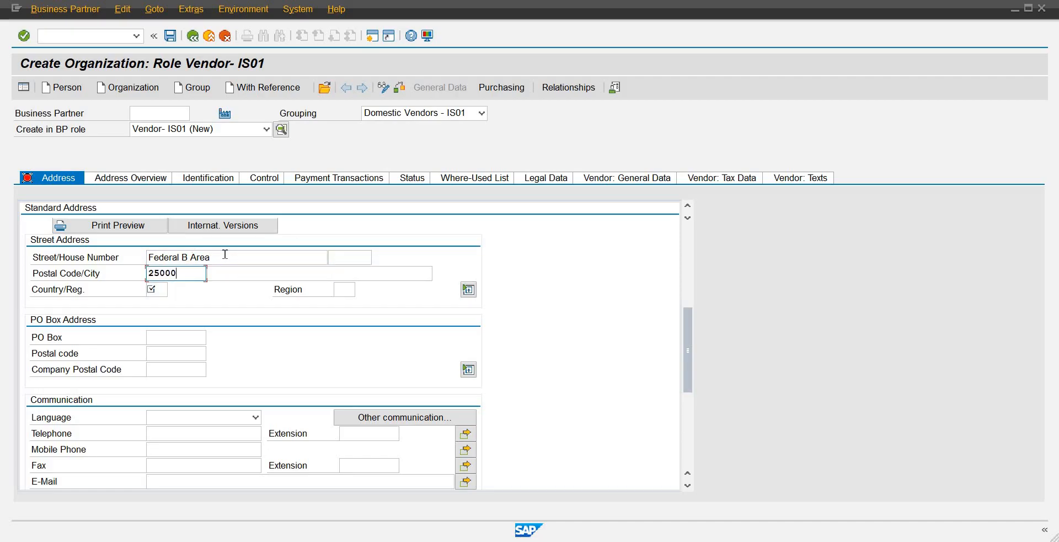
Step: Fill in the vendor's city and set the street address country to PK
key("Tab")
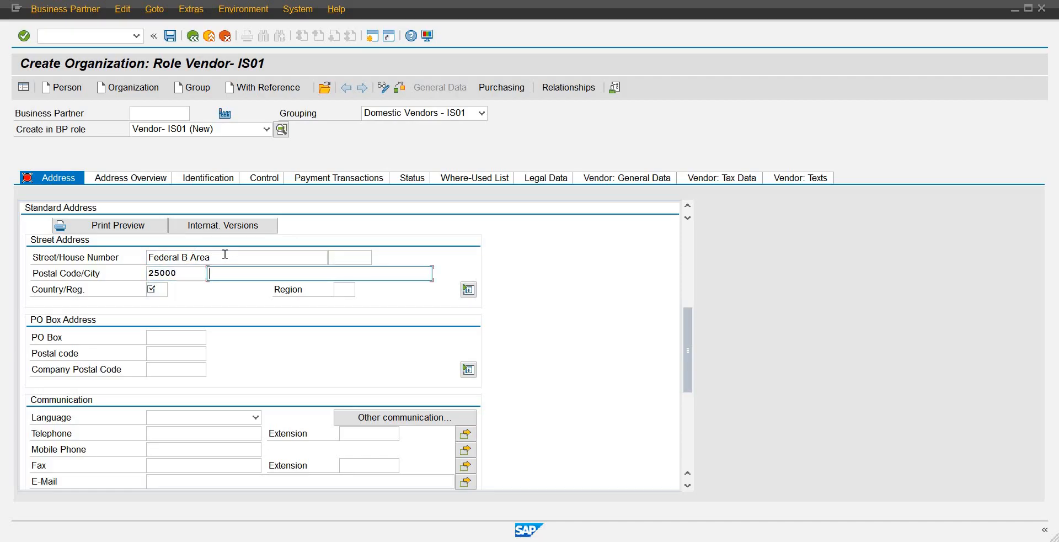
type("katac")
key("BackSpace")
key("BackSpace")
key("BackSpace")
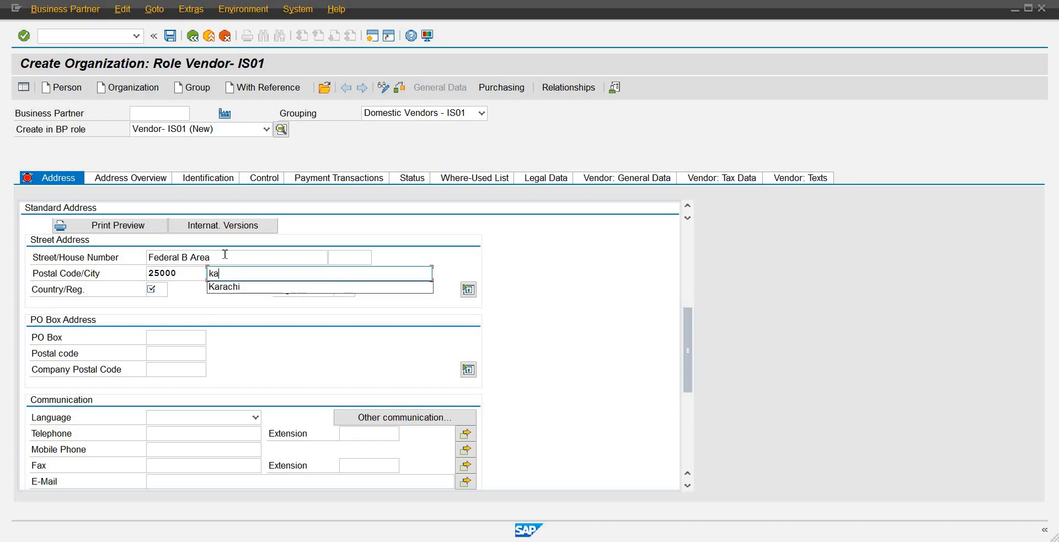
key("BackSpace")
key("Down")
key("Return")
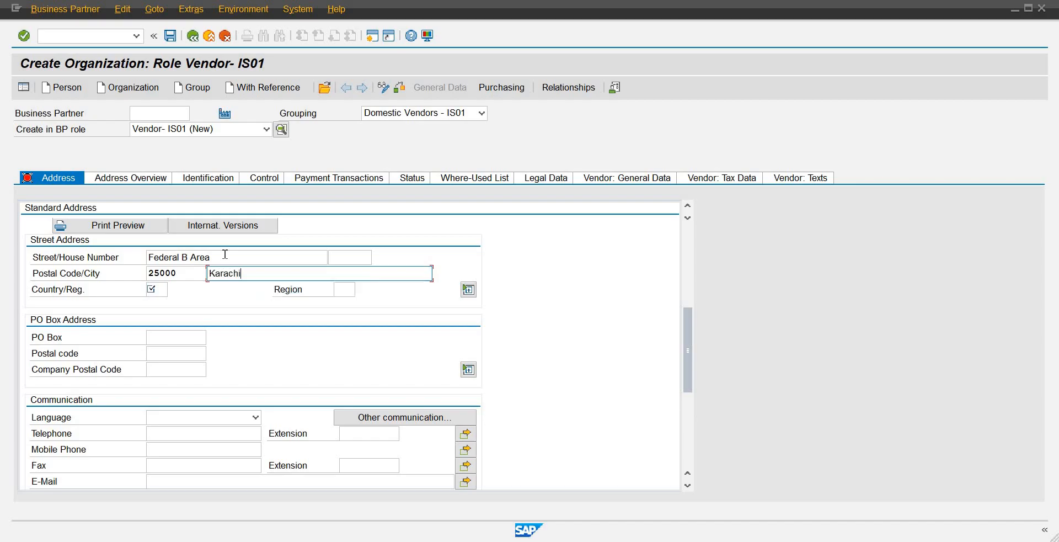
key("Tab")
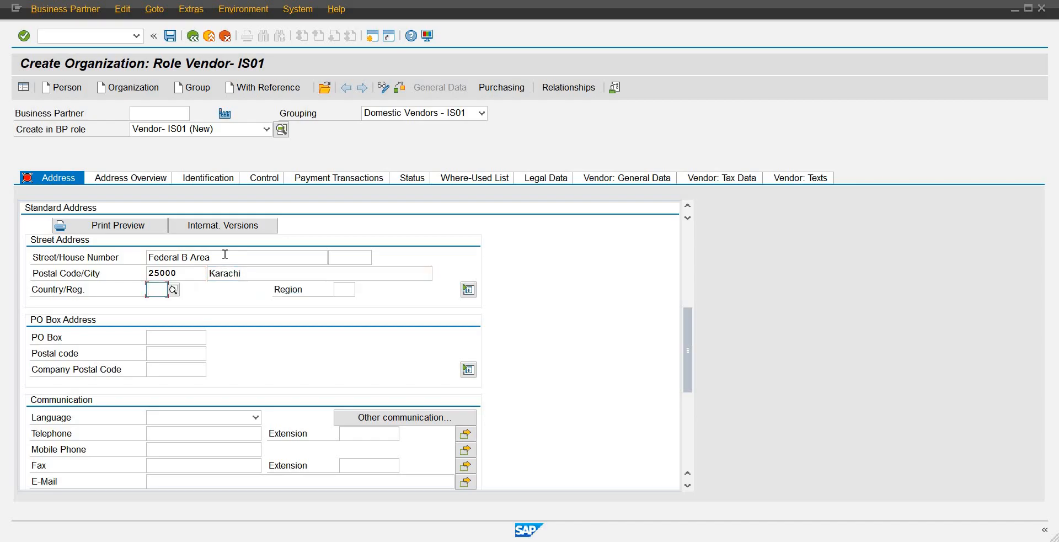
type("pk")
Step: Enter the vendor's PO box number and its postal code in the PO box address
key("Tab")
key("Tab")
key("Tab")
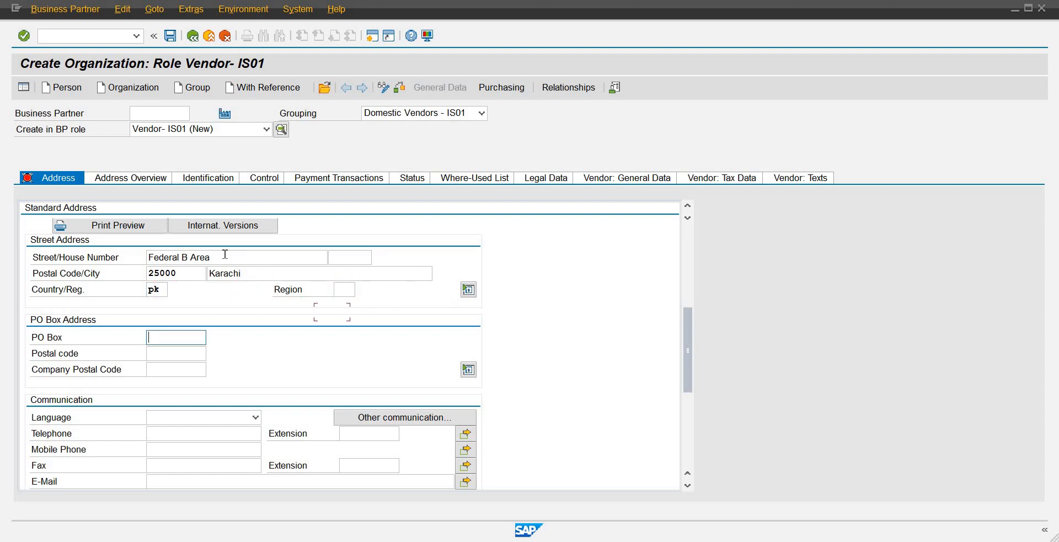
type("2500")
key("Tab")
type("25")
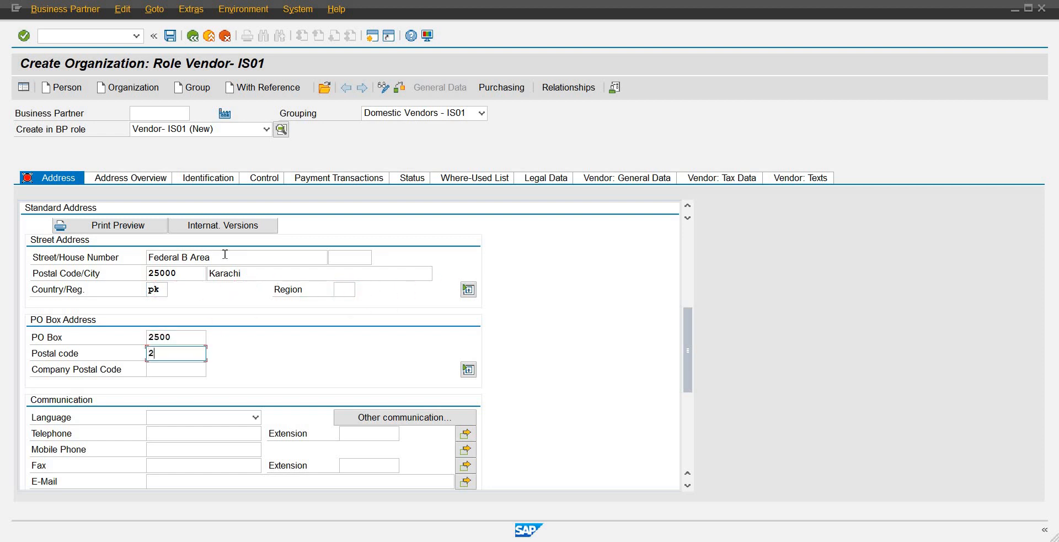
type("200")
key("BackSpace")
key("BackSpace")
key("BackSpace")
type("000")
Step: Set the communication language to English and enter the vendor's telephone number, confirming the address data
key("Tab")
key("Tab")
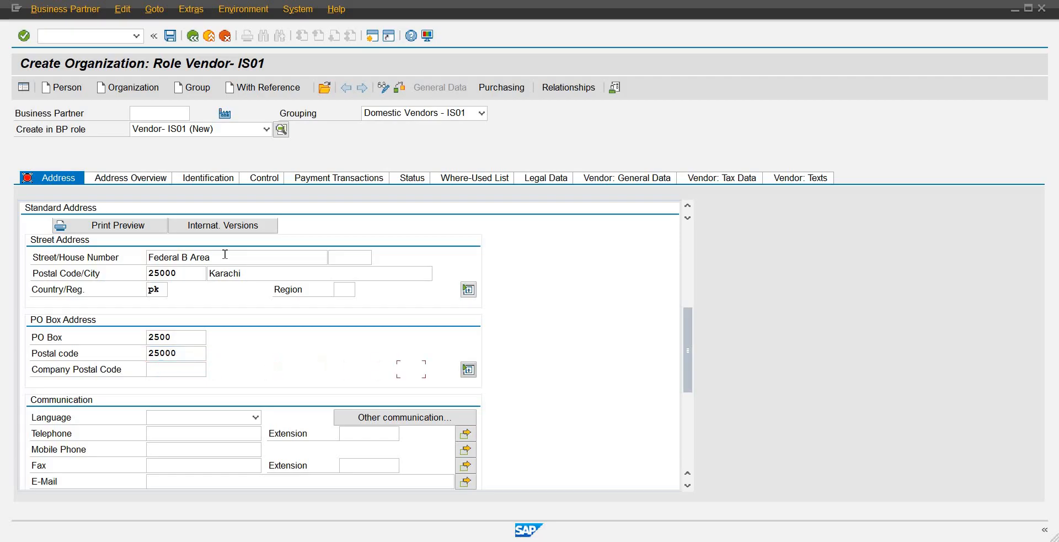
type("English")
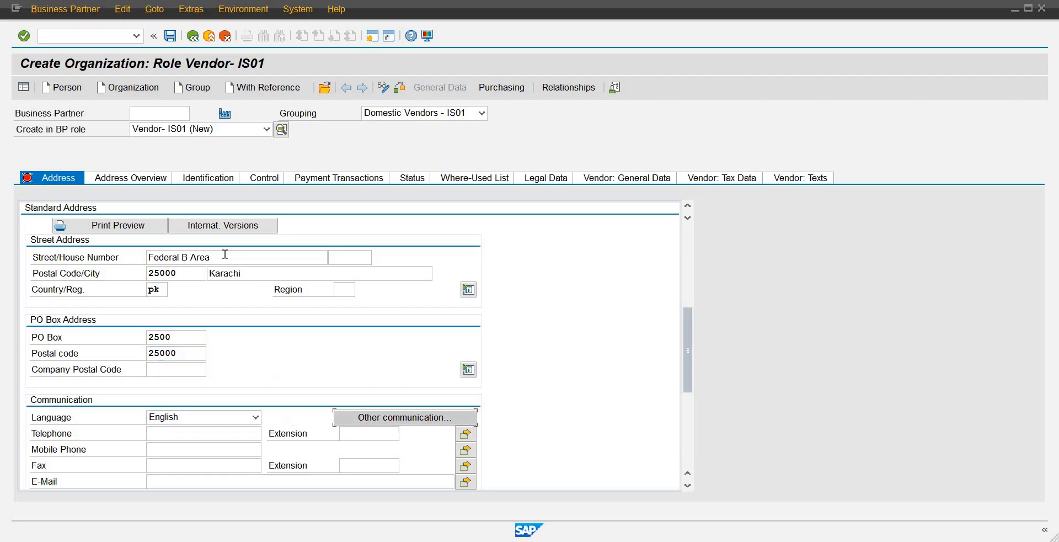
key("Tab")
type("021")
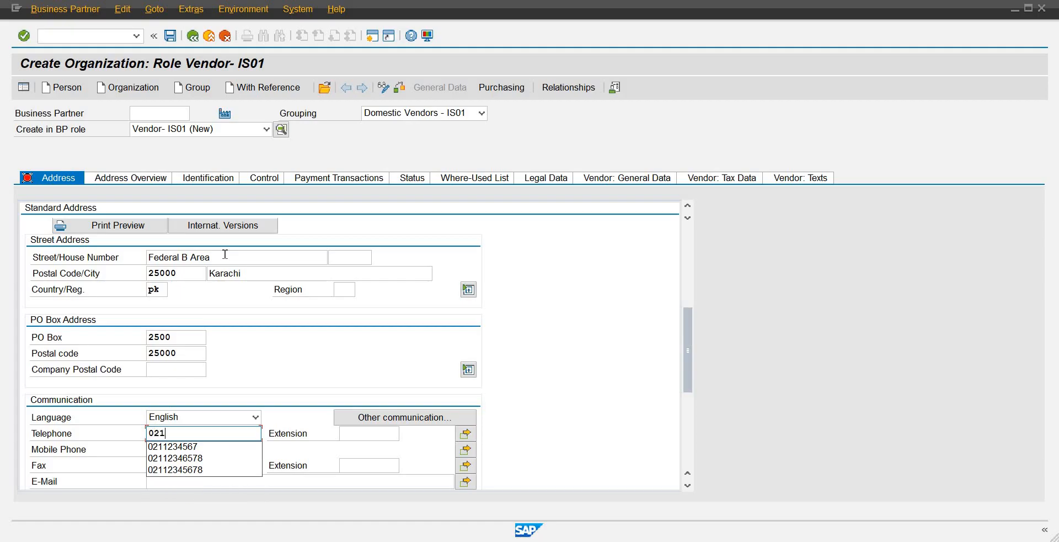
type("4555555")
key("Tab")
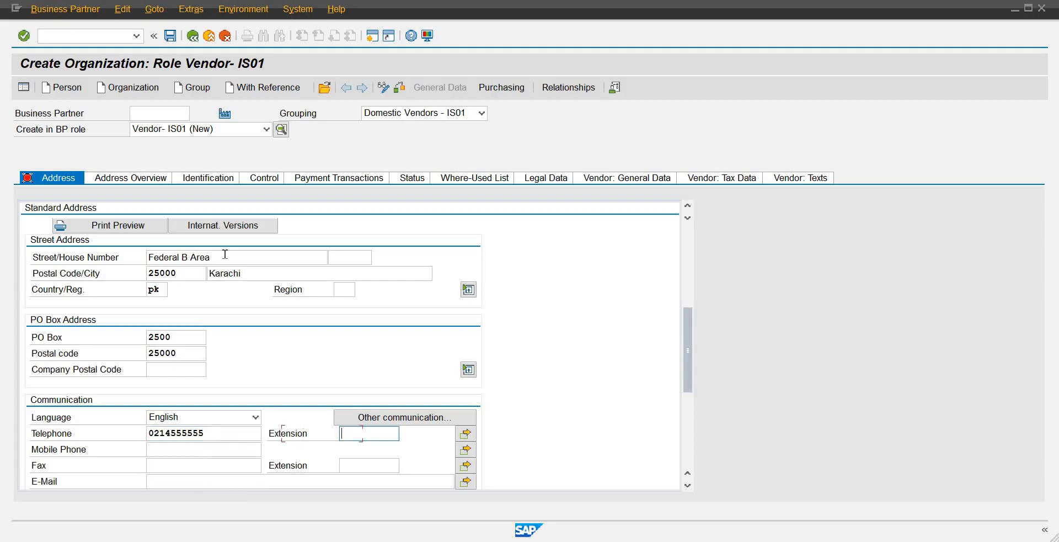
key("Return")
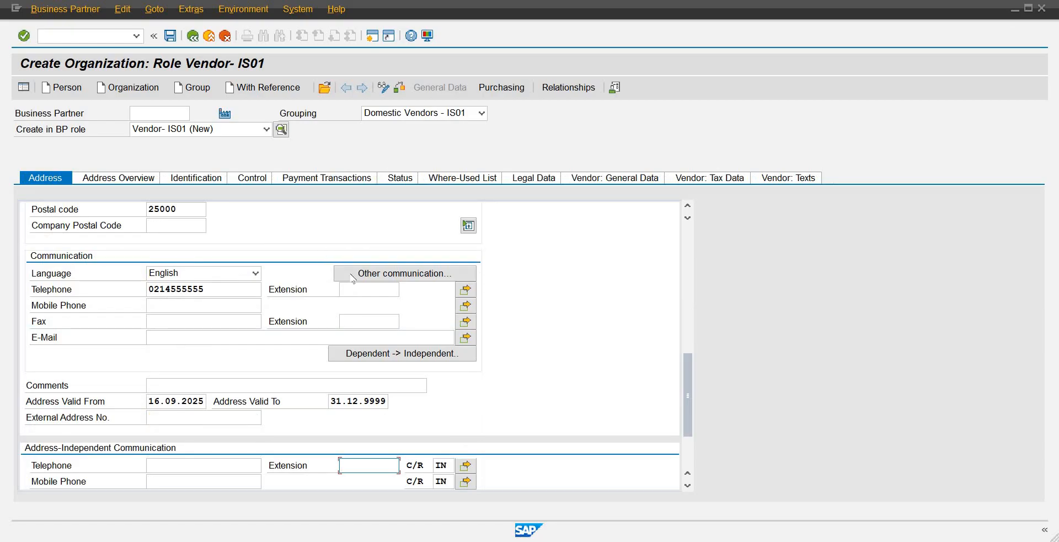
Step: Review the vendor's address overview, payment transactions, status and vendor general data, including its payment, reference and deletion block sections
left_click(136, 178)
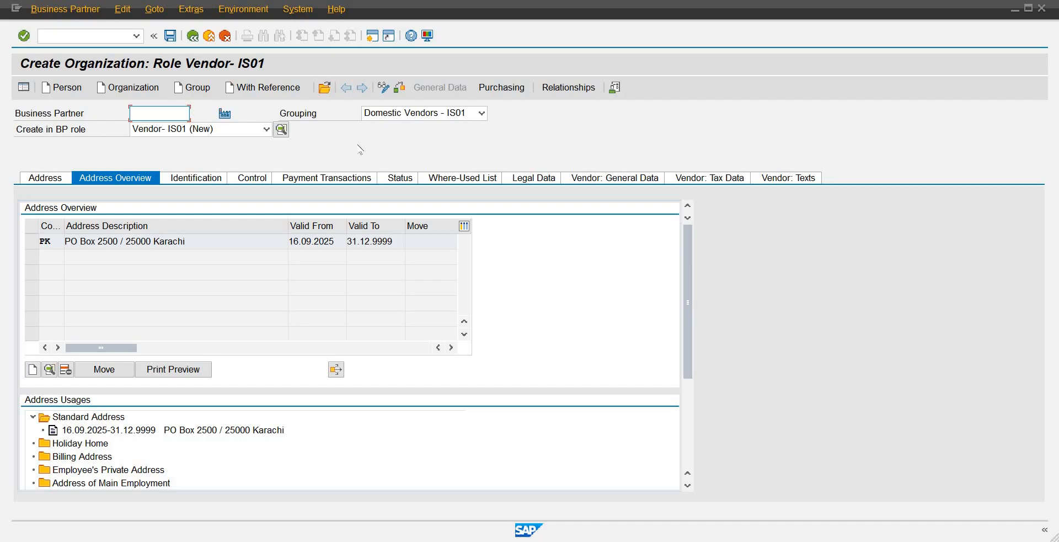
left_click(330, 181)
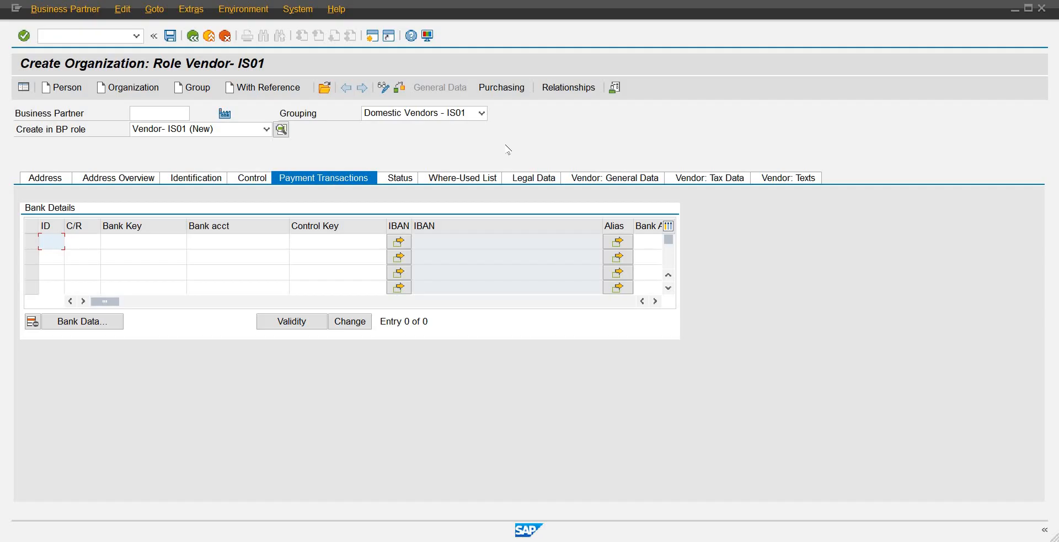
left_click(390, 178)
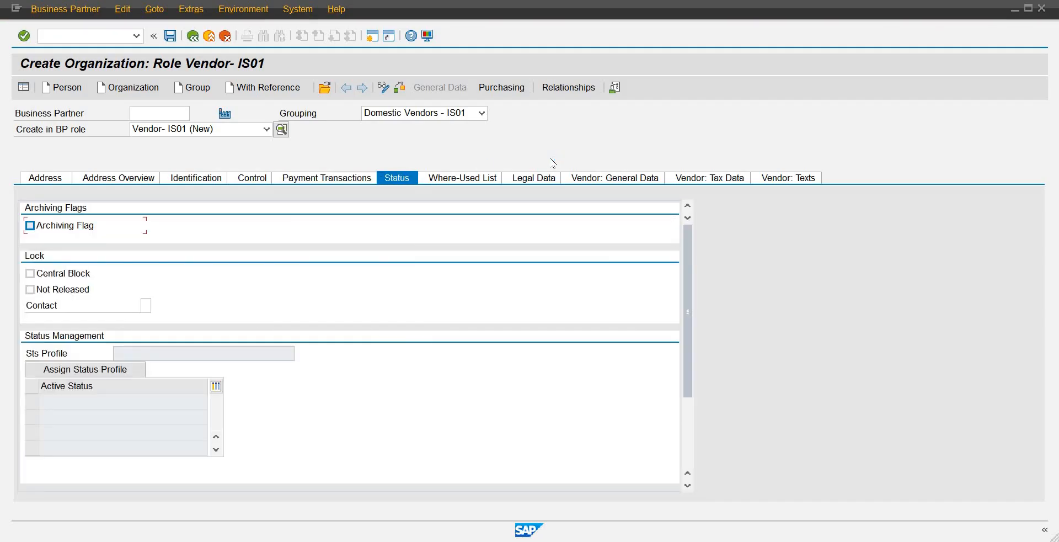
left_click(613, 177)
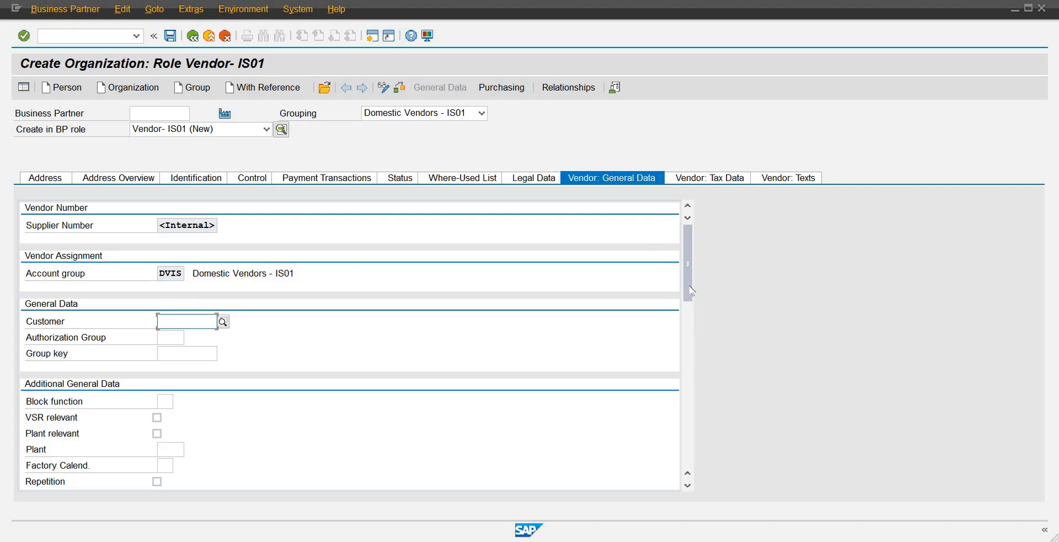
scroll(689, 297, "down", 2)
scroll(689, 297, "down", 1)
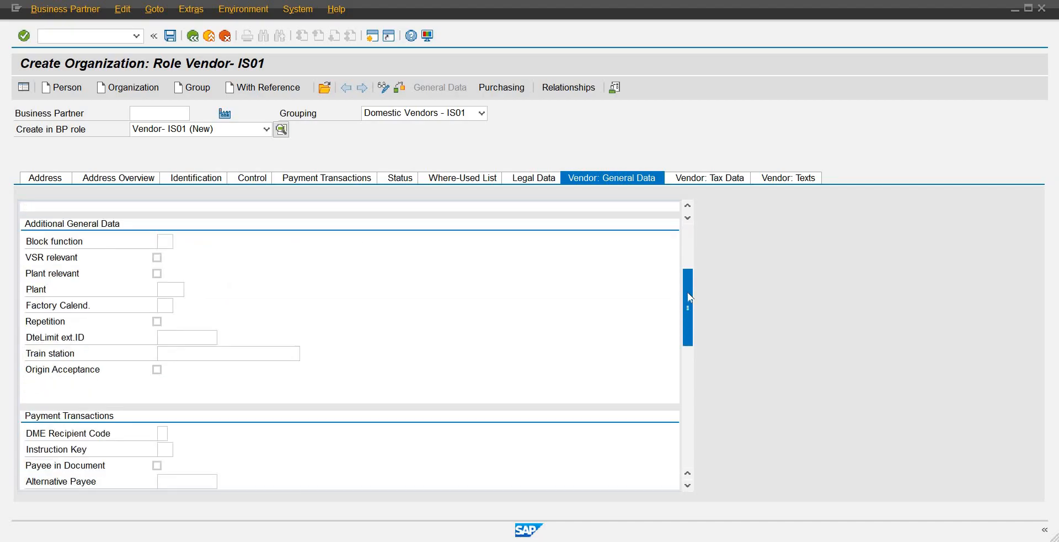
scroll(684, 314, "down", 2)
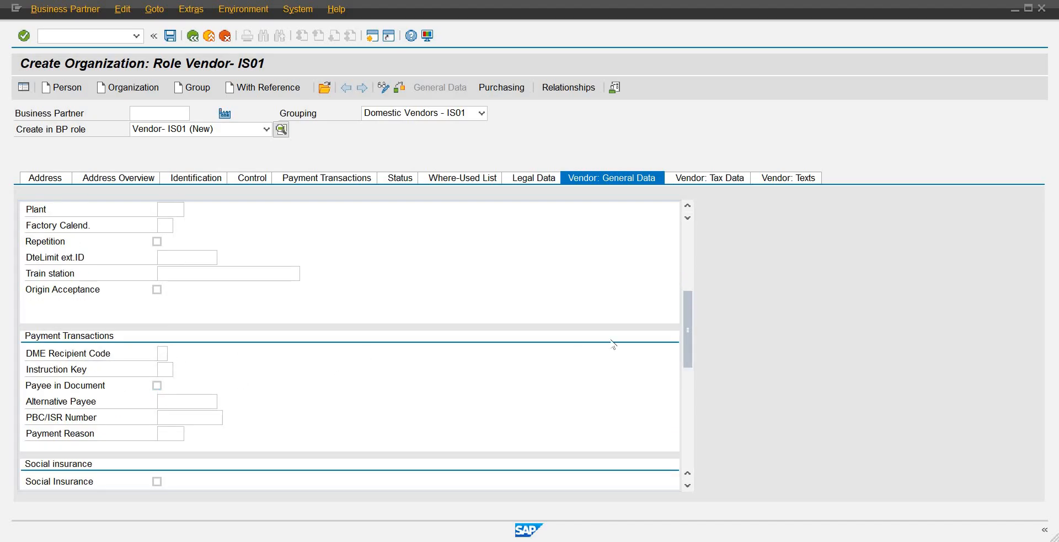
left_click_drag(684, 316, 668, 399)
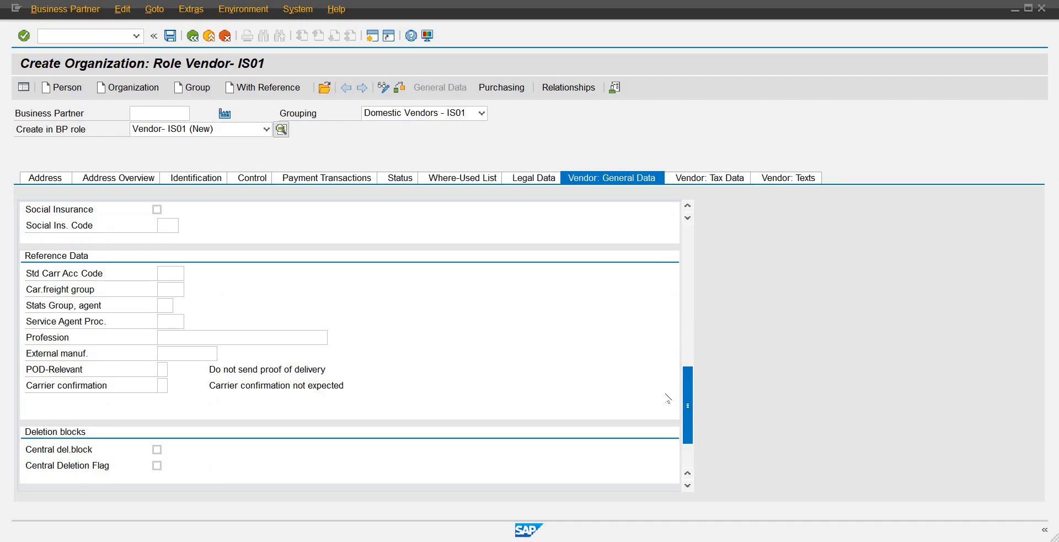
scroll(661, 426, "up", 5)
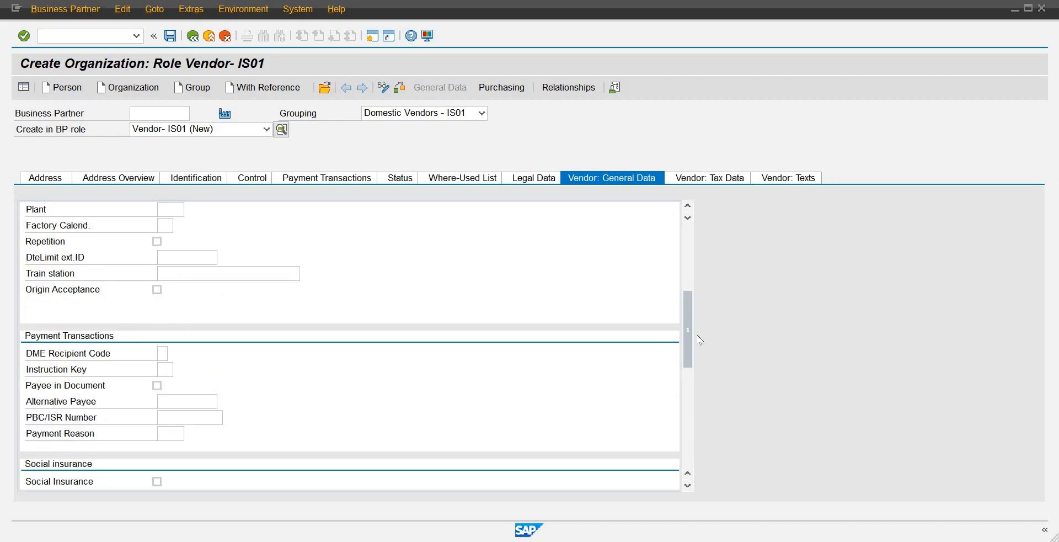
left_click_drag(689, 408, 690, 355)
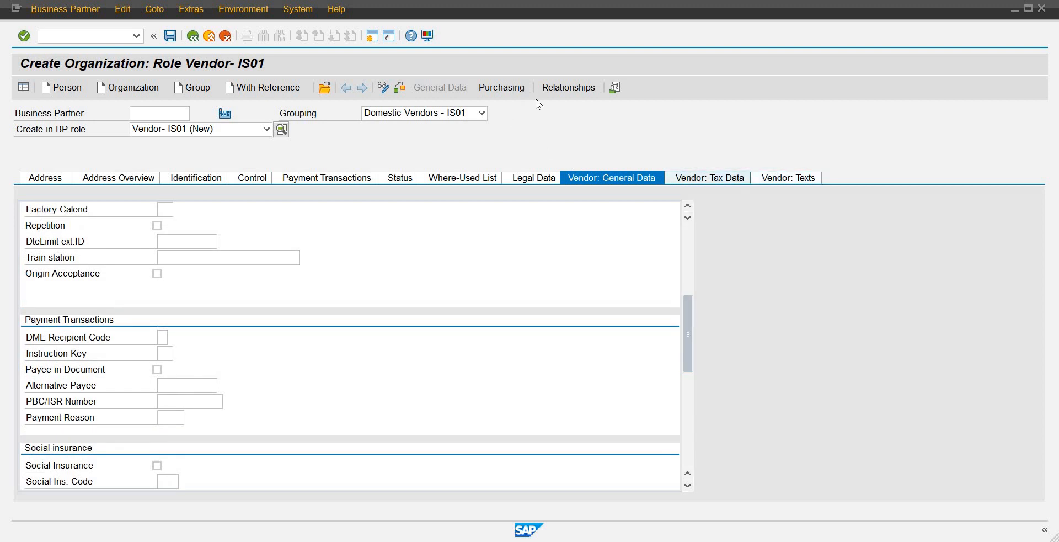
Step: Open the purchasing data of the new vendor
left_click(500, 88)
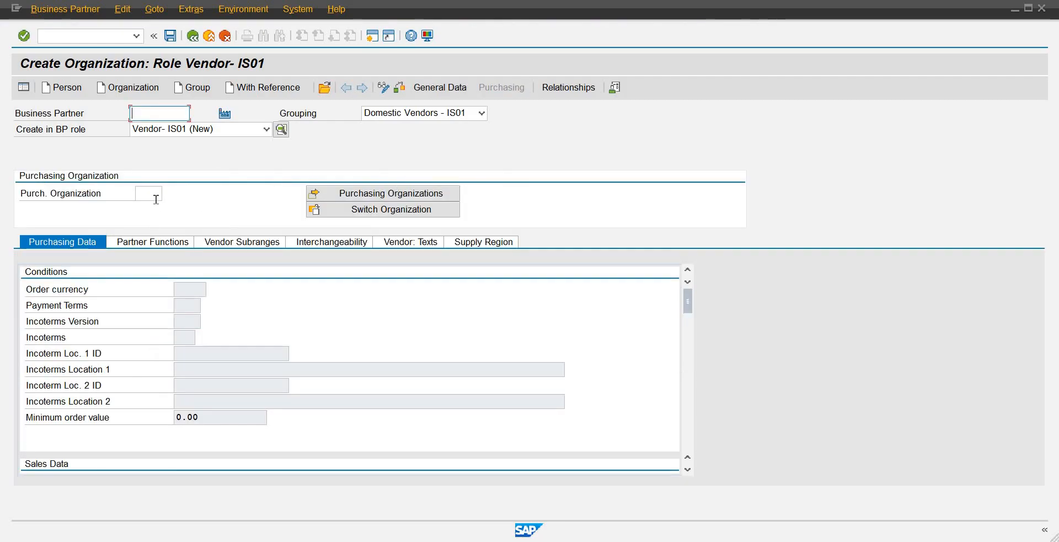
left_click(157, 200)
type("p[o")
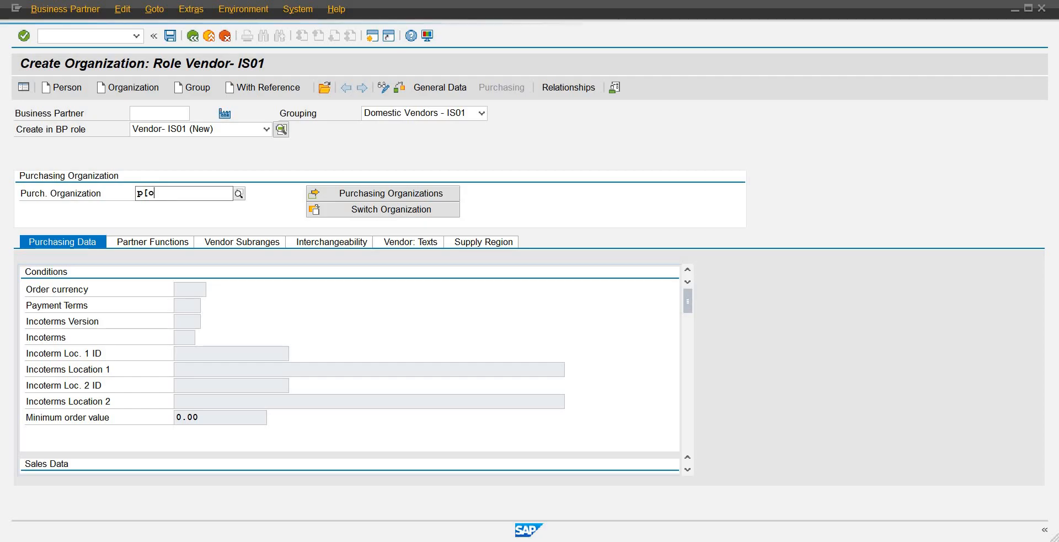
key("BackSpace")
key("BackSpace")
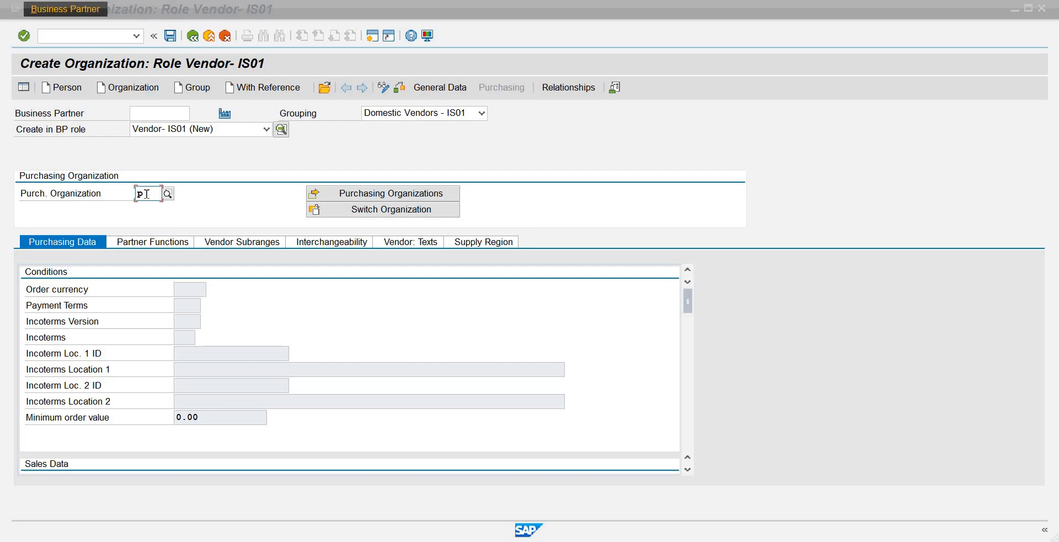
type("odx")
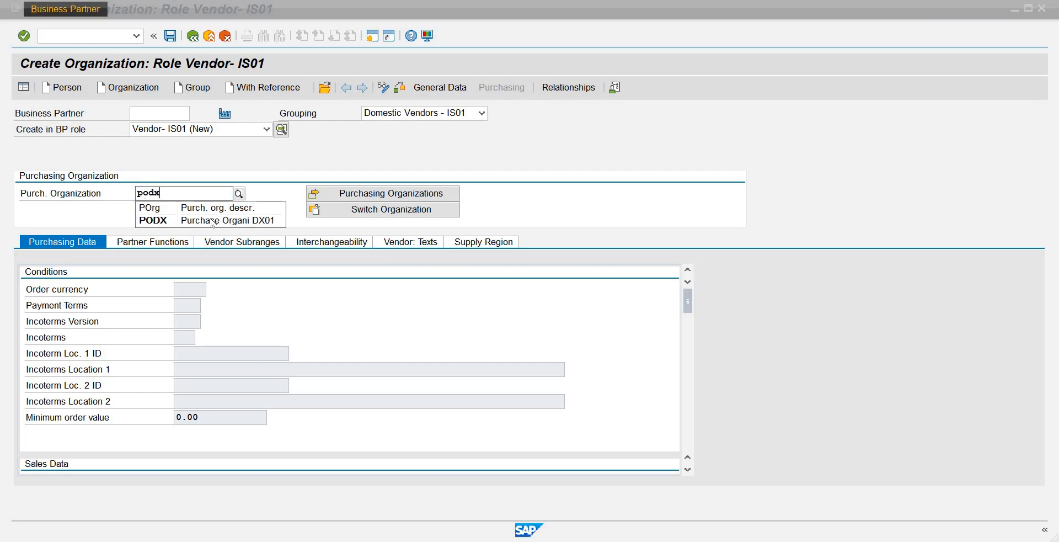
left_click(213, 221)
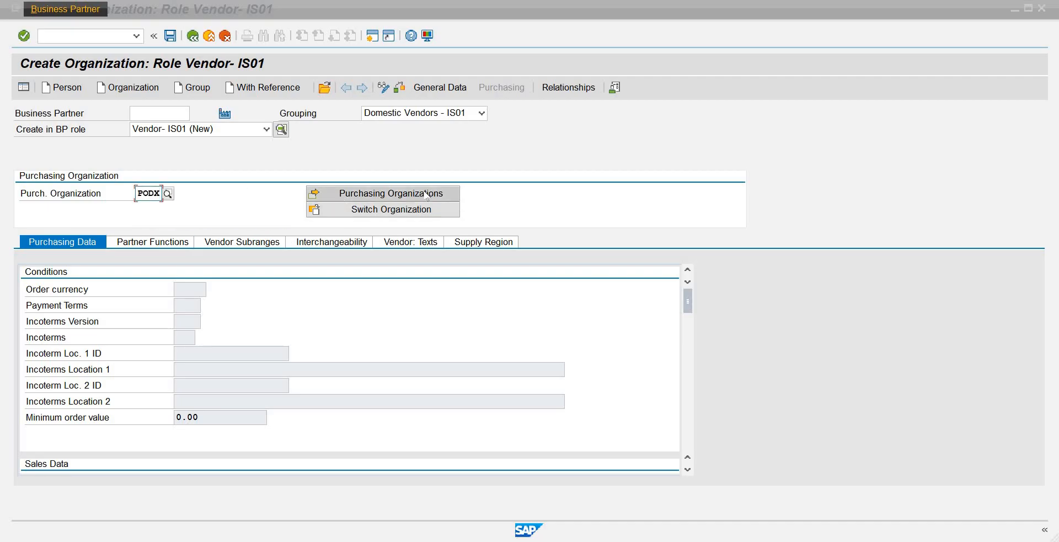
left_click(407, 194)
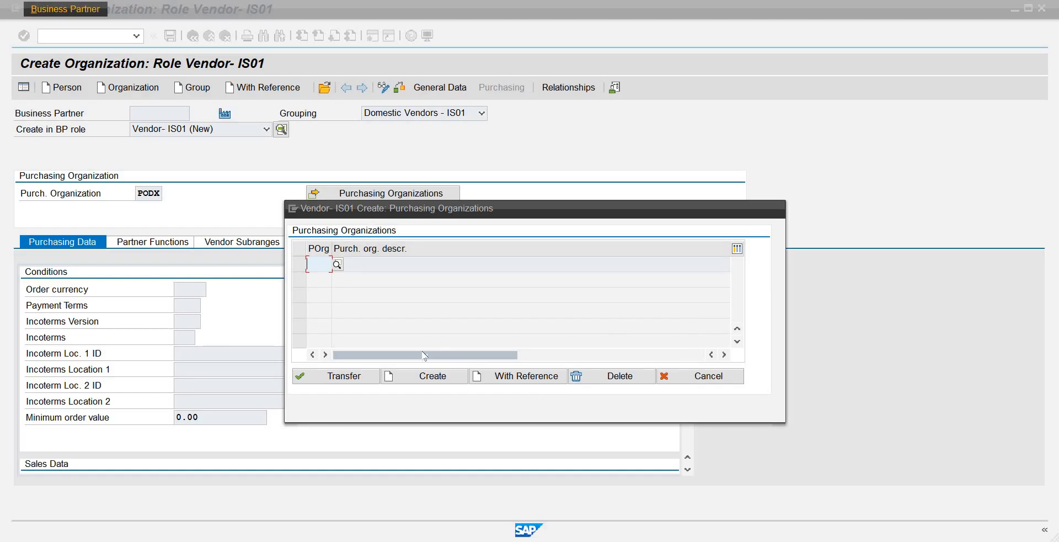
left_click(430, 376)
left_click(690, 377)
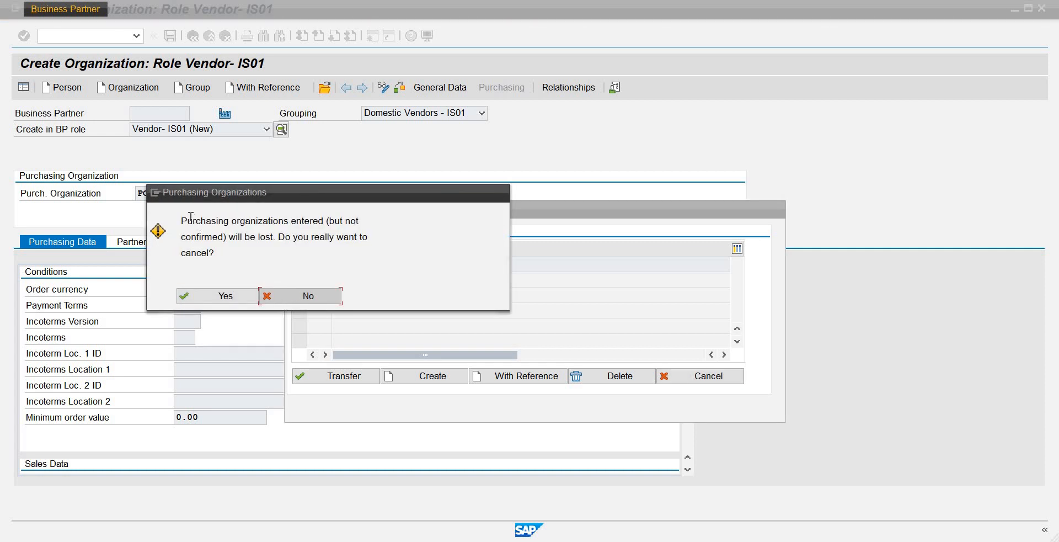
left_click(215, 296)
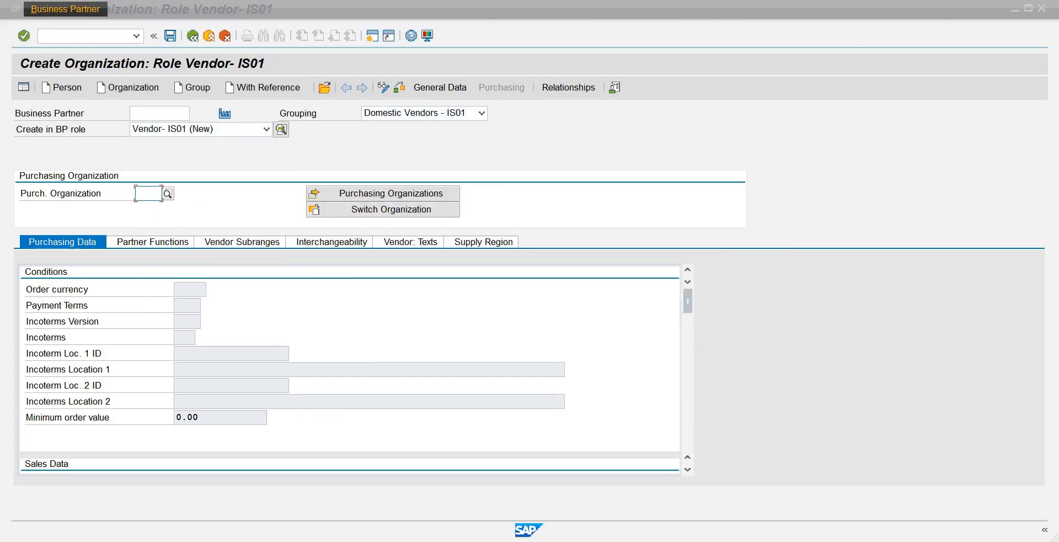
Step: Assign purchasing organization PODX to the vendor so that its purchasing conditions can be maintained
type("podx")
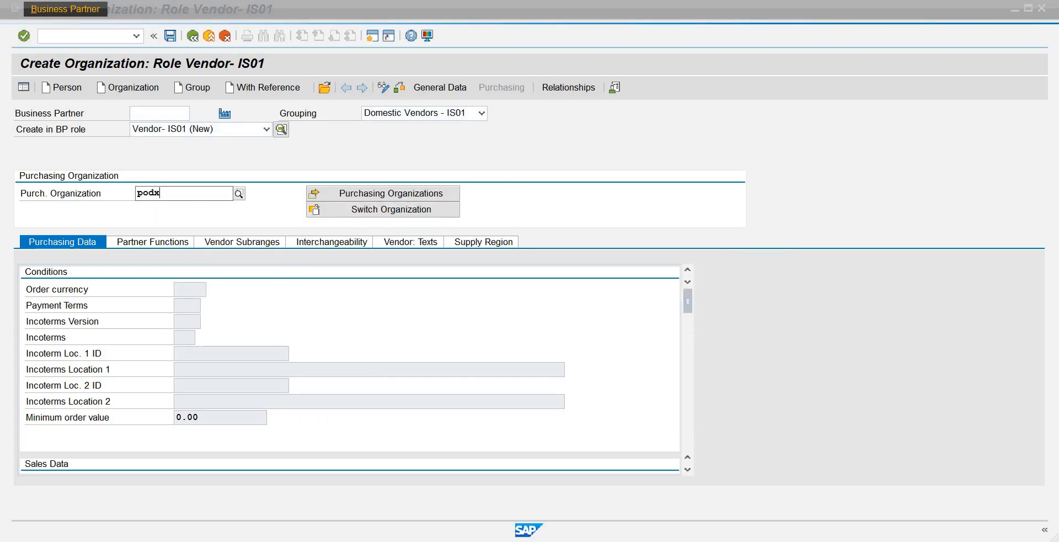
left_click(202, 225)
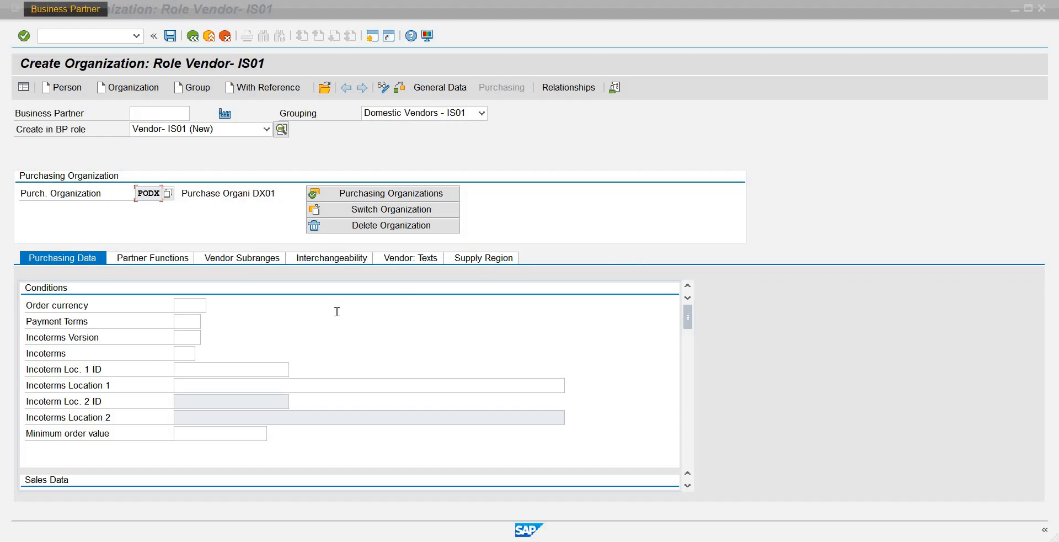
left_click(688, 486)
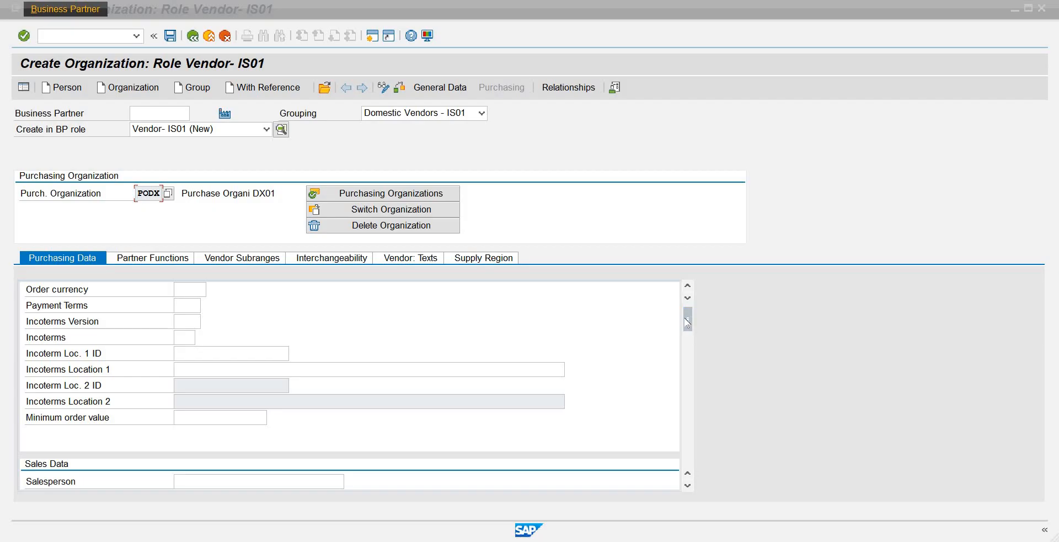
scroll(630, 341, "up", 1)
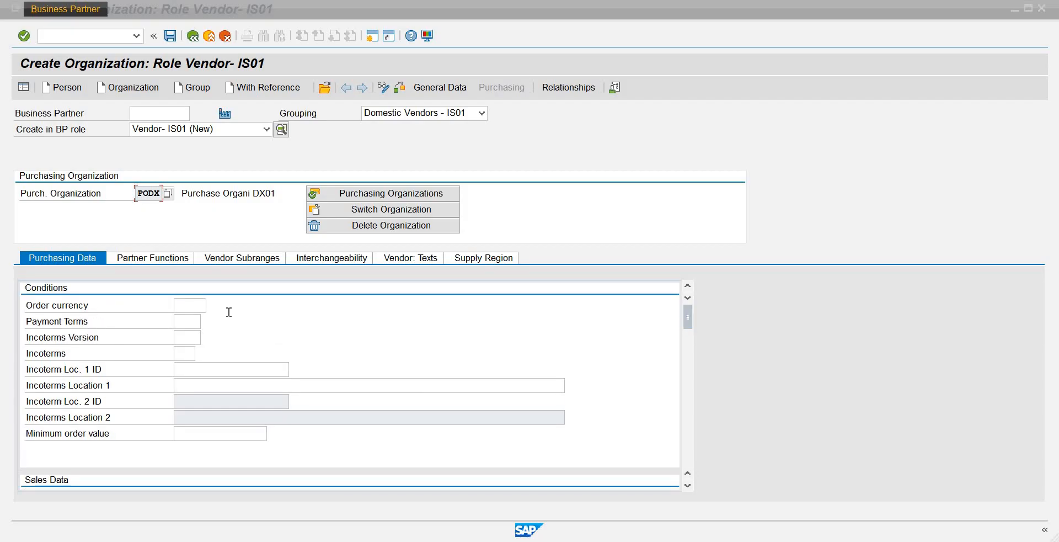
Step: Set the order currency to AED and the payment terms to 0001 in the purchasing conditions
left_click(203, 303)
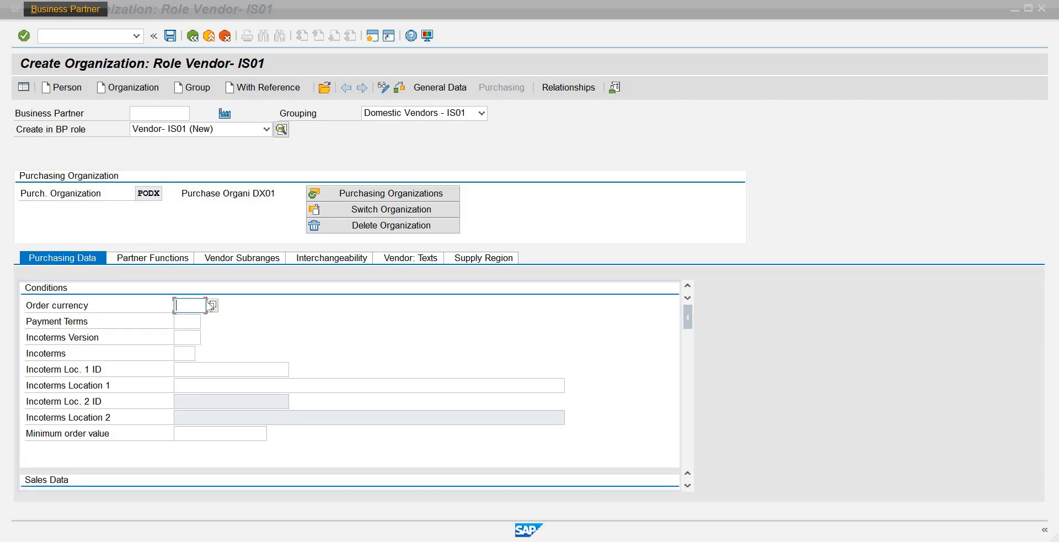
left_click(212, 305)
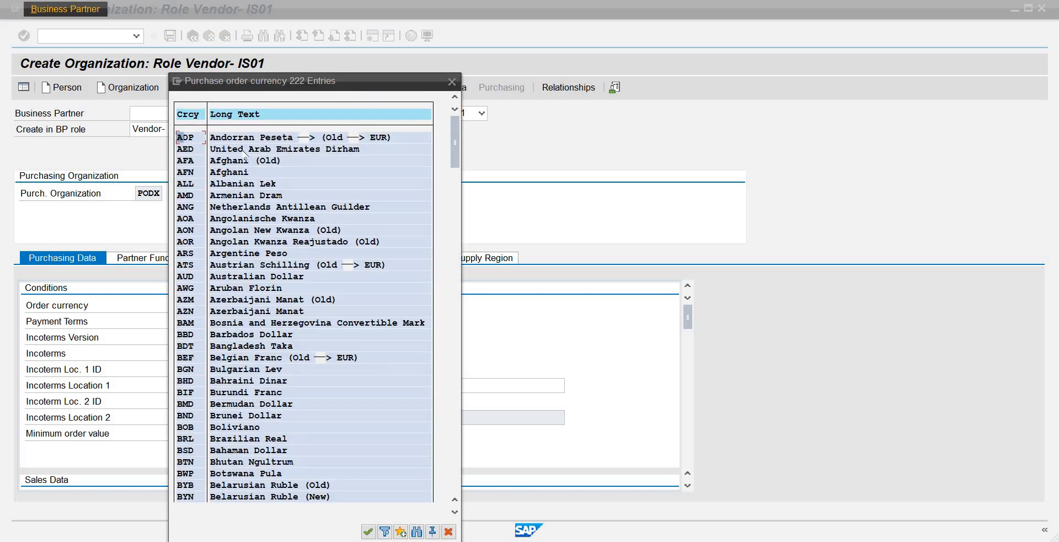
double_click(244, 150)
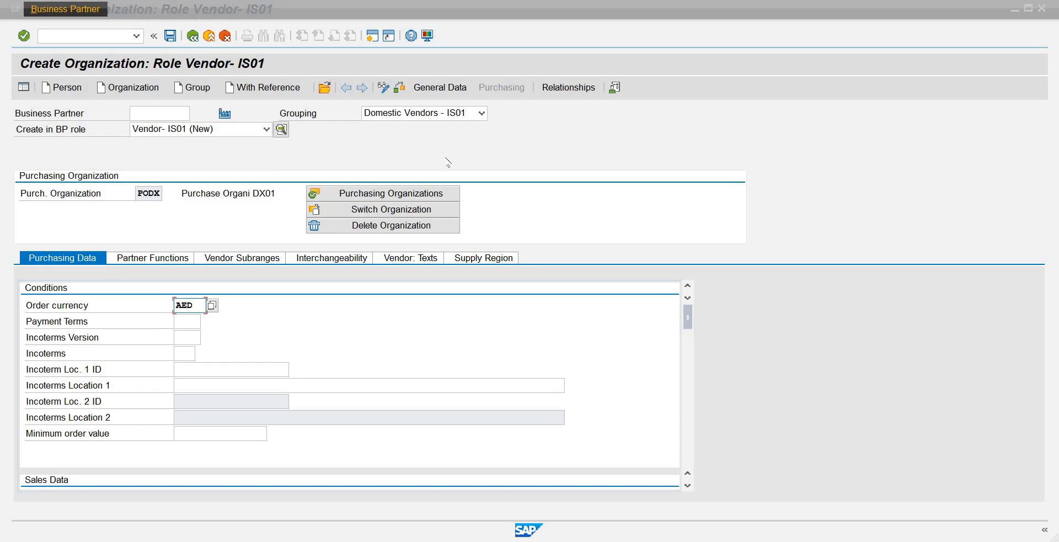
left_click(193, 324)
left_click(207, 321)
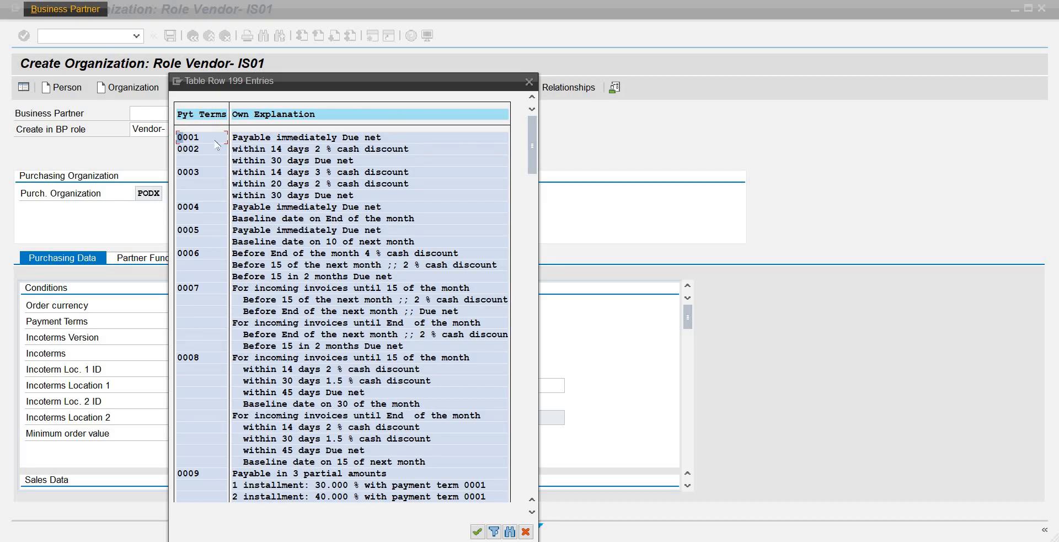
double_click(193, 139)
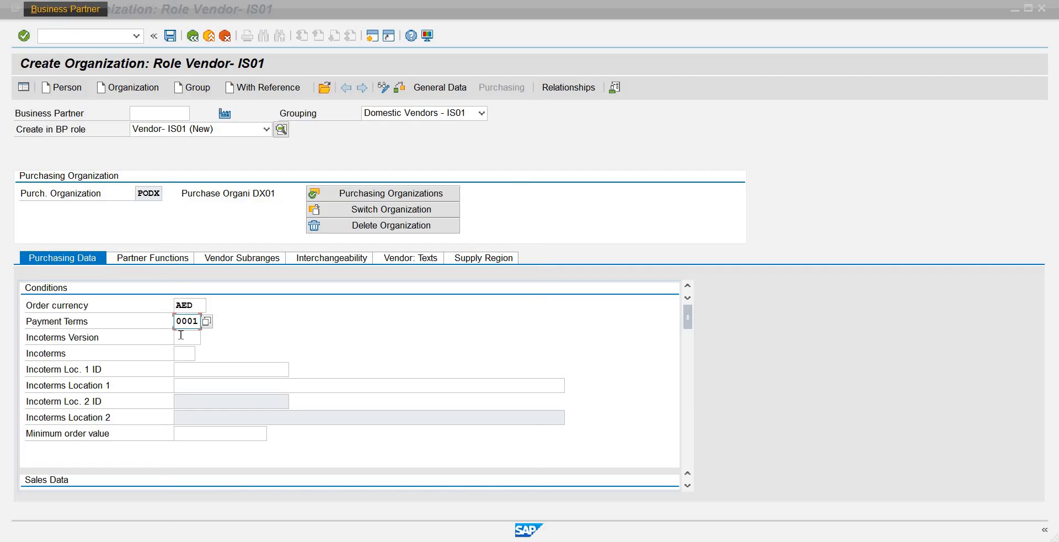
Step: Choose DDP2 (duty exempt) as the Incoterms version in the purchasing conditions
left_click(187, 337)
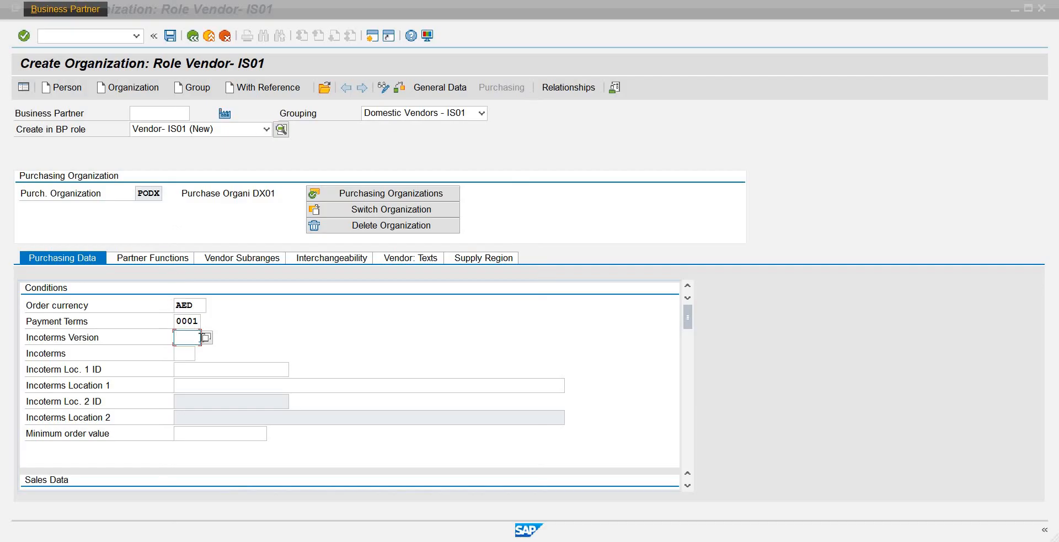
left_click(206, 337)
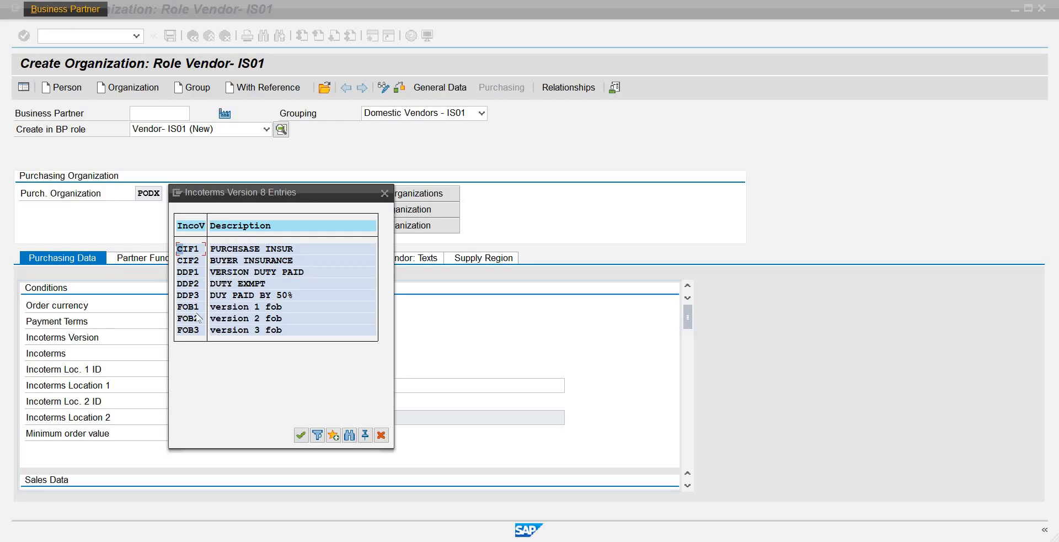
double_click(230, 284)
double_click(230, 284)
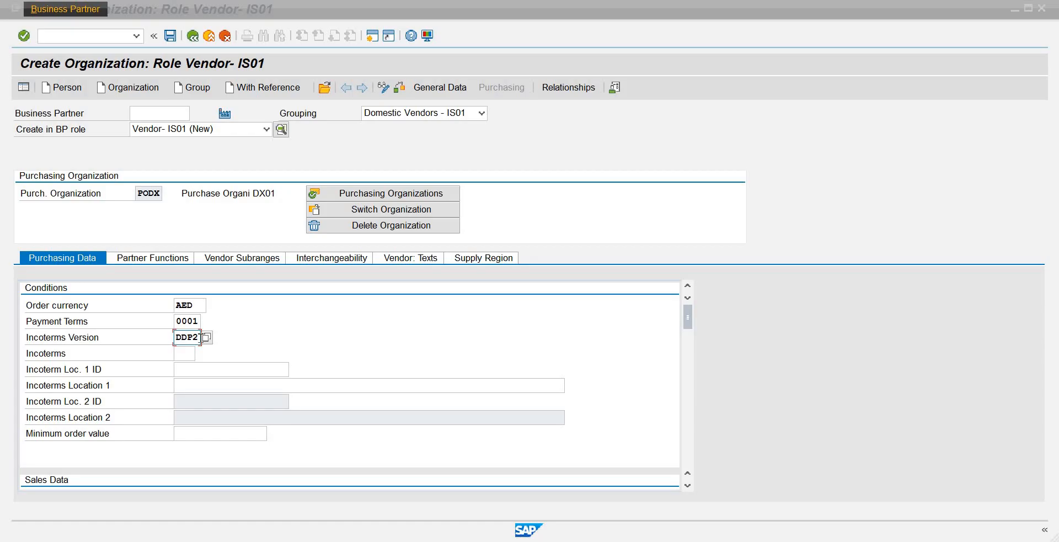
key("Tab")
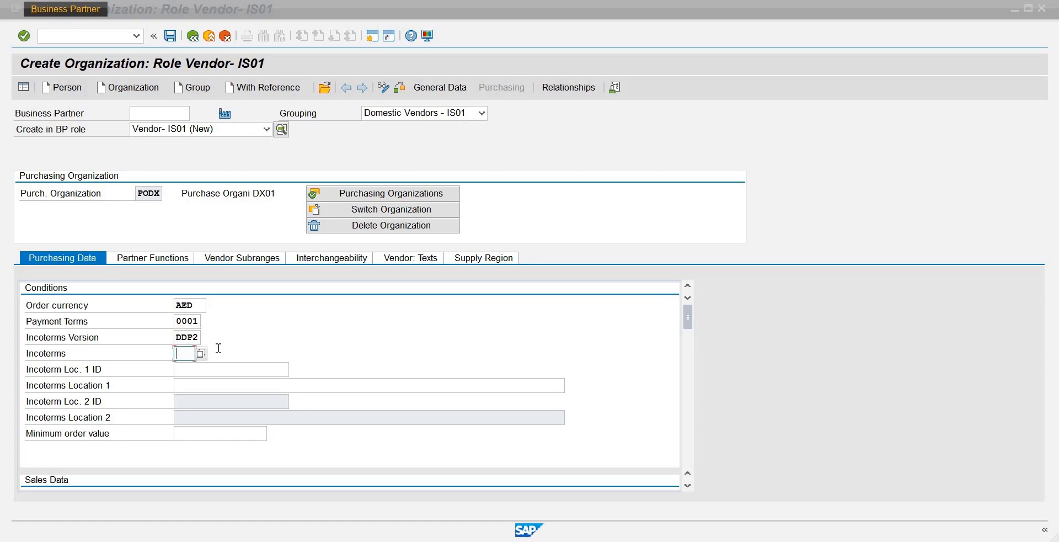
Step: Choose DDP (Delivered Duty Paid) as the Incoterms in the purchasing conditions
left_click(201, 353)
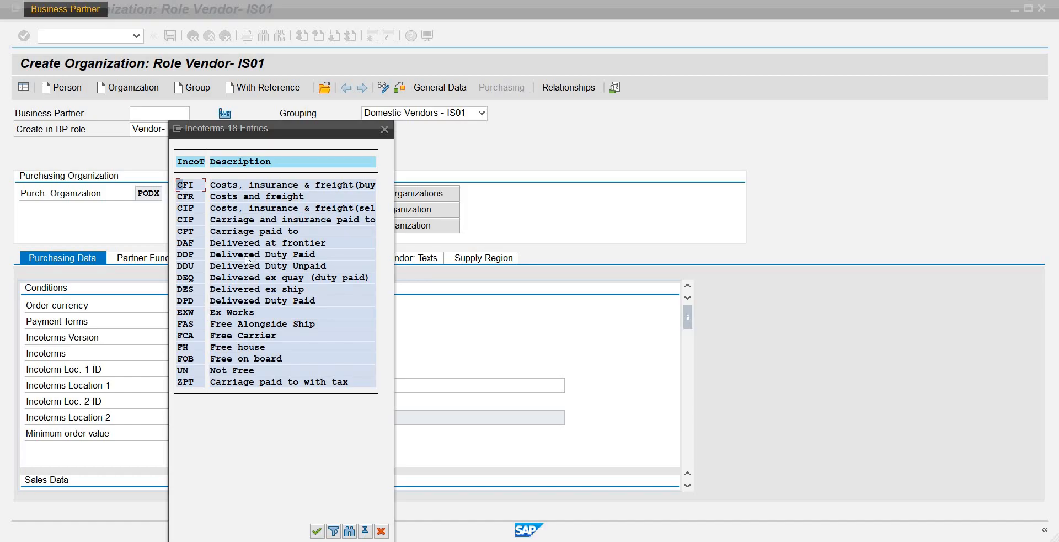
double_click(247, 254)
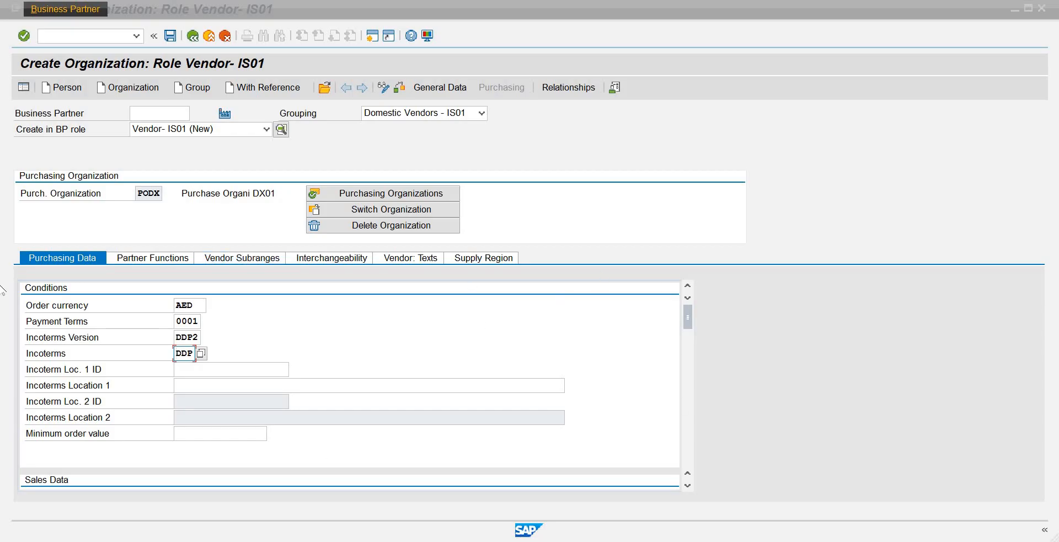
Step: Review the remaining purchasing data sections, from sales data and control data through default material values to additional purchasing data
left_click(688, 487)
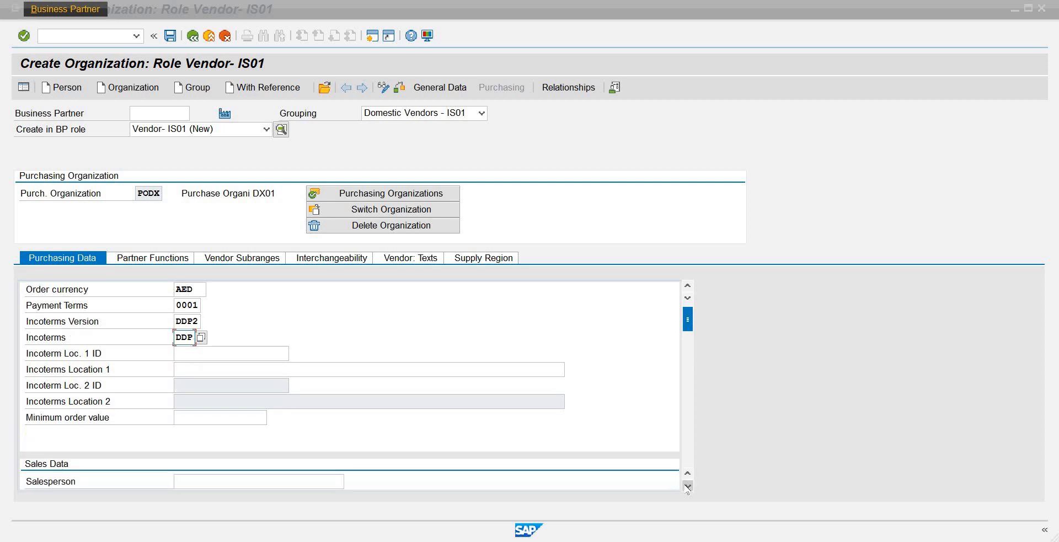
left_click(687, 486)
left_click(687, 487)
left_click(688, 487)
left_click(687, 487)
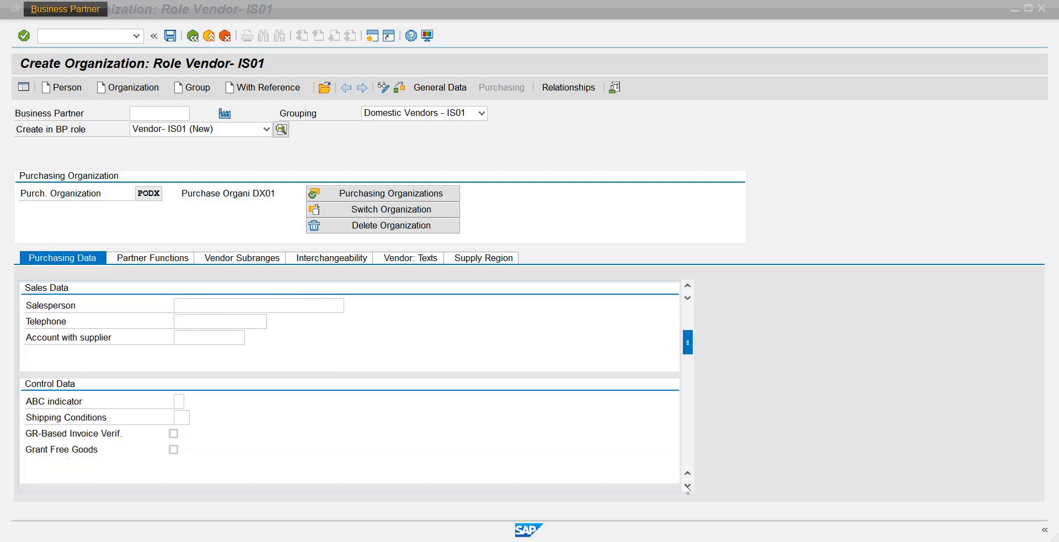
left_click(687, 486)
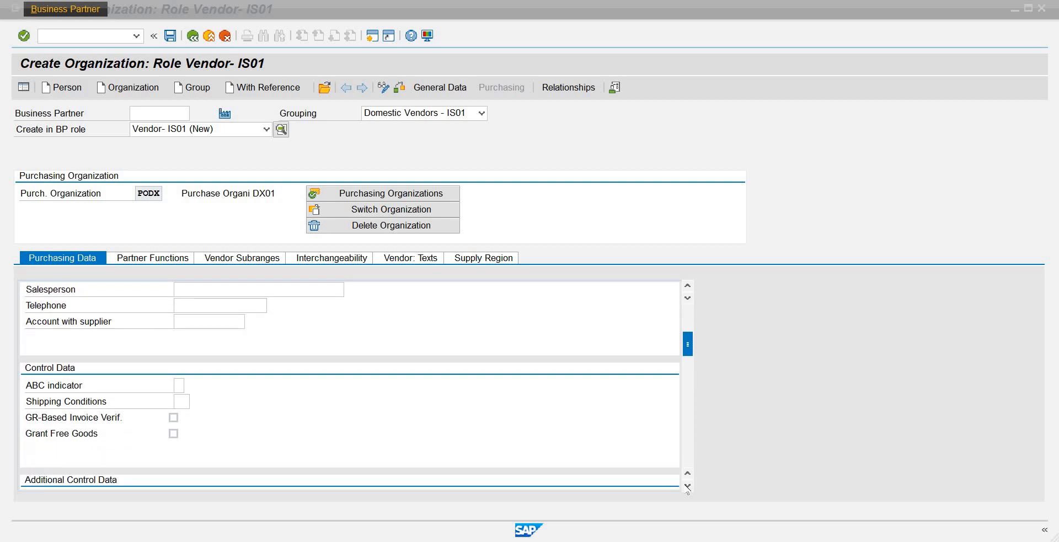
left_click(688, 486)
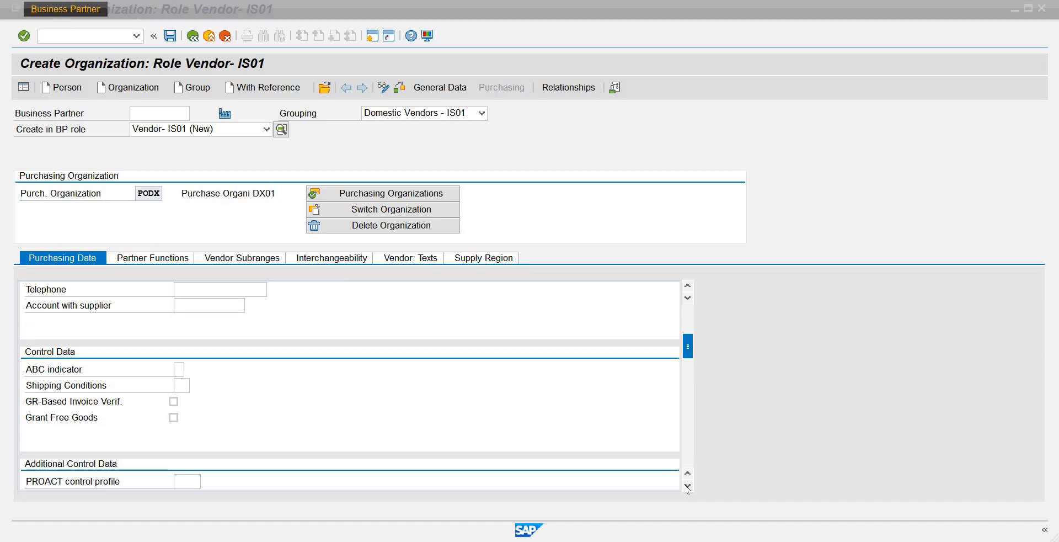
left_click(687, 487)
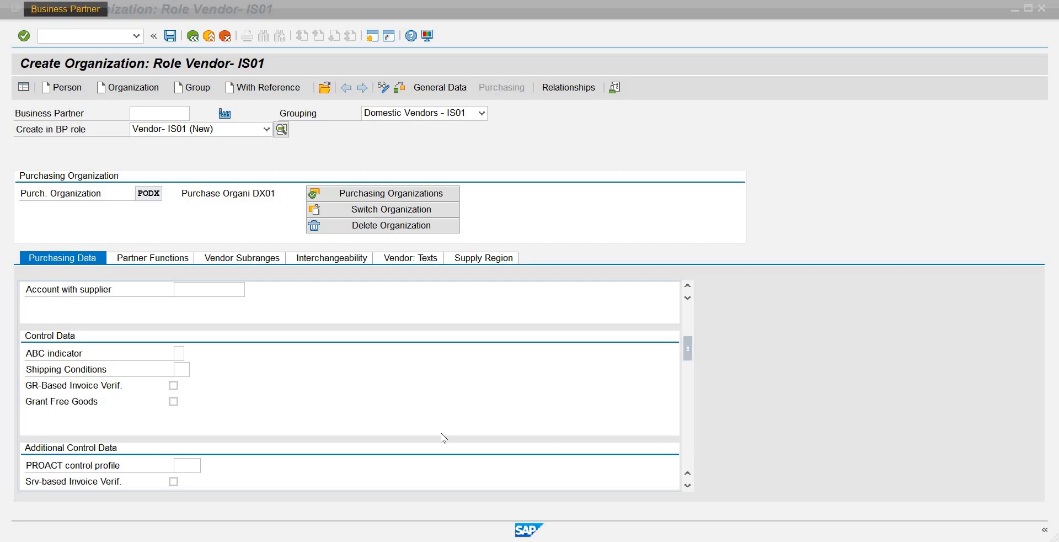
left_click(691, 485)
left_click(692, 485)
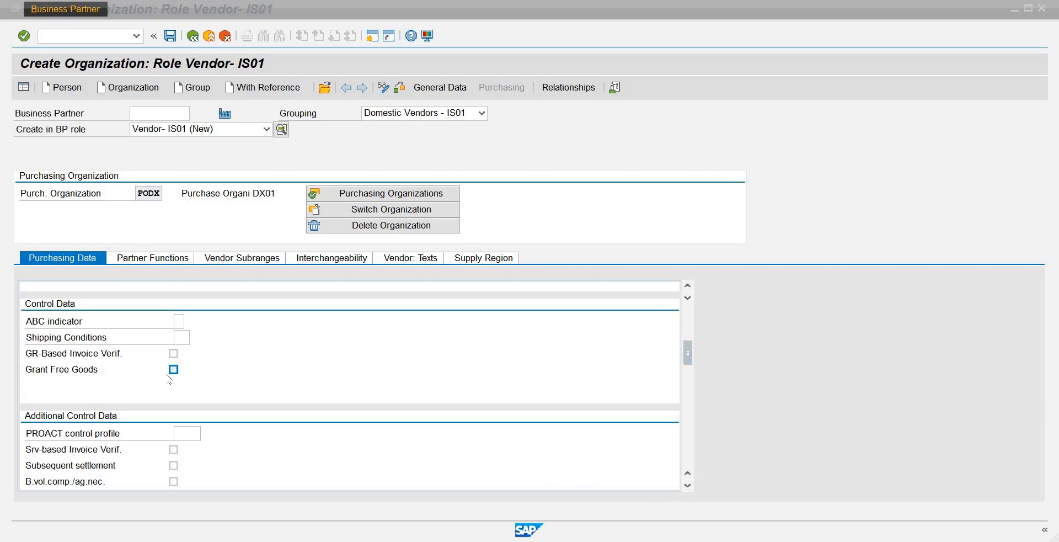
left_click(688, 486)
left_click(688, 485)
left_click(688, 486)
left_click(688, 485)
left_click(688, 485)
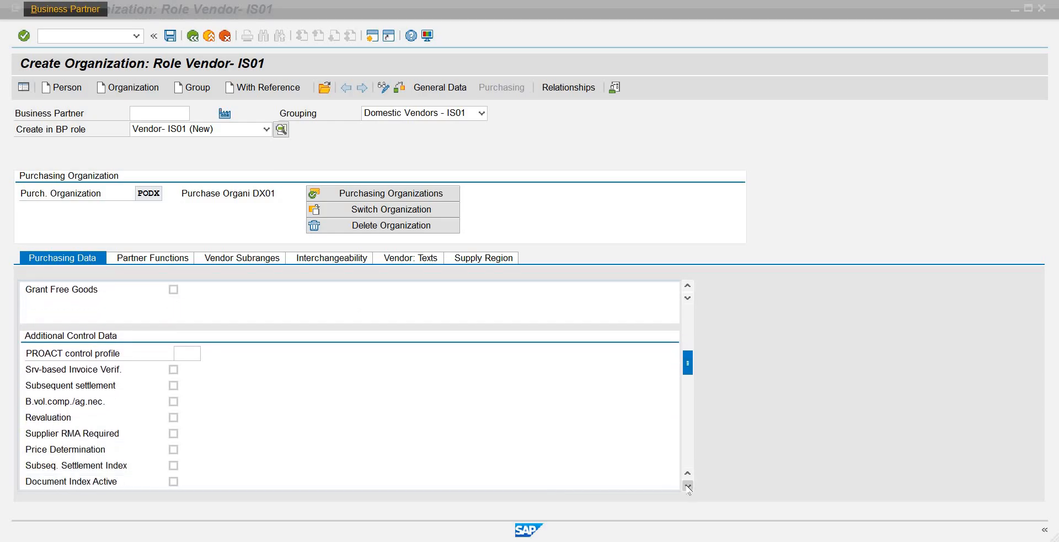
left_click(688, 485)
left_click(688, 486)
left_click(688, 486)
left_click(688, 485)
left_click(688, 486)
left_click(688, 485)
left_click(688, 486)
left_click(688, 486)
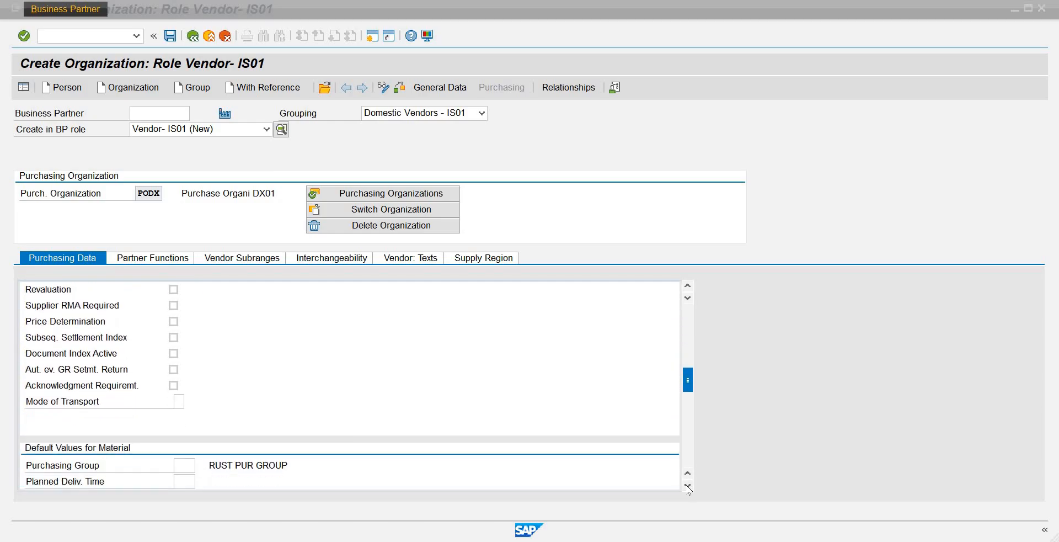
left_click(688, 486)
left_click(688, 486)
left_click(688, 486)
left_click(688, 487)
left_click(688, 486)
left_click(688, 486)
left_click(688, 486)
left_click(688, 486)
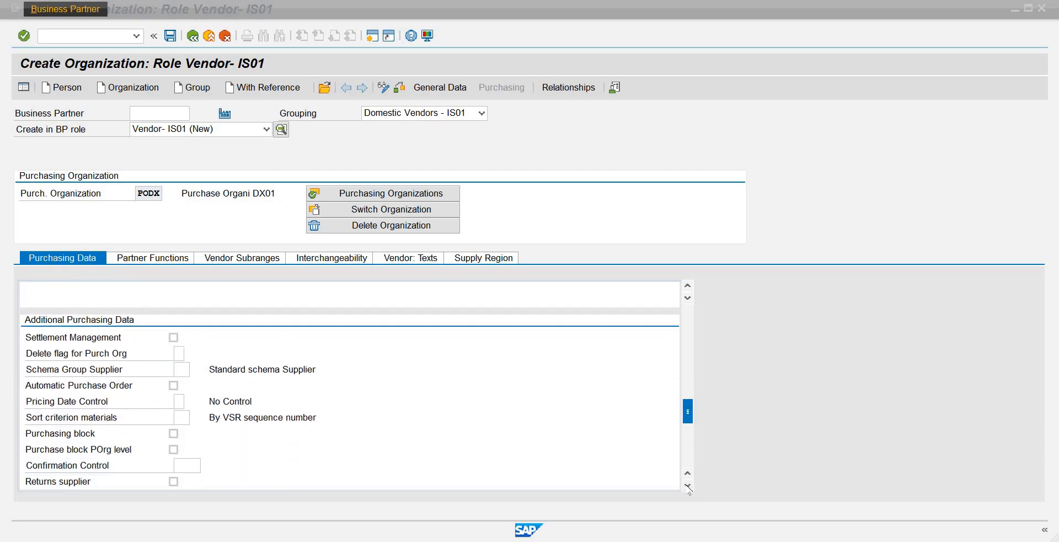
left_click(688, 486)
left_click(688, 486)
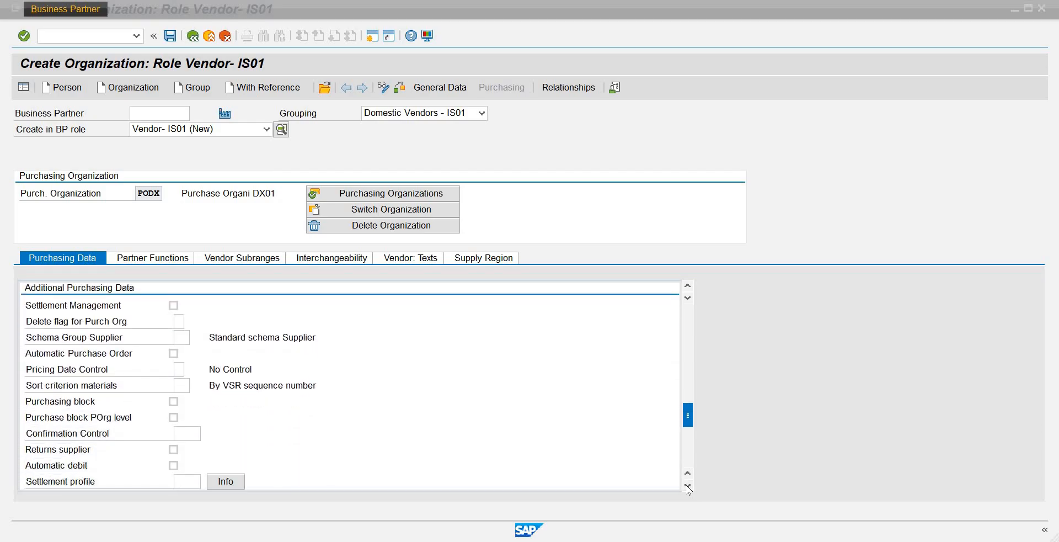
left_click(688, 486)
left_click(688, 486)
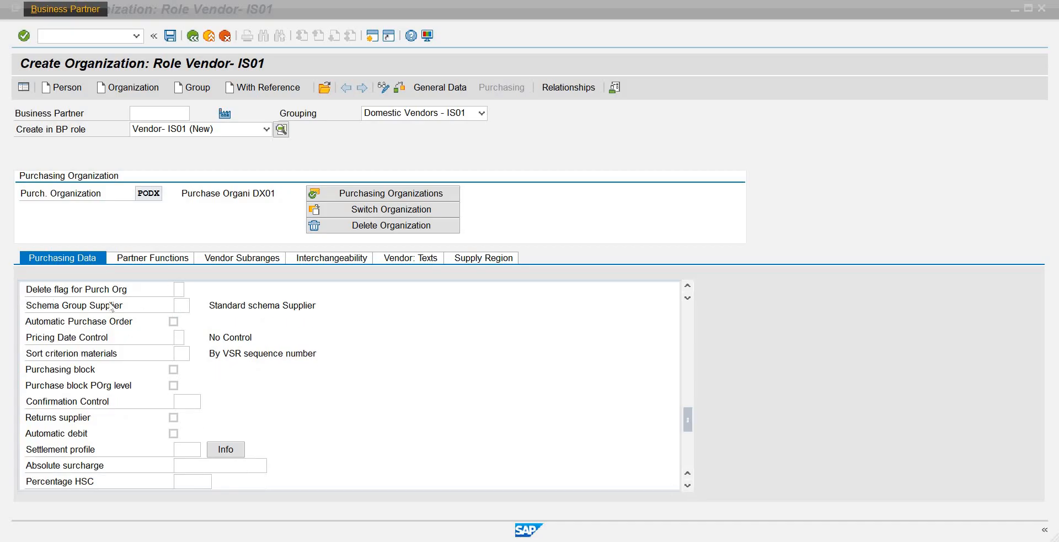
left_click(174, 300)
left_click_drag(688, 421, 686, 369)
Step: Inspect the partner functions table of the new vendor, including its function and number columns
left_click(159, 259)
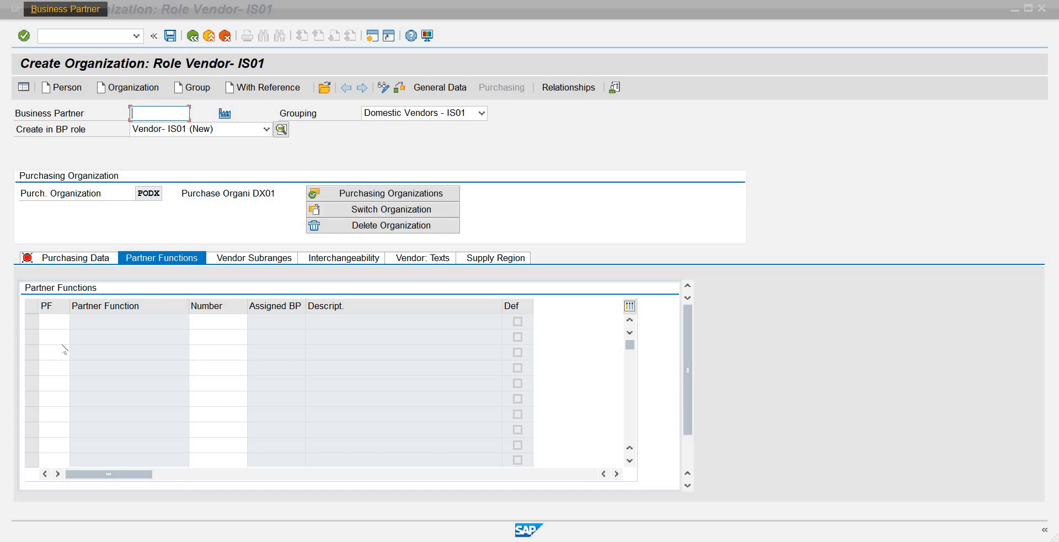
left_click(60, 321)
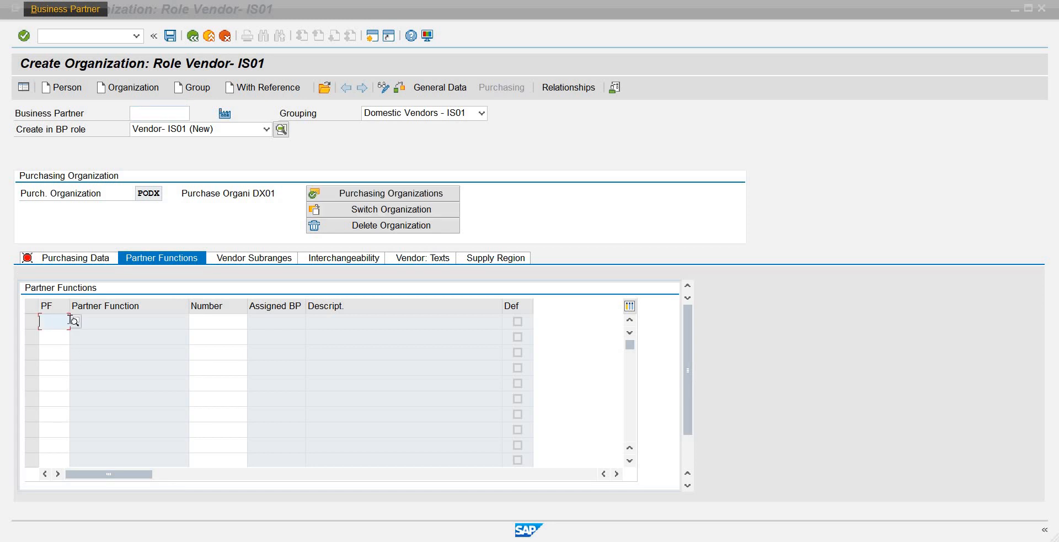
left_click(195, 324)
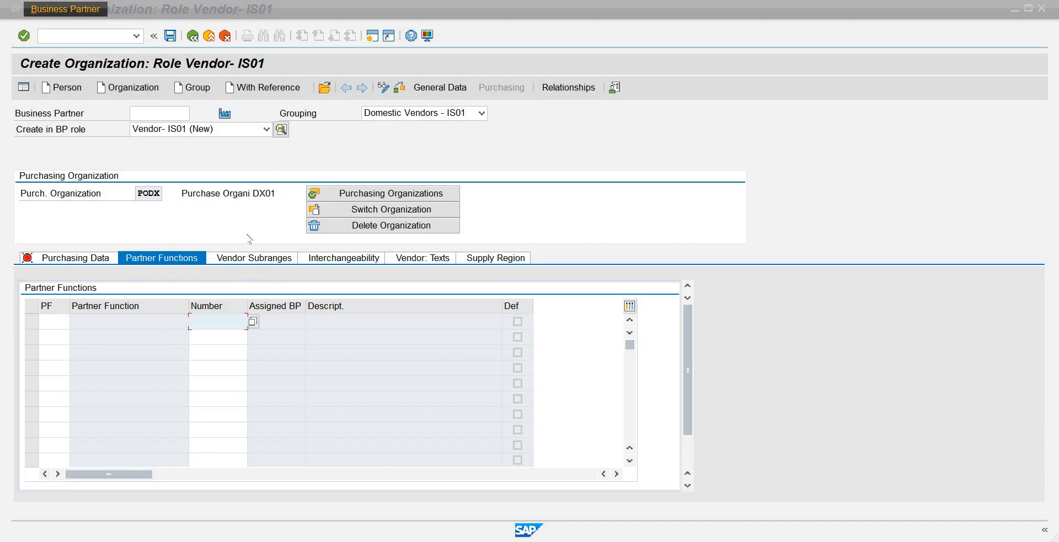
Step: Validate the vendor's entries and set Incoterms Location 1 to Karachi in the purchasing conditions
key("Return")
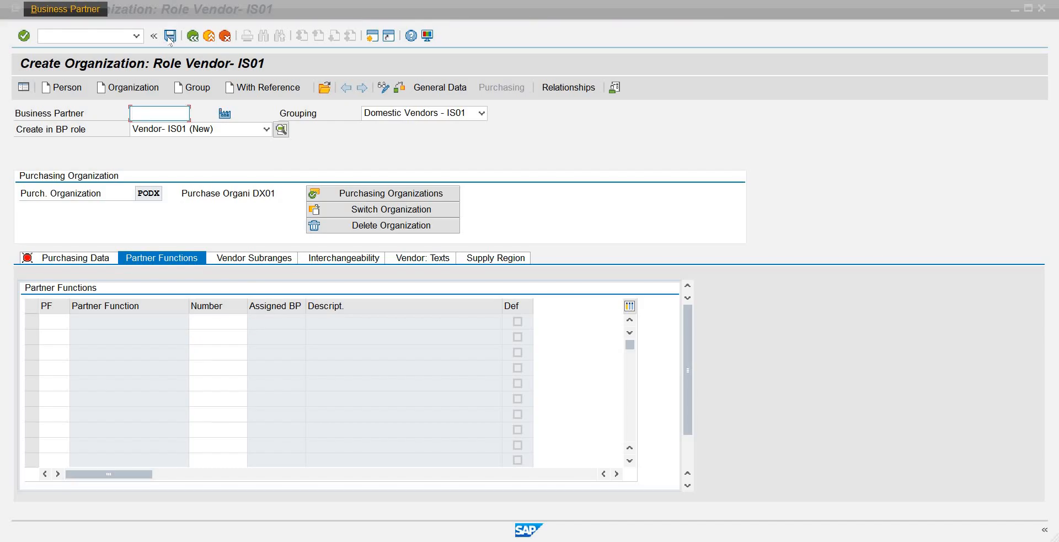
key("Return")
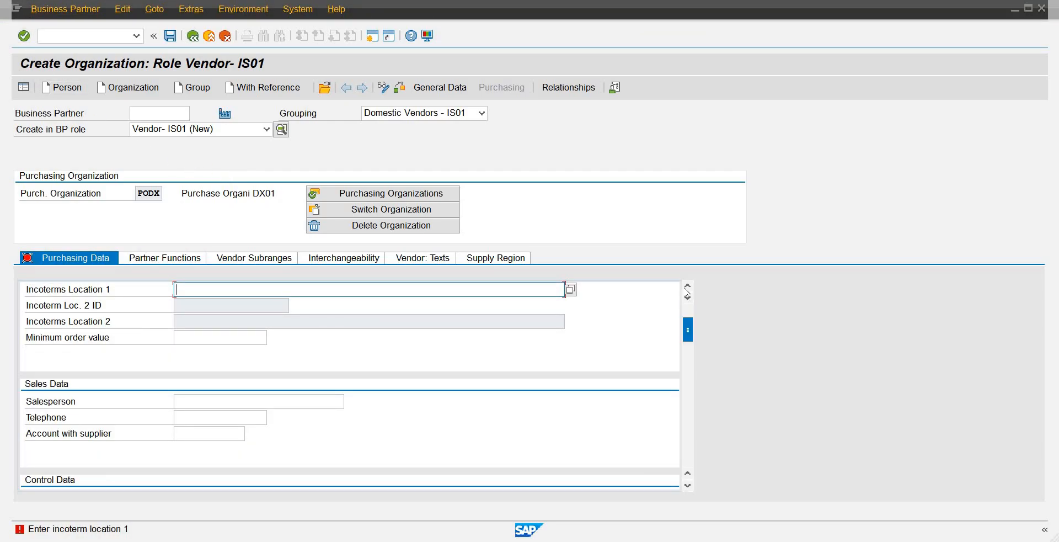
scroll(688, 296, "up", 1)
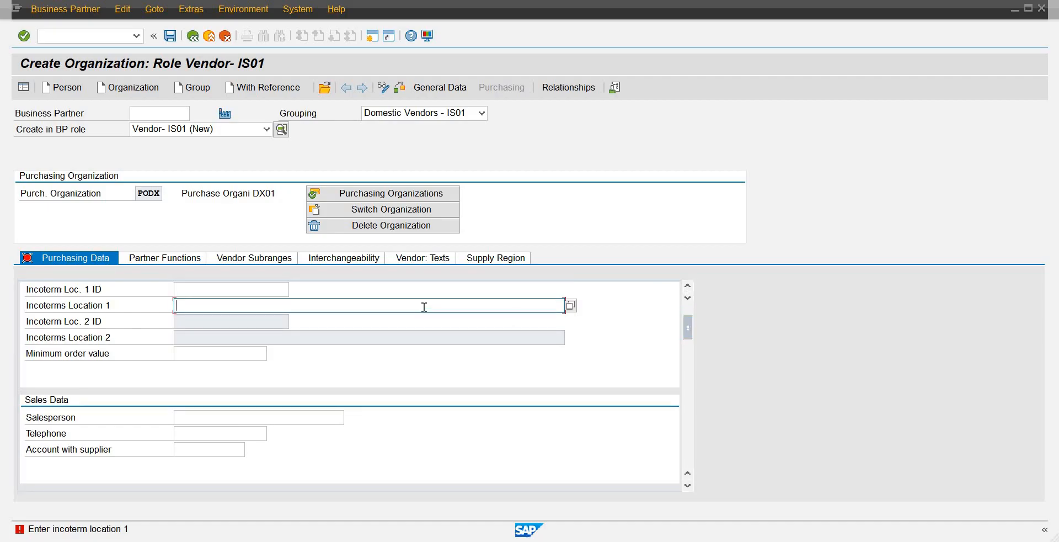
type("Karachi")
key("Return")
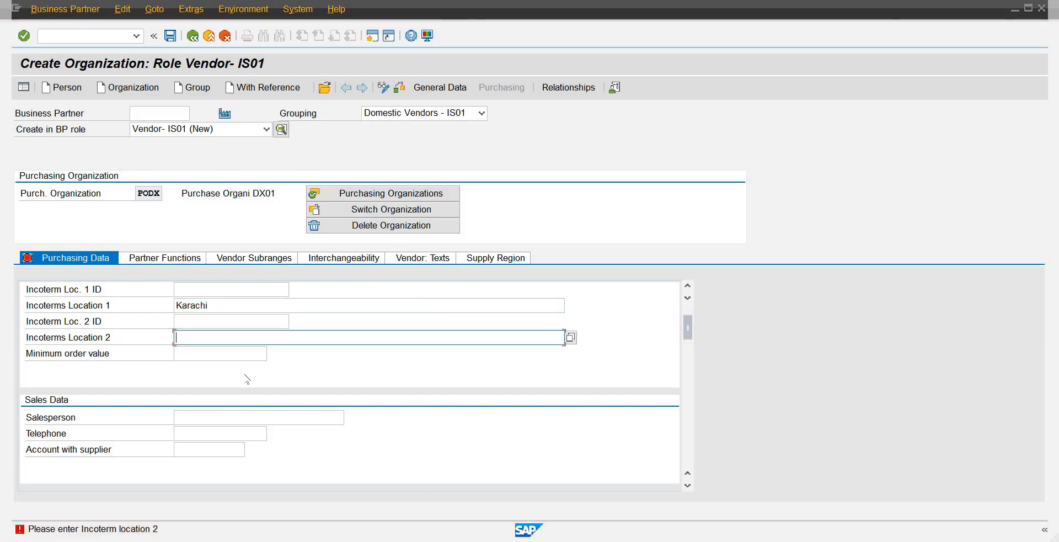
Step: Set Incoterms Location 2 to Islamabad and save the new vendor business partner
type("las")
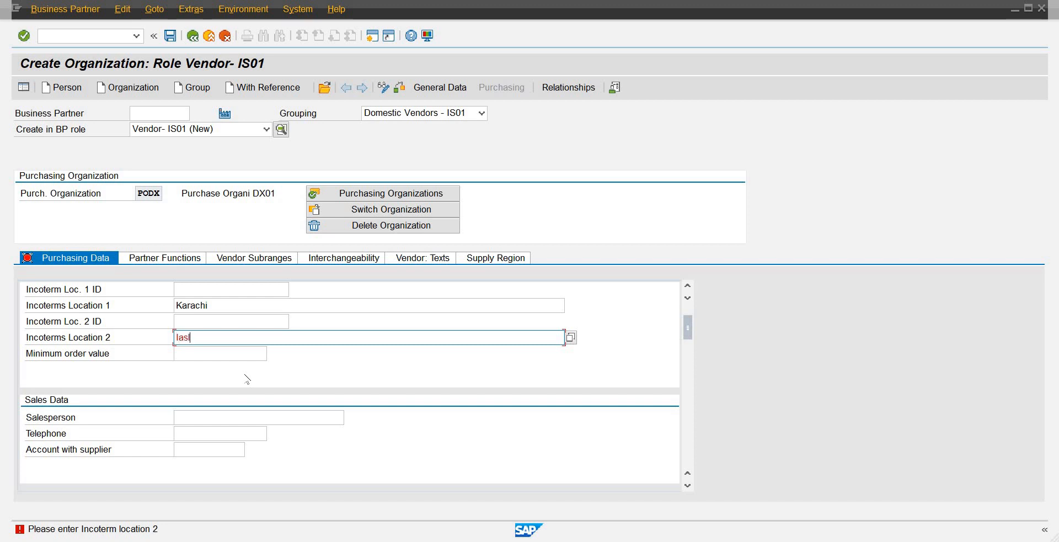
key("BackSpace")
key("BackSpace")
type("slamabad")
key("Return")
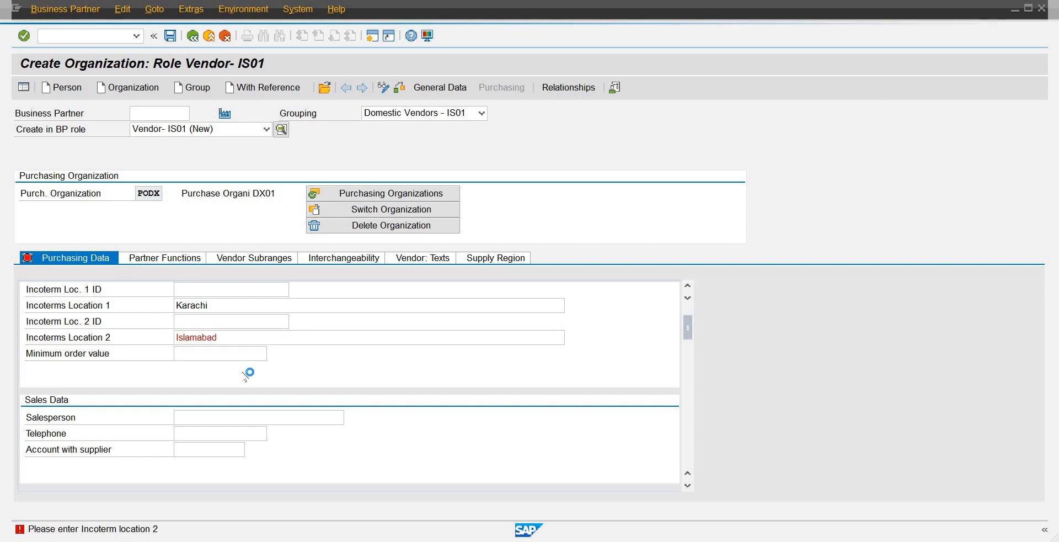
left_click(171, 35)
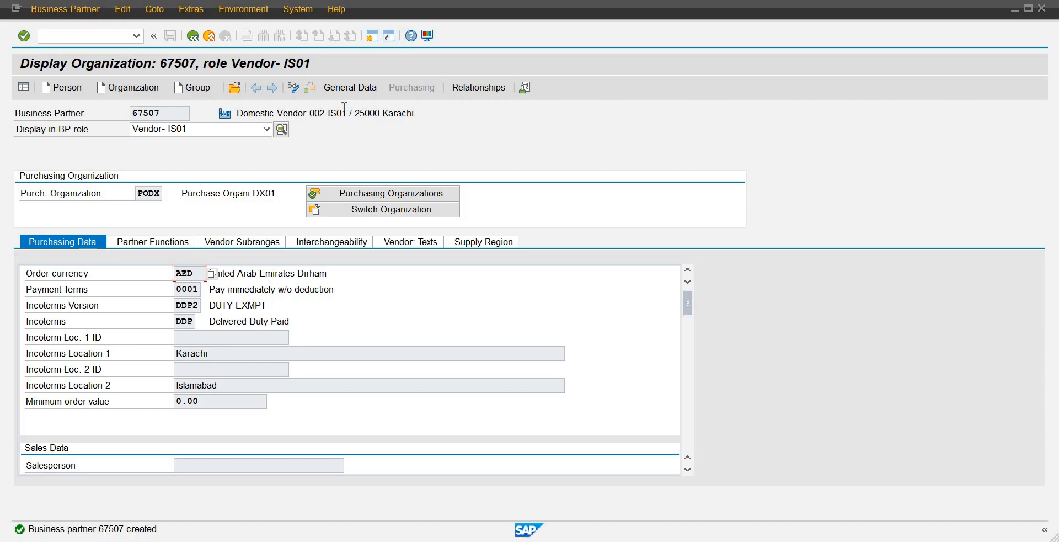
Step: Display the saved vendor's general data and check its supplier number in the vendor-specific section
left_click(358, 87)
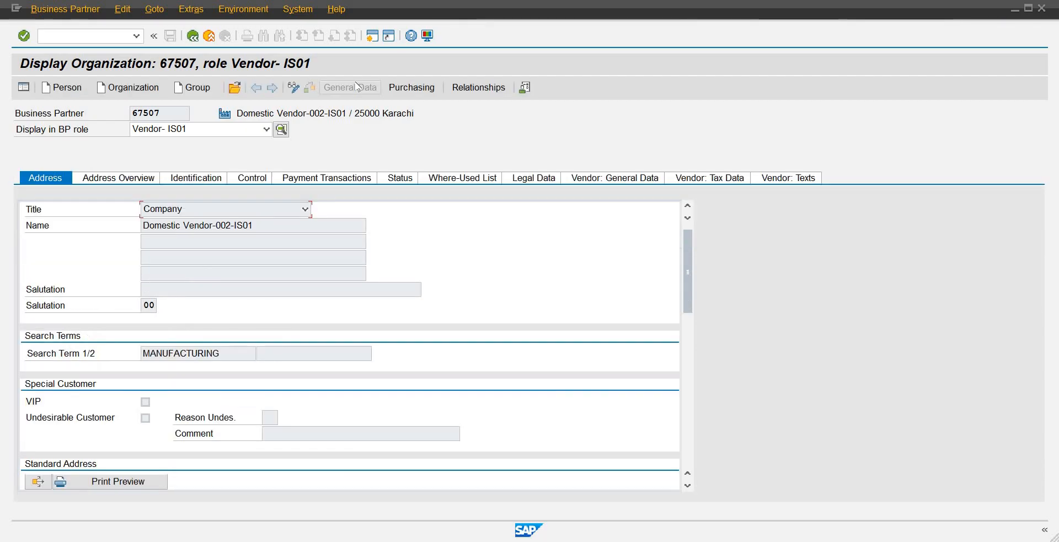
left_click(604, 178)
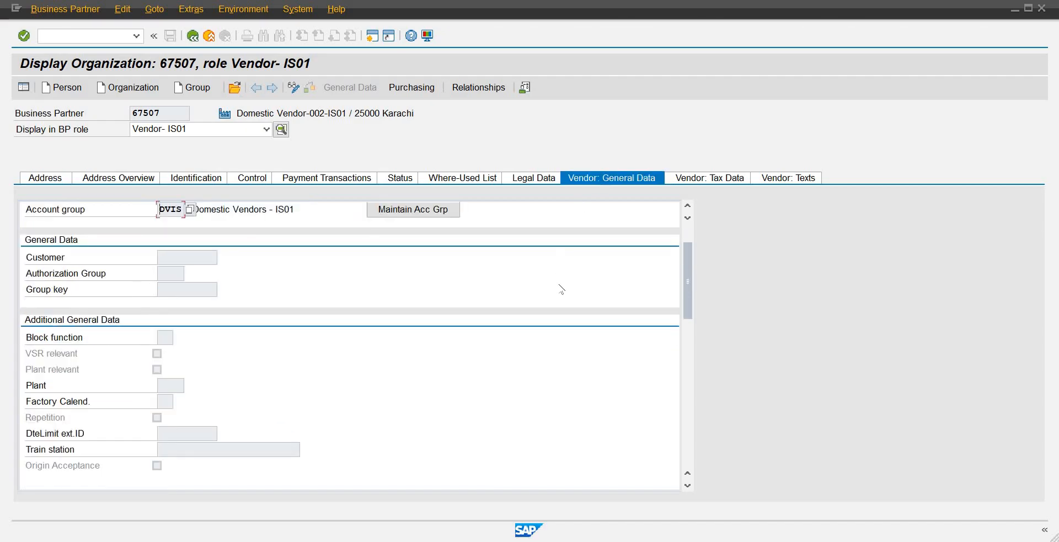
scroll(560, 290, "up", 2)
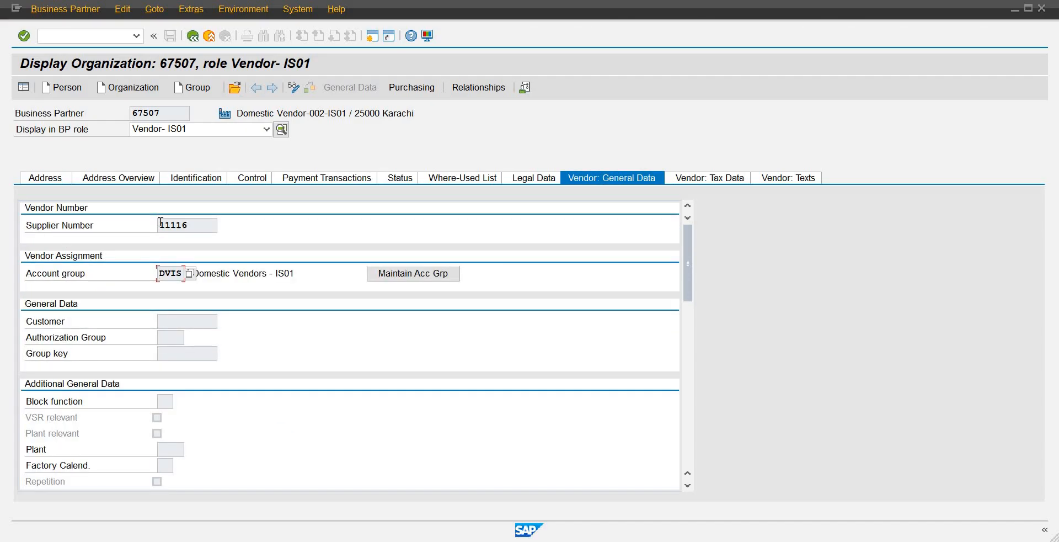
left_click_drag(159, 224, 189, 224)
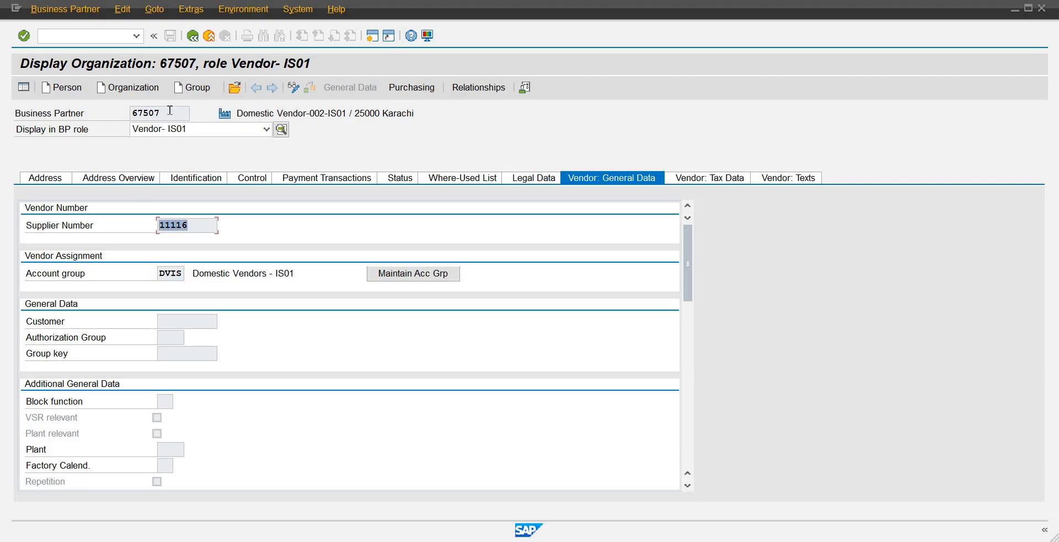
Step: Compare the business partner number with the supplier number, and leave the business partner display for SAP Easy Access
left_click(100, 115)
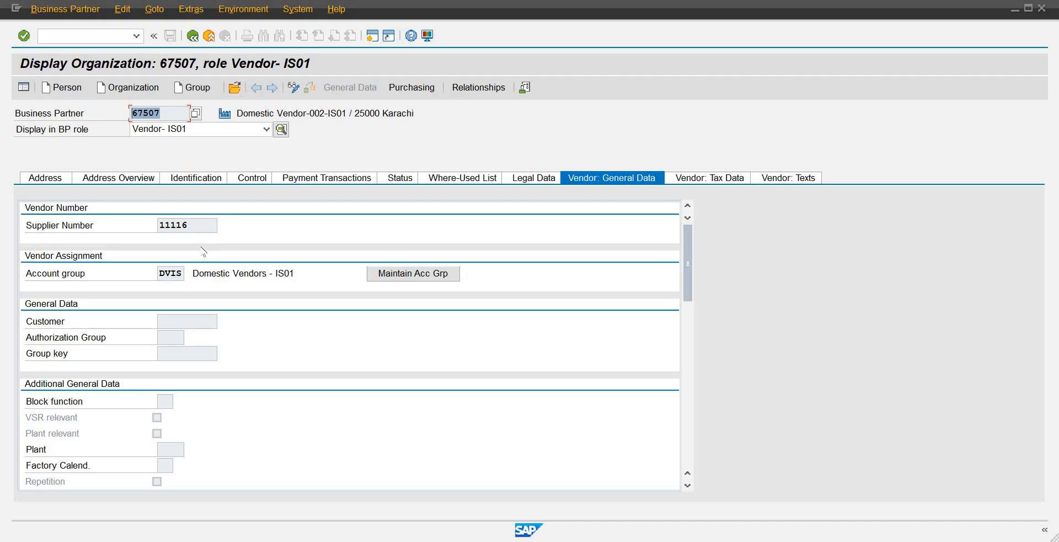
left_click(103, 219)
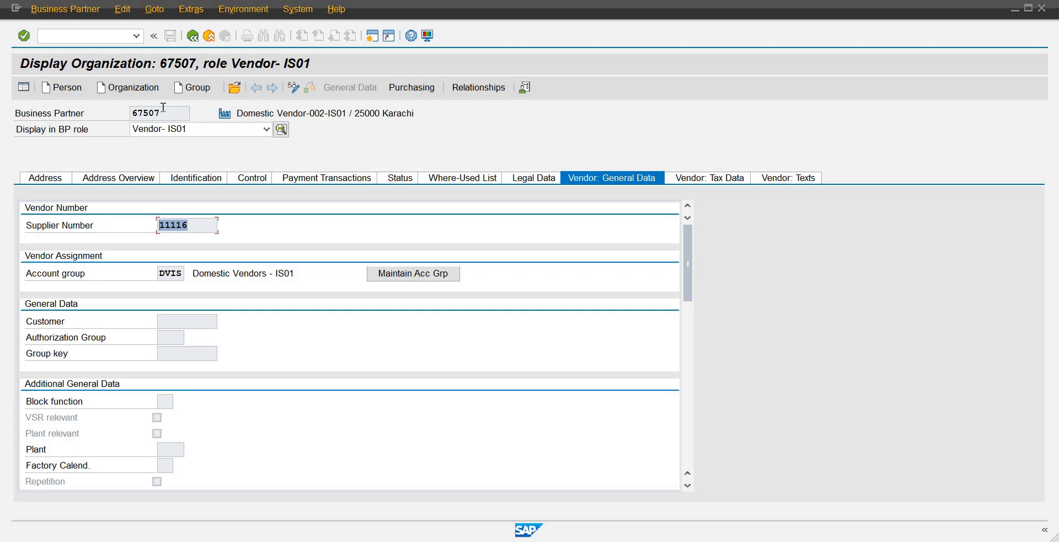
left_click(78, 118)
left_click(147, 226)
left_click(102, 113)
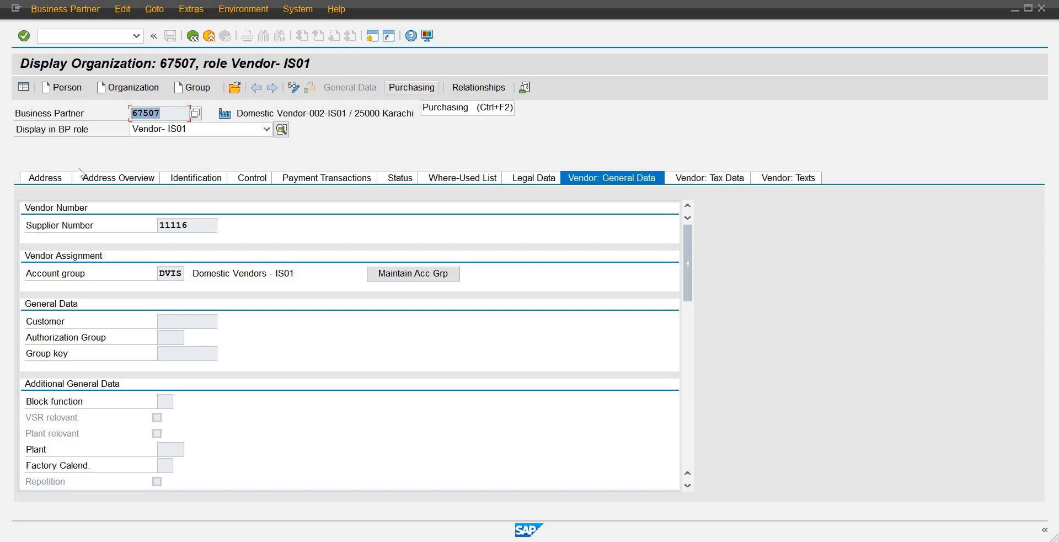
key("Return")
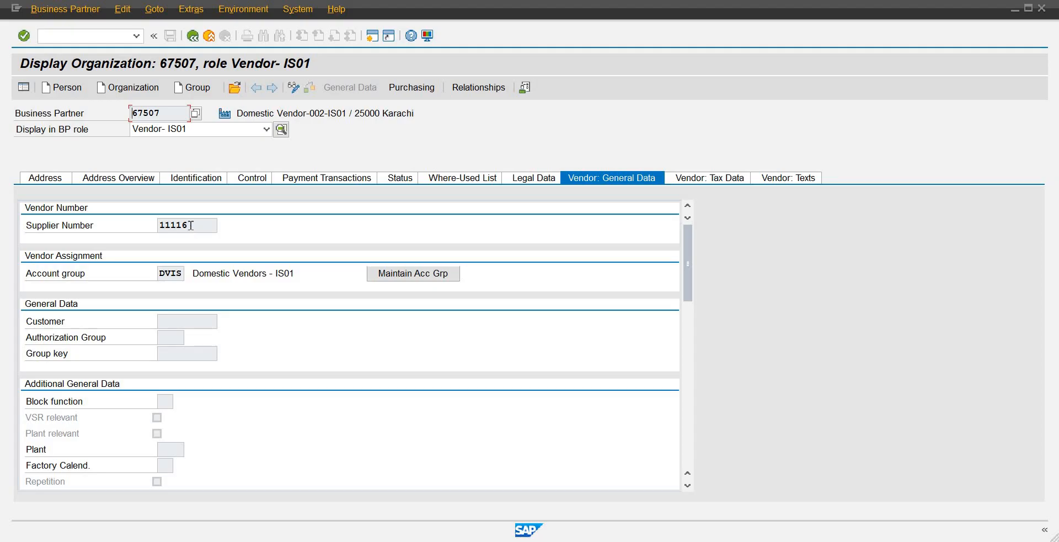
left_click_drag(193, 227, 132, 226)
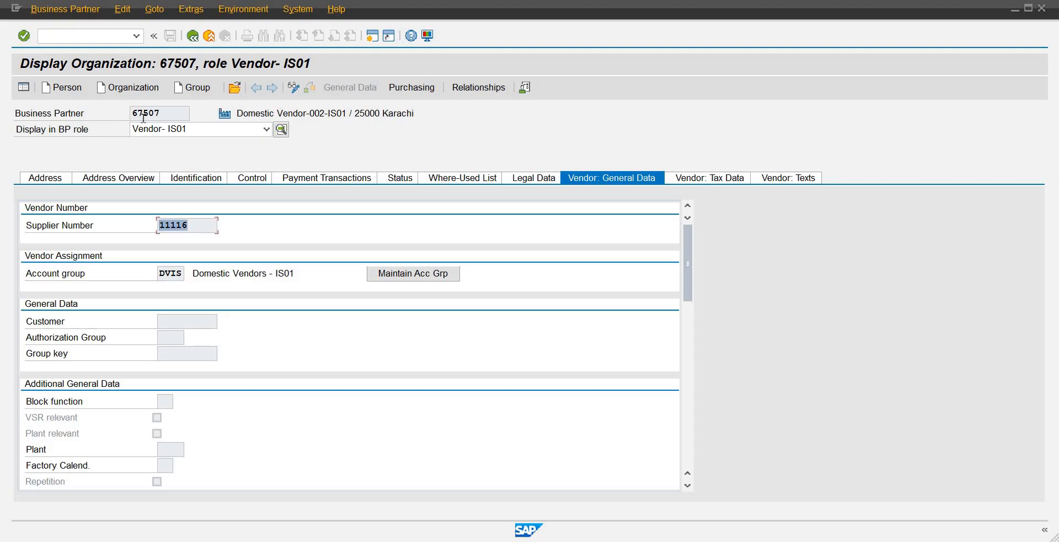
left_click_drag(178, 112, 80, 122)
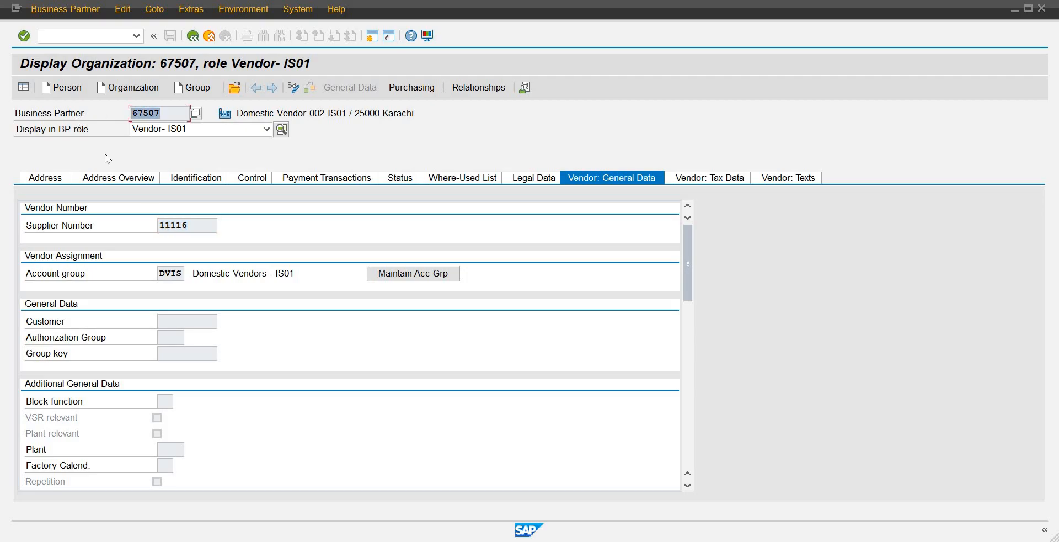
left_click_drag(207, 229, 55, 232)
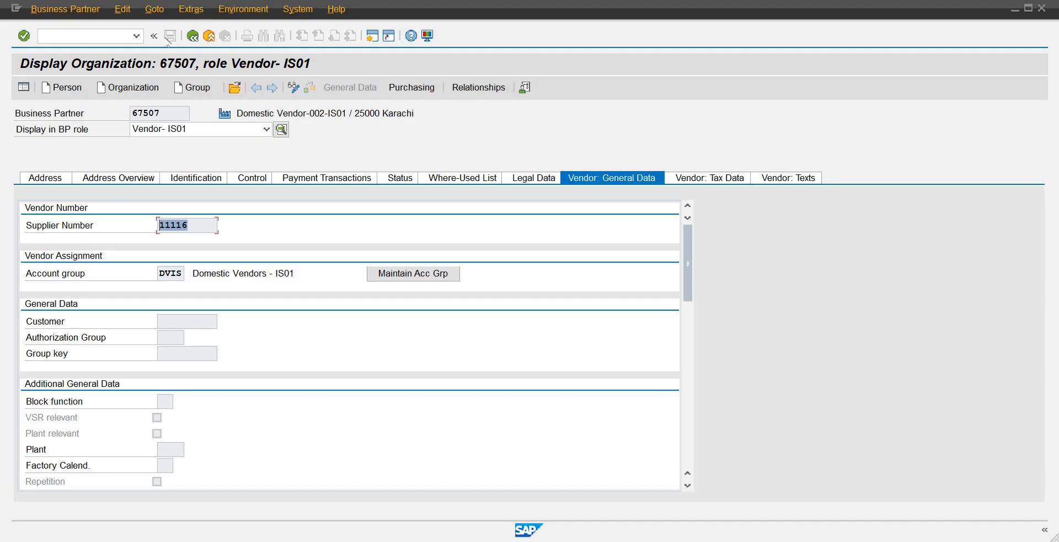
left_click(193, 37)
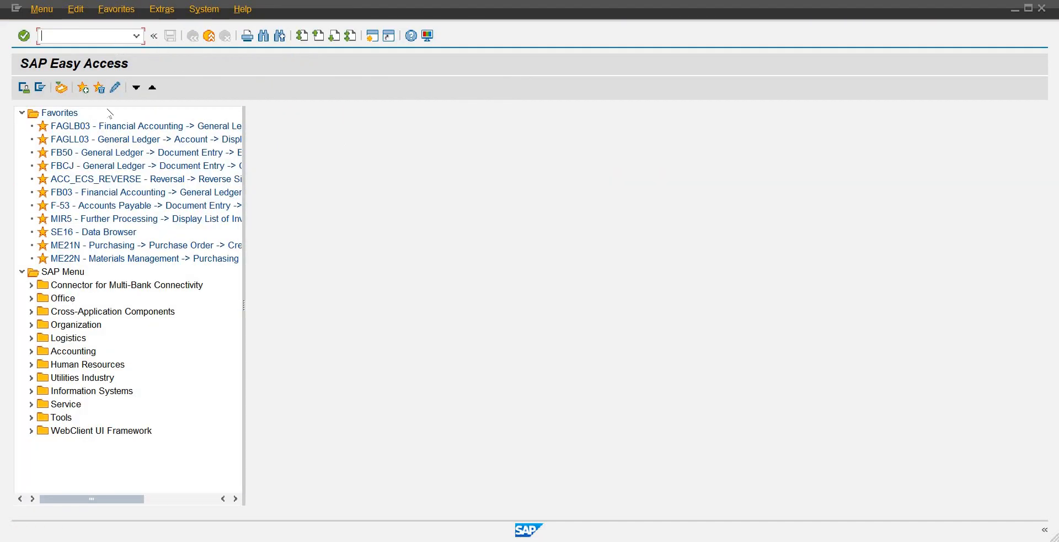
Step: Open the Create Purchase Requisition transaction (ME51N) under Logistics, Materials Management, Purchasing
left_click(31, 338)
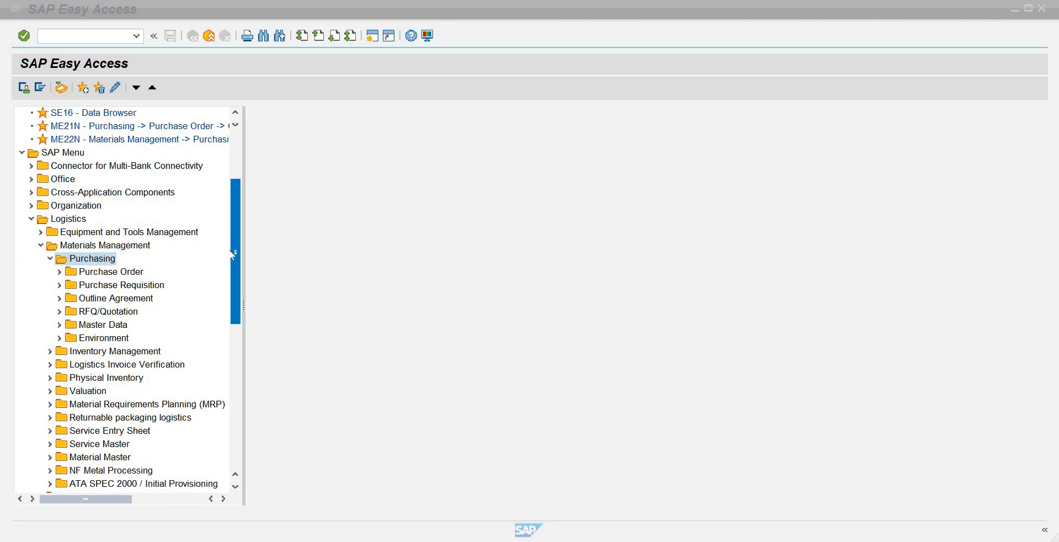
left_click_drag(232, 254, 227, 279)
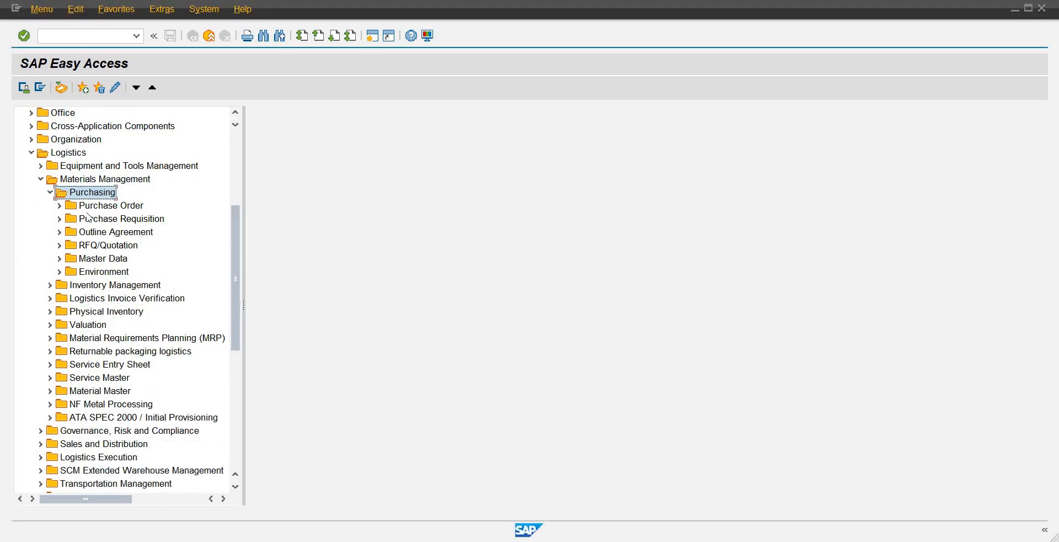
left_click(113, 219)
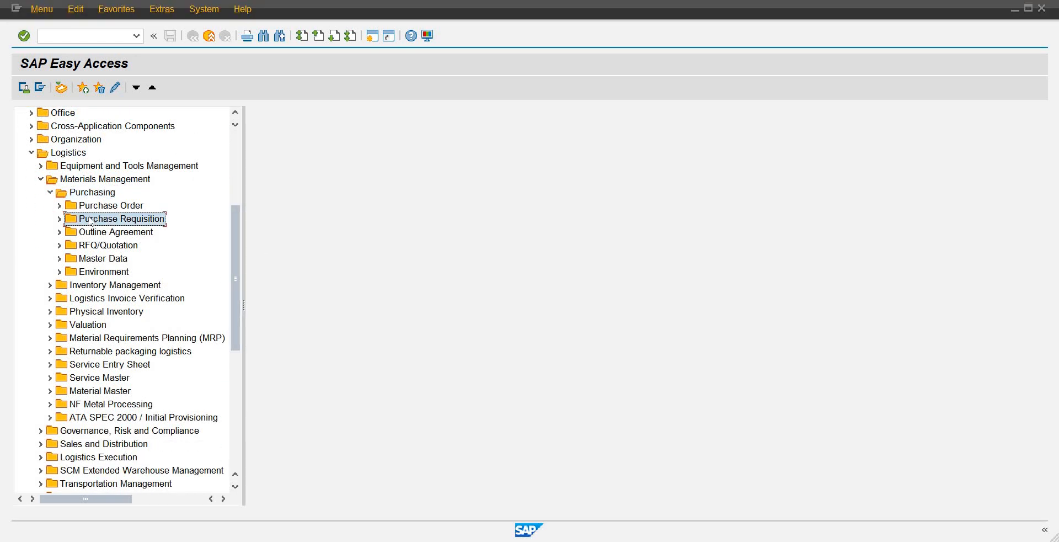
left_click(60, 218)
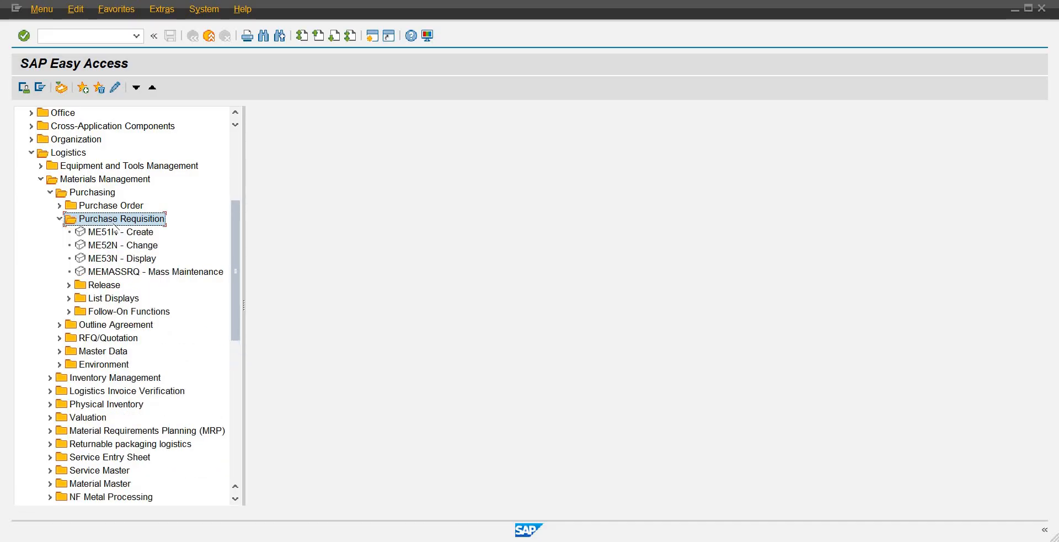
double_click(115, 237)
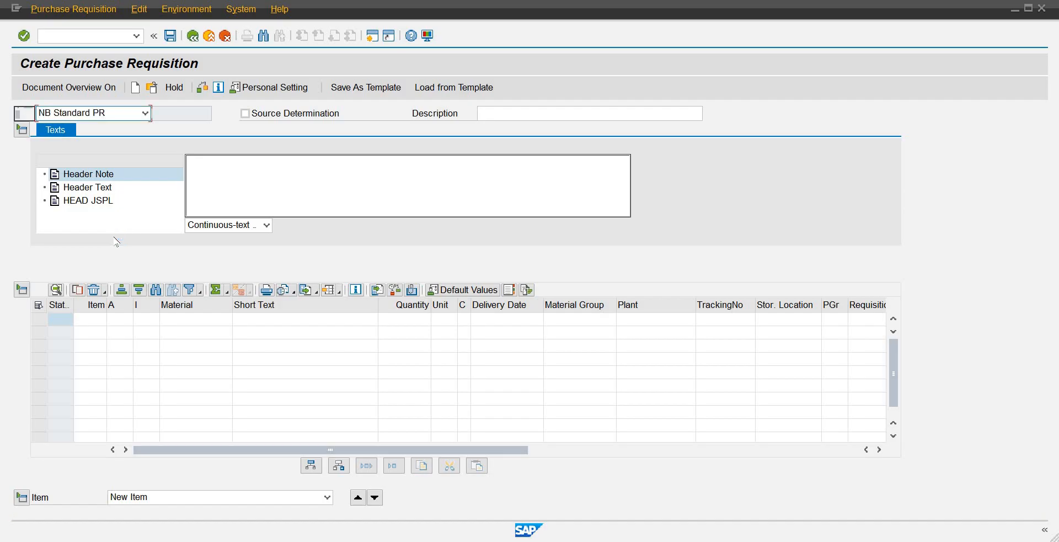
Step: Enter item 10 with material RMDX1001 in the purchase requisition, reviewing the account assignment categories without choosing one
left_click(91, 322)
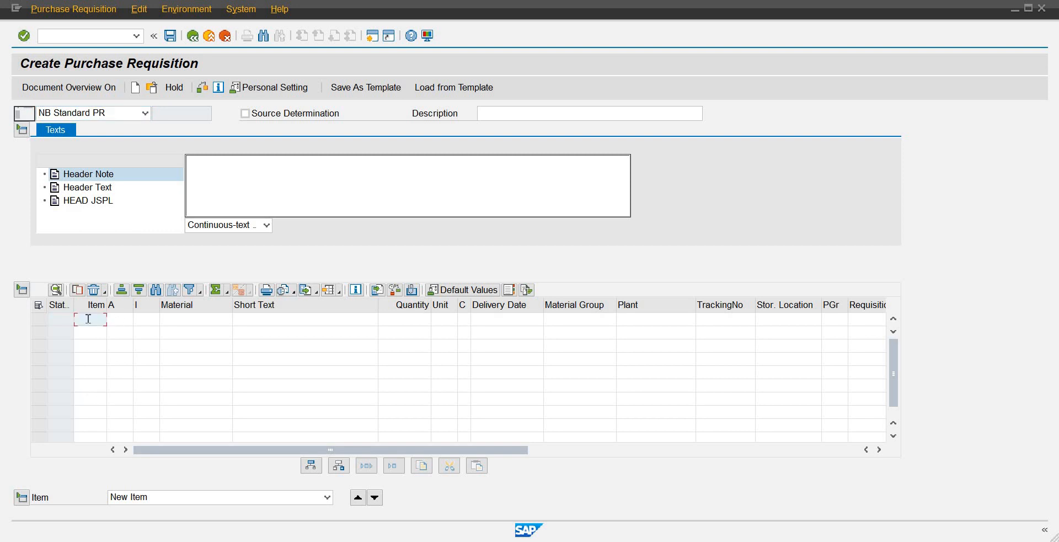
type("10")
left_click(118, 319)
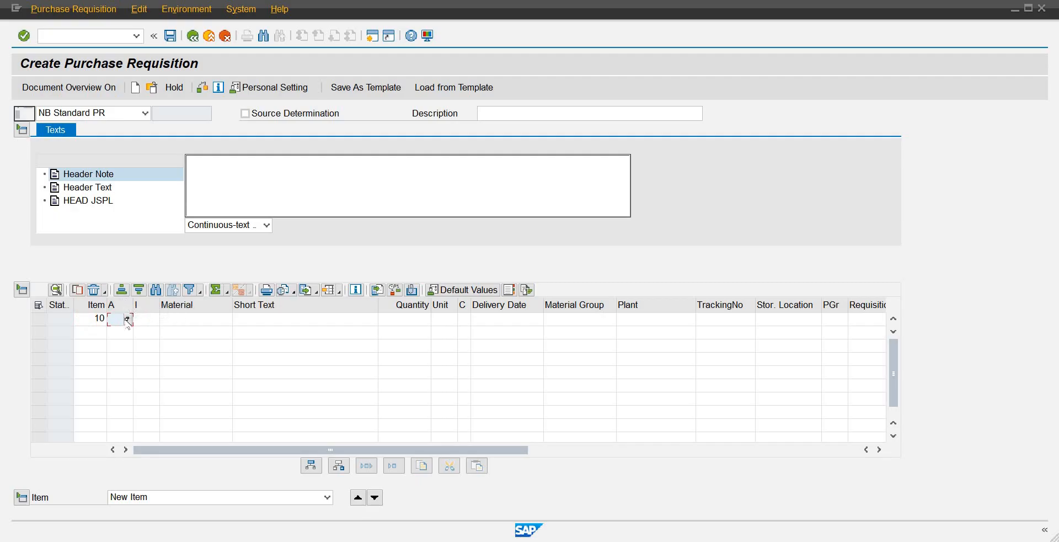
left_click(128, 319)
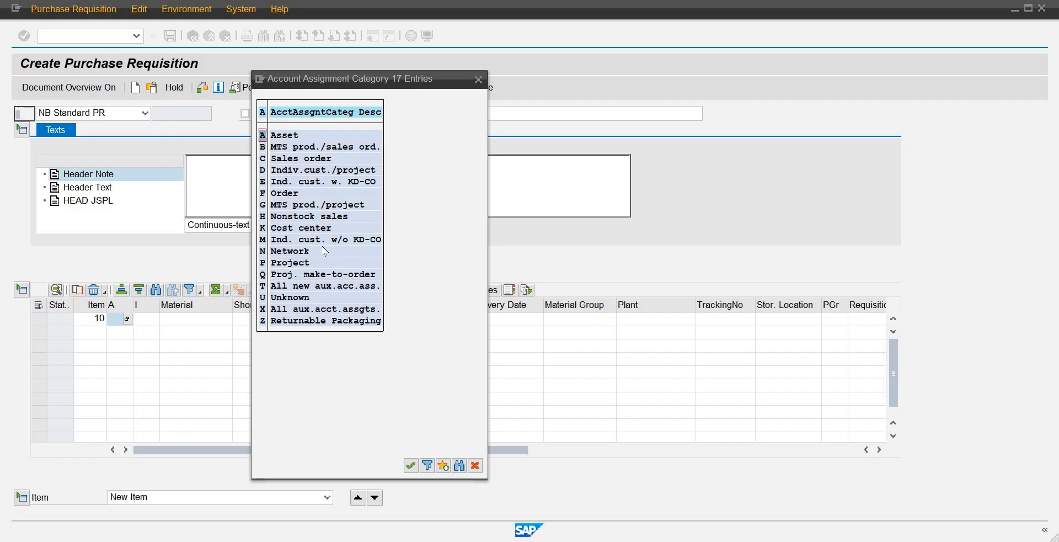
left_click(290, 136)
left_click(290, 195)
left_click(478, 80)
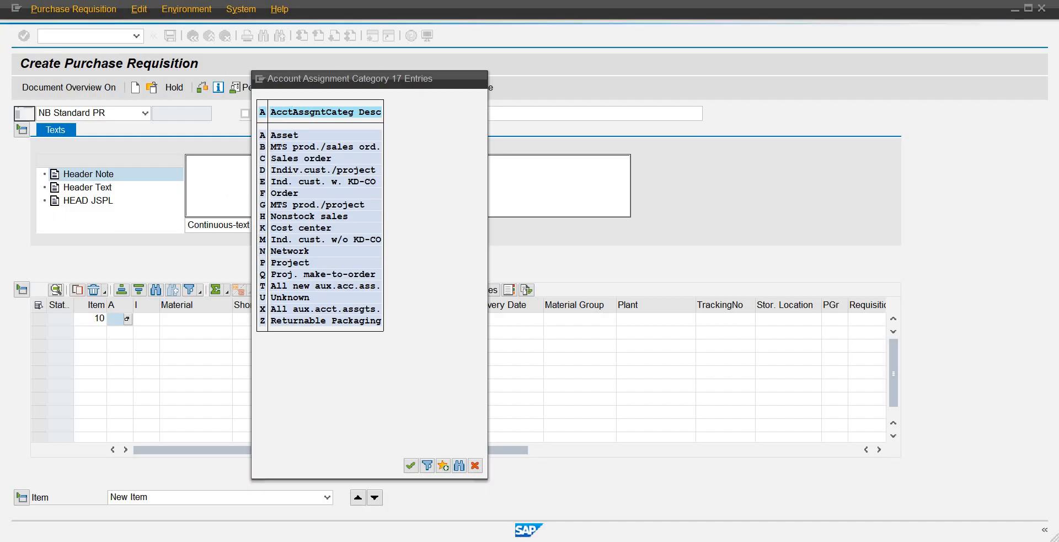
left_click(192, 318)
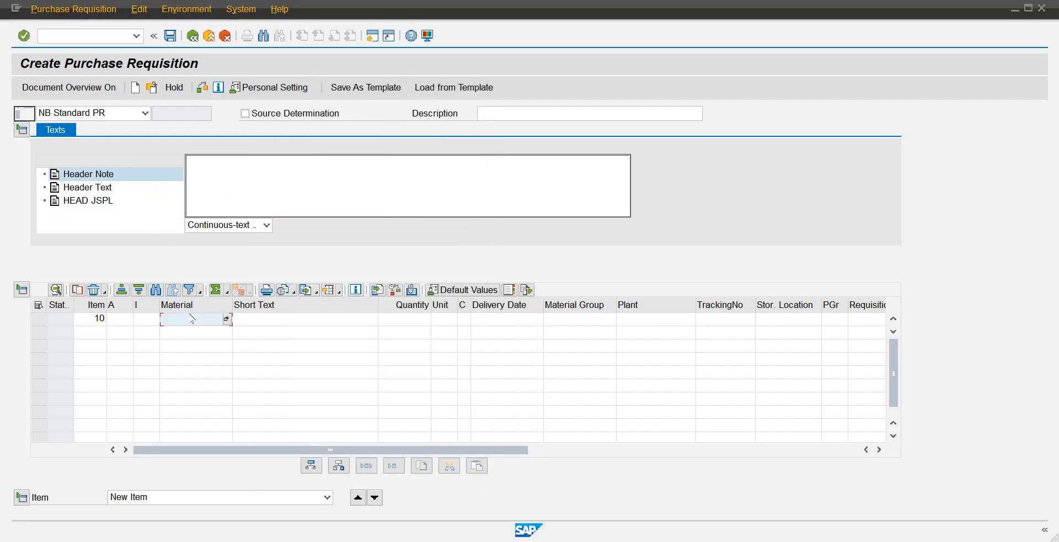
type("RMDX1001")
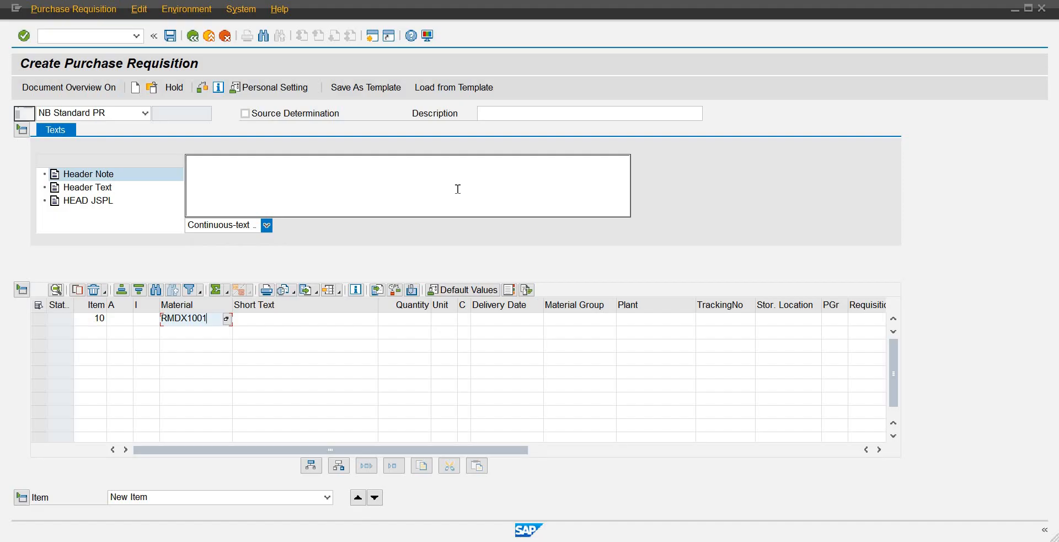
Step: Open the Materials List (MM60) in a new session and search for all materials of plant PLDX
left_click(372, 38)
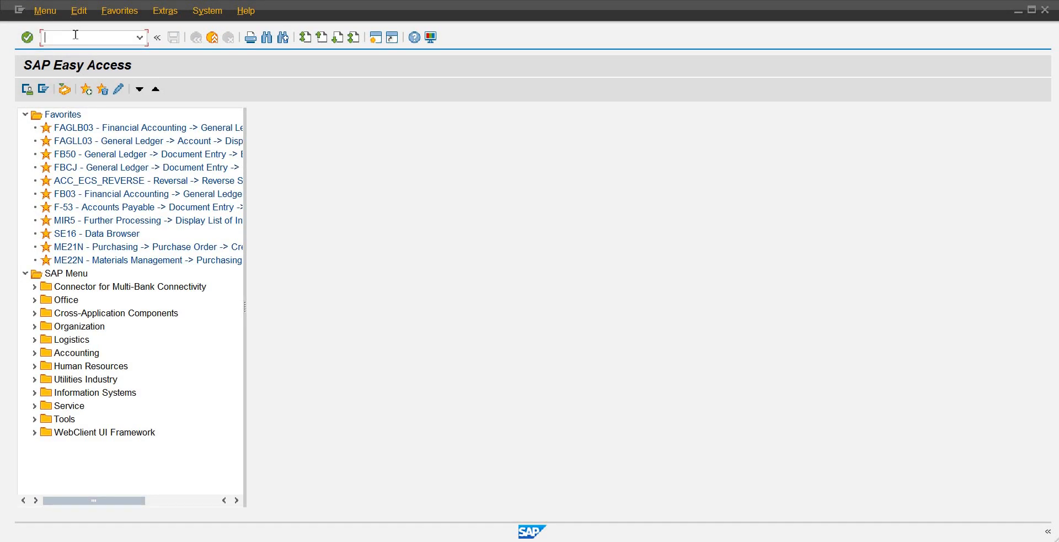
type("me5a")
key("Return")
type("mm60")
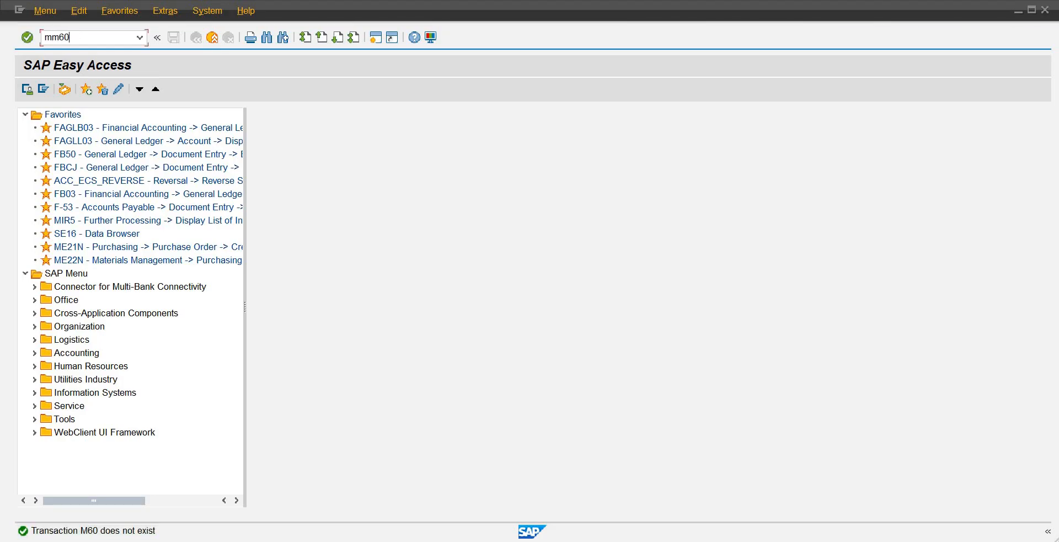
key("Return")
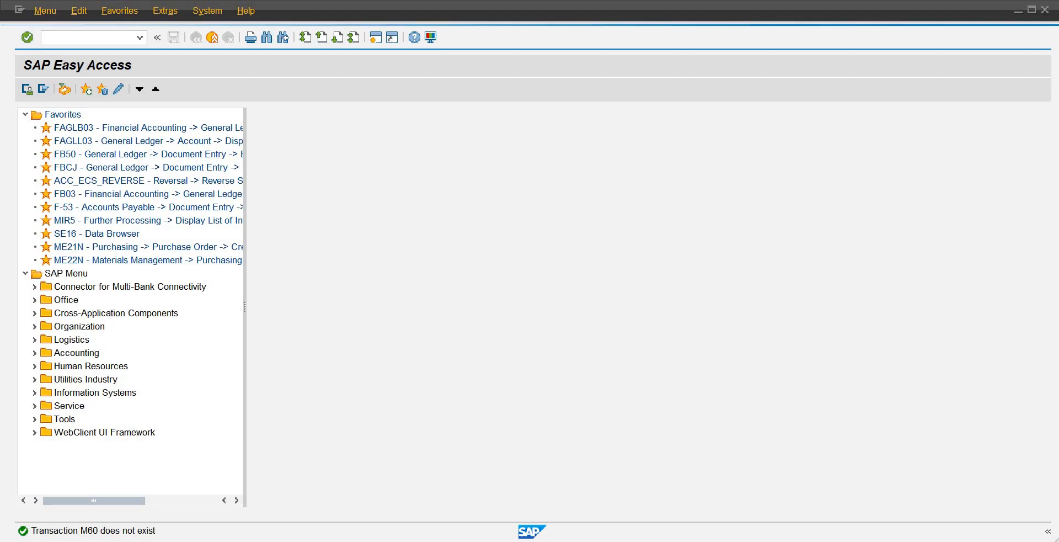
left_click(225, 145)
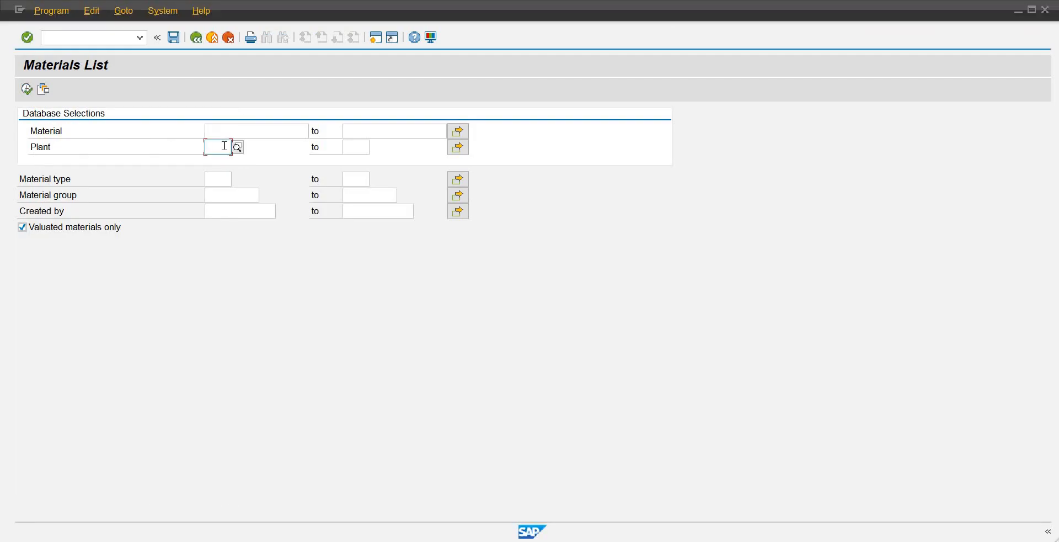
type("pldx")
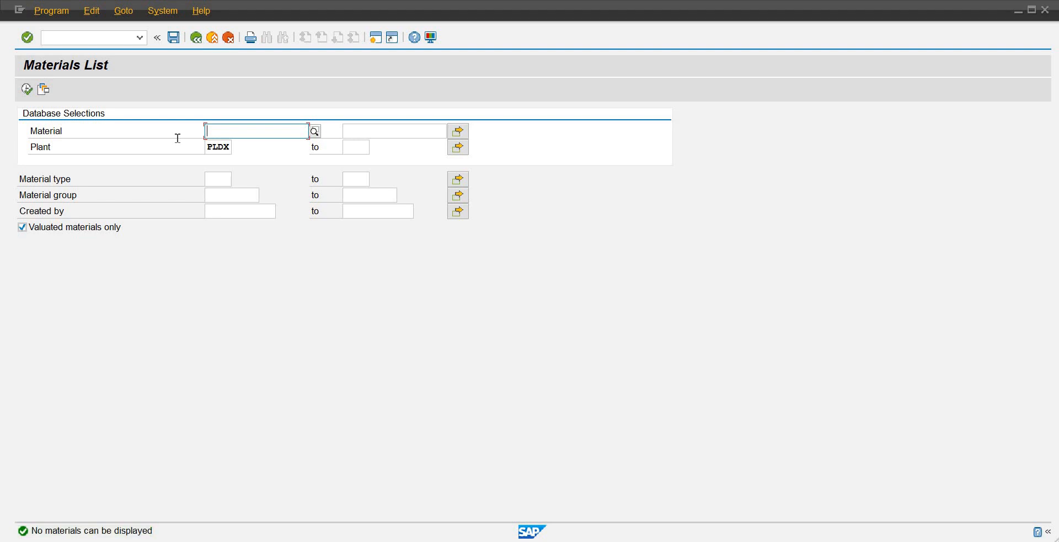
Step: Look up the suggested material numbers for rmdx1001 in Create Material (MM01) in another session, and leave without creating anything
left_click(374, 41)
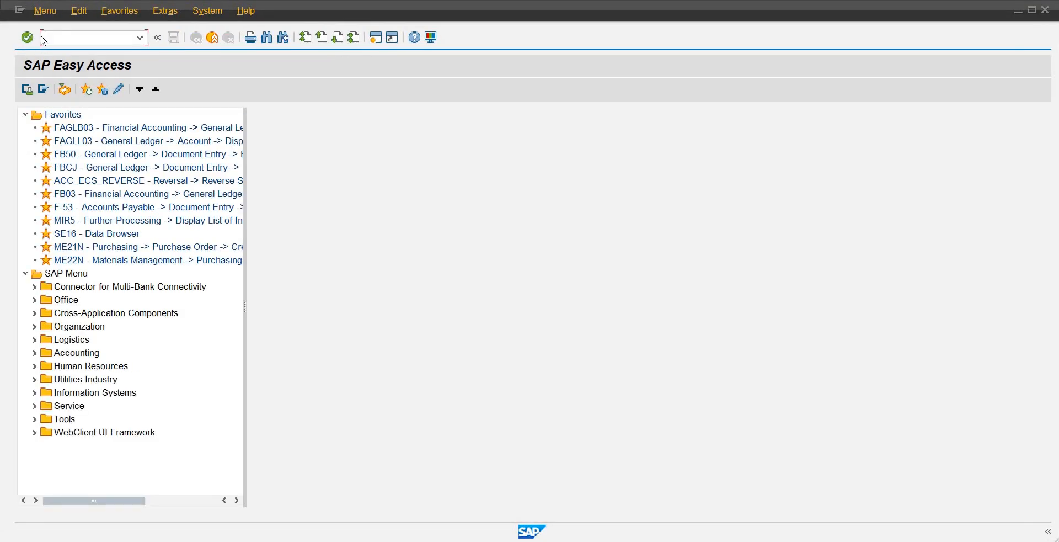
type("mm01")
key("Return")
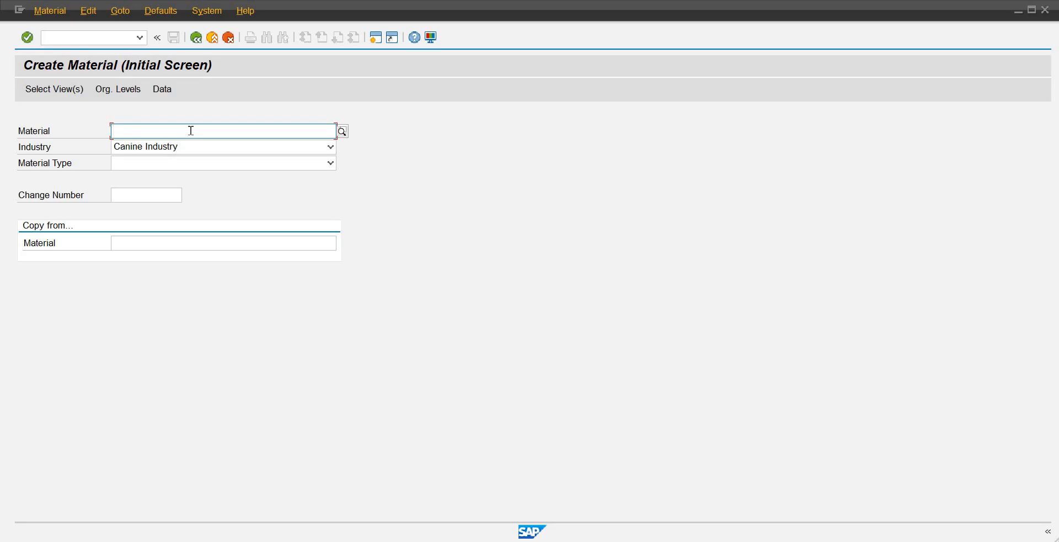
type("rmdx1001")
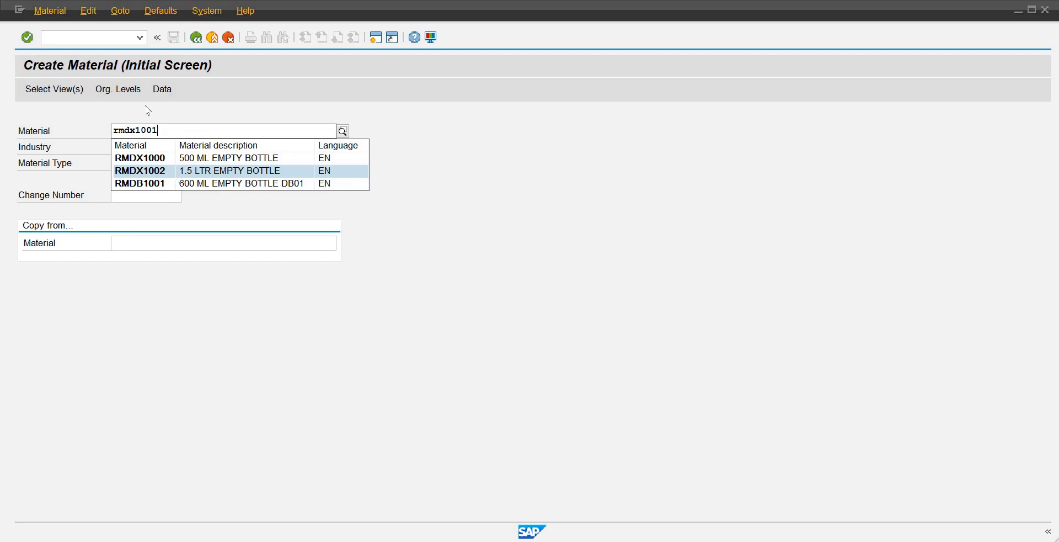
left_click(88, 36)
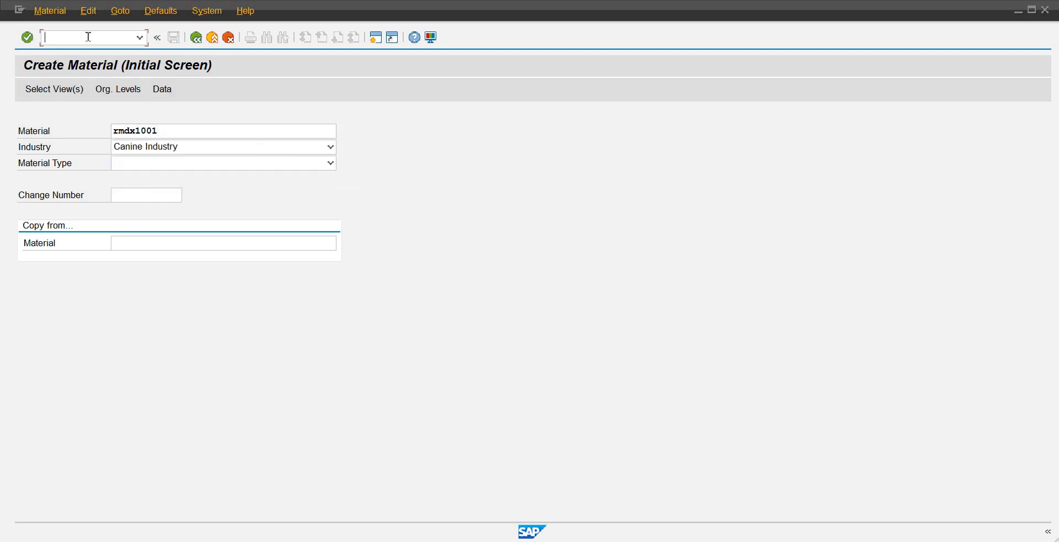
type("/n")
key("Return")
Step: Search the Materials List (MM60) for material rmdx1000 in plant PLDX and return to SAP Easy Access
type("mm01")
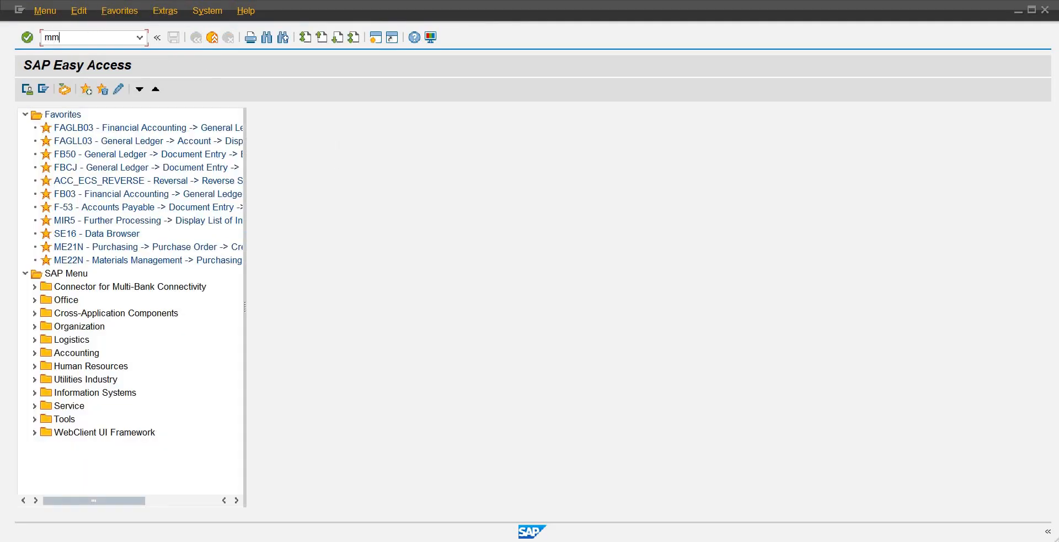
key("Return")
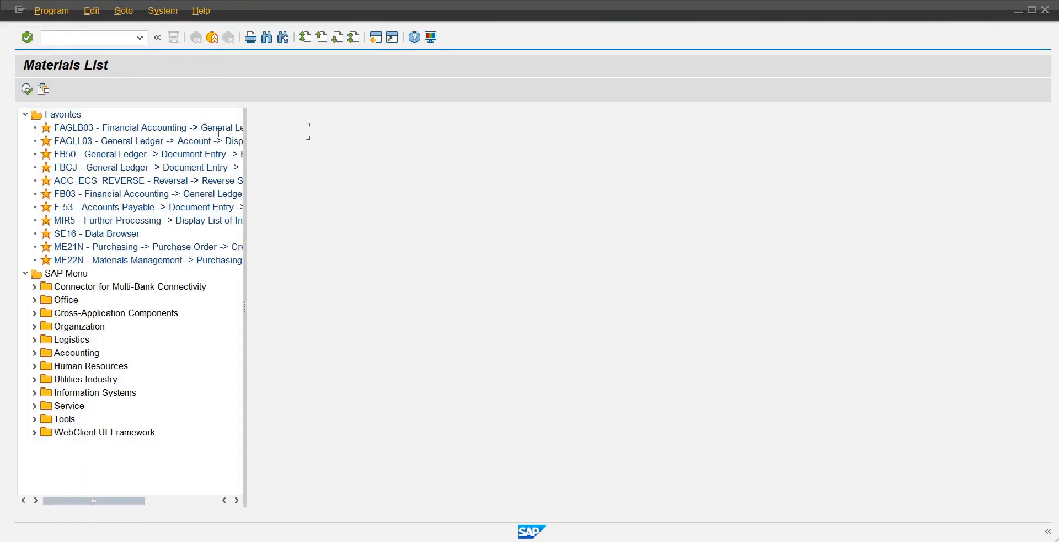
type("rm")
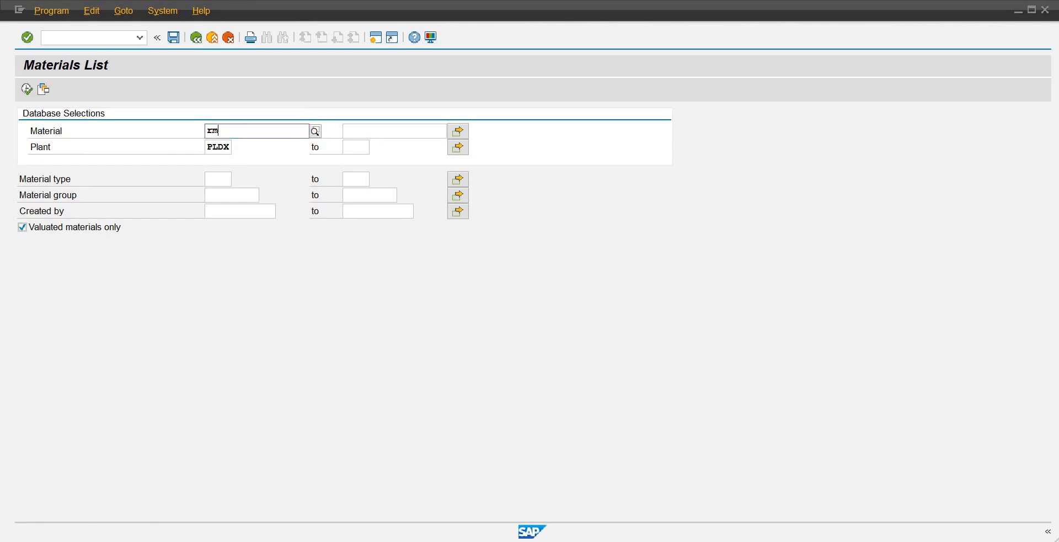
type("dx100")
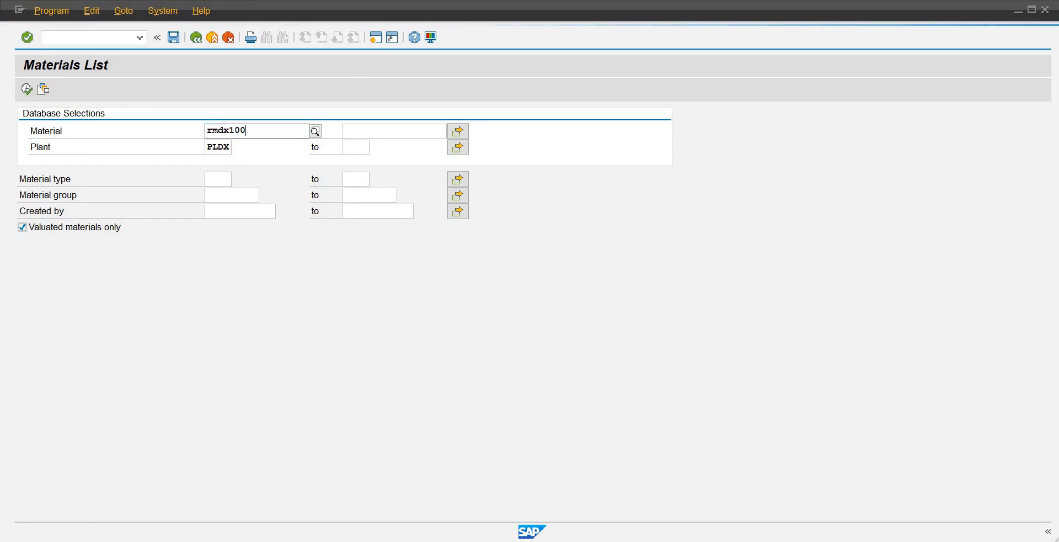
type("0")
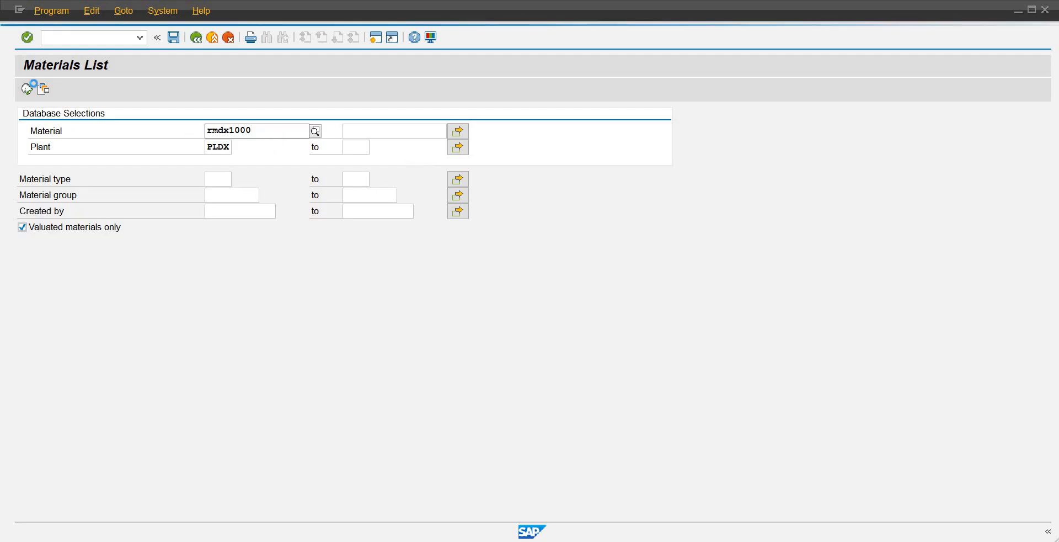
left_click(26, 90)
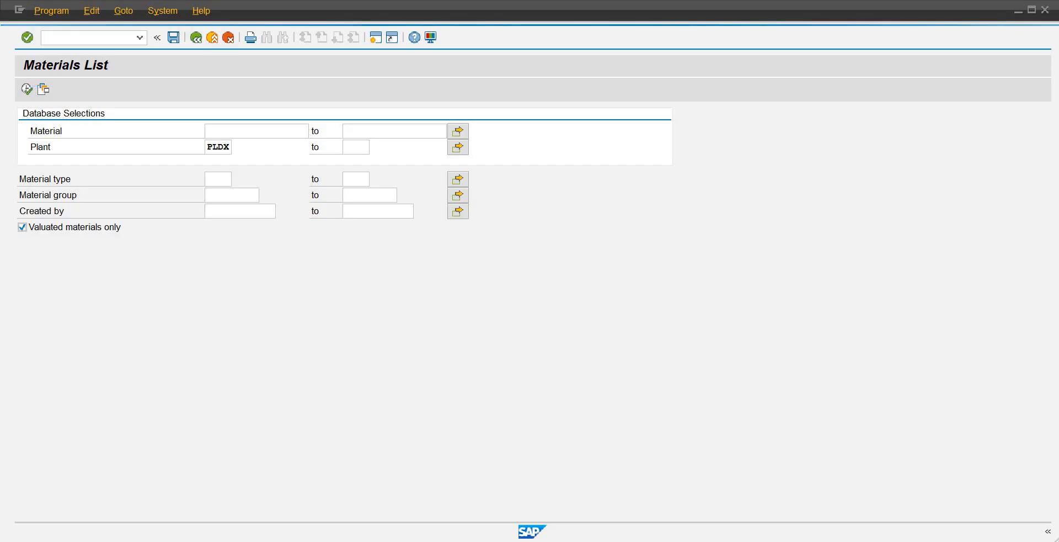
key("F3")
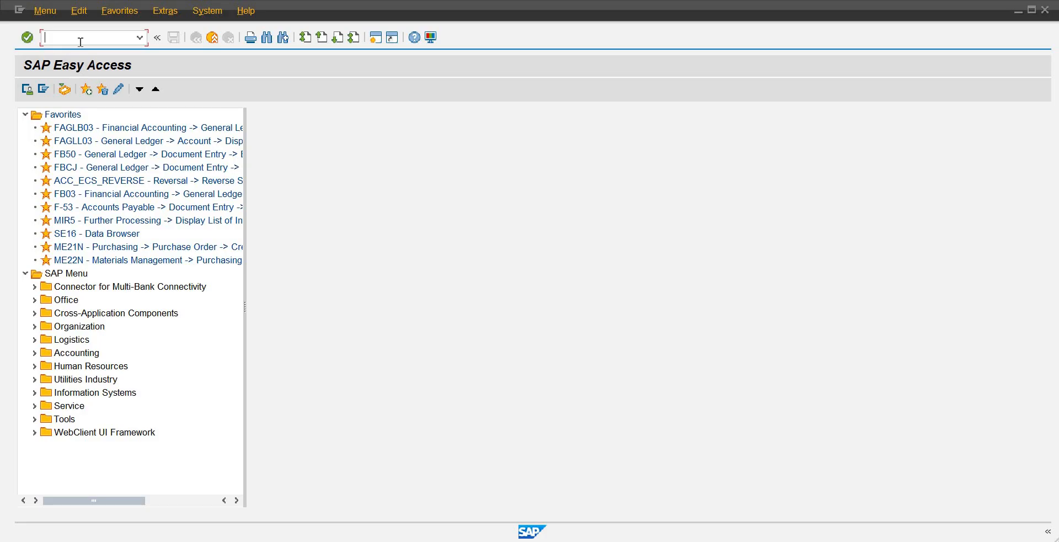
Step: Review the views of material RMDX1000 in Change Material (MM02), marking Basic Data 1, General Plant Data / Storage 1 and Accounting 1, and leave without changes
type("mm02")
key("Return")
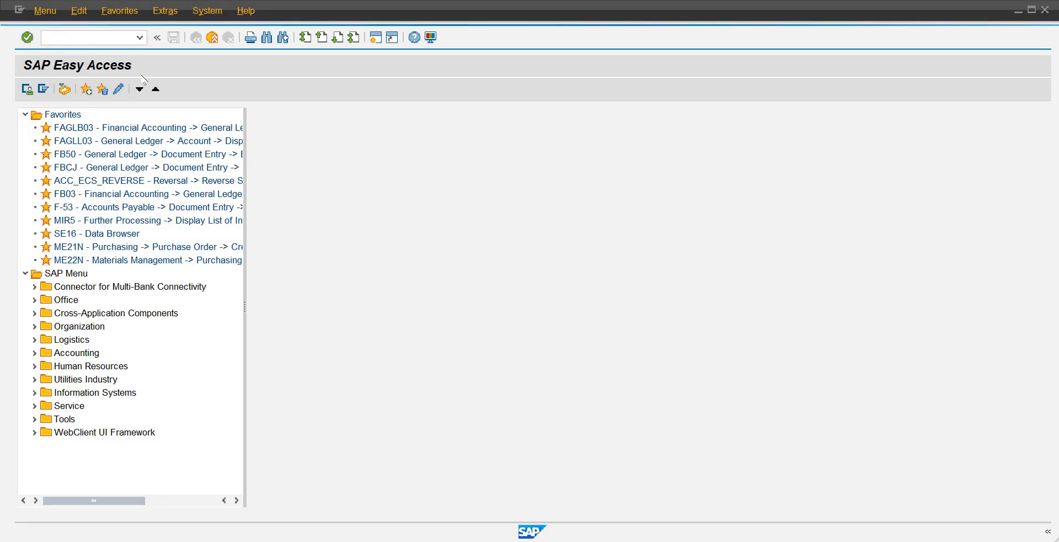
key("Return")
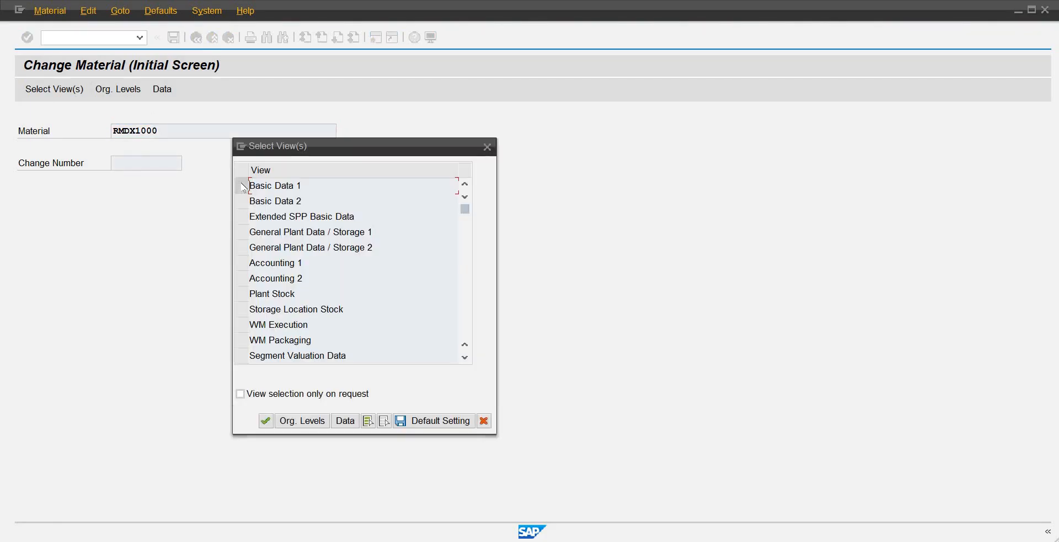
left_click(242, 185)
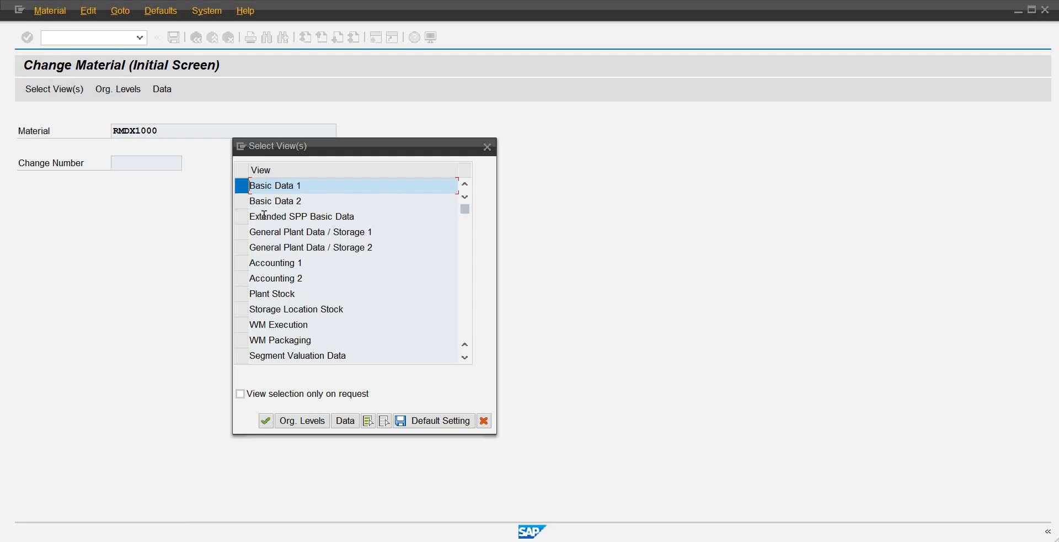
left_click(241, 231)
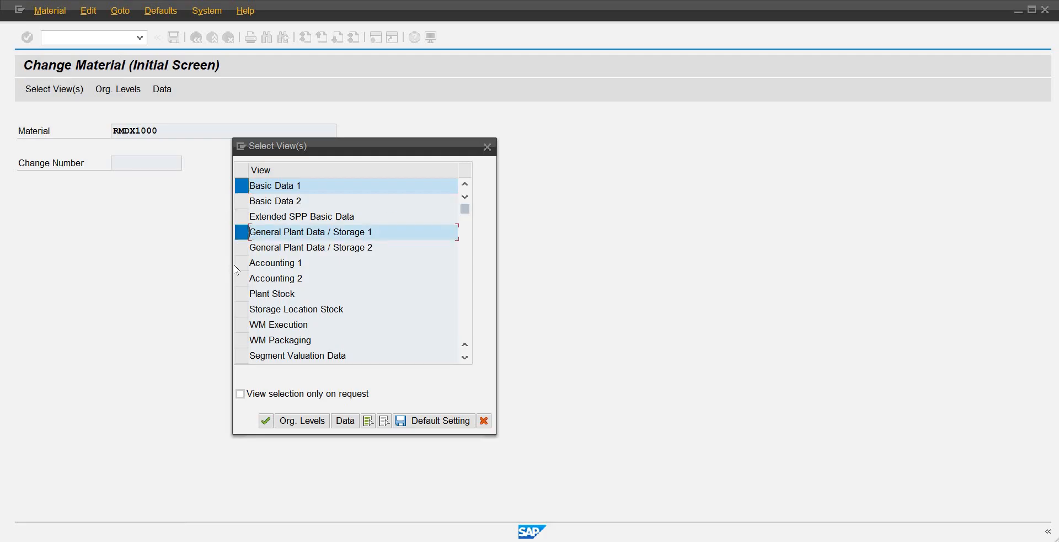
left_click(242, 263)
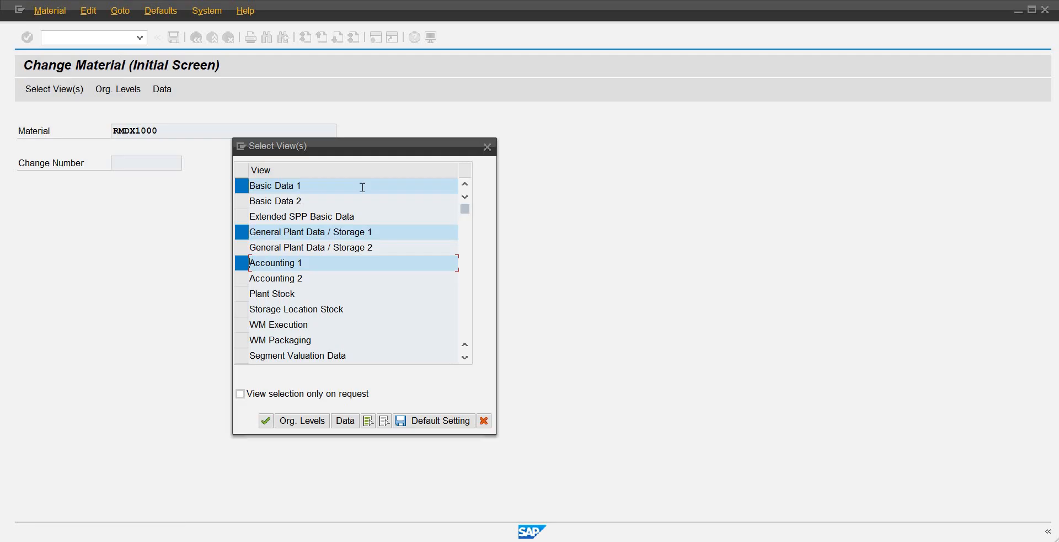
left_click(487, 148)
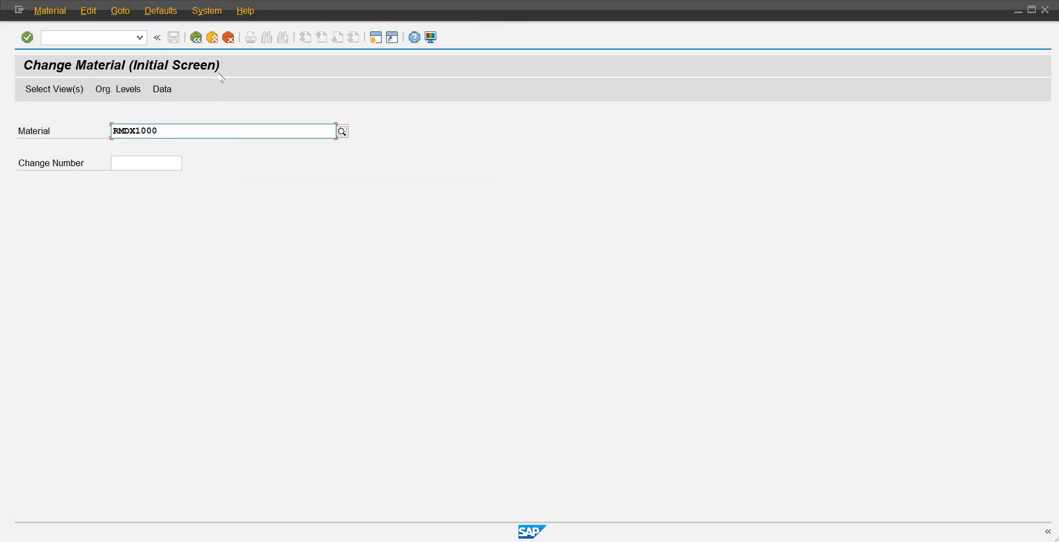
left_click(106, 38)
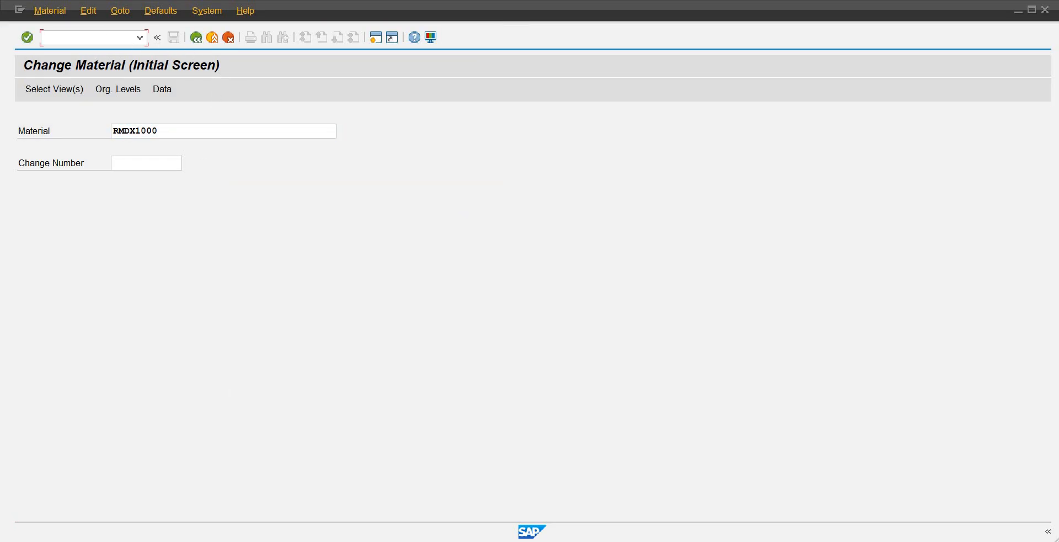
type("/n")
key("Return")
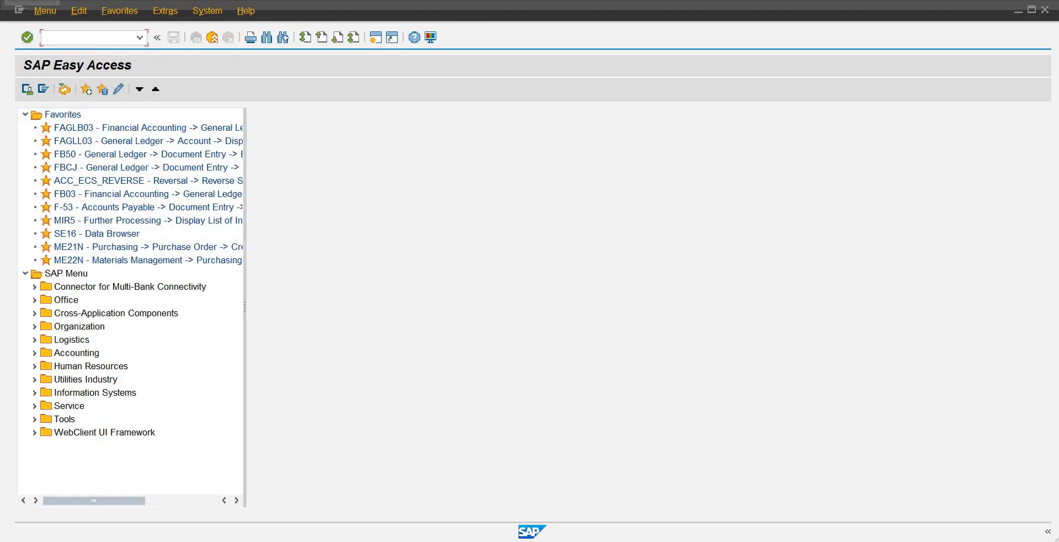
Step: Start Create Material (MM01) for material rmdx1001 and choose the Manufacturing industry
left_click(54, 36)
type("mm01")
key("Return")
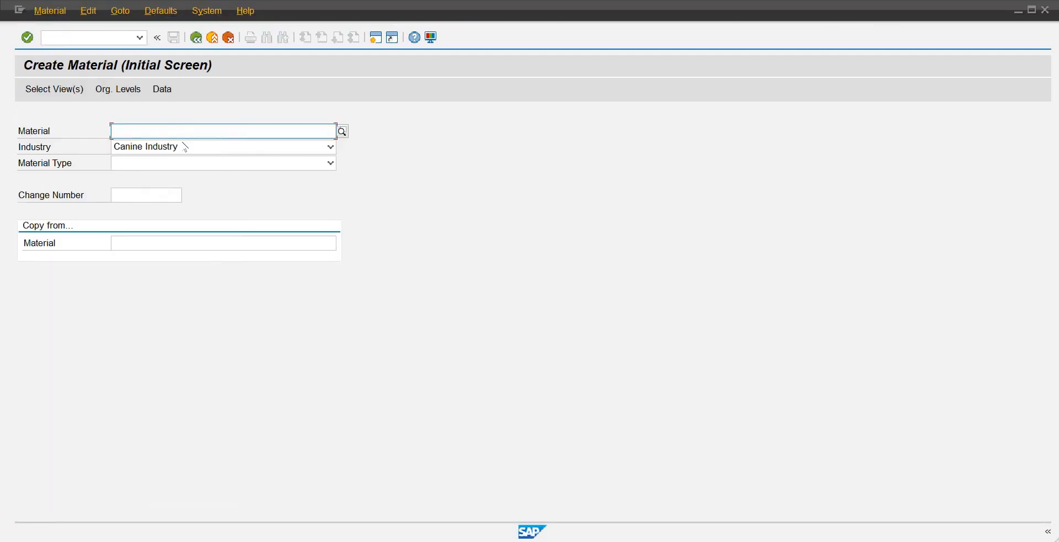
type("rmdx1001")
key("Tab")
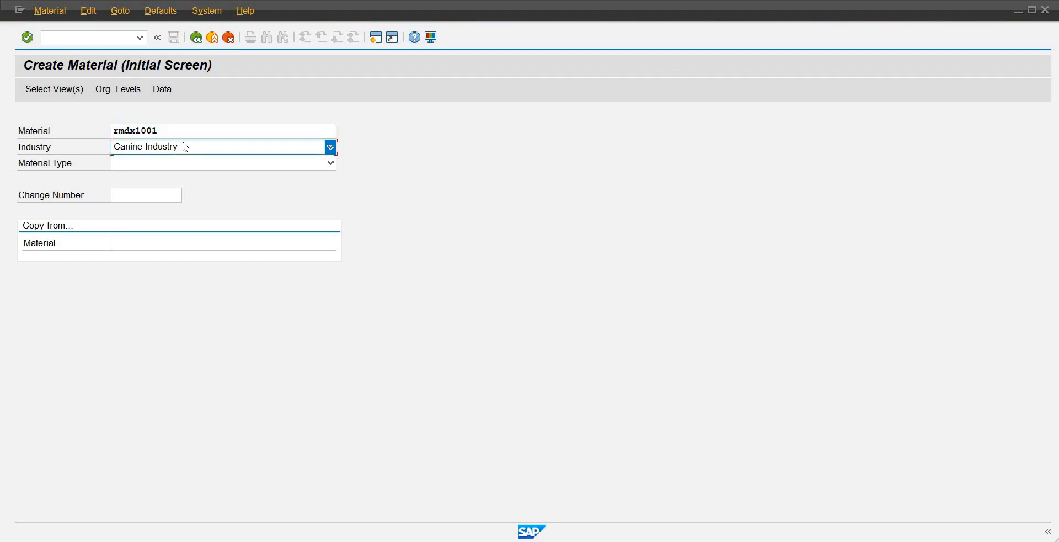
key("F4")
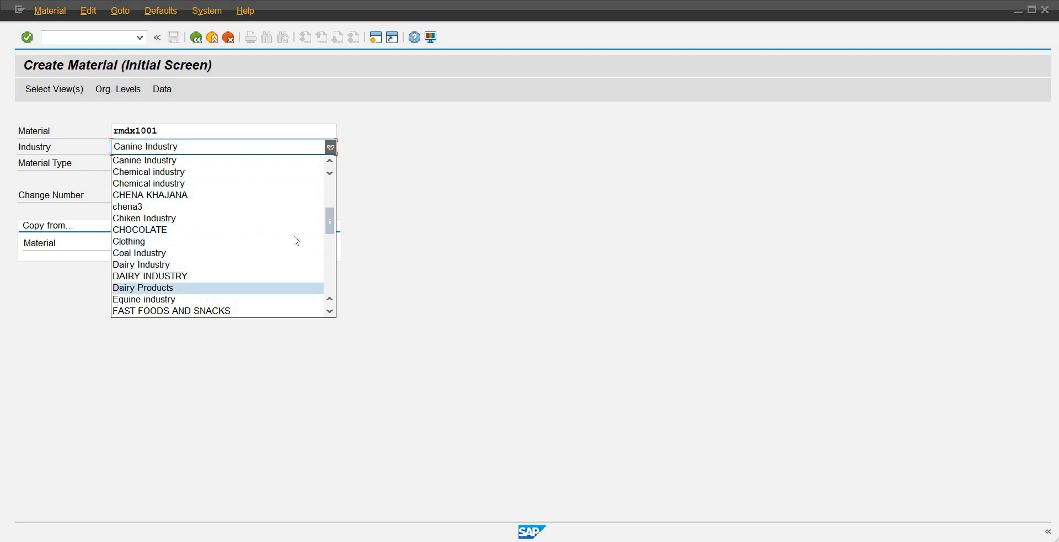
left_click_drag(333, 233, 345, 250)
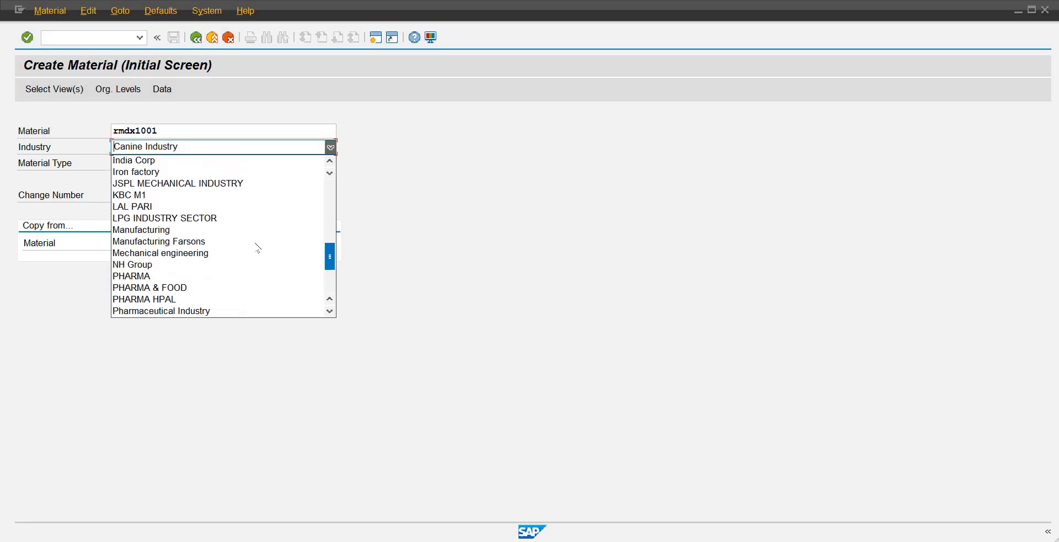
left_click(209, 230)
Step: Set the material type to Raw Material Std-Sapience and proceed to the view selection
left_click(331, 164)
scroll(274, 283, "down", 5)
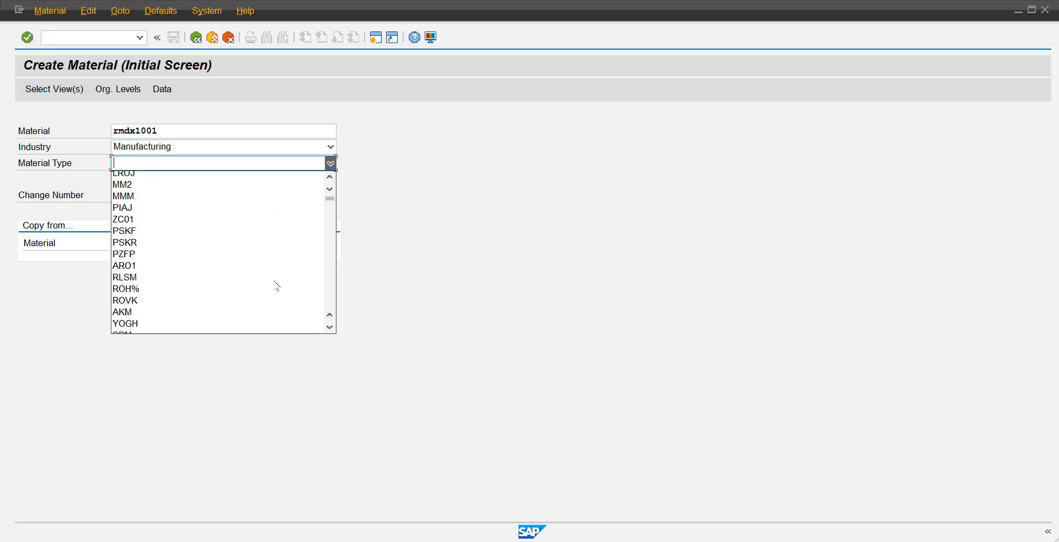
scroll(277, 285, "down", 10)
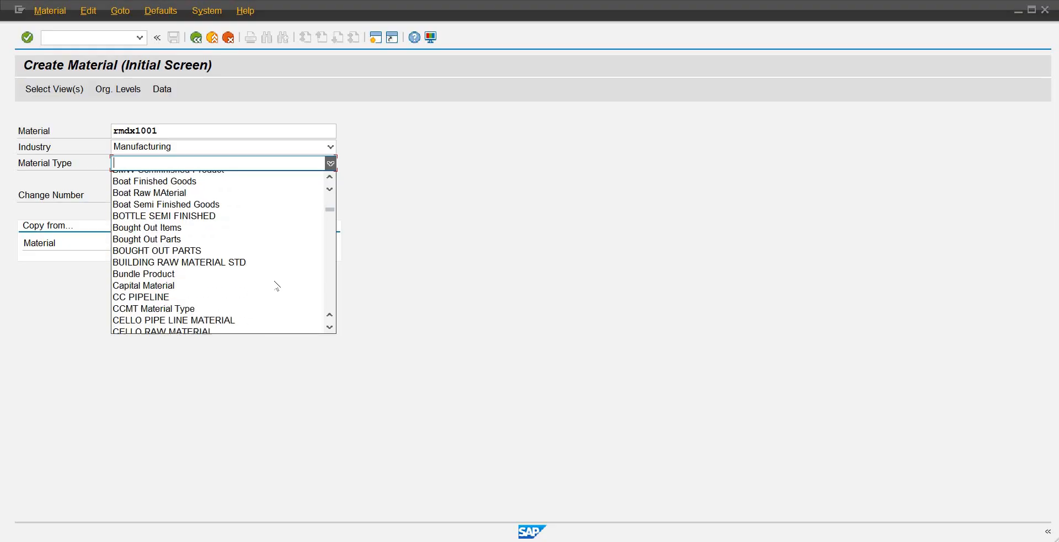
scroll(277, 284, "down", 8)
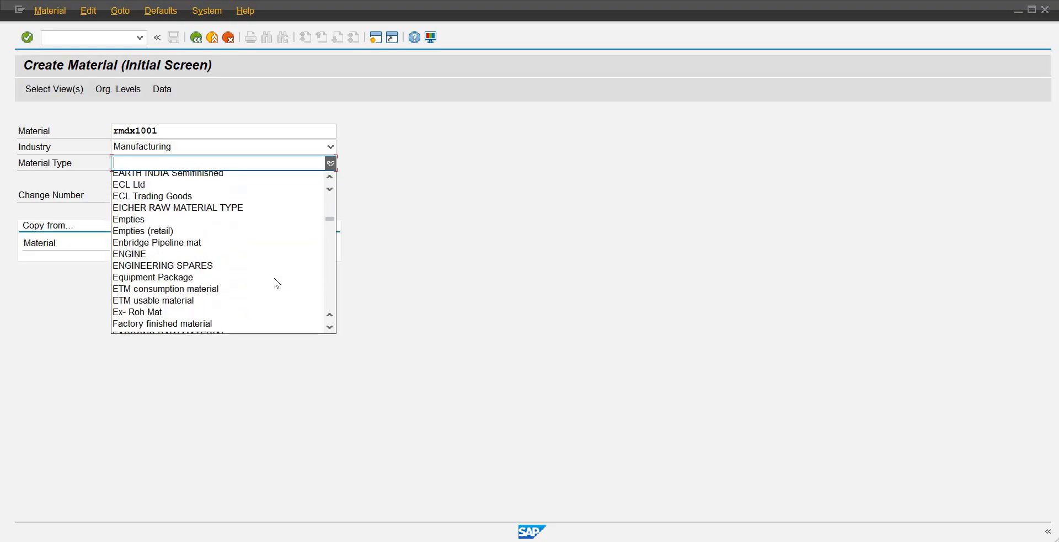
scroll(277, 284, "down", 12)
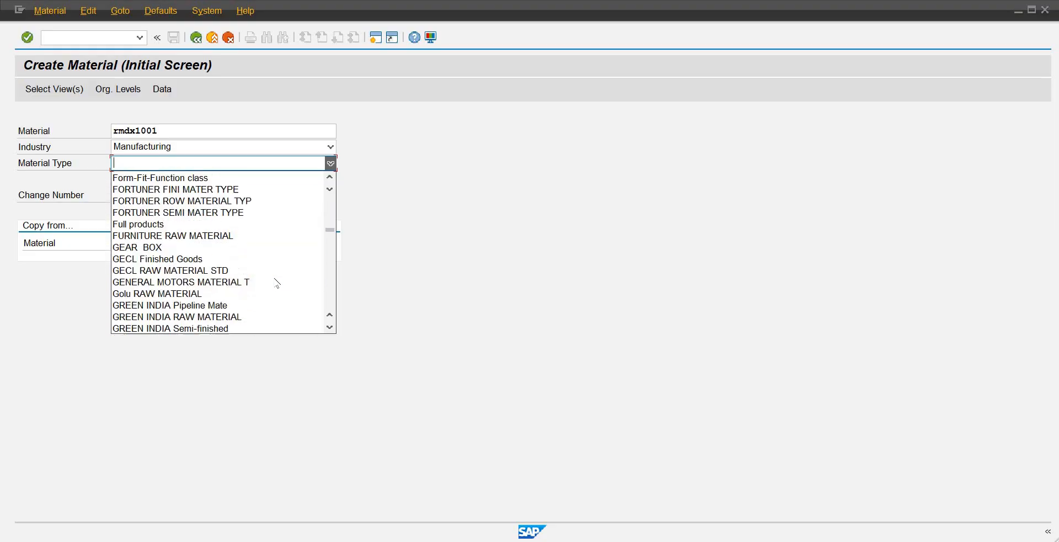
scroll(277, 284, "down", 10)
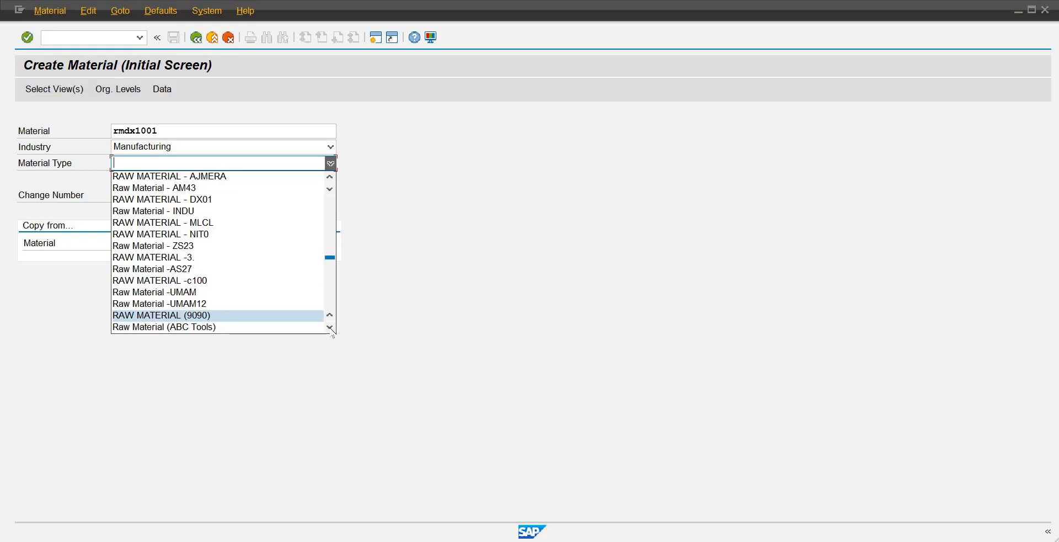
left_click_drag(331, 327, 331, 328)
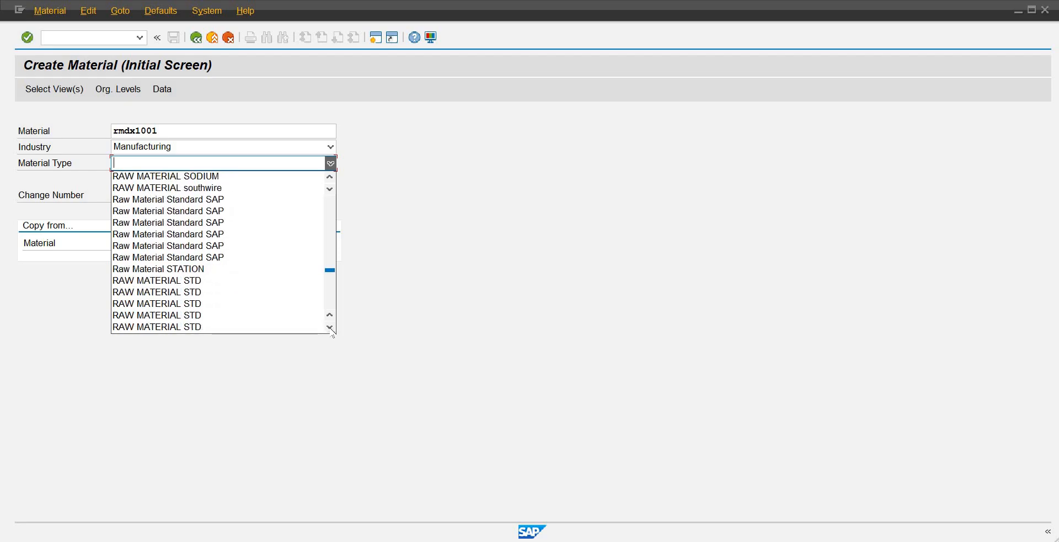
left_click_drag(331, 328, 331, 328)
left_click(331, 327)
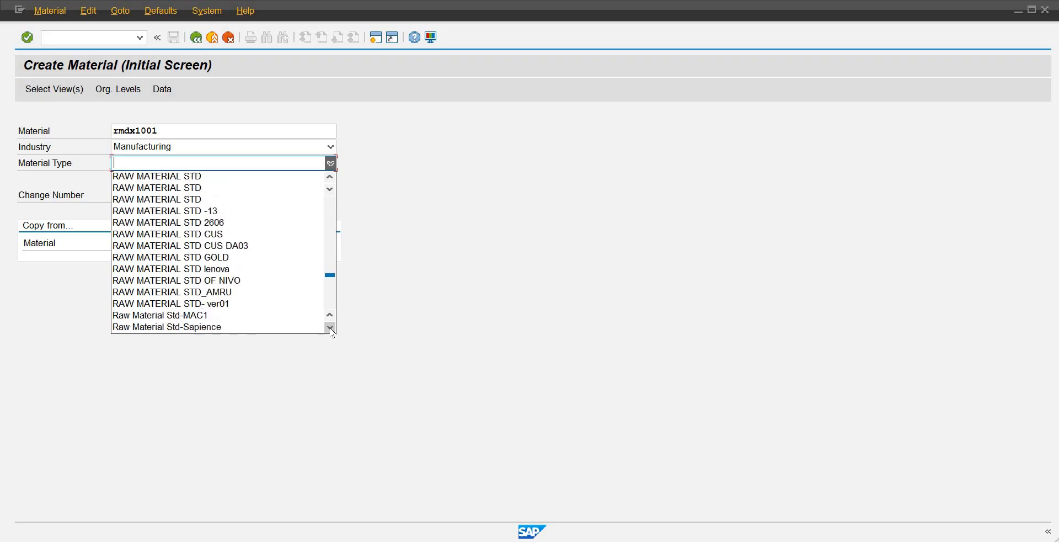
left_click(331, 328)
left_click(331, 328)
left_click(209, 304)
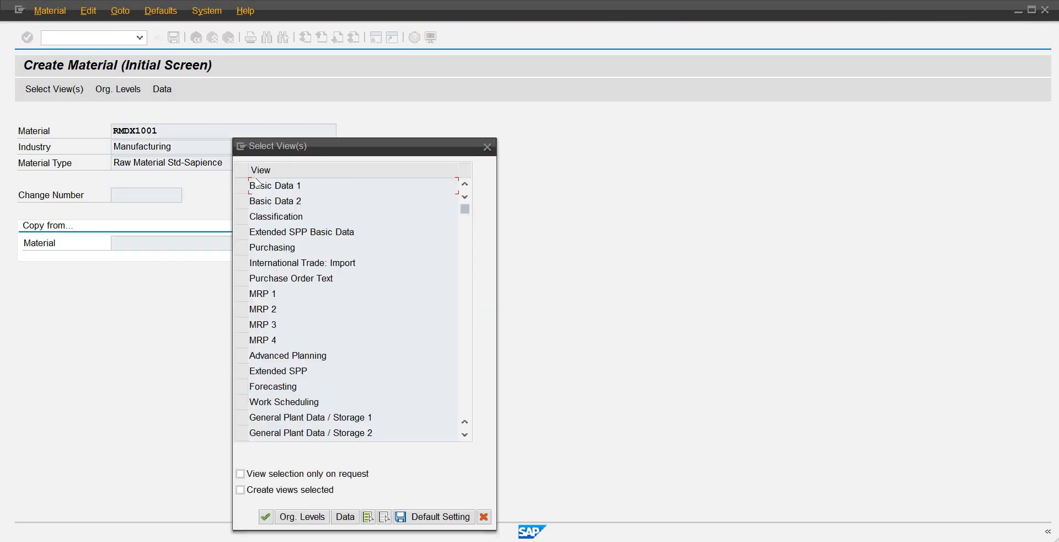
Step: Select the views Basic Data 1, Purchasing, General Plant Data / Storage 1 and Accounting 1, and confirm the selection
left_click(242, 187)
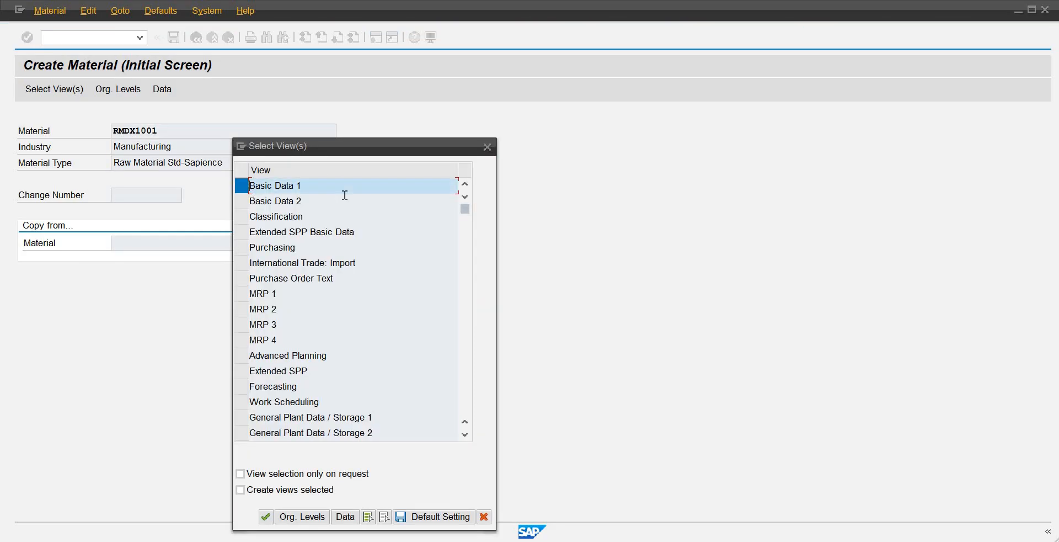
left_click(243, 249)
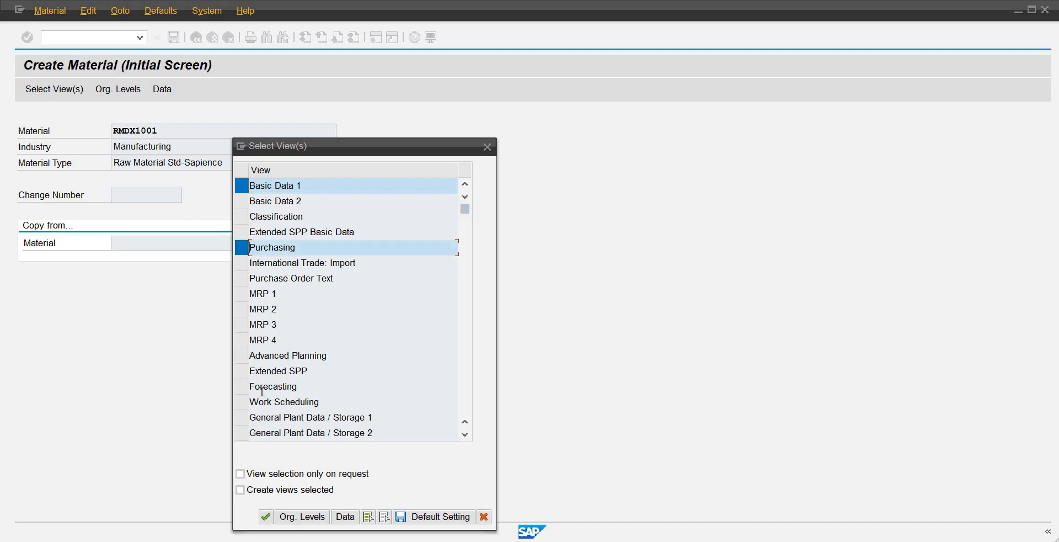
left_click(243, 419)
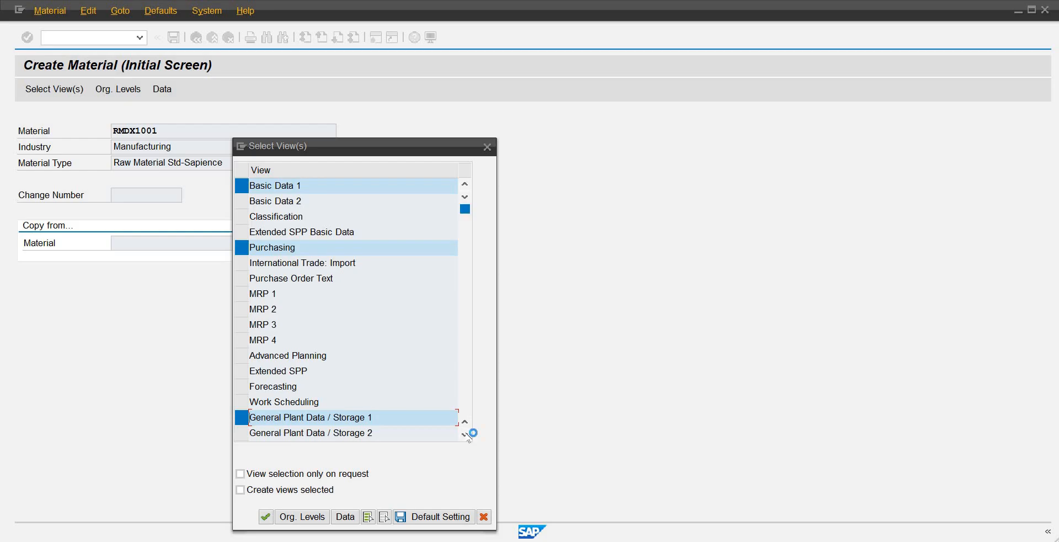
left_click(465, 434)
left_click(466, 434)
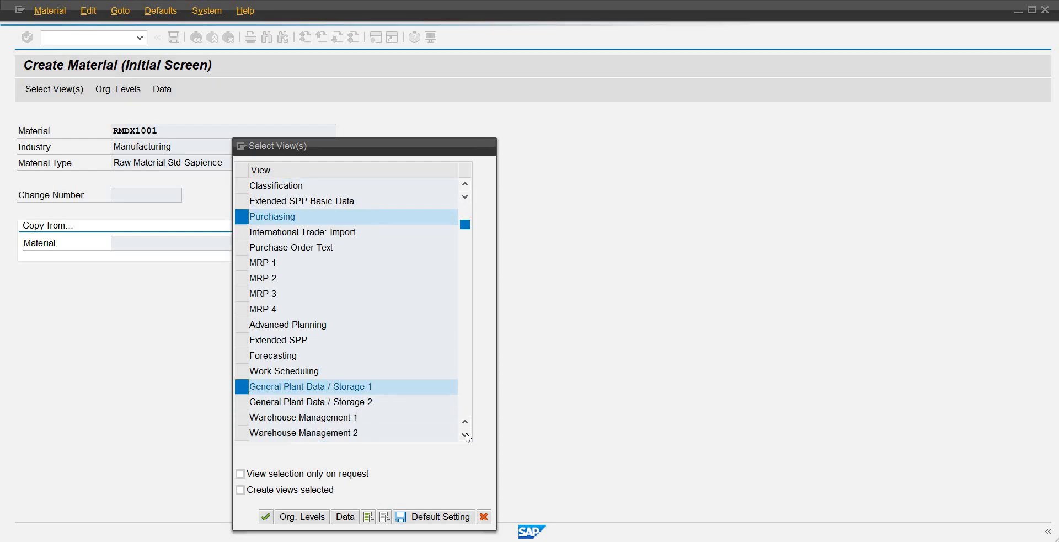
left_click(465, 434)
left_click(465, 434)
scroll(248, 418, "down", 1)
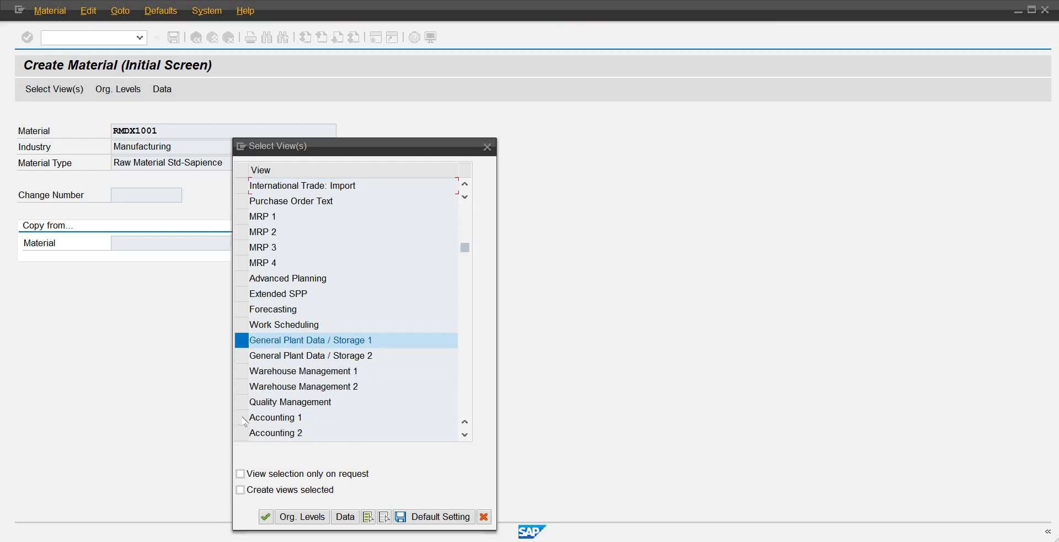
left_click(243, 418)
left_click(266, 517)
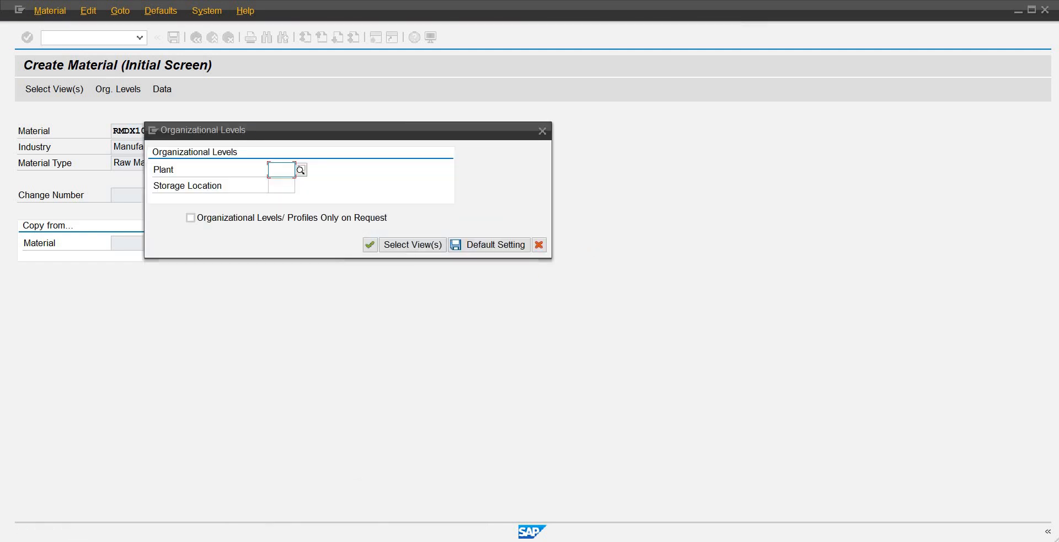
Step: Enter plant pldx and storage location sl01 as the organizational levels and submit them
type("pldx")
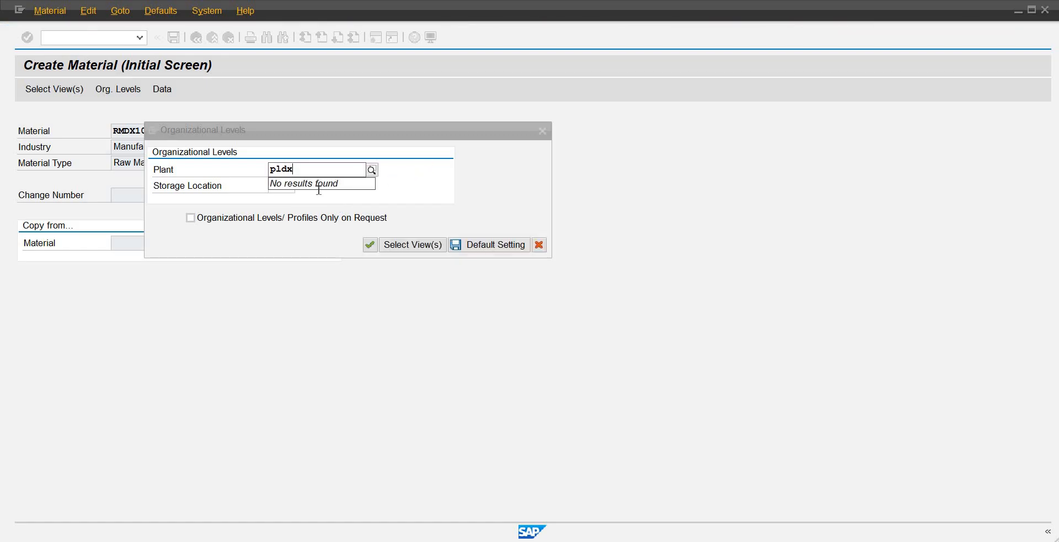
left_click(371, 170)
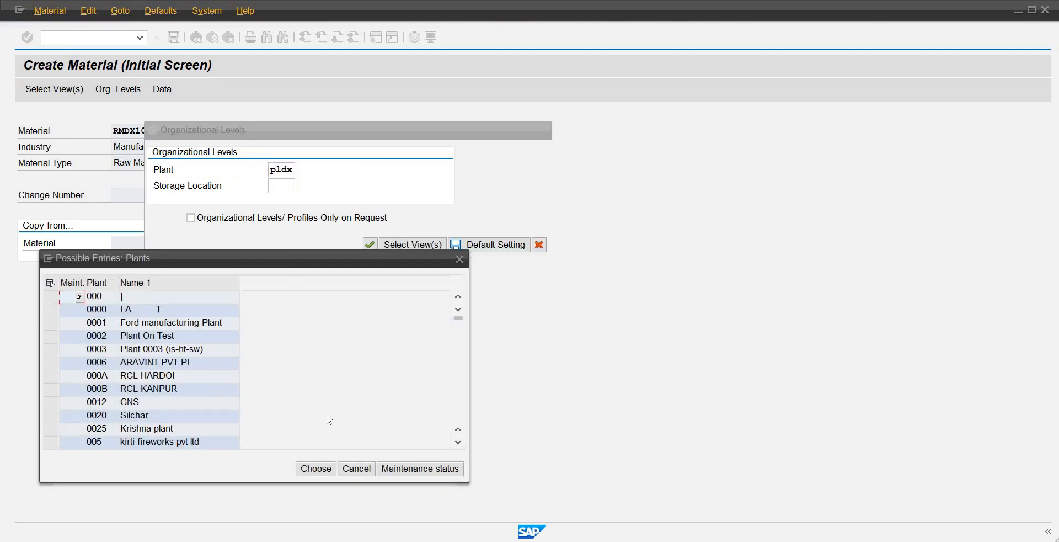
key("Escape")
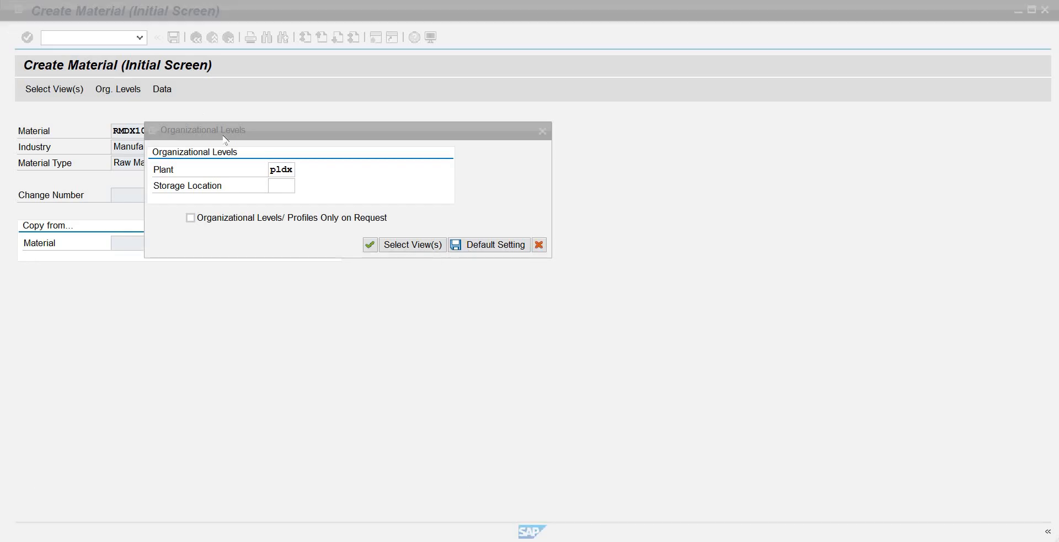
left_click(273, 185)
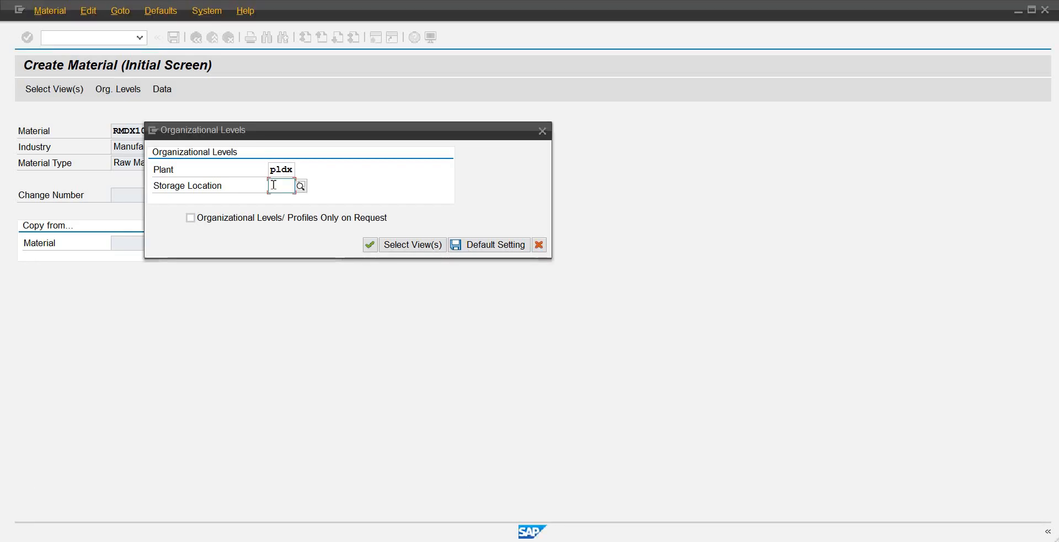
type("sl01")
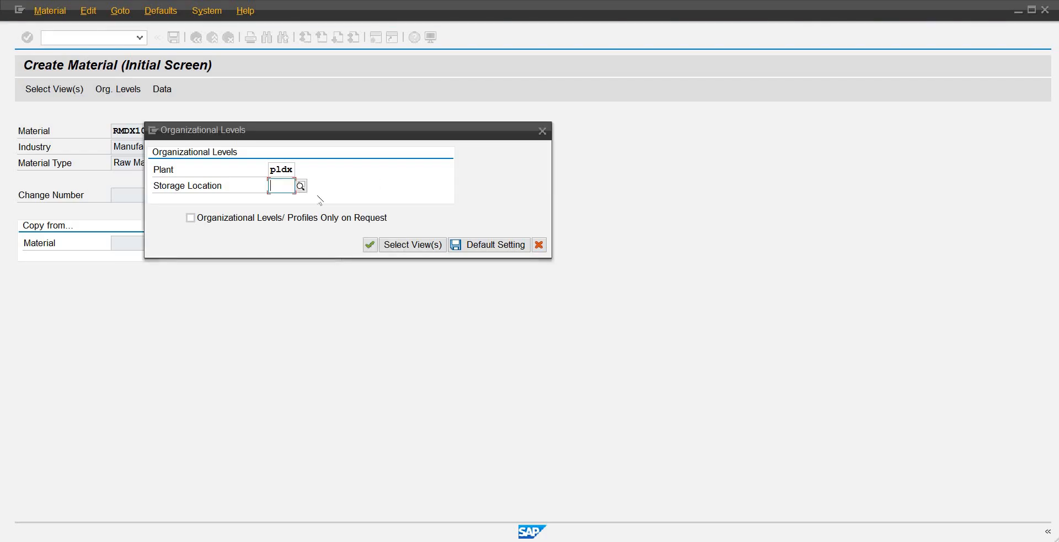
type("sl01")
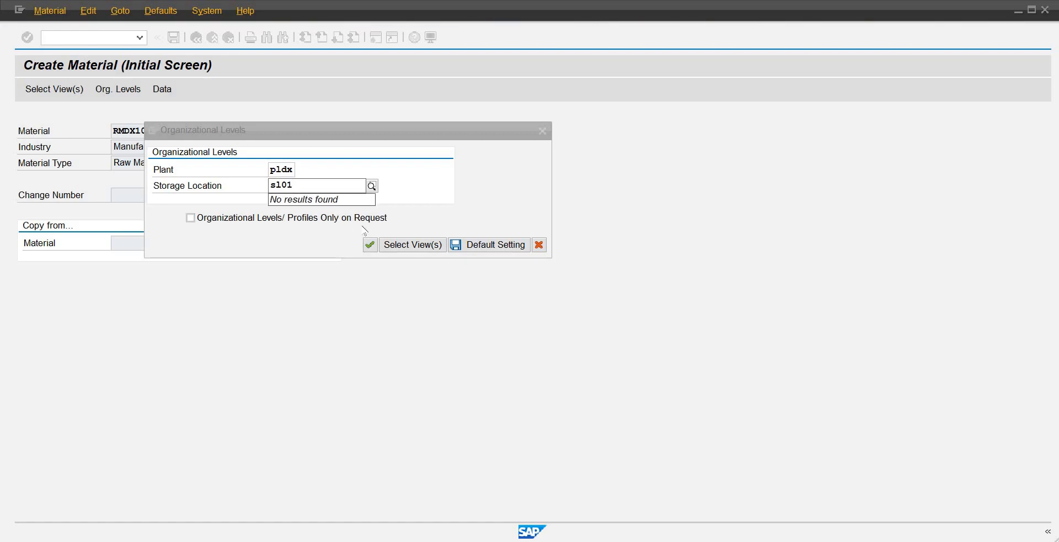
left_click(377, 244)
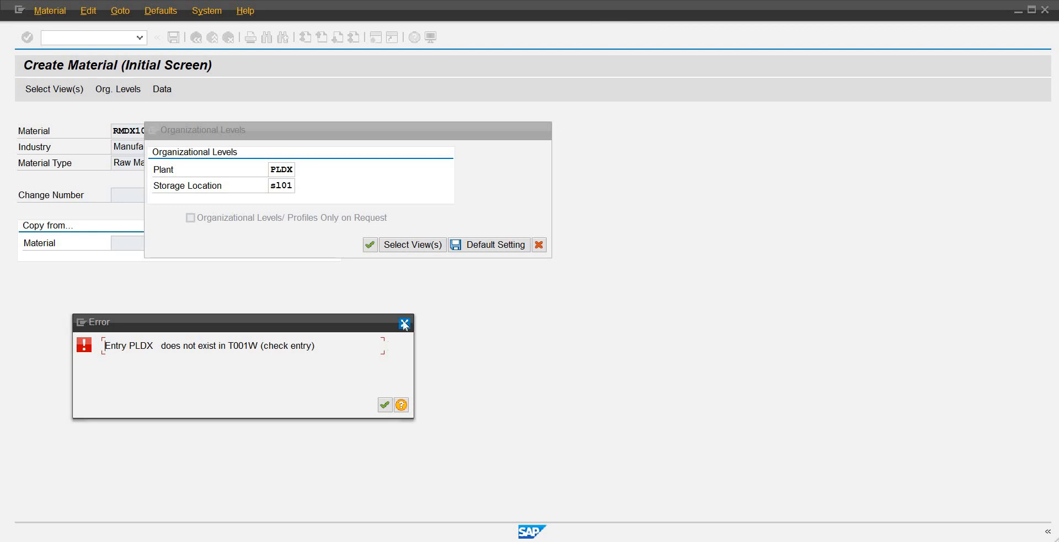
Step: Change the plant in the organizational levels to PLX1 and continue to the material's Basic data 1 view
left_click(286, 171)
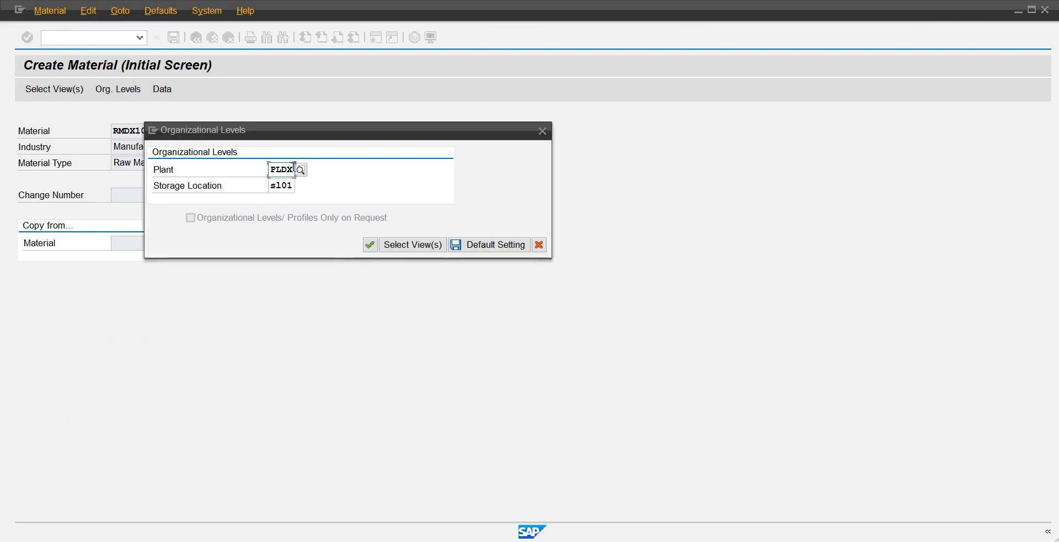
left_click(274, 168)
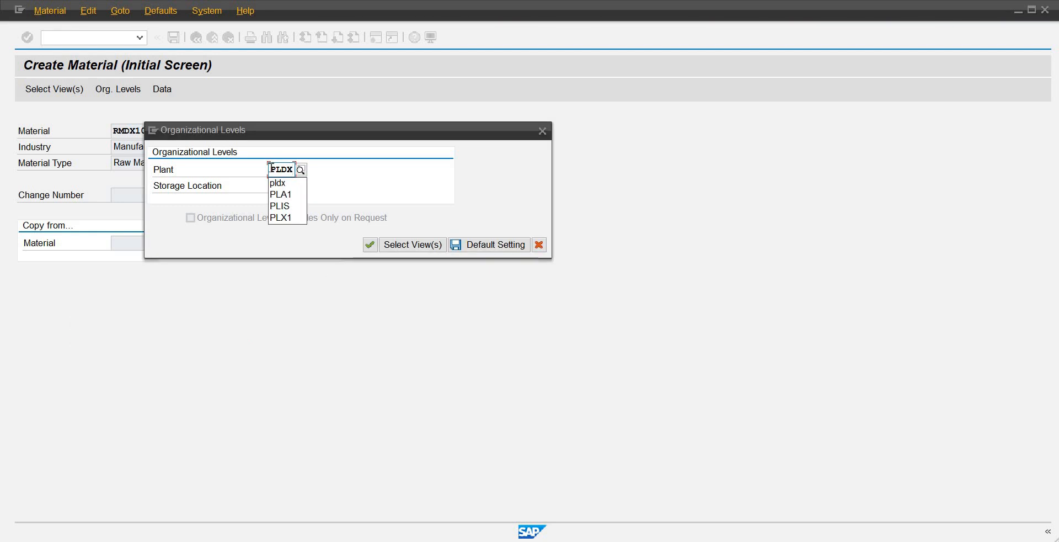
left_click(284, 217)
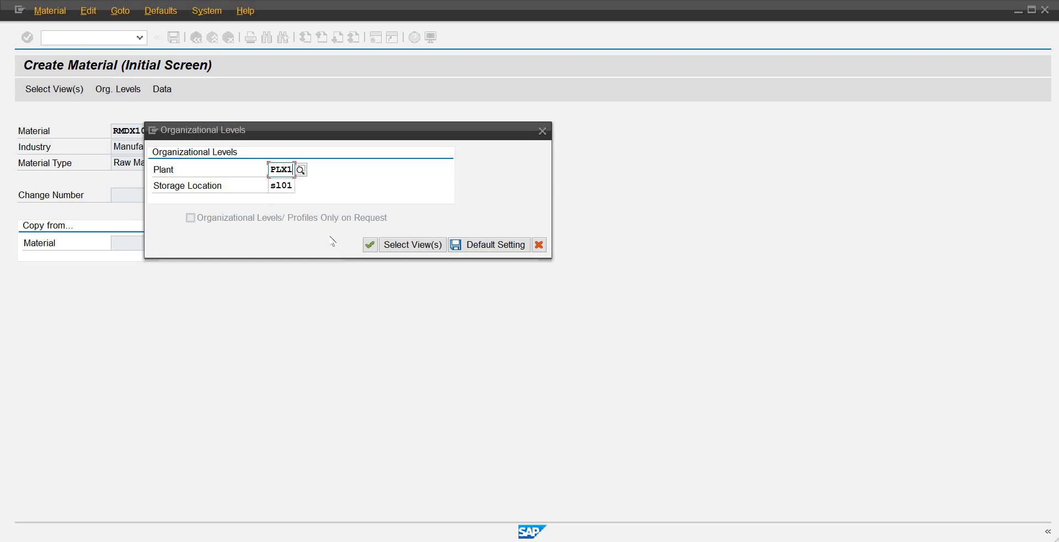
key("Return")
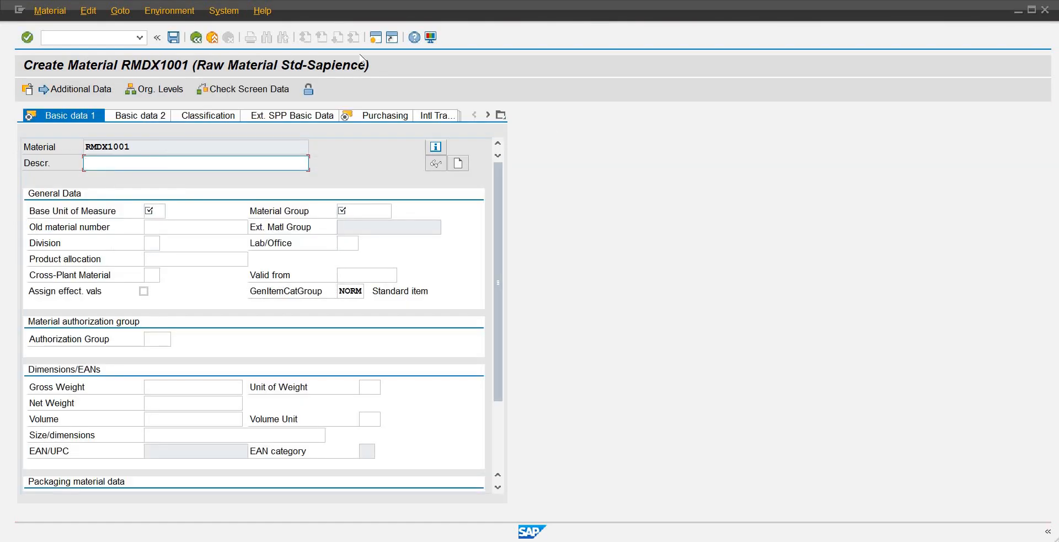
Step: Open a new session and start the Materials List transaction MM60 in it
left_click(377, 38)
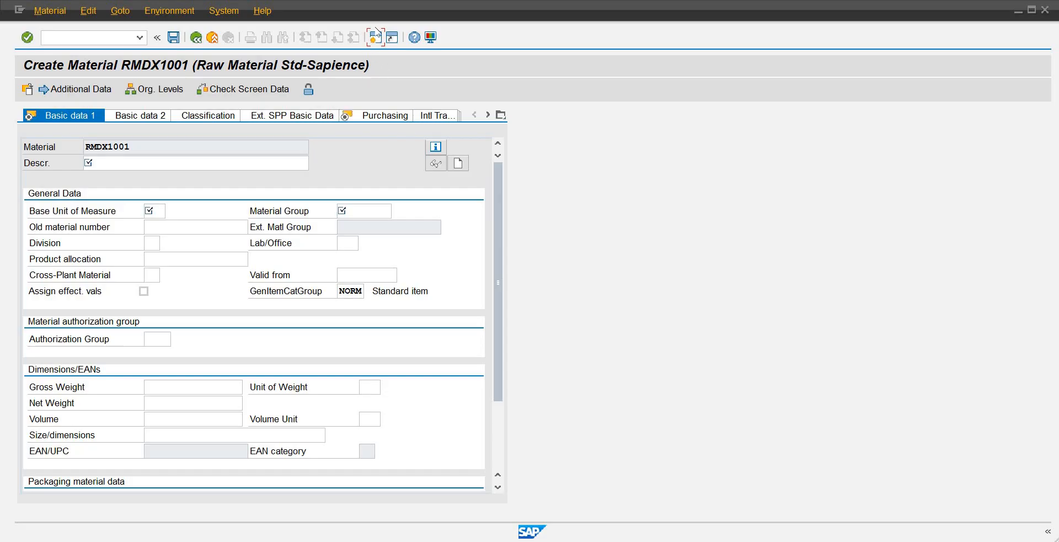
left_click(377, 37)
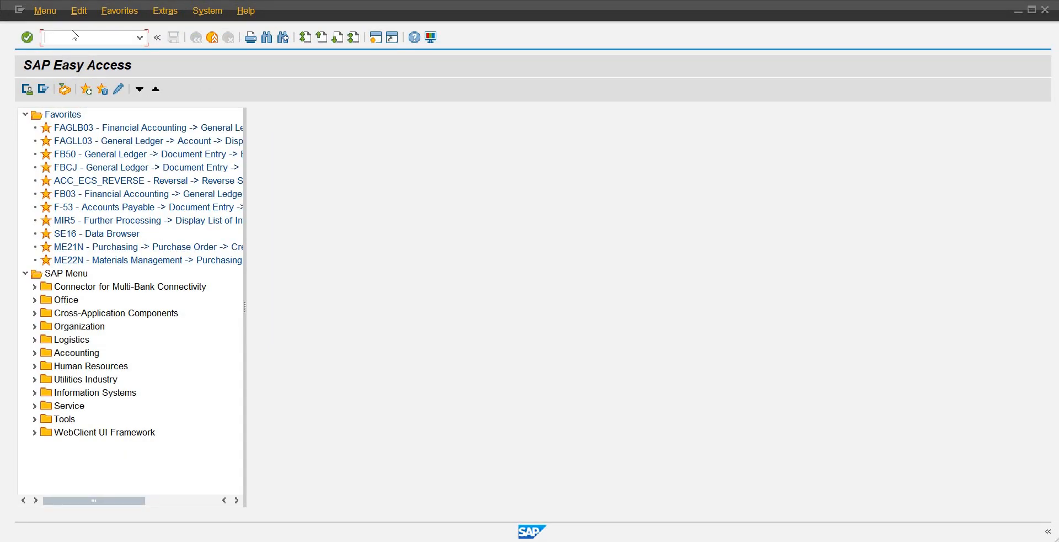
type("mm60")
key("Return")
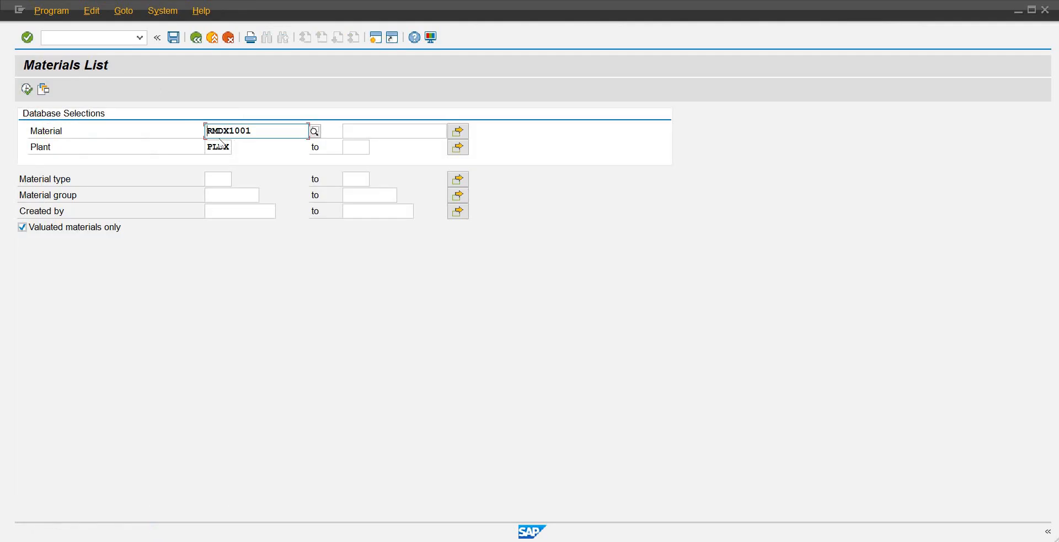
Step: Set the plant to PLX1, clear the material number and run the materials list
left_click(231, 149)
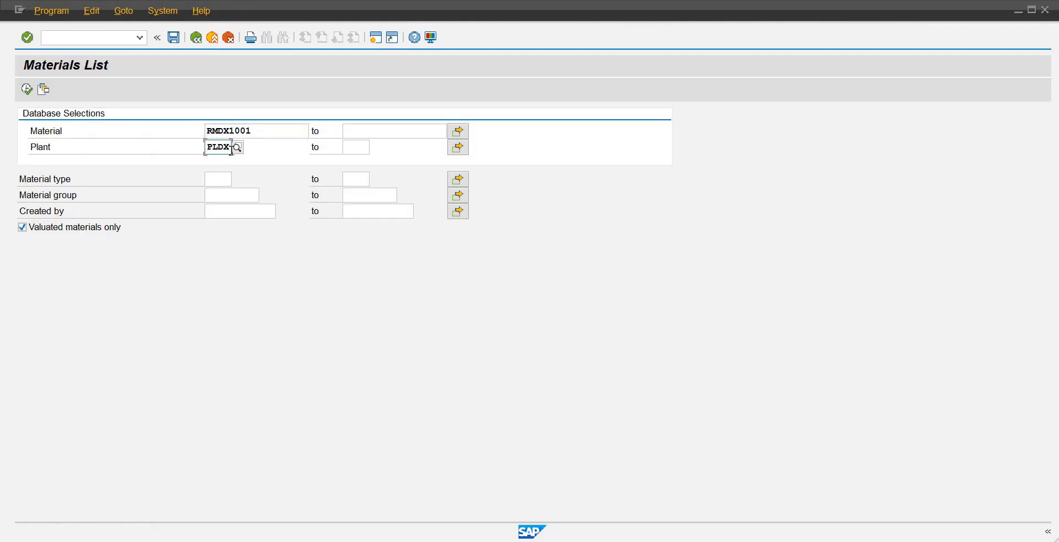
key("BackSpace")
key("BackSpace")
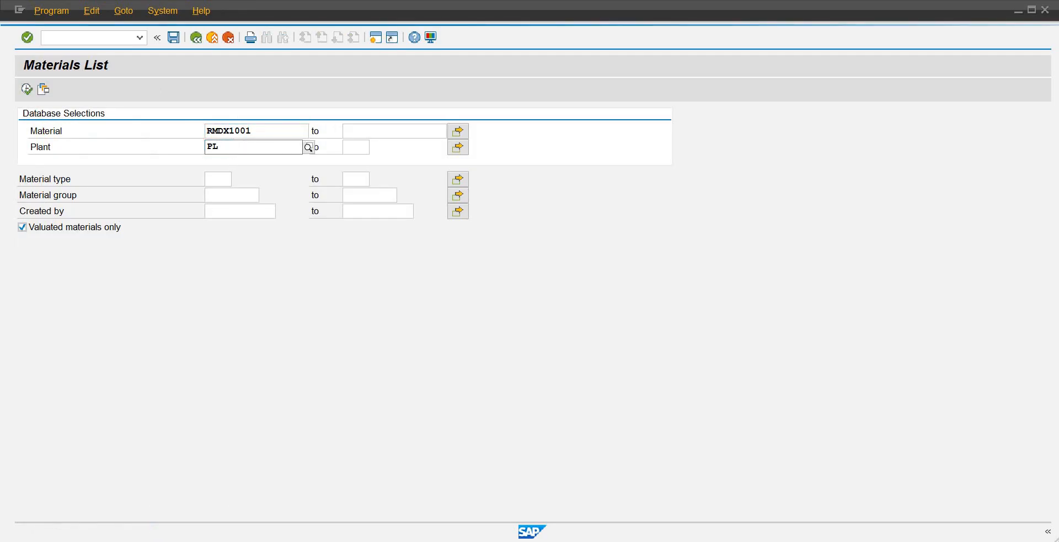
type("x1")
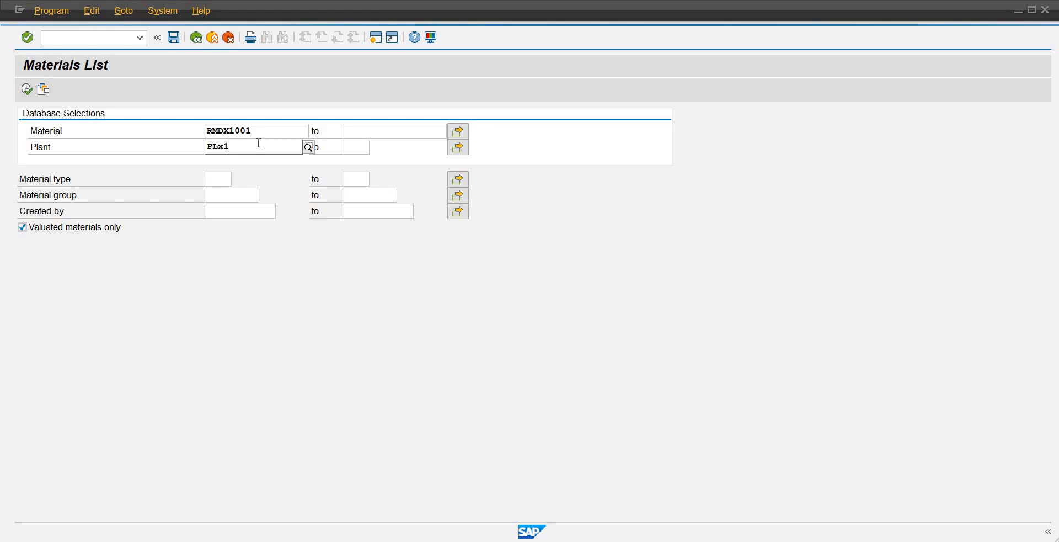
left_click(246, 175)
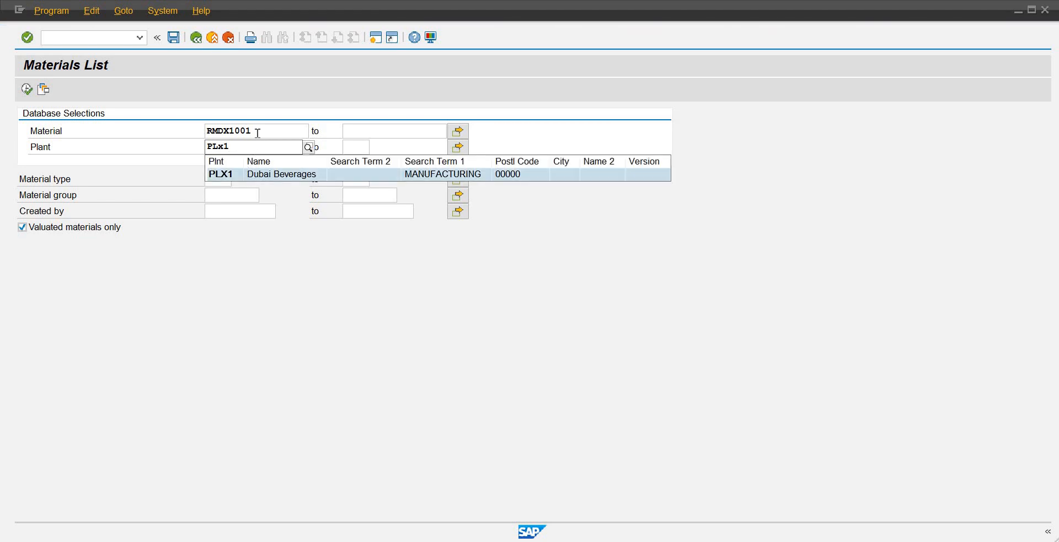
left_click_drag(258, 131, 143, 131)
key("Delete")
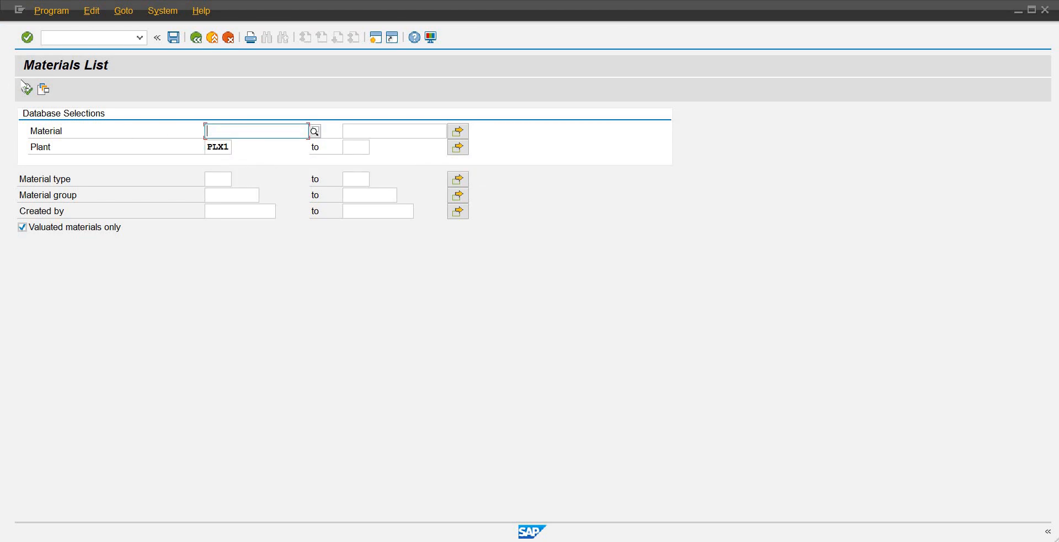
left_click(26, 89)
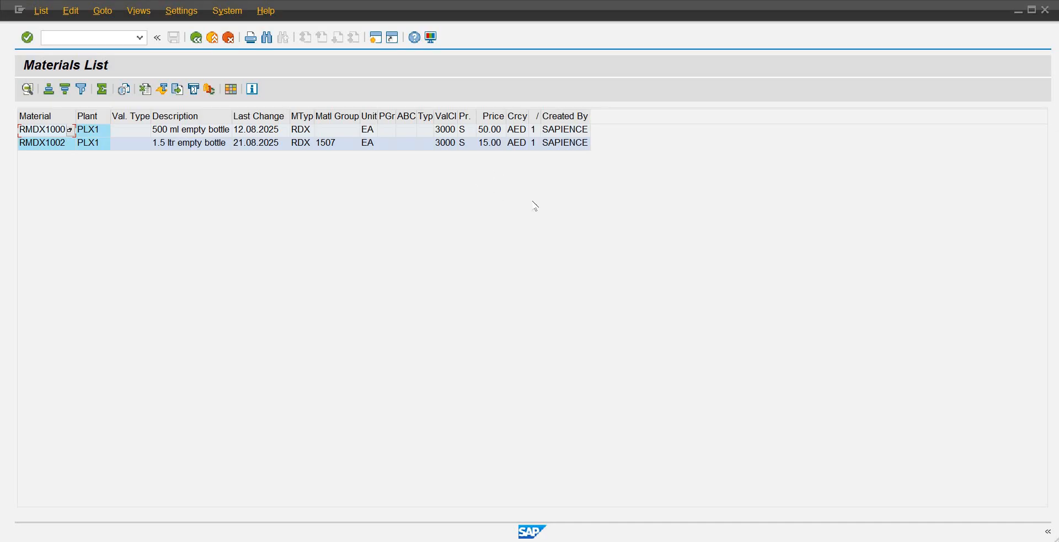
Step: Examine the description, price and unit of material RMDX1000 in the materials list
left_click(204, 134)
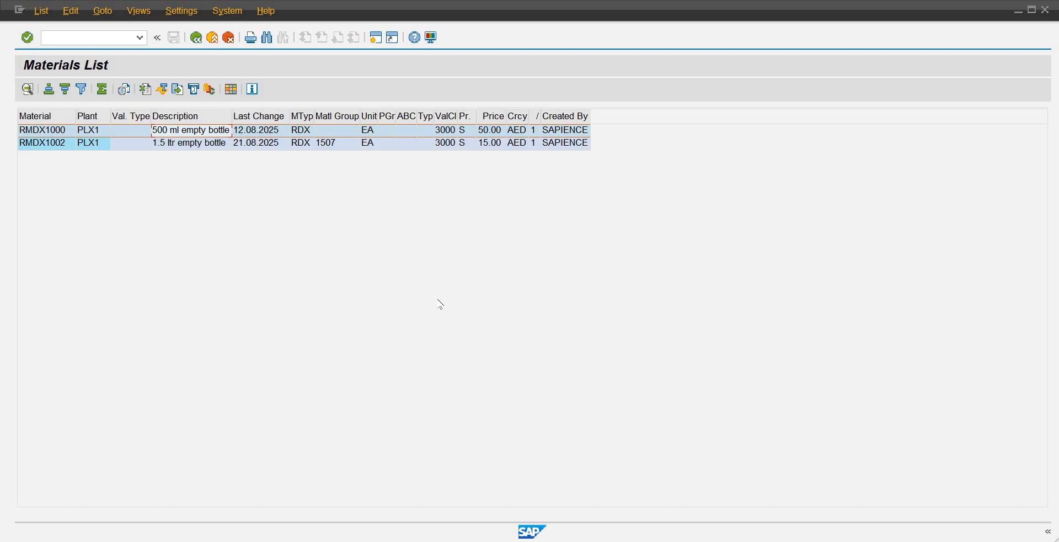
left_click(486, 133)
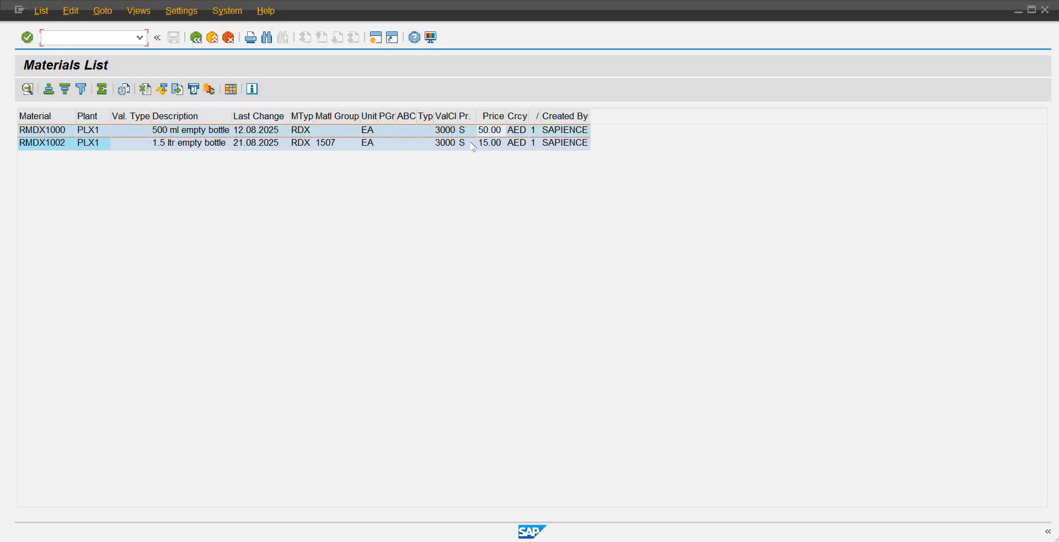
left_click(375, 133)
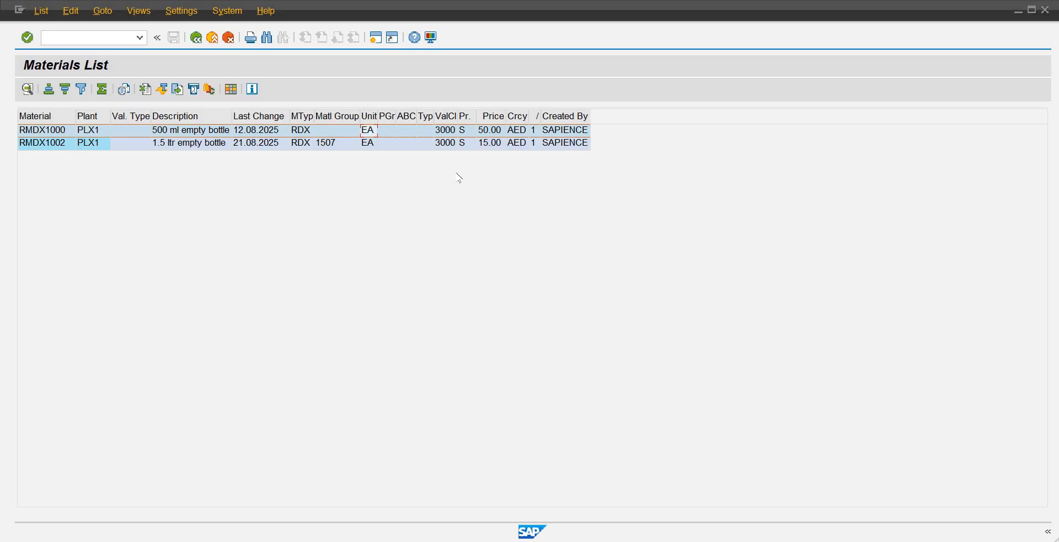
left_click(493, 131)
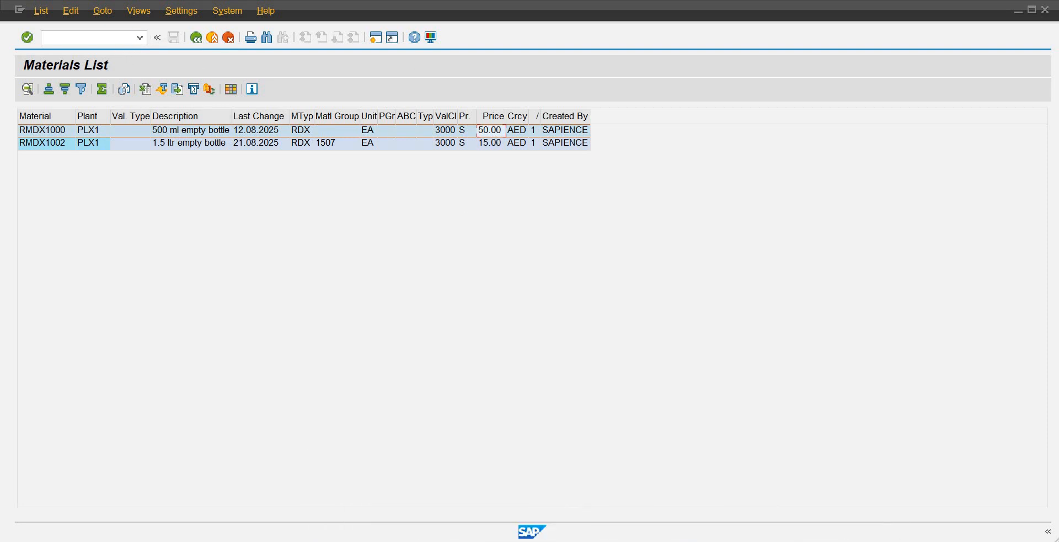
Step: Close the Create Material RMDX1001 session, return to the materials list results and open a new session
mouse_move(527, 538)
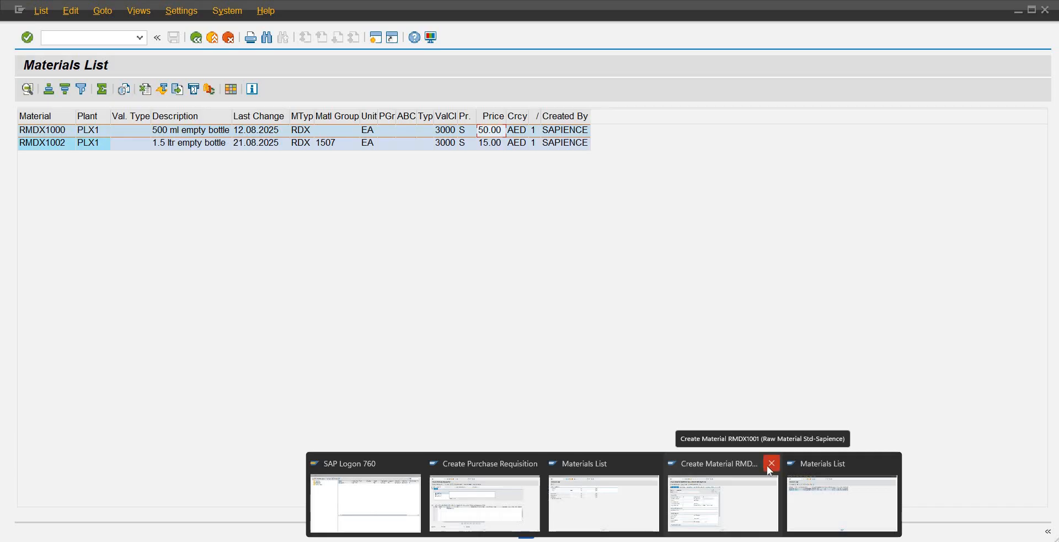
left_click(768, 464)
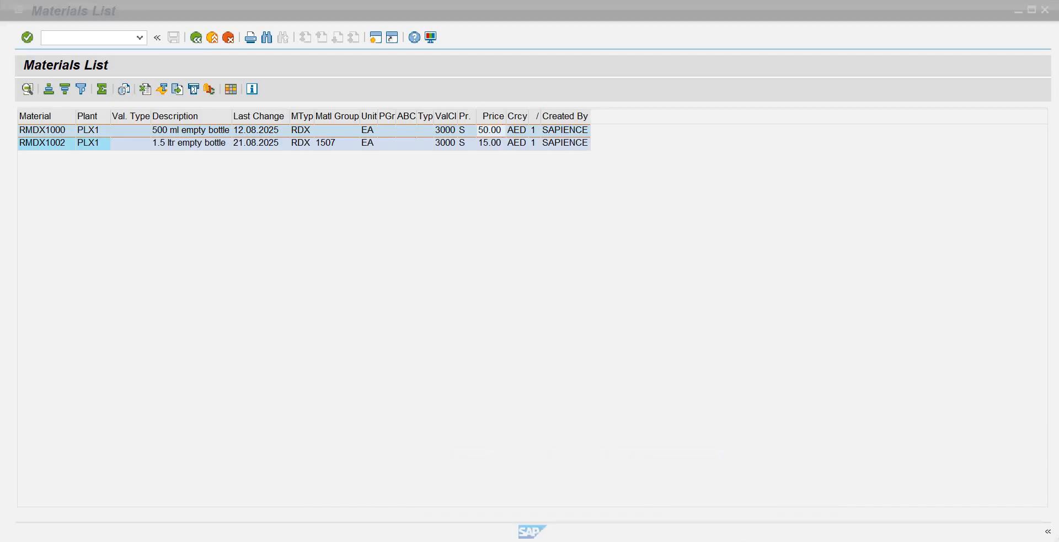
mouse_move(692, 511)
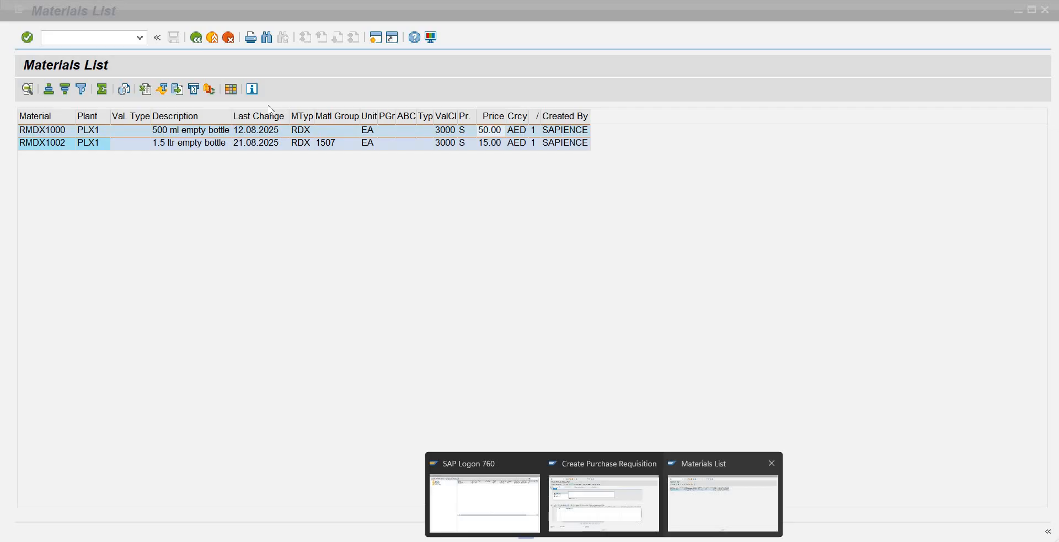
left_click(692, 513)
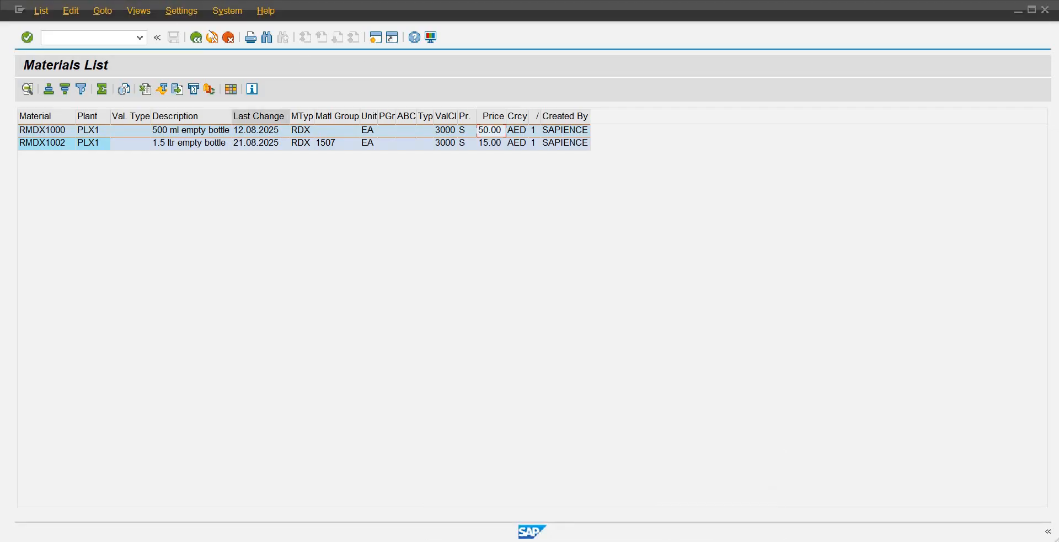
left_click(379, 38)
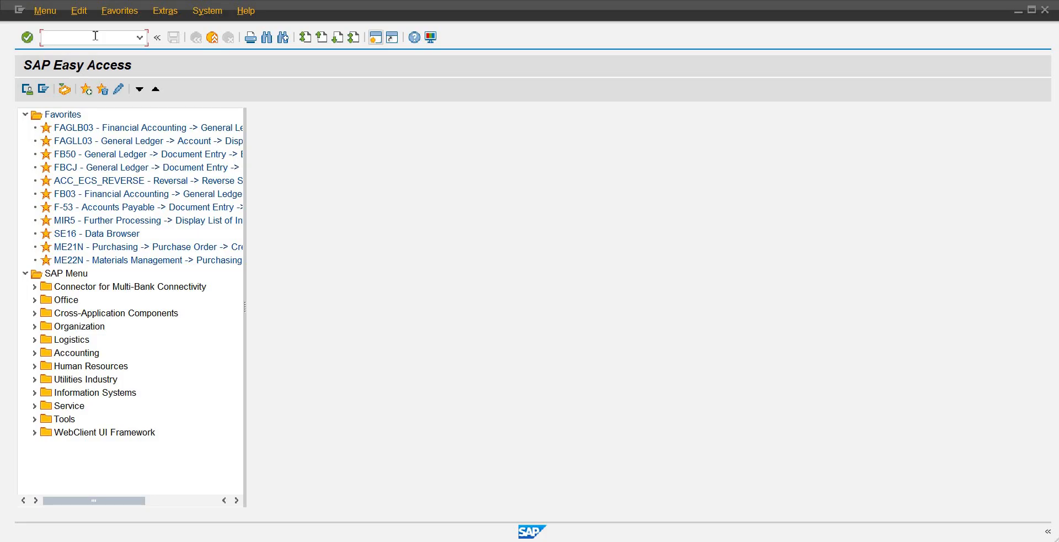
left_click(95, 35)
type("me21n")
key("Return")
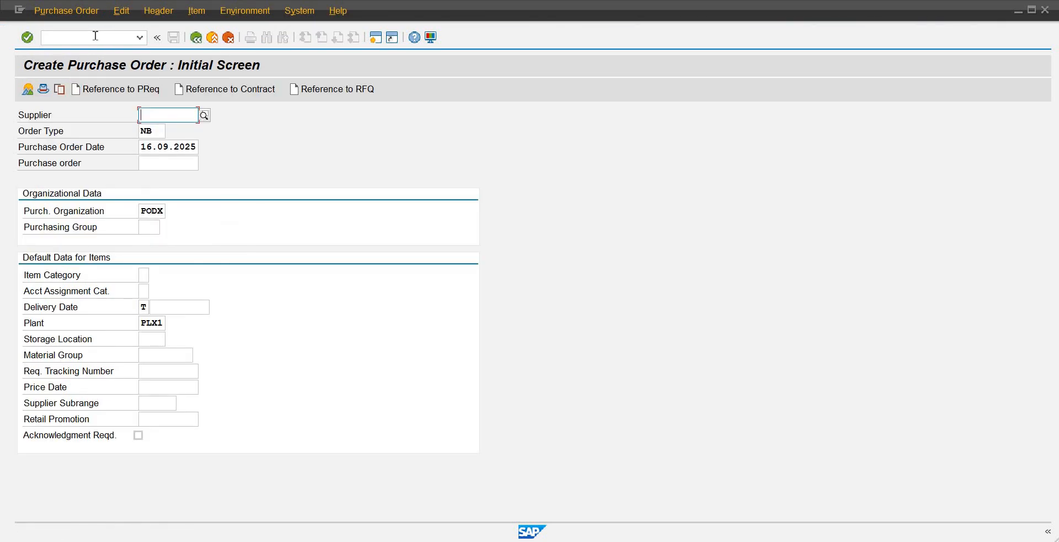
left_click(94, 35)
type("/n")
key("Return")
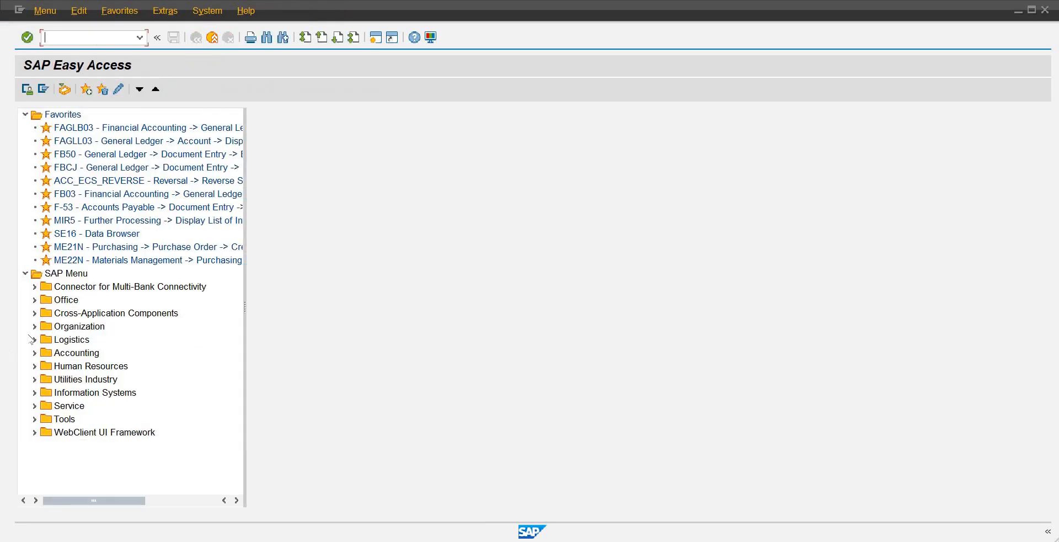
Step: Expand Logistics and its Materials Management folder in the SAP Easy Access tree
left_click(35, 339)
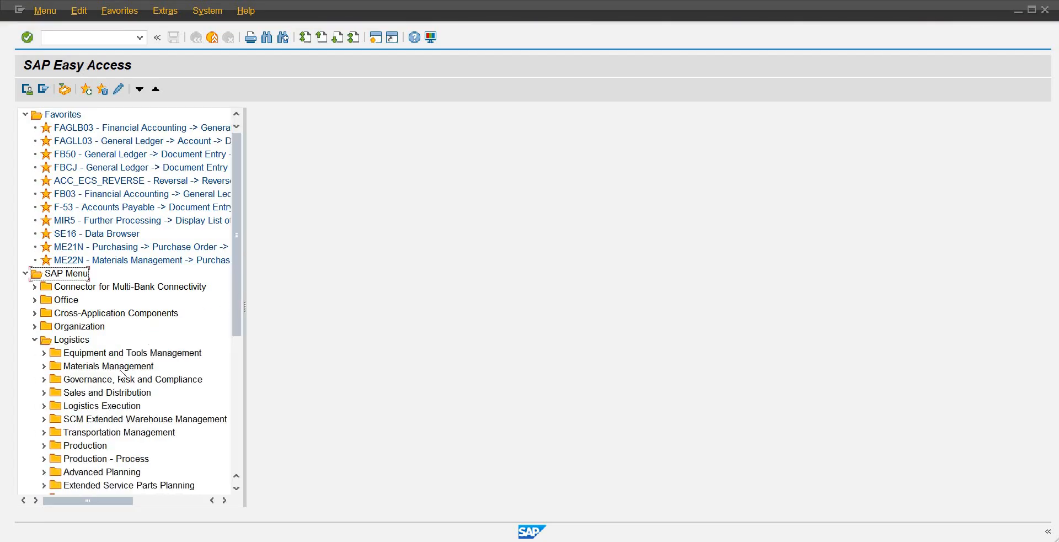
left_click(81, 368)
left_click(44, 366)
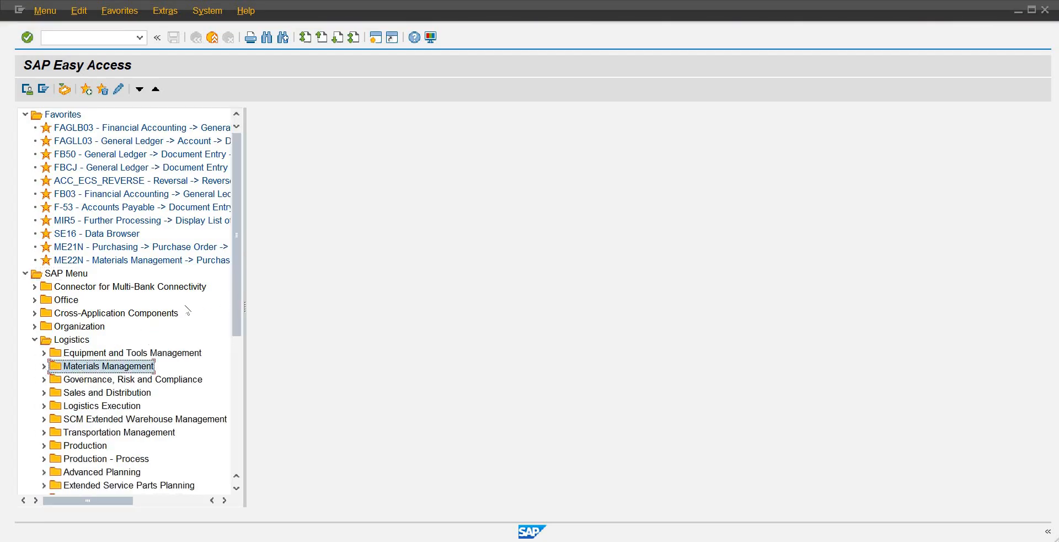
scroll(235, 277, "down", 1)
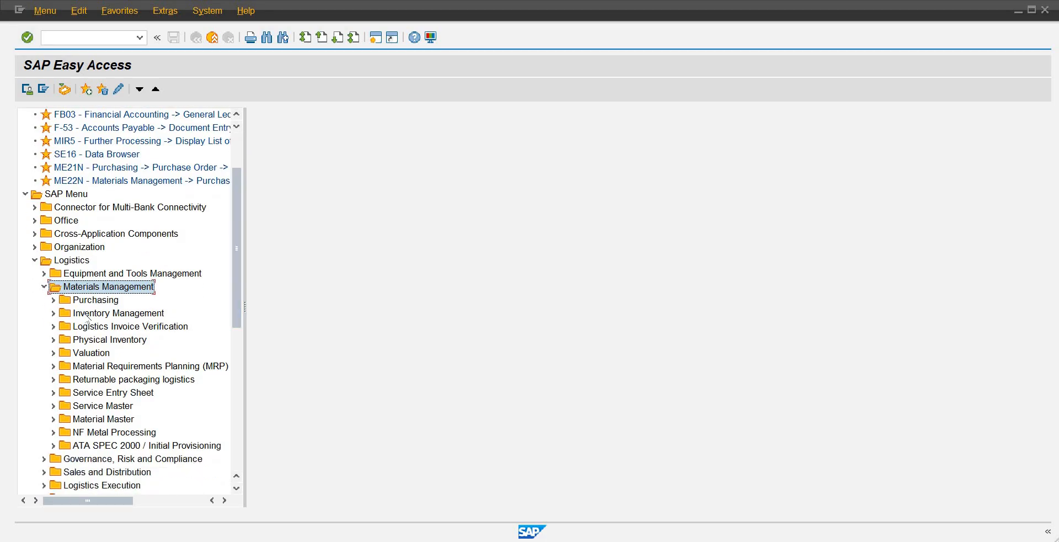
left_click(80, 315)
left_click(54, 313)
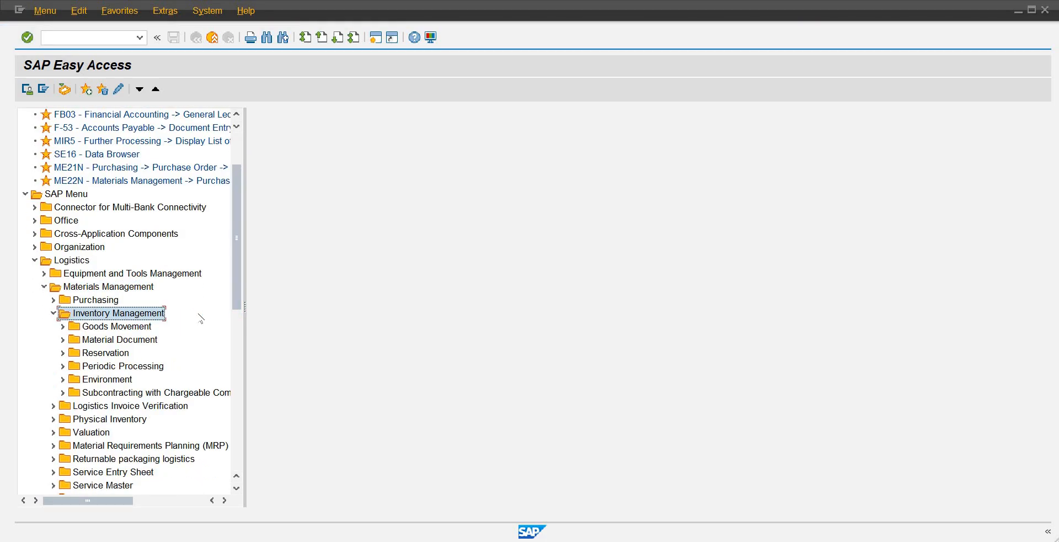
left_click(95, 433)
left_click(54, 313)
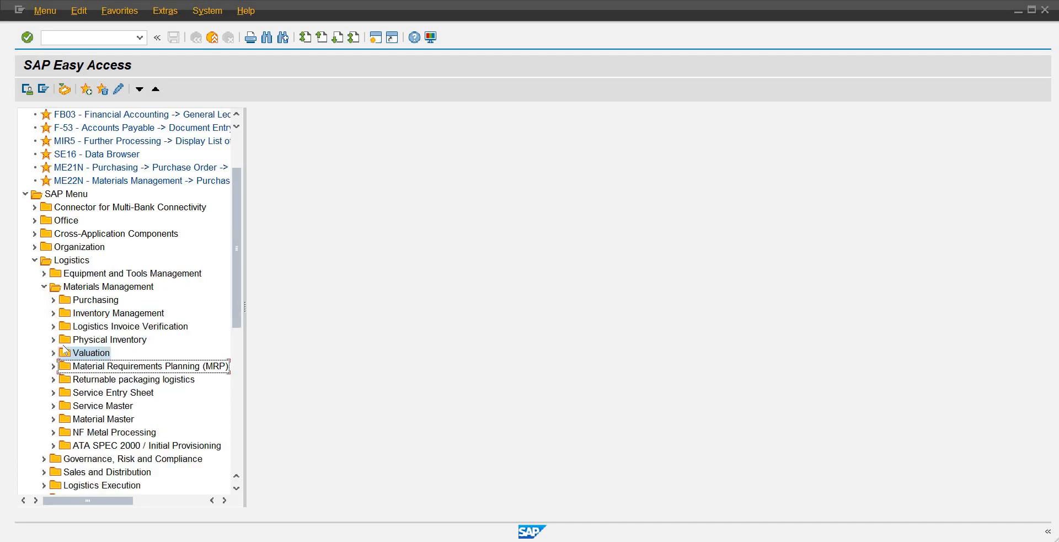
Step: Start MR21 - Change Material Prices from Change in Material Price under the Valuation folder
left_click(54, 353)
left_click(116, 366)
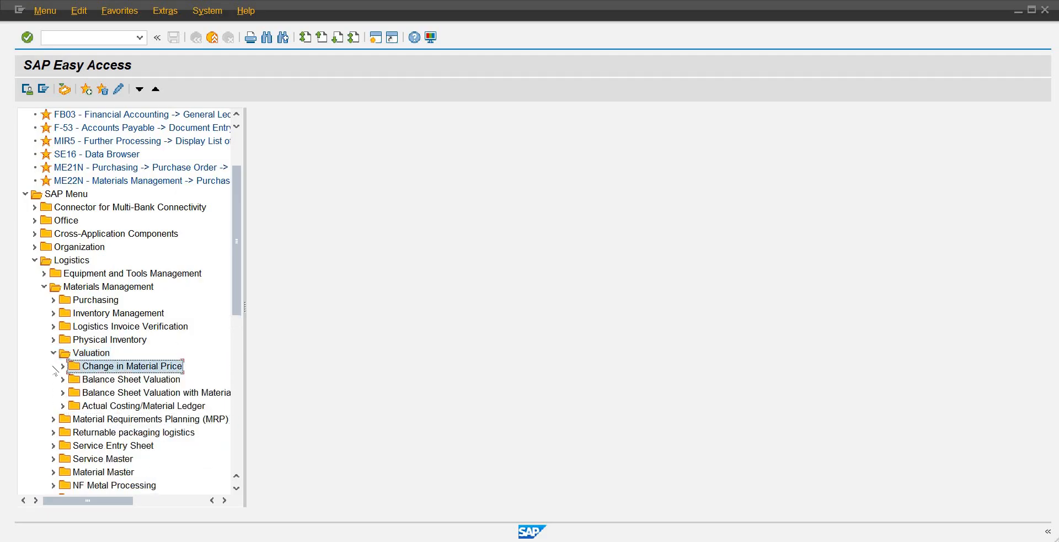
left_click(62, 366)
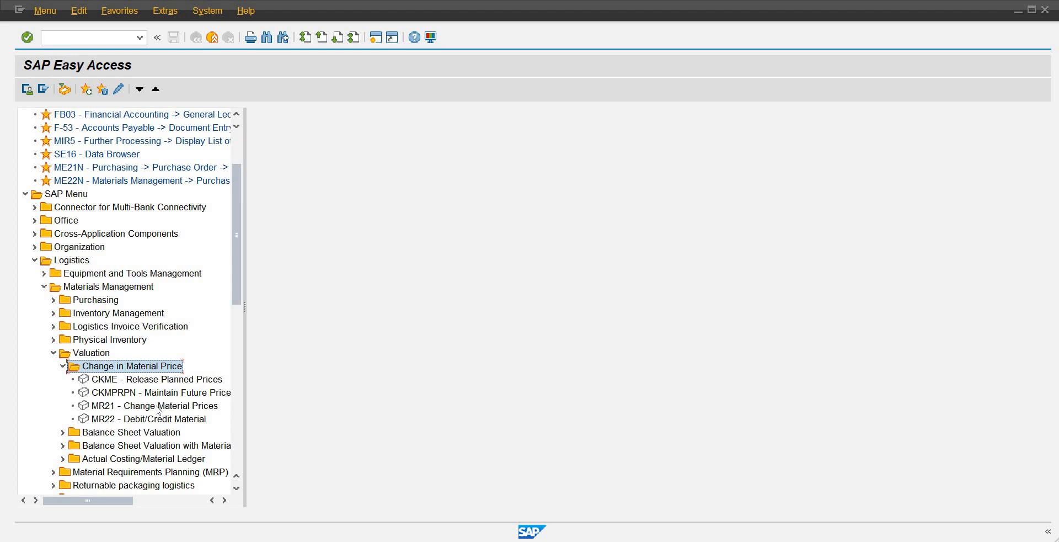
left_click(140, 37)
left_click(142, 40)
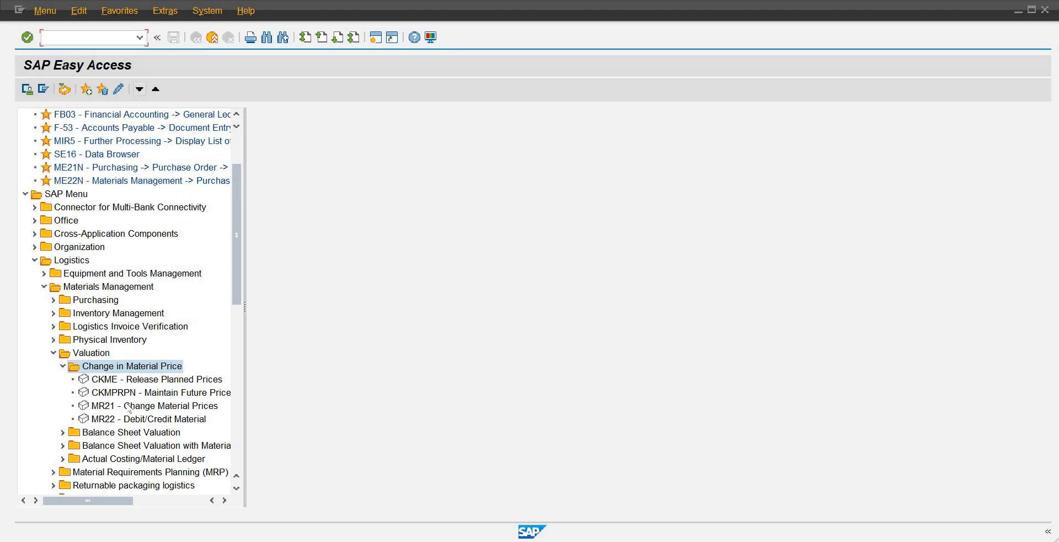
double_click(153, 407)
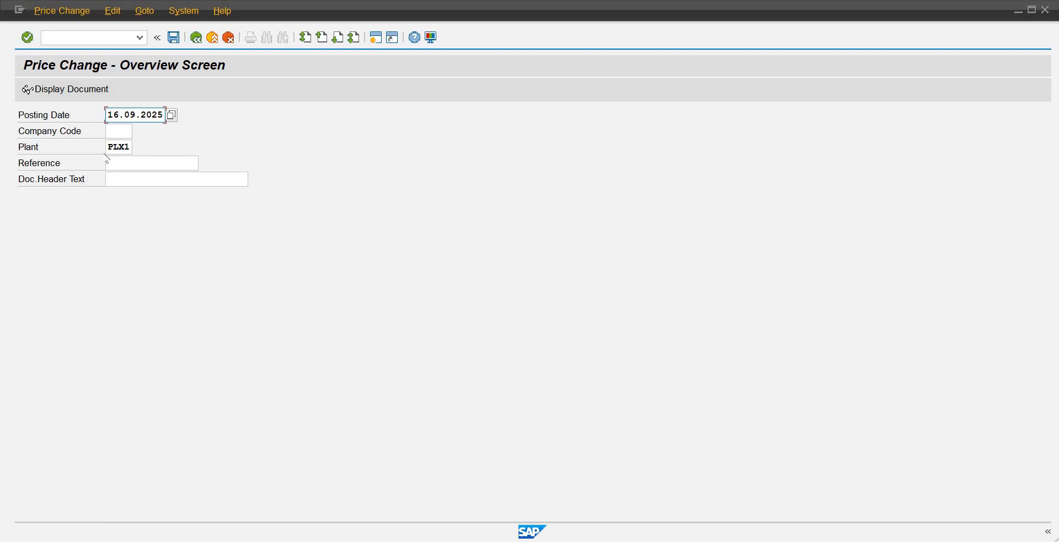
Step: Try to open the price change overview for company code DX01 and plant PLX1, and leave the transaction
left_click(124, 126)
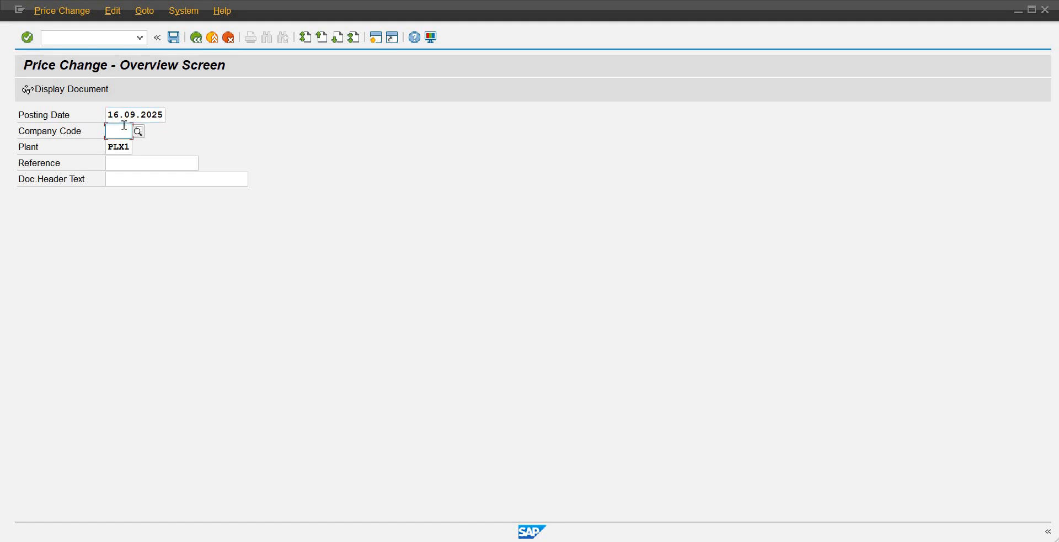
type("dx01")
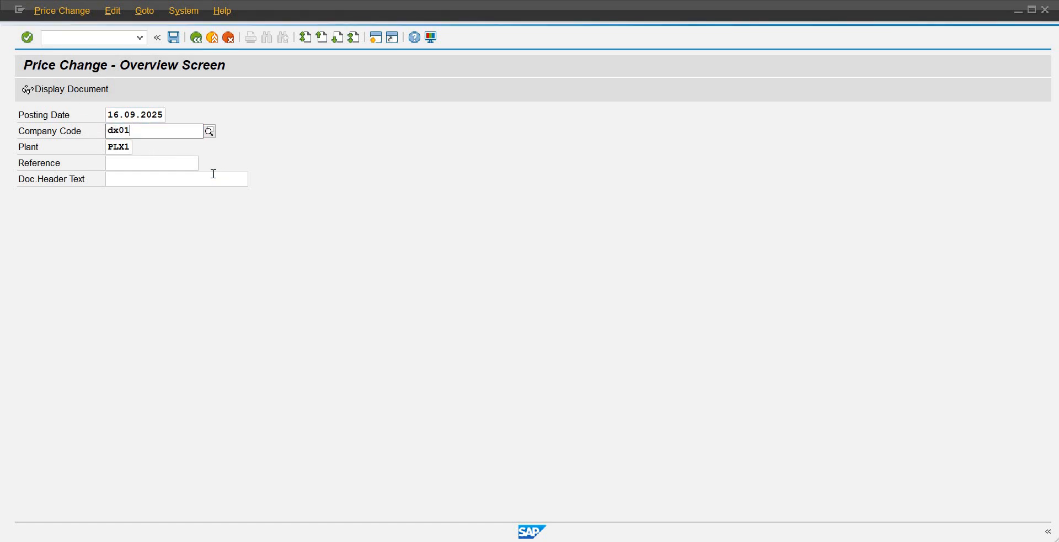
left_click(169, 160)
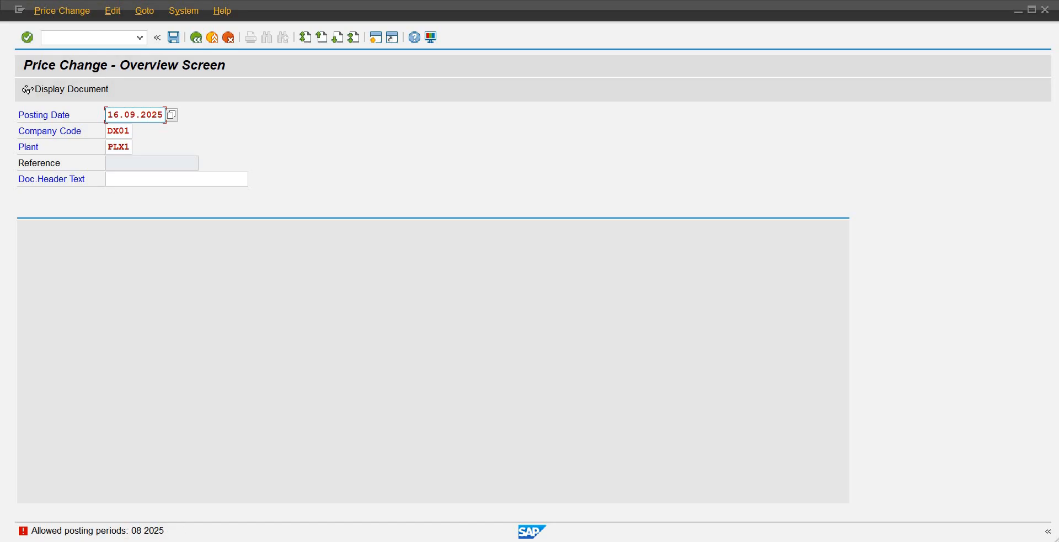
left_click(101, 41)
type("/n")
key("Return")
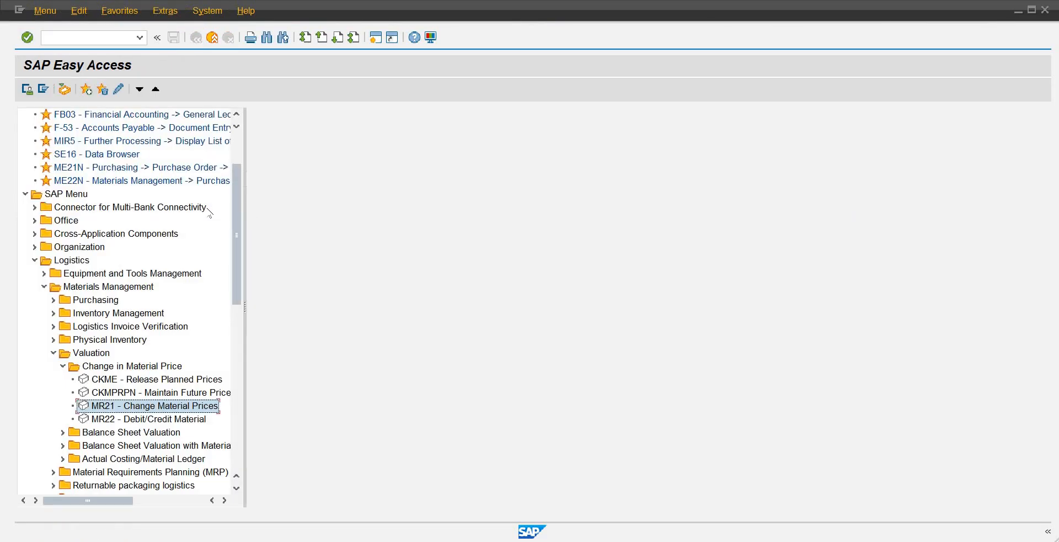
Step: Open the Allow Posting to Previous Period transaction
left_click(96, 41)
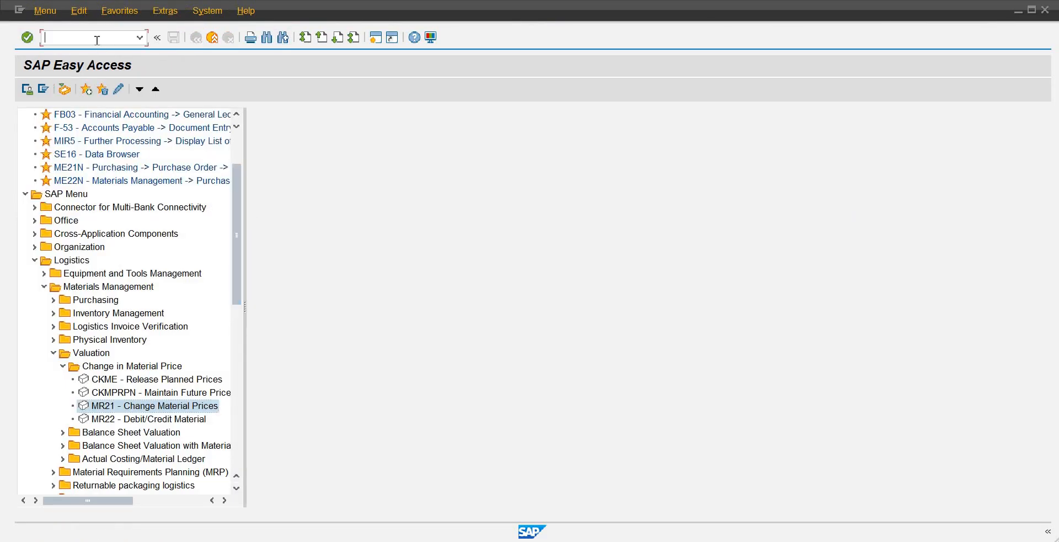
type("mmbe")
key("Return")
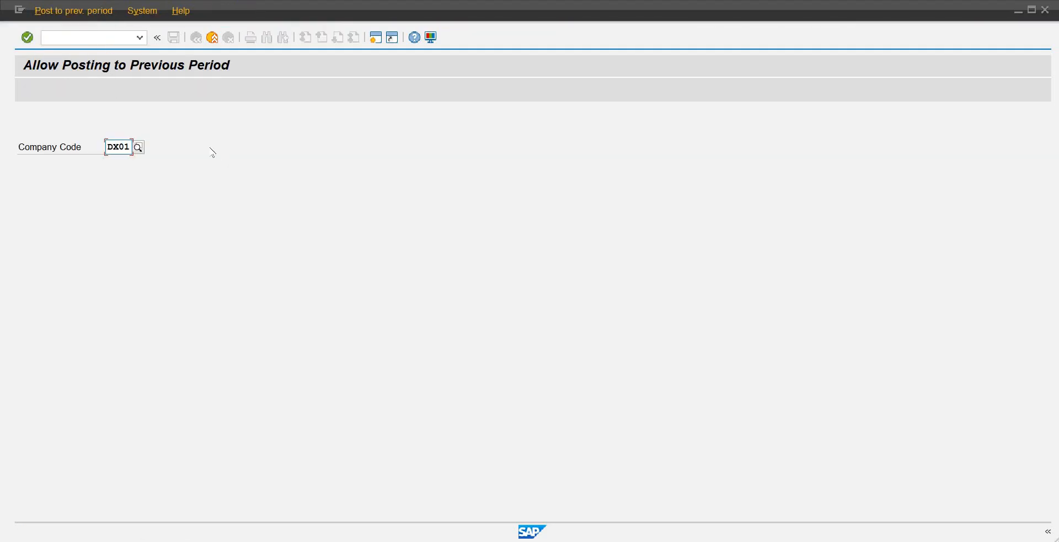
Step: Display company code DX01's posting periods and open the Close Period for Material Master Records transaction (MMPV)
key("Return")
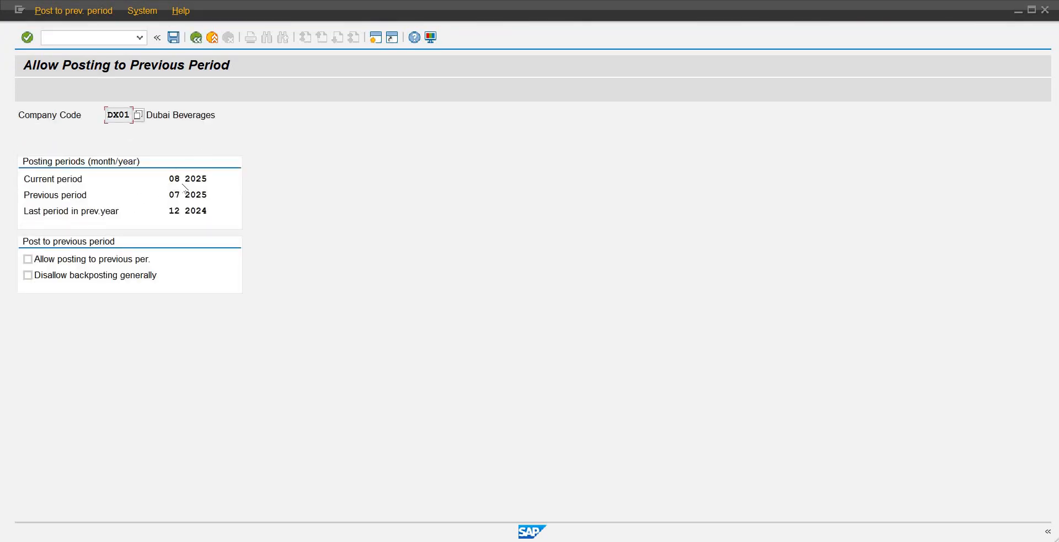
left_click(88, 37)
type("/nmmpv")
key("Return")
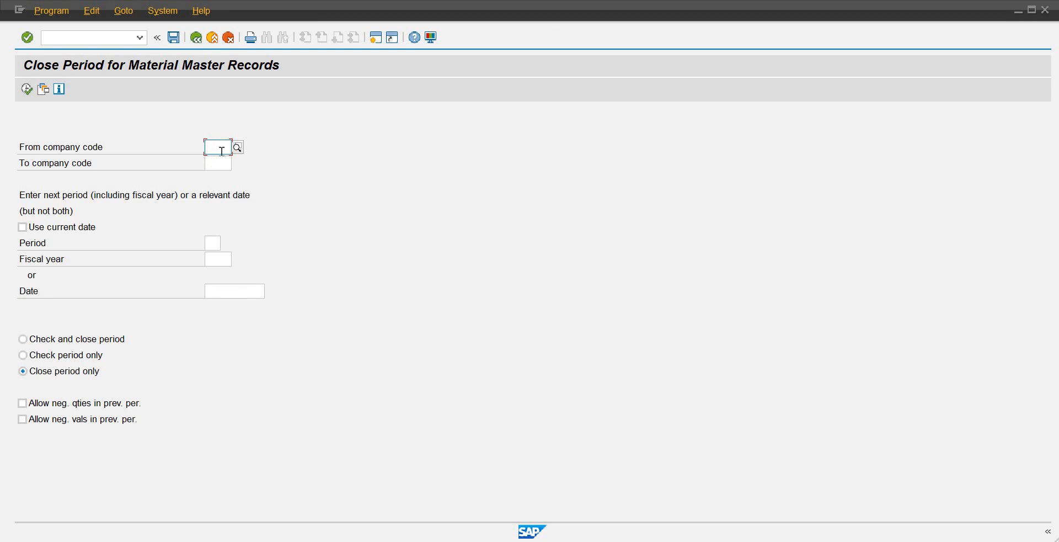
Step: Try to close the material master period for company code DX01 with period 08 and fiscal year 2025, and return to the selection
type("dx01")
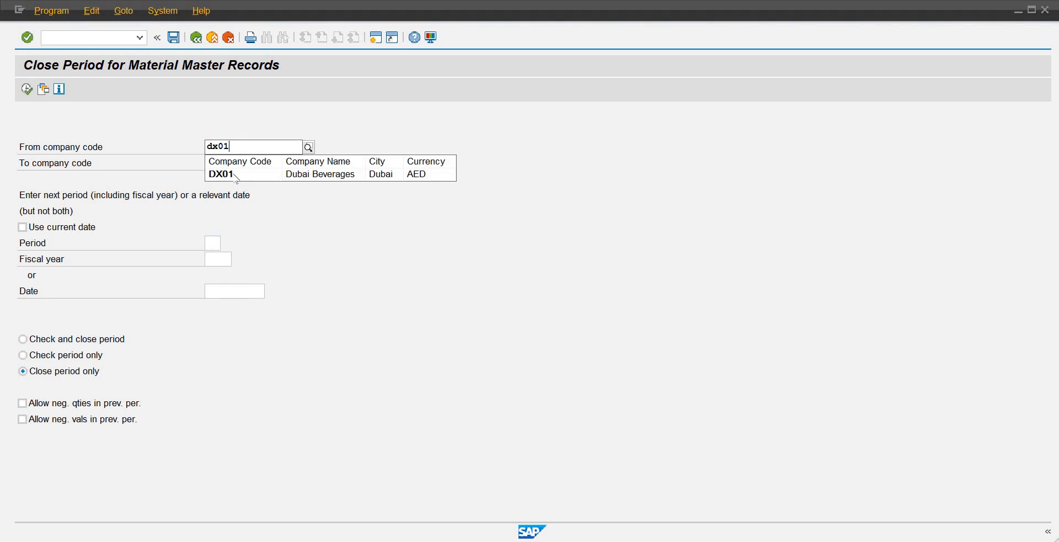
left_click(230, 175)
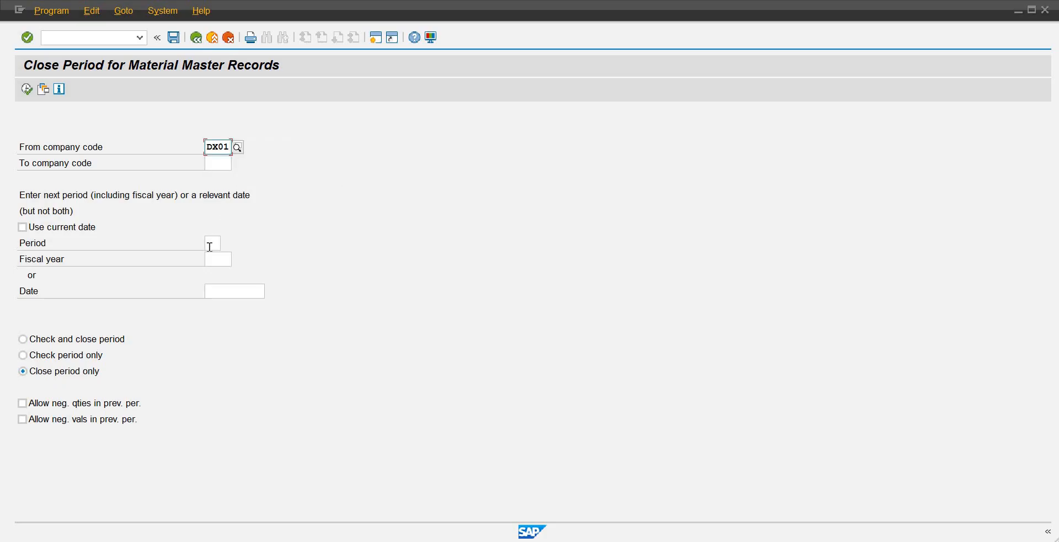
left_click(210, 246)
type("08")
key("Tab")
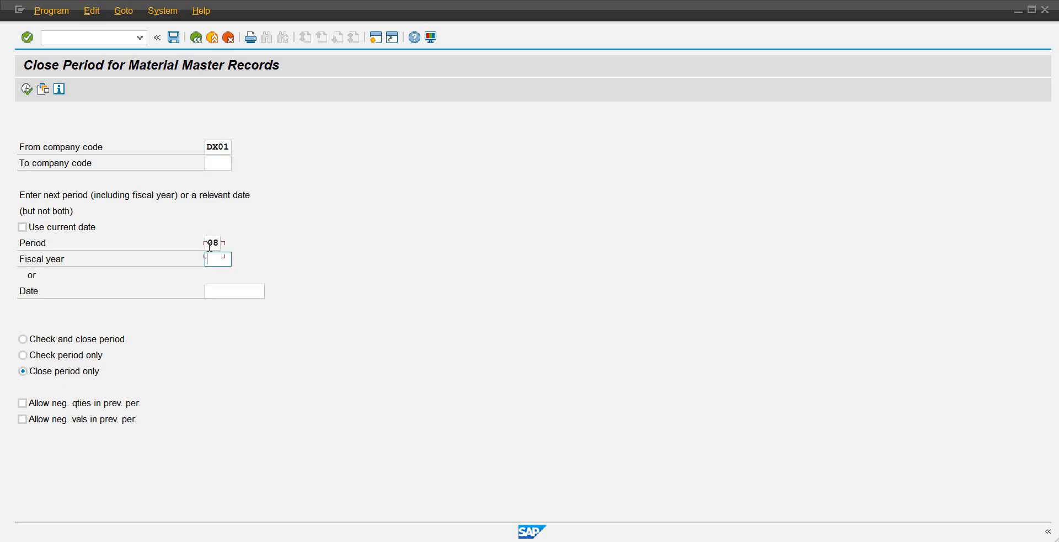
type("2025")
key("Return")
left_click(27, 89)
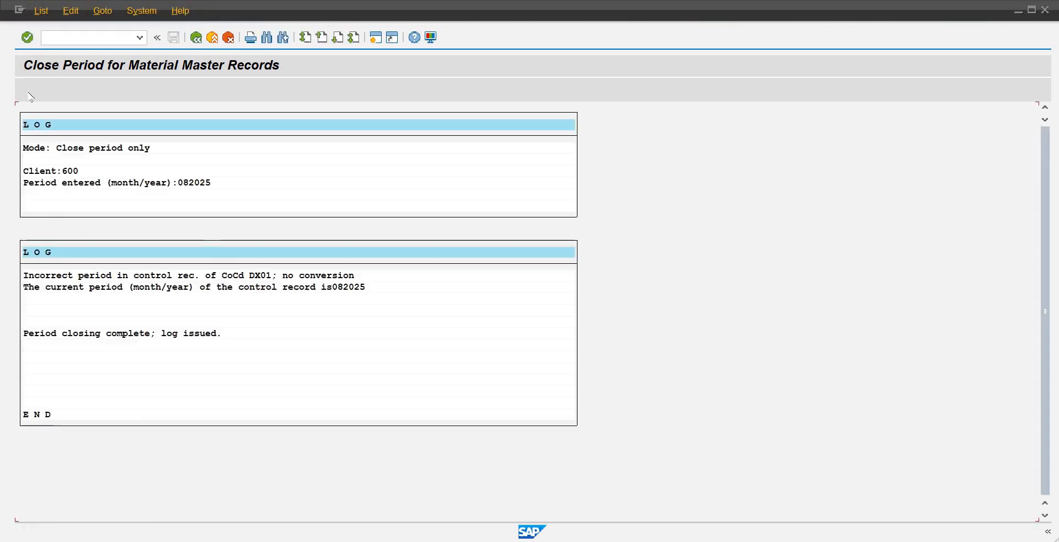
key("F3")
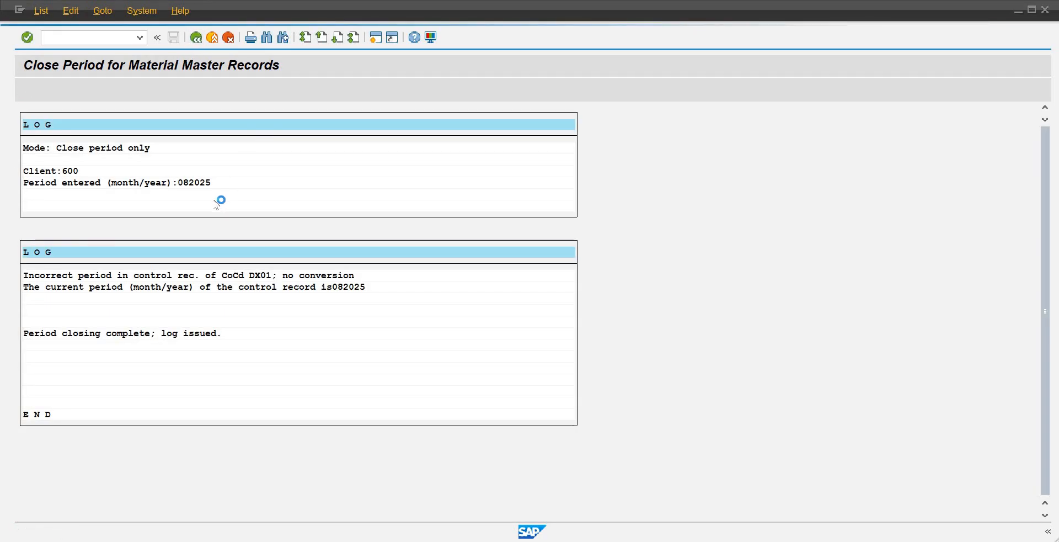
Step: Set the period to 09 and run the period closing for company code DX01
double_click(216, 242)
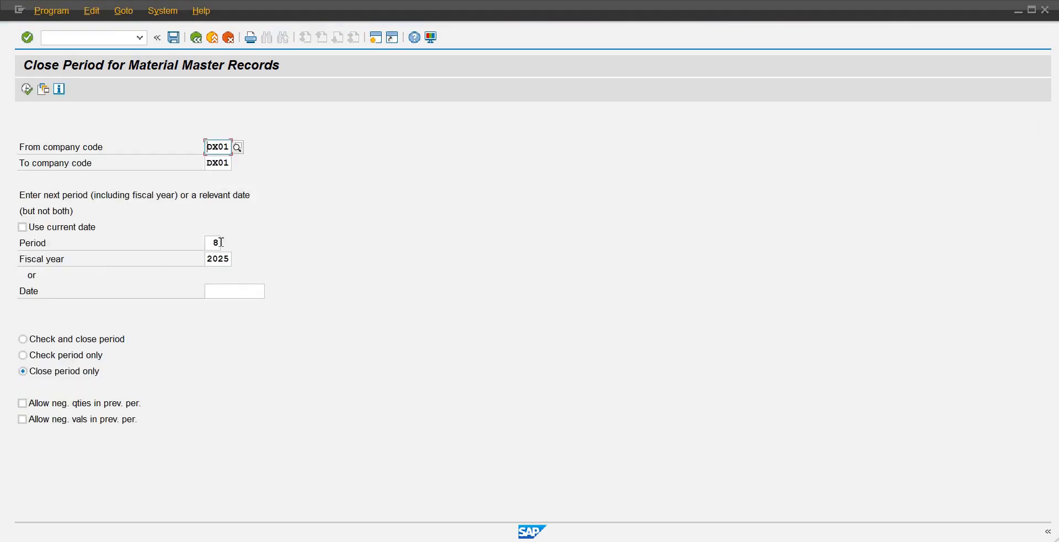
type("09")
key("Return")
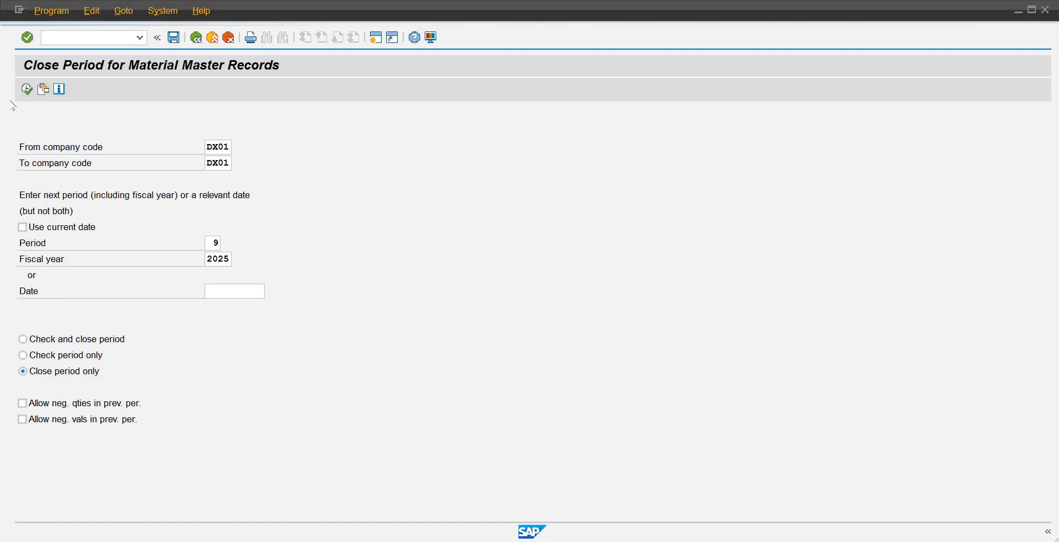
left_click(26, 88)
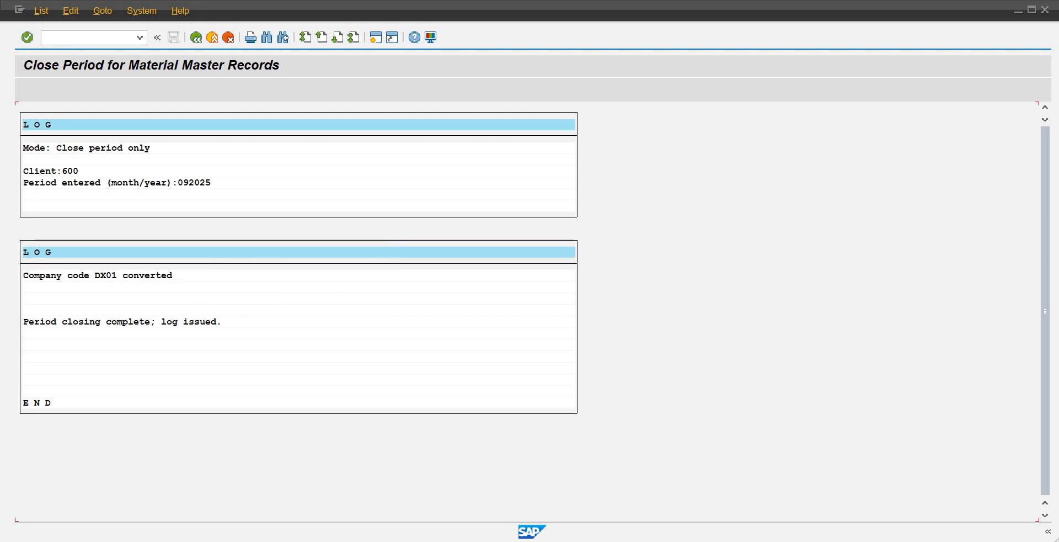
Step: Open Allow Posting to Previous Period (MMRV) and display the posting periods for company code DX01
left_click(71, 35)
type("/nmmrv")
key("Return")
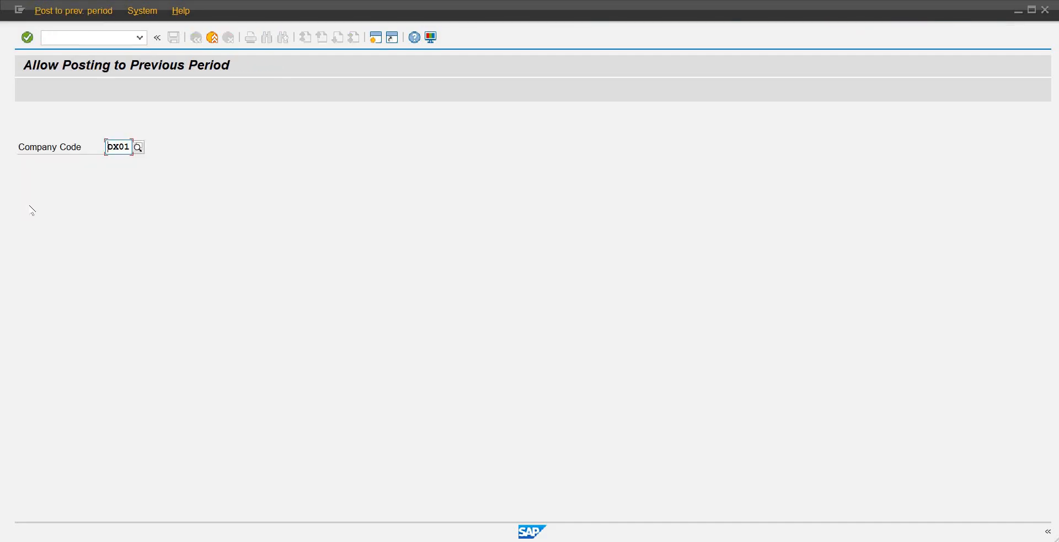
key("Return")
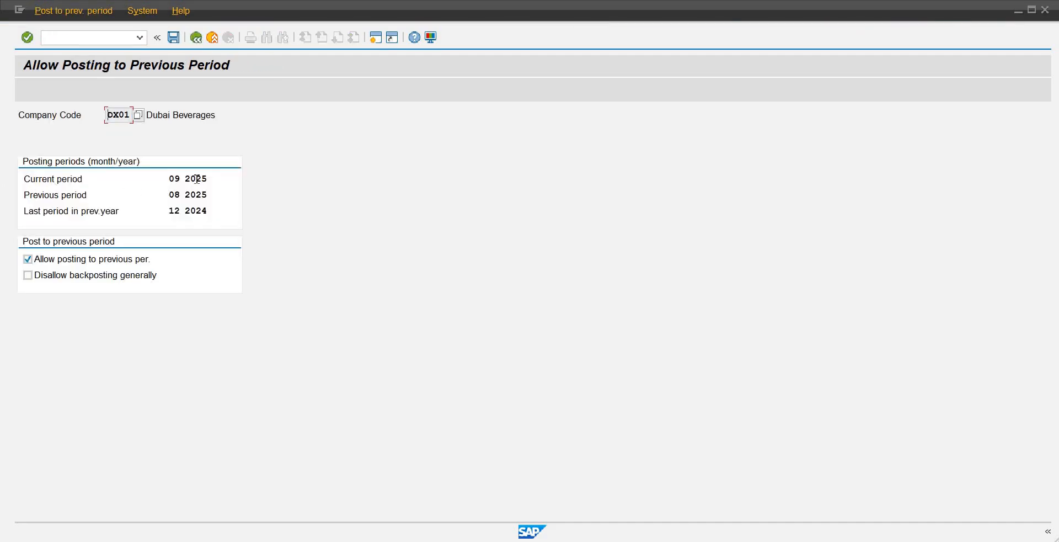
Step: Leave the posting period transaction and open the price change overview for company code DX01 and plant PLX1
left_click(94, 37)
type("/n")
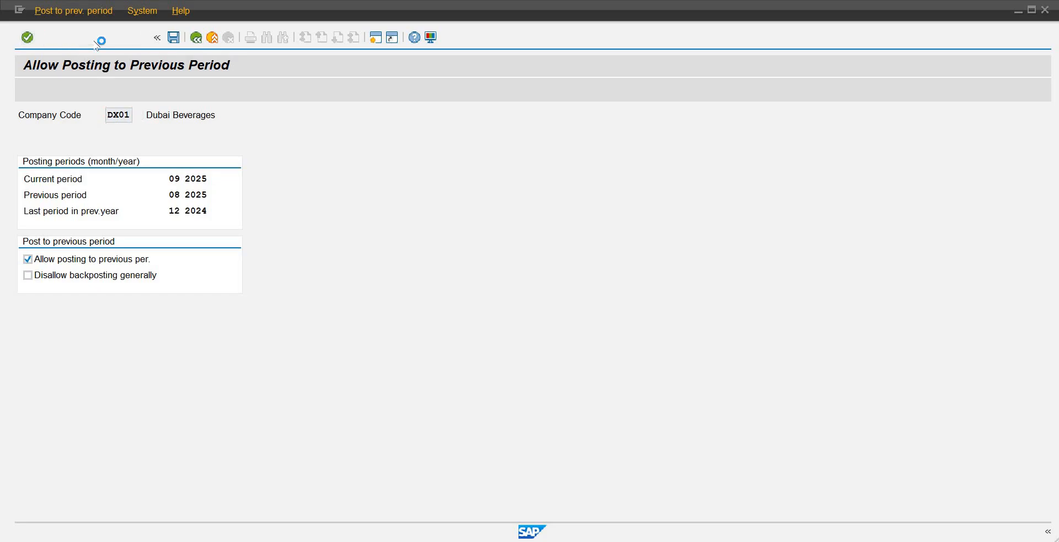
key("Return")
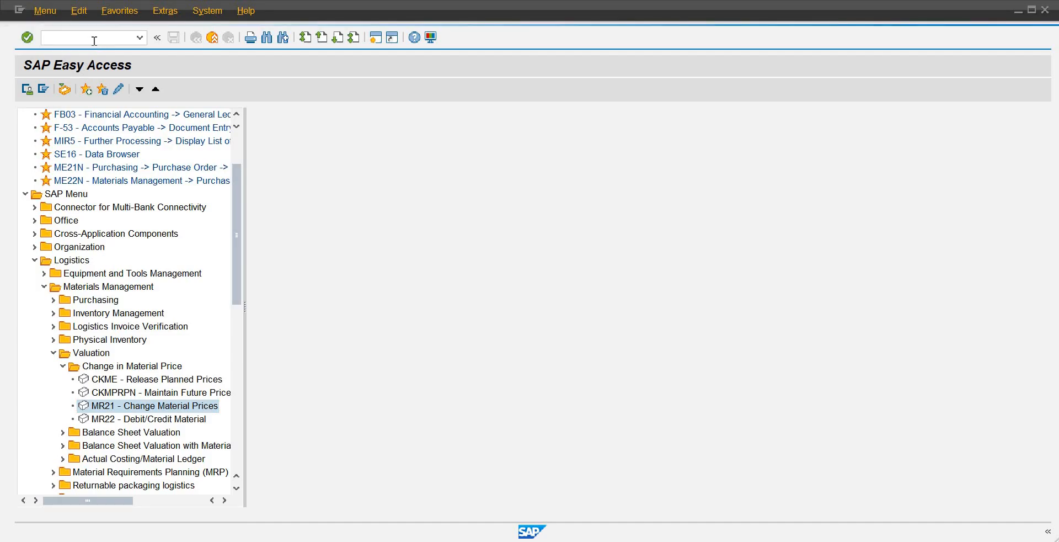
key("Return")
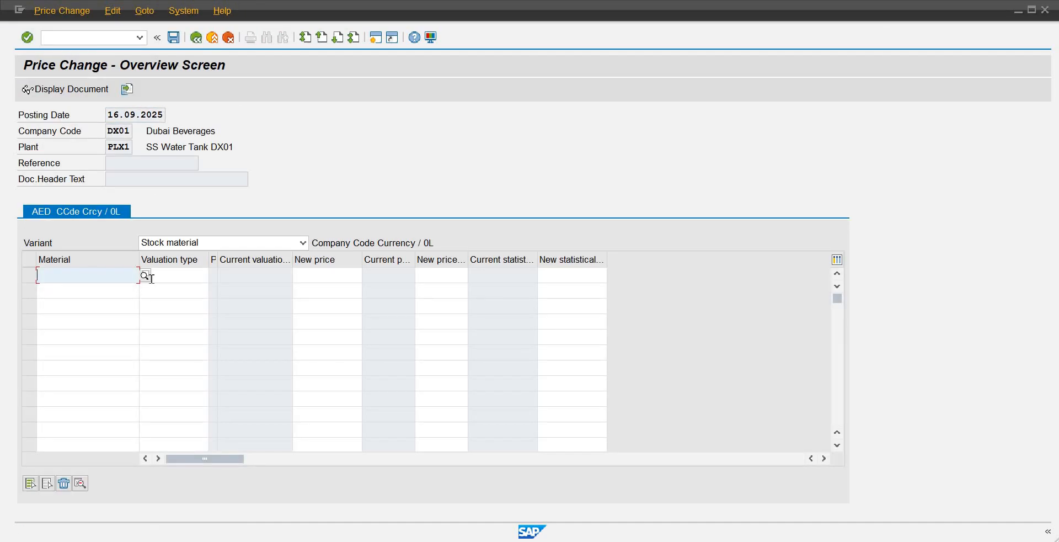
Step: Enter material RMDX1000 with valuation type 3000 in the first row of the price change table
type("r")
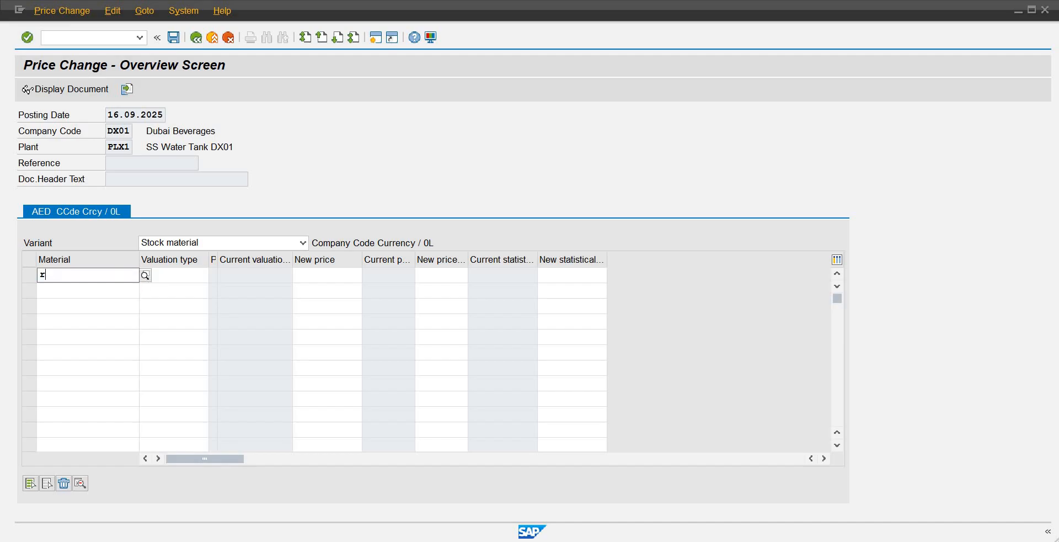
type("mdx1000")
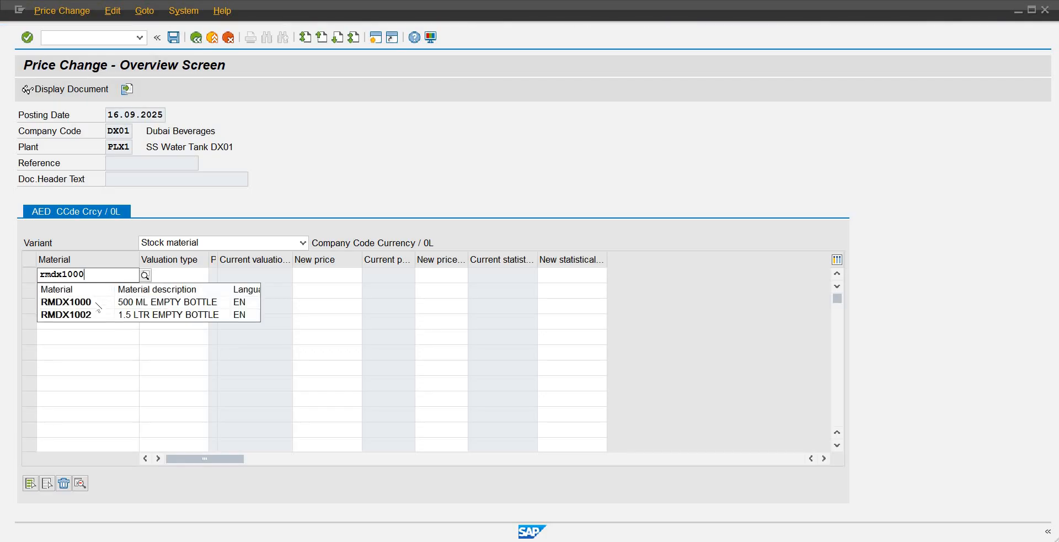
left_click(91, 303)
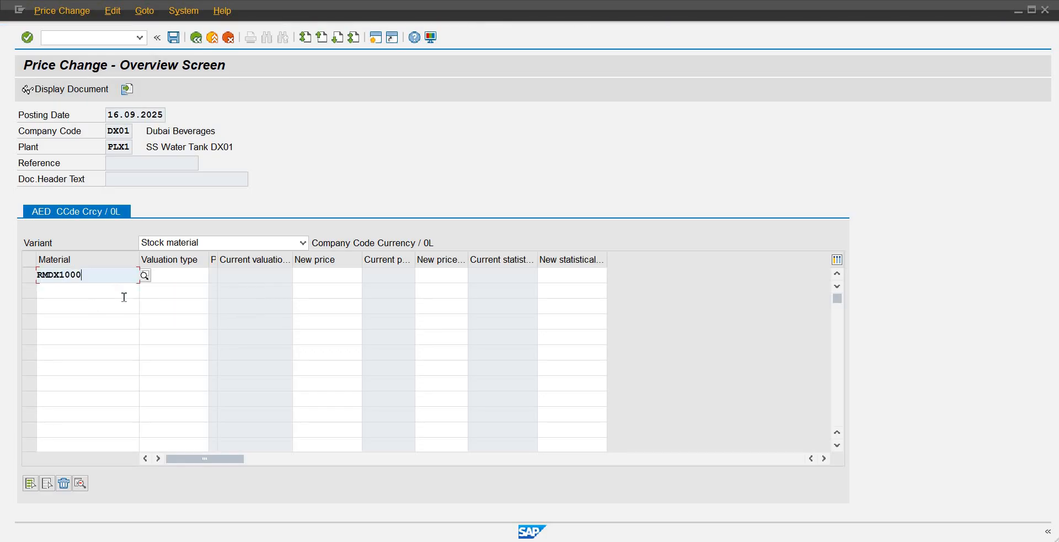
key("Tab")
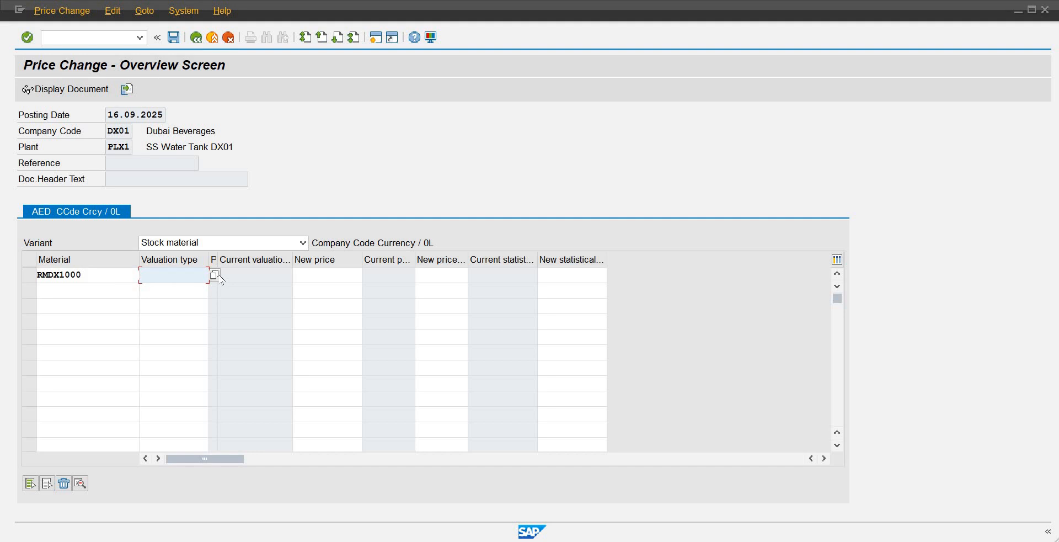
type("3000")
left_click(220, 275)
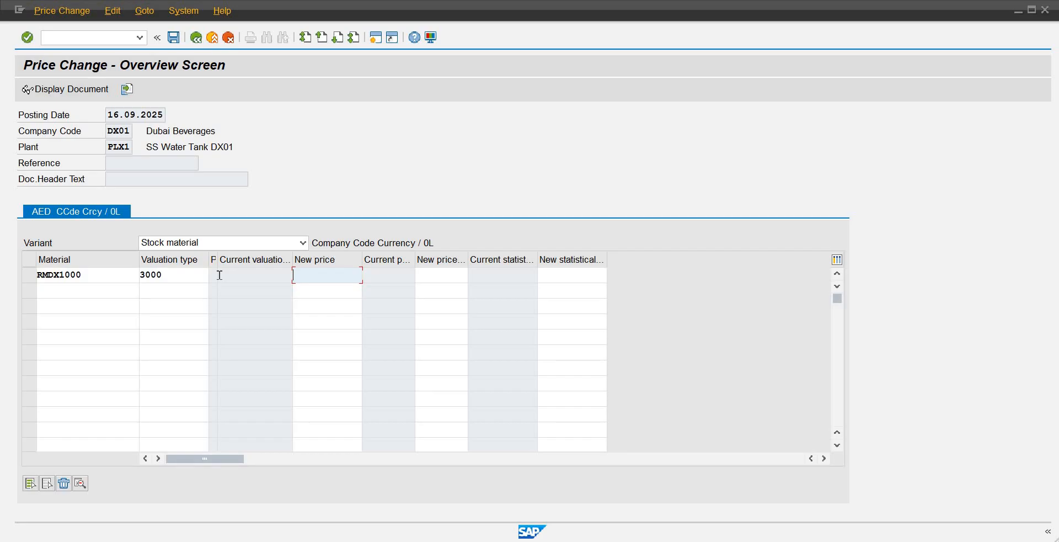
Step: Set the new price of material RMDX1000 to 0.2 and validate the row
type(".2")
key("BackSpace")
key("BackSpace")
type("0.2")
key("Tab")
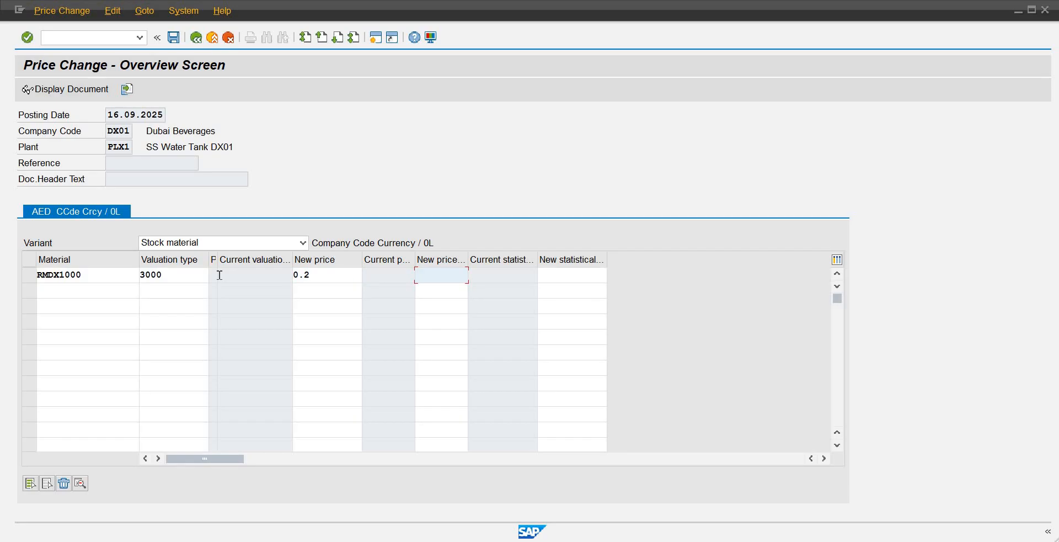
key("Return")
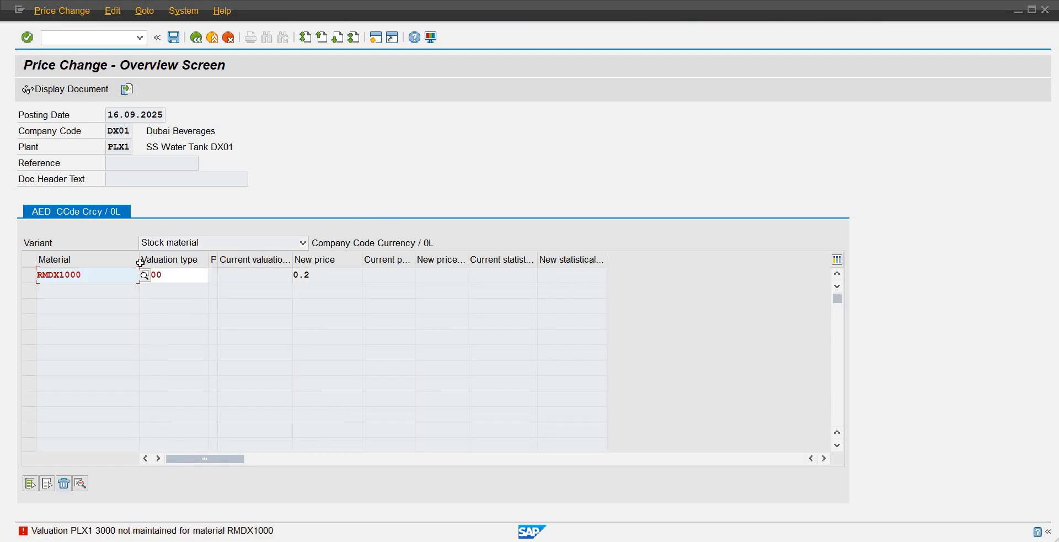
Step: Remove the valuation type from the RMDX1000 row and save the price change
left_click_drag(167, 280, 120, 278)
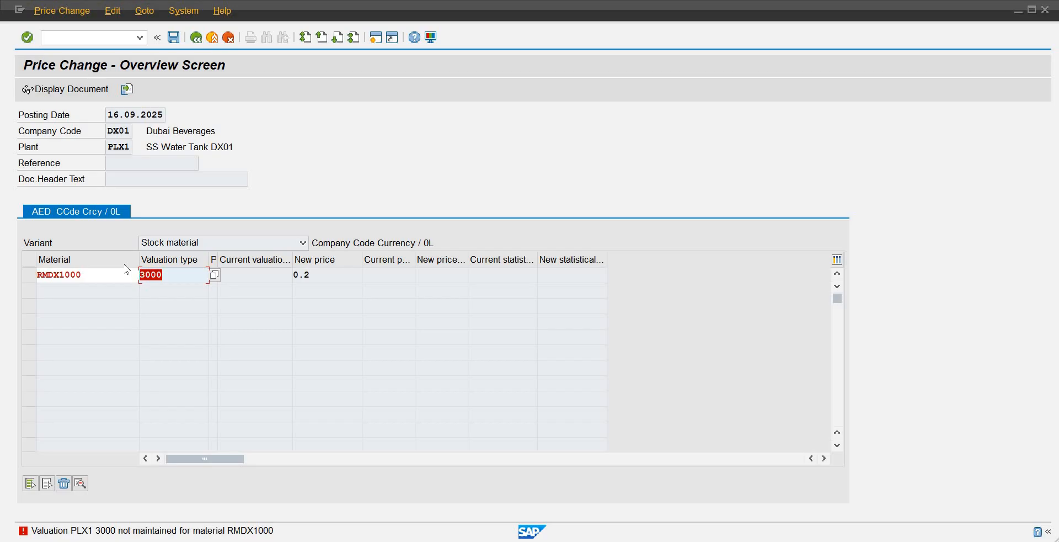
key("Delete")
key("Return")
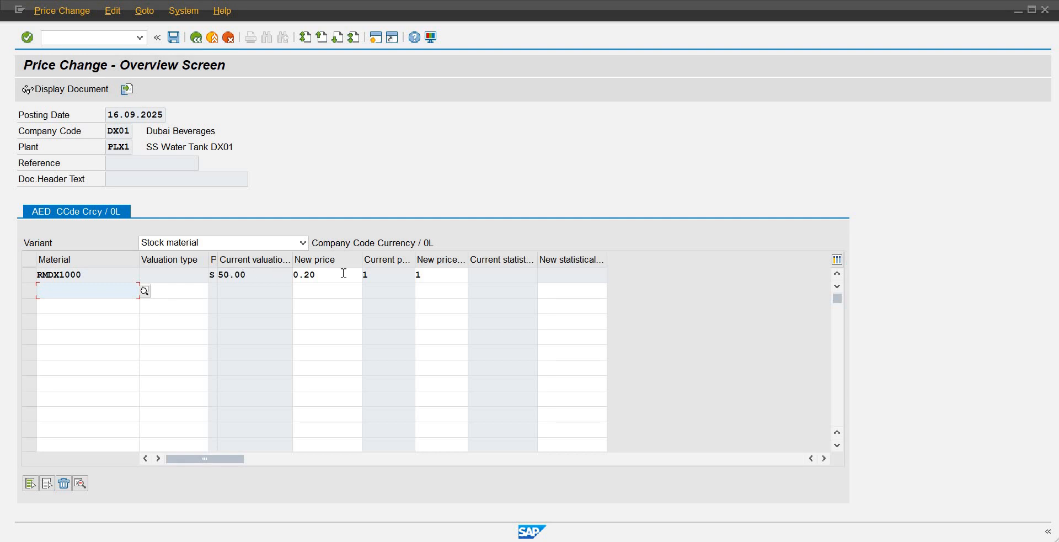
left_click(171, 42)
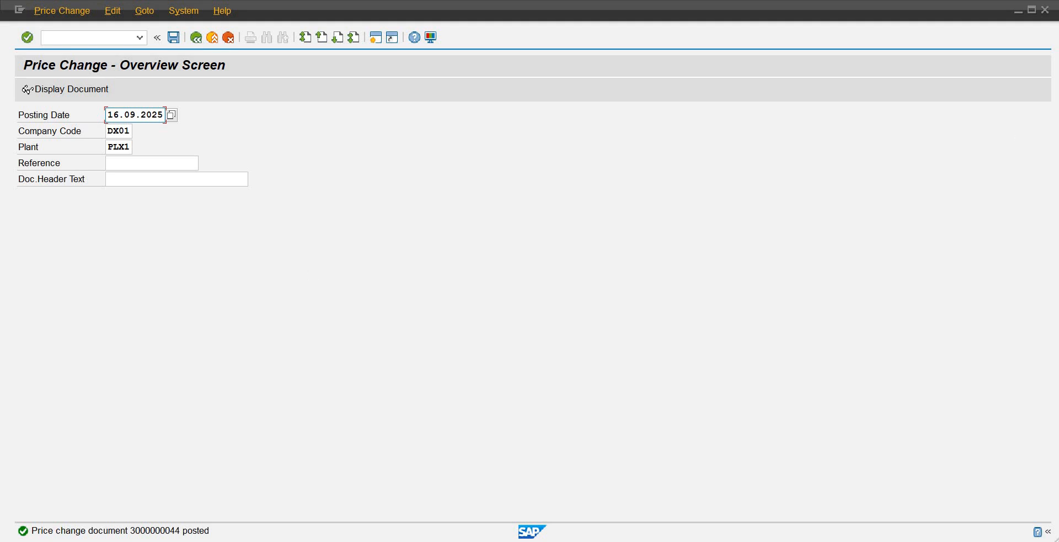
Step: Switch to the Create Purchase Requisition session and enter a quantity of 10000 for item 10, material RMDX1001
mouse_move(527, 538)
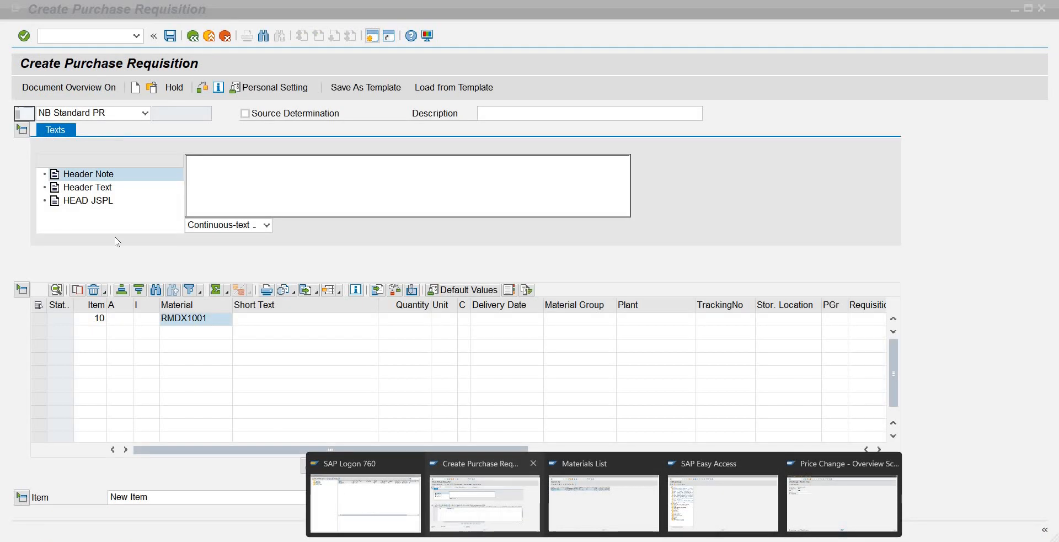
left_click(516, 491)
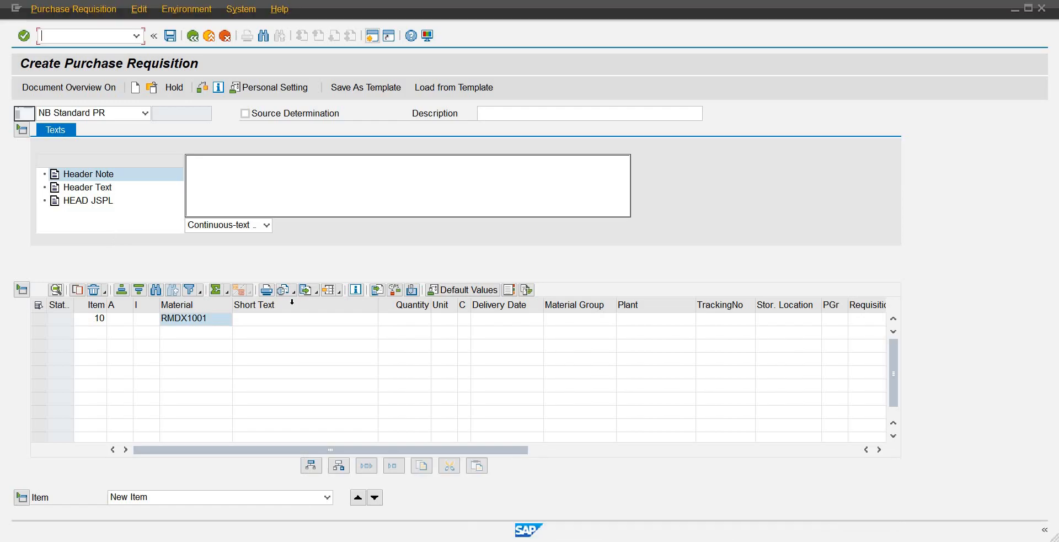
left_click(407, 323)
type("10000")
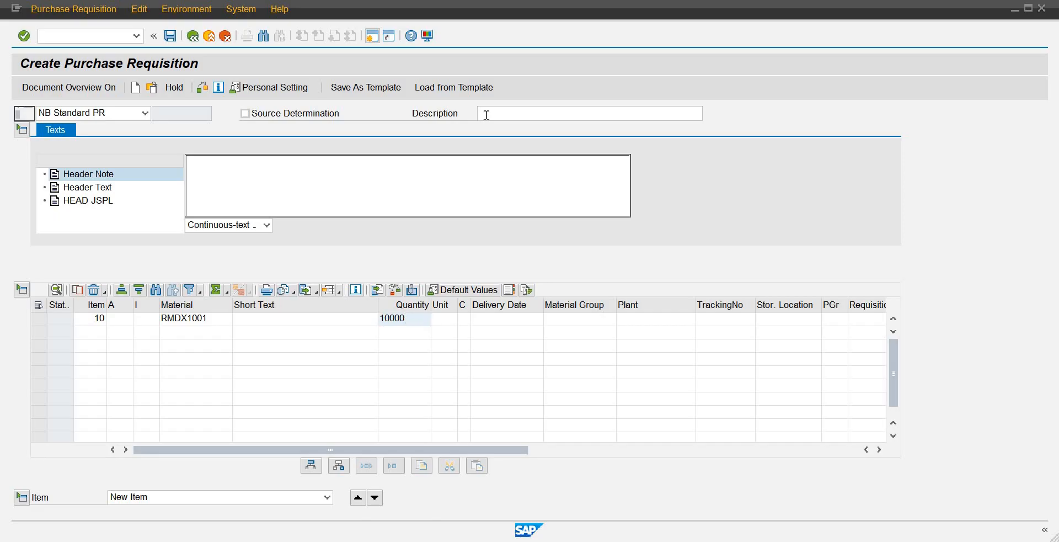
Step: Switch to the procurement roadmap PDF and examine the project's monthly bottle sales target
key("alt+Tab")
left_click(653, 163)
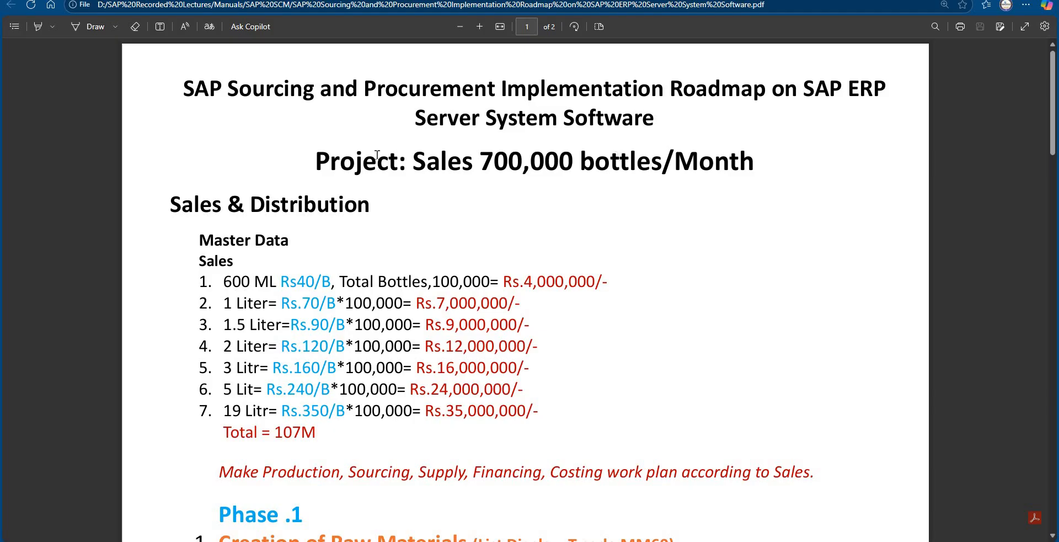
left_click_drag(461, 160, 559, 167)
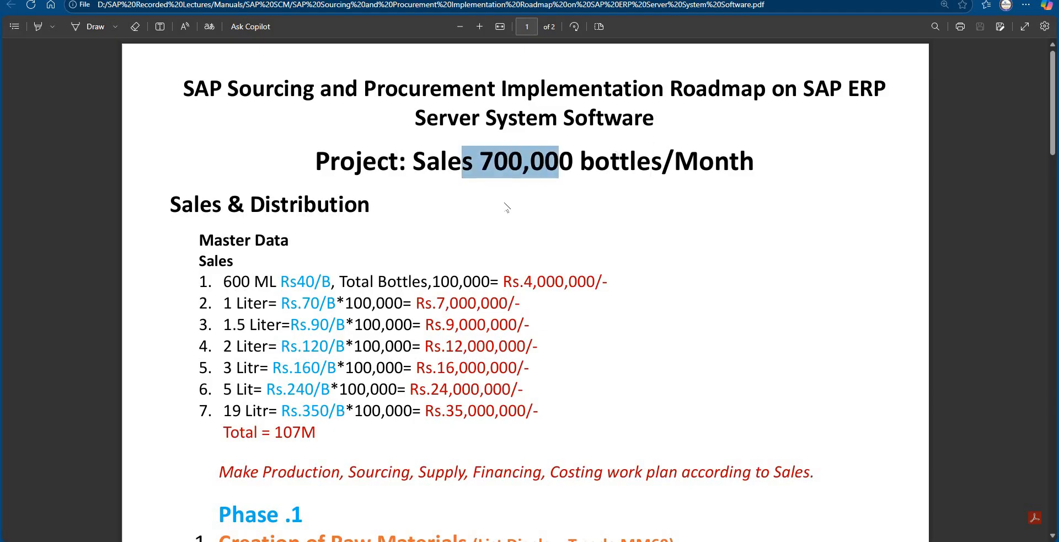
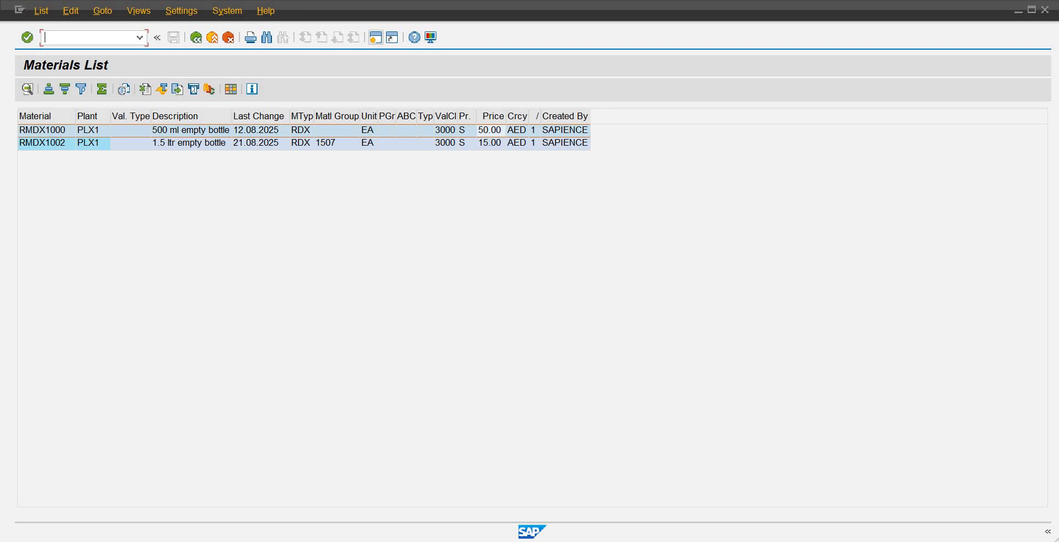
Step: Return to the Create Purchase Requisition session and set item 10's quantity to 105000 and its unit to ea
mouse_move(526, 536)
mouse_move(861, 488)
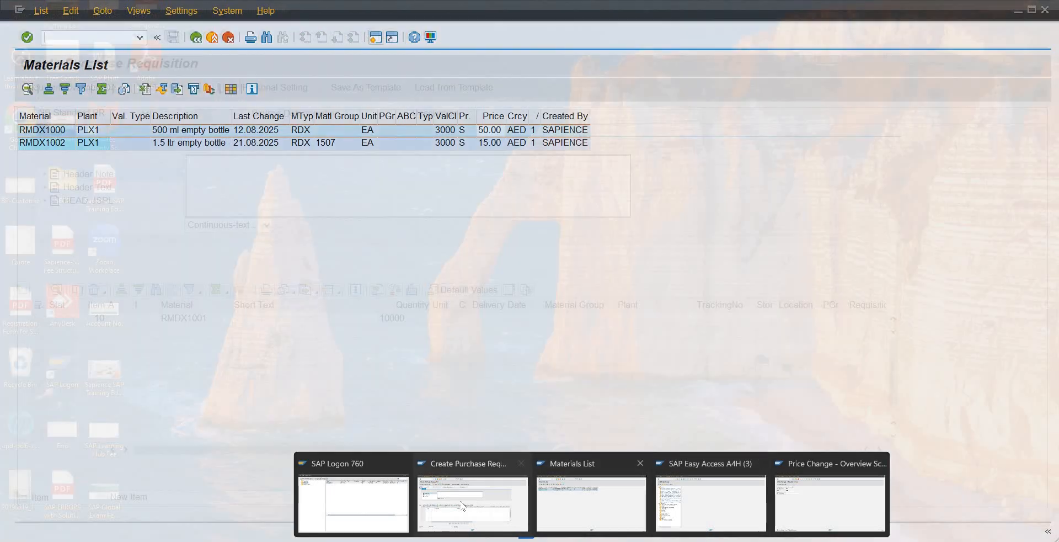
left_click(464, 504)
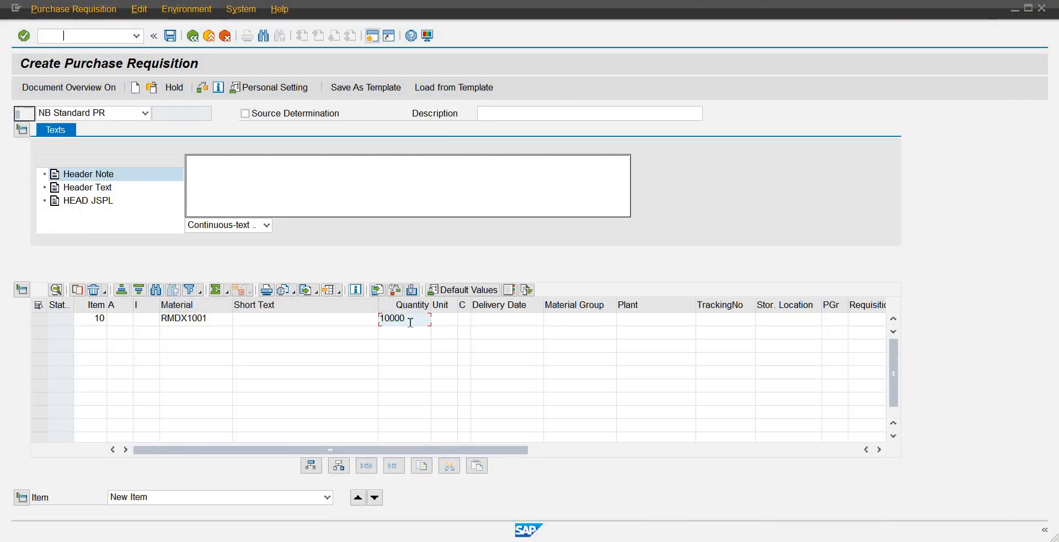
type("105000")
key("Tab")
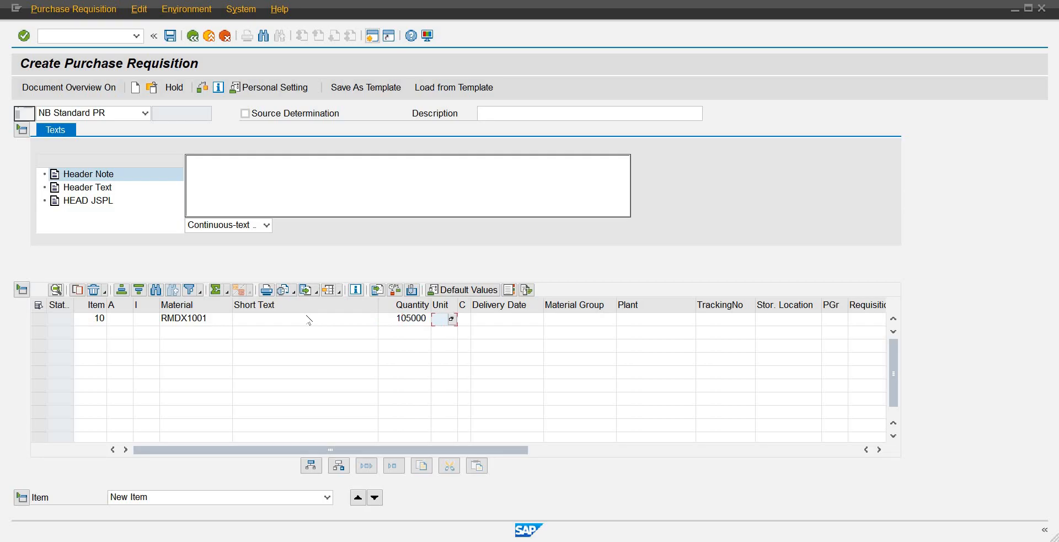
type("ea")
key("Tab")
key("Tab")
key("Tab")
key("Tab")
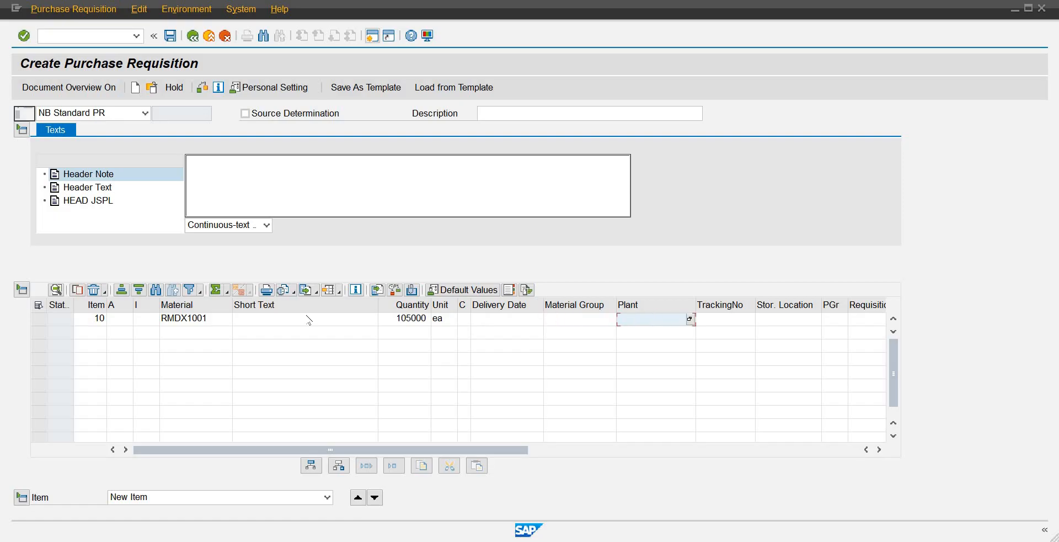
Step: Assign plant PLX1 and storage location SL01 to requisition item 10 and validate the entry
type("plx1")
key("Tab")
key("Tab")
type("sl01")
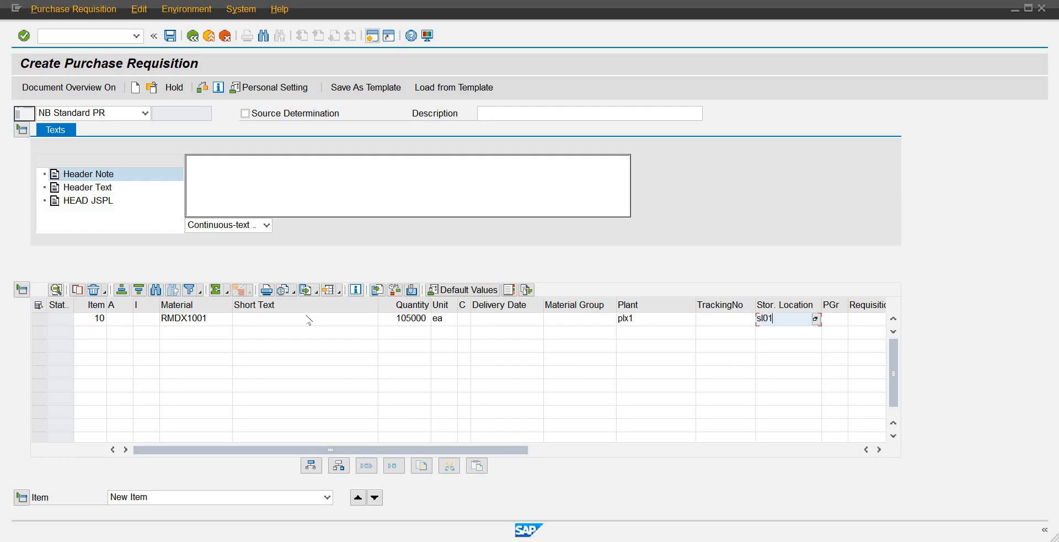
key("Return")
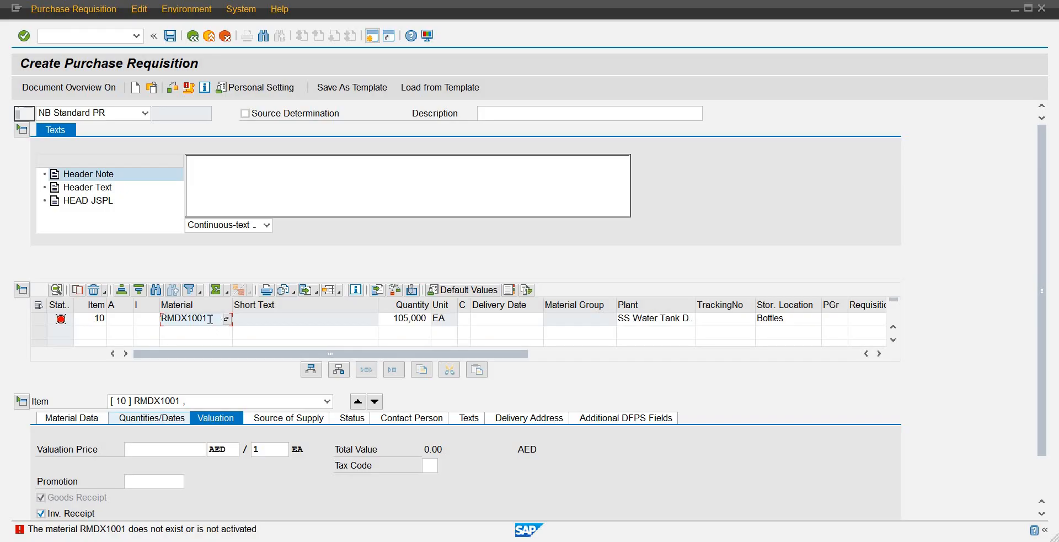
Step: Change item 10's material to RMDX1000, validate the entry and return to the Create Purchase Requisition session
key("BackSpace")
type("0")
key("Return")
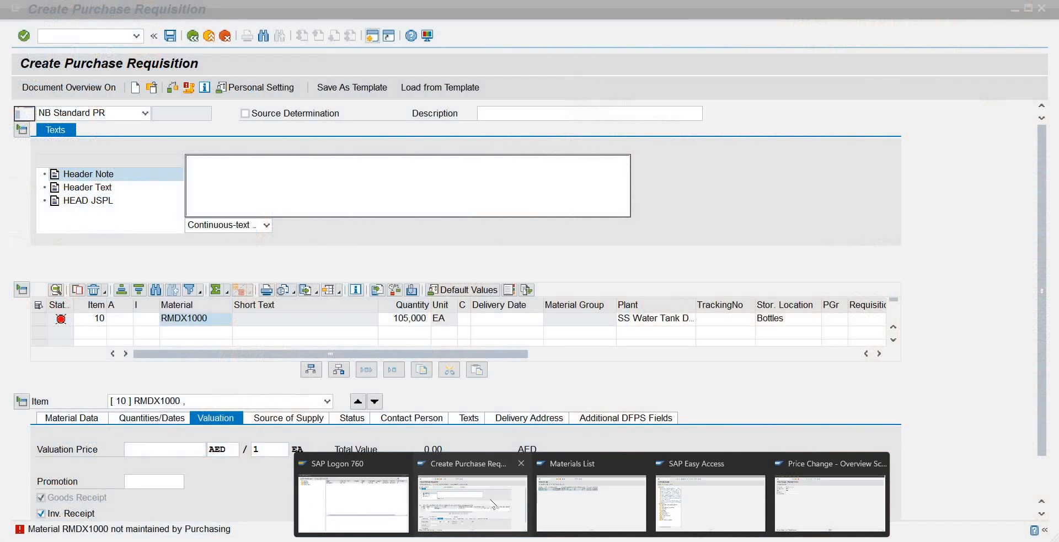
left_click(494, 503)
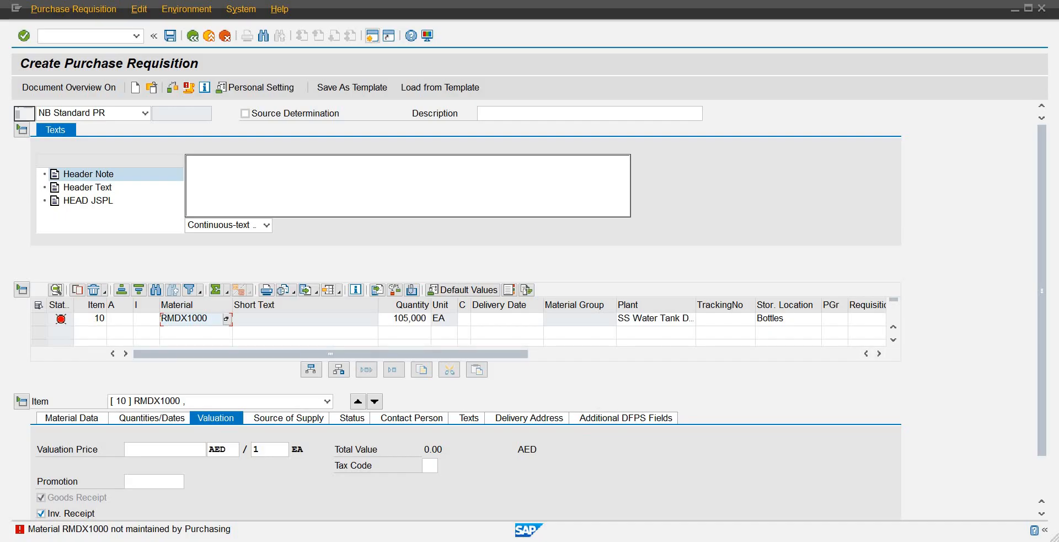
Step: Switch to the SAP Easy Access session and start the material creation transaction mm01
mouse_move(669, 538)
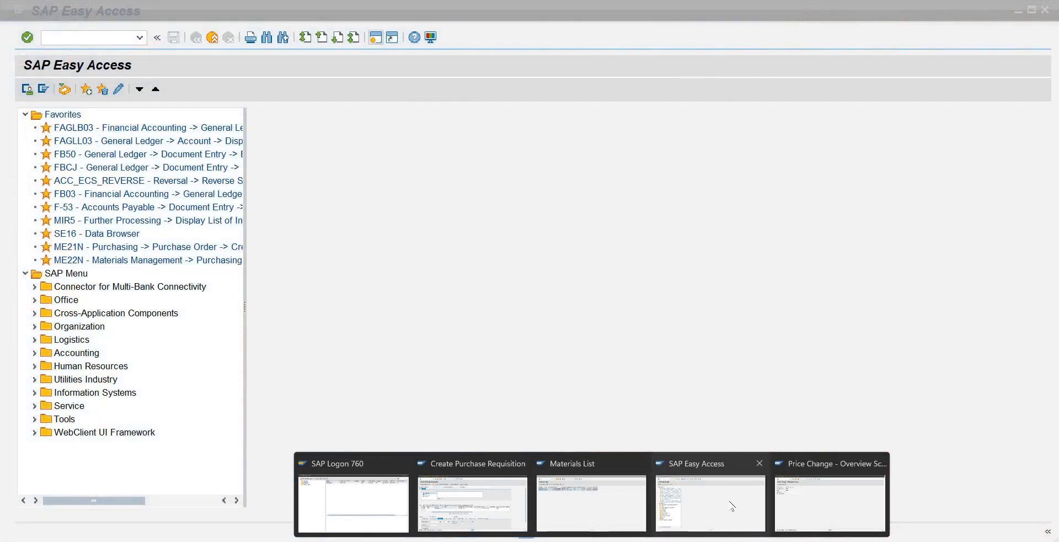
left_click(711, 506)
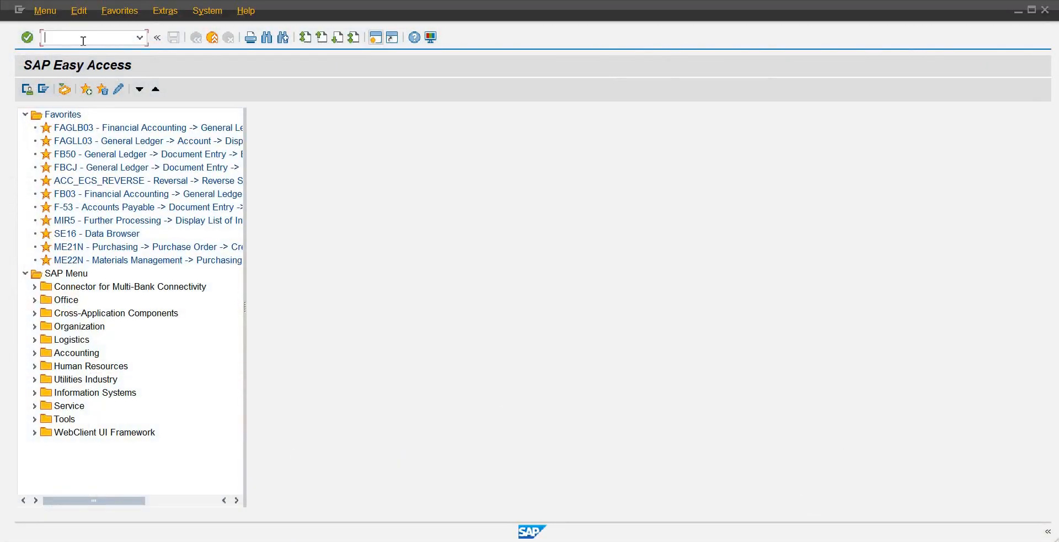
type("mm02")
key("BackSpace")
key("BackSpace")
key("BackSpace")
key("BackSpace")
type("mm01")
key("Return")
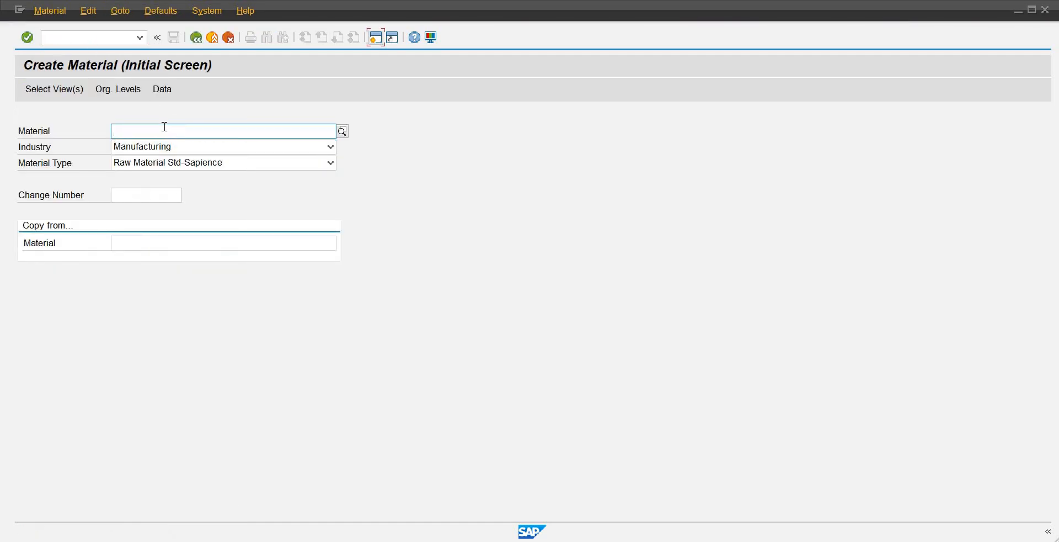
Step: Enter material RMDX1000 for creation and bring up its list of selectable views
type("rmdx1000")
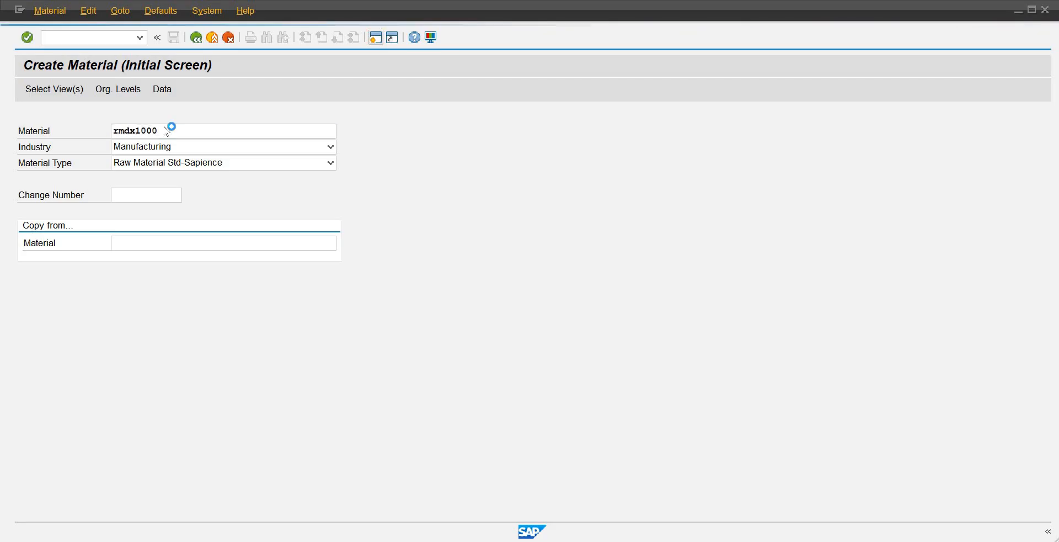
key("Return")
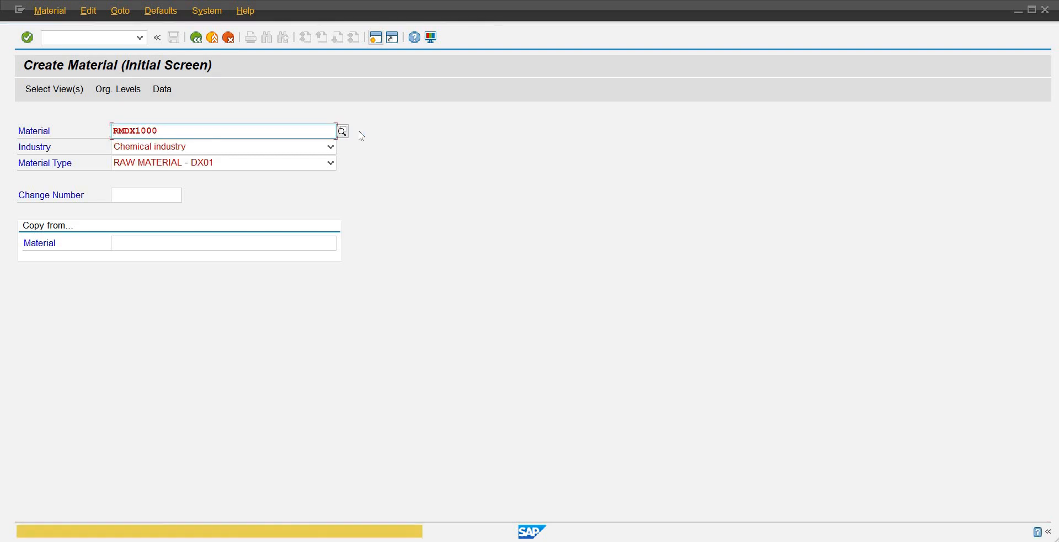
key("Return")
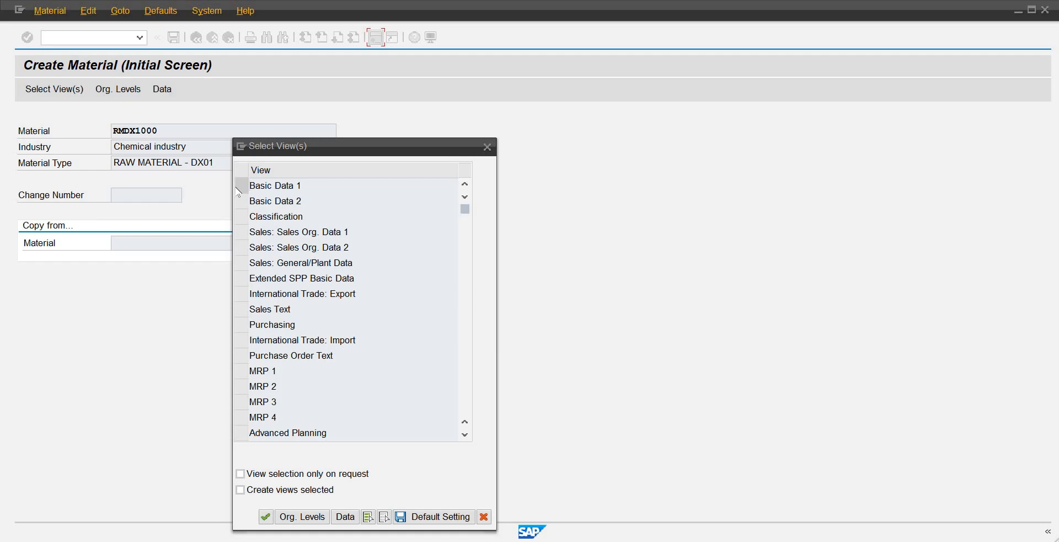
Step: Select the Basic Data 1, Purchasing and General Plant Data / Storage 1 views for material RMDX1000
left_click(236, 188)
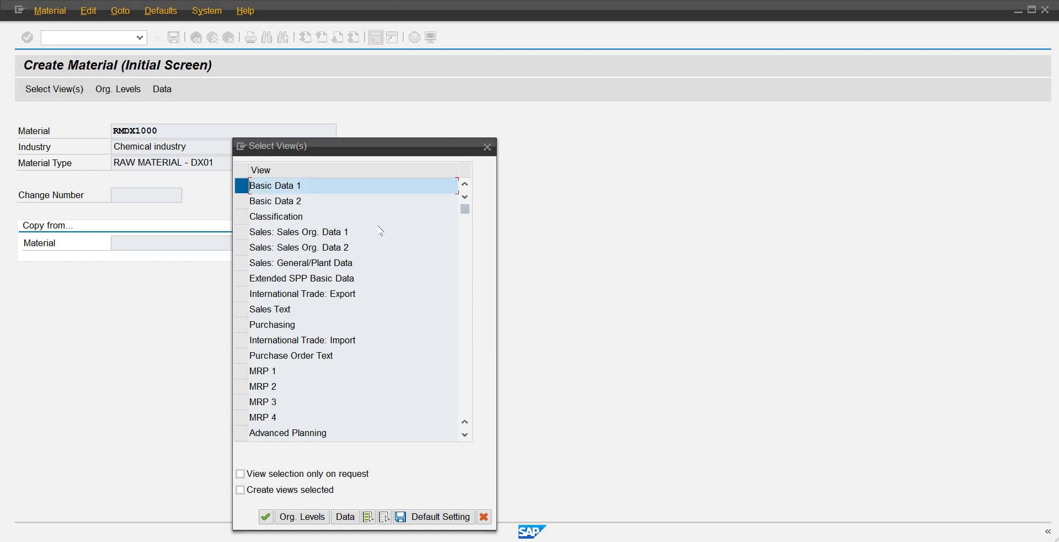
left_click(241, 324)
left_click(465, 436)
left_click(465, 435)
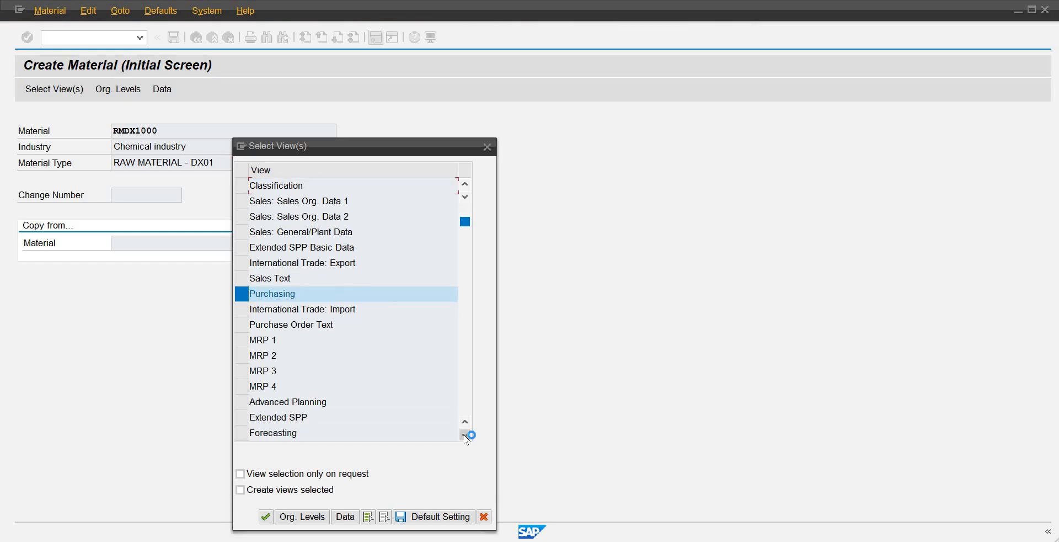
left_click(465, 435)
left_click(465, 435)
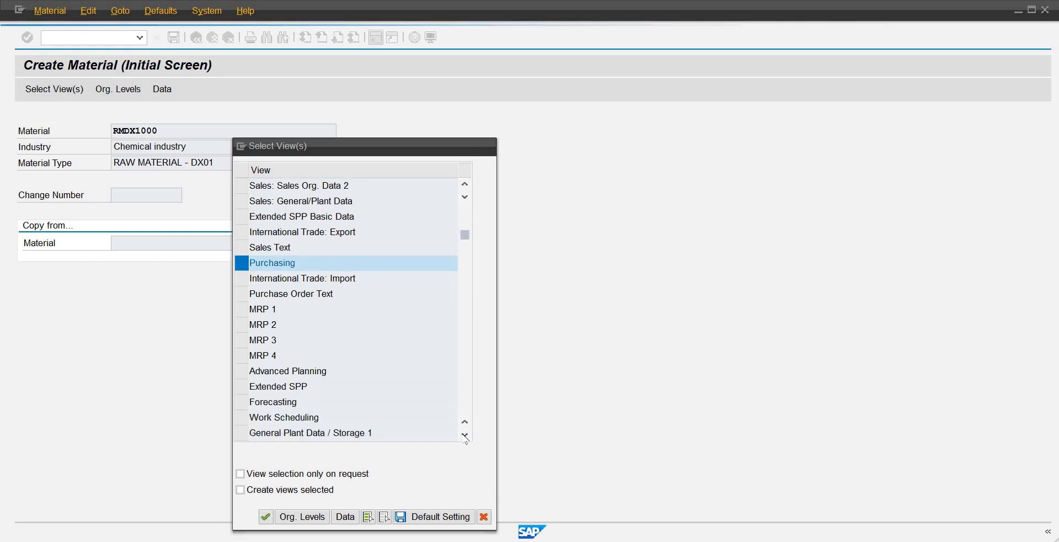
left_click(465, 435)
left_click(465, 436)
left_click(241, 404)
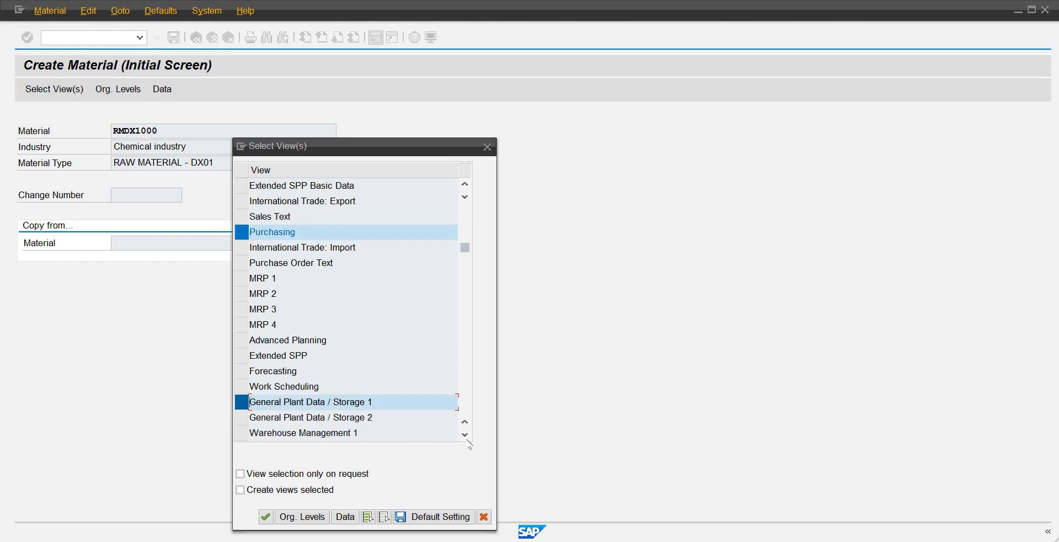
left_click(466, 436)
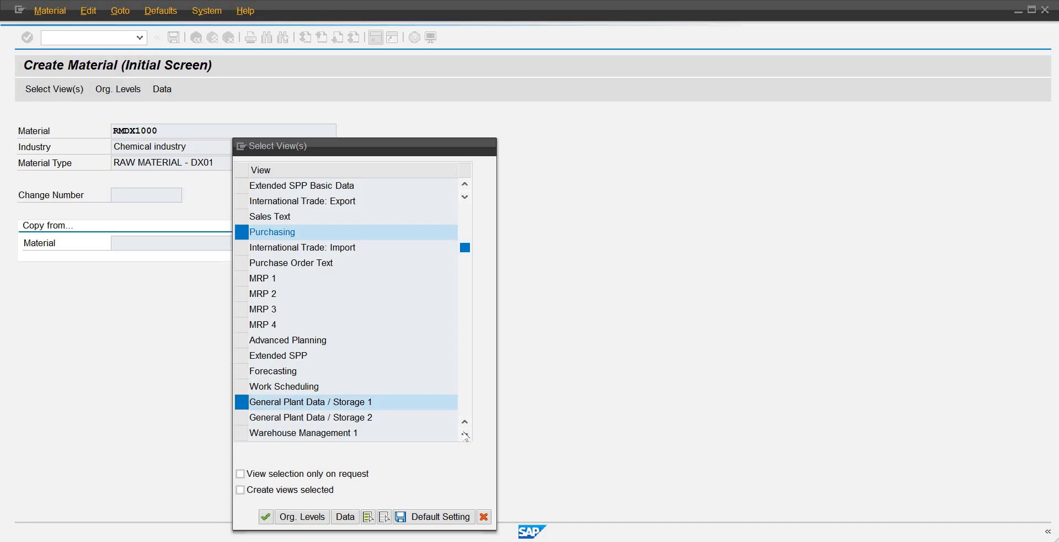
left_click(466, 436)
left_click(465, 436)
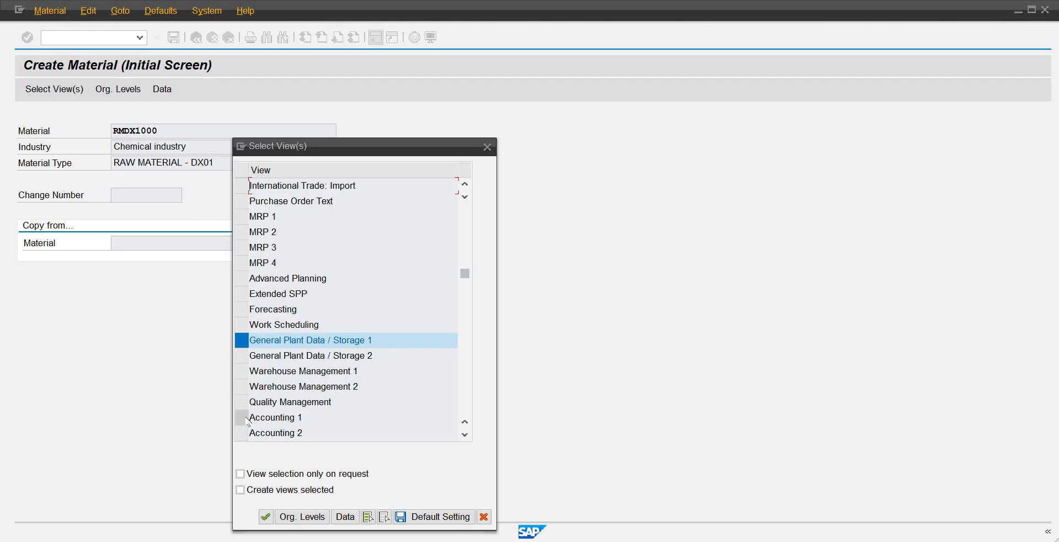
Step: Include the Accounting 1 view and set the organizational levels to plant PLX1 and storage location SL01
left_click(246, 419)
left_click(269, 518)
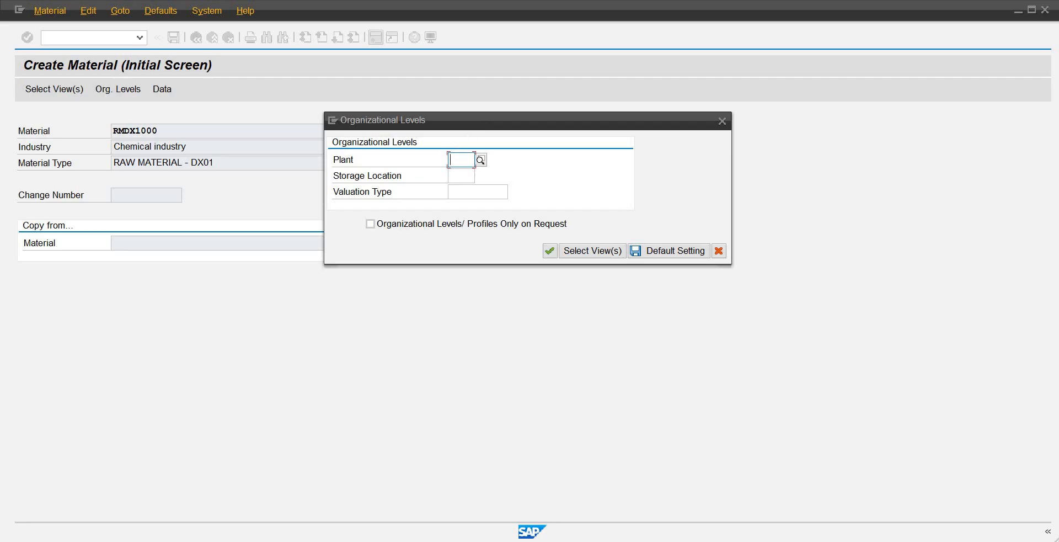
type("dx0")
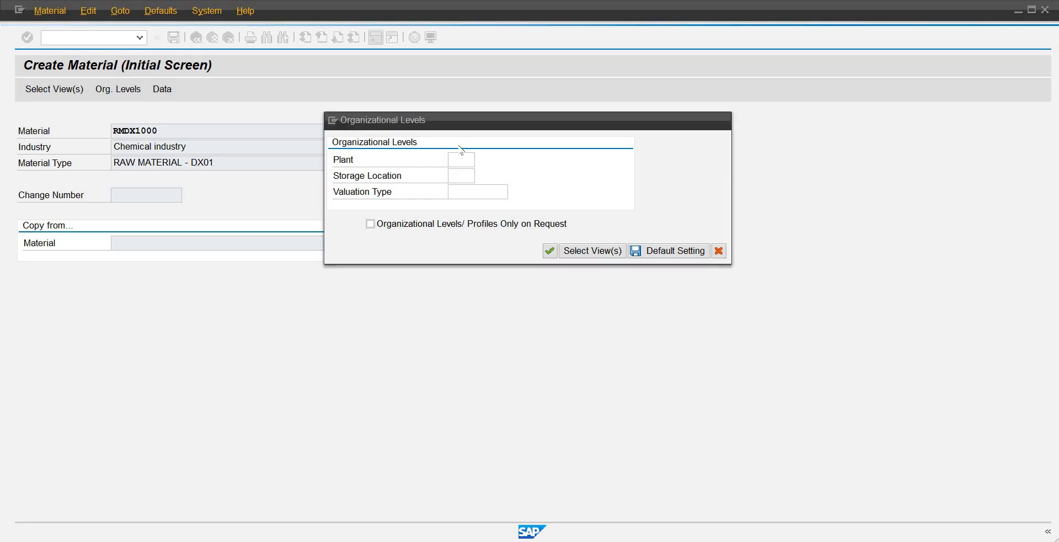
type("plx1")
key("Tab")
type("sl01")
key("Return")
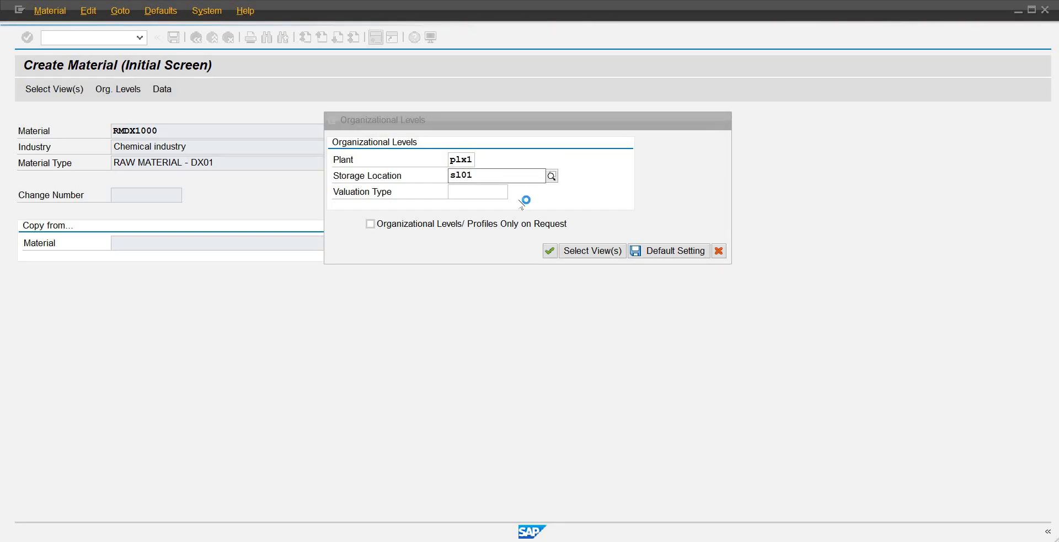
key("Return")
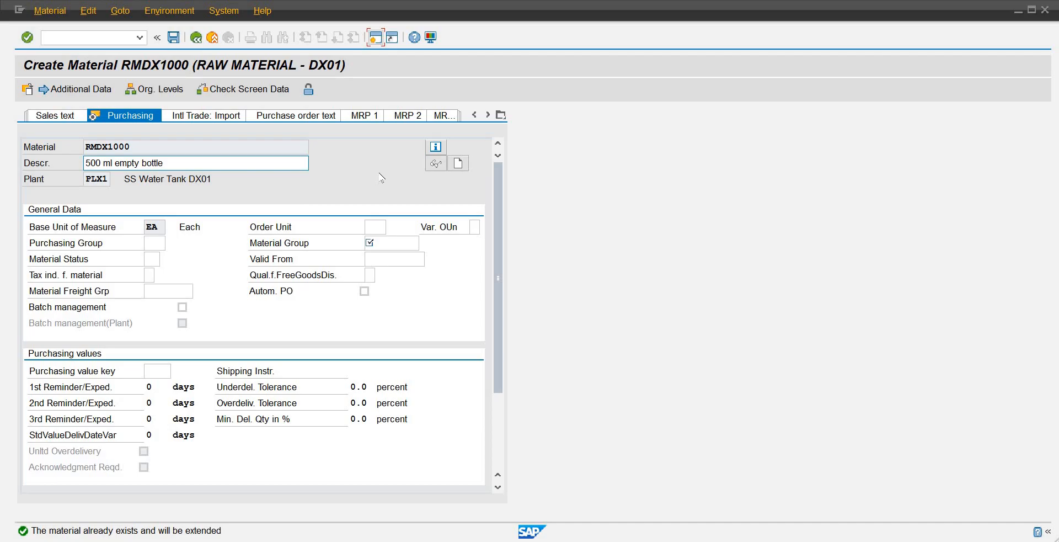
Step: Set the material's order unit to BAG and pick the Bottle material group, ADP, by searching the group list for bottle
left_click(386, 227)
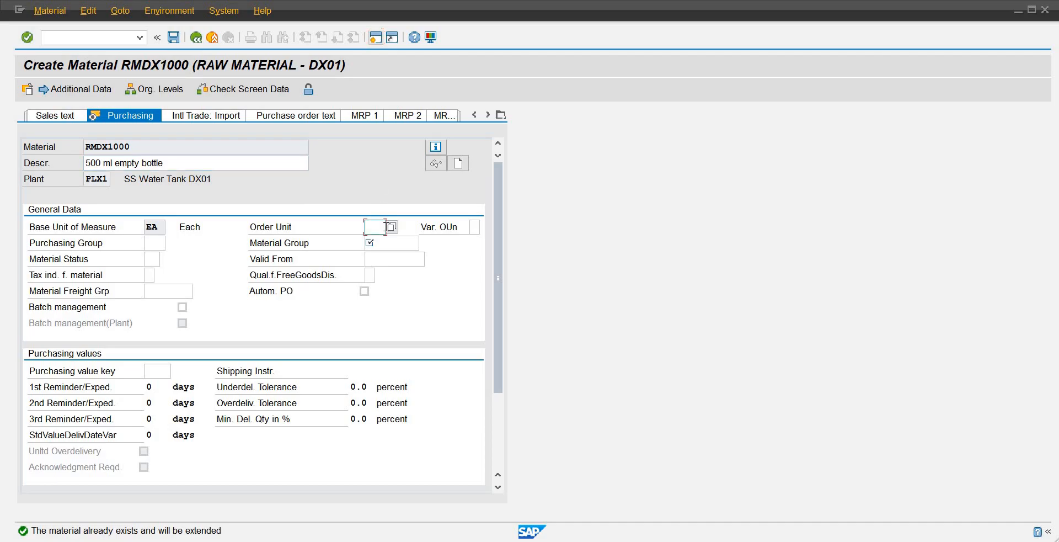
type("Bag")
left_click(381, 240)
left_click(418, 244)
left_click(423, 244)
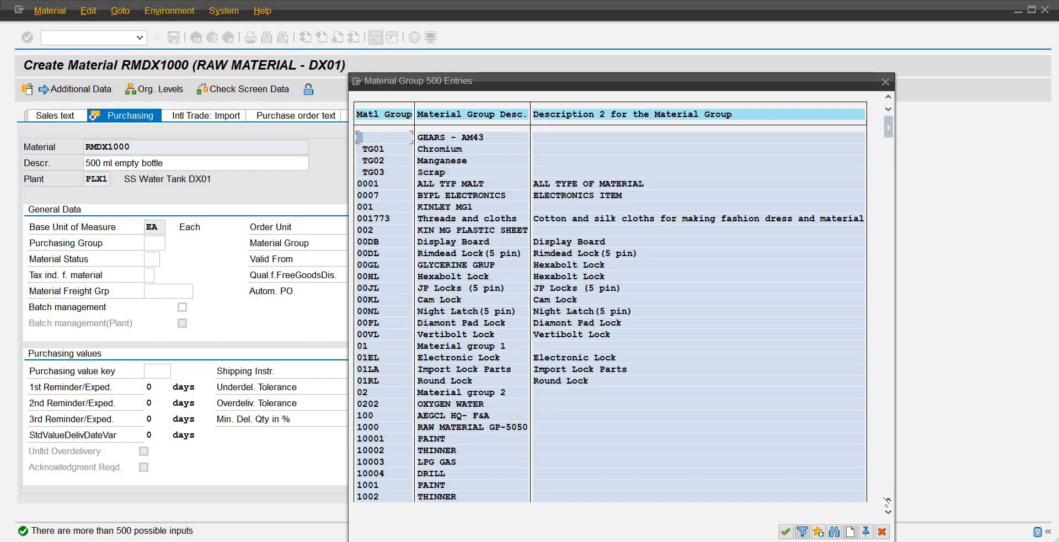
left_click(834, 531)
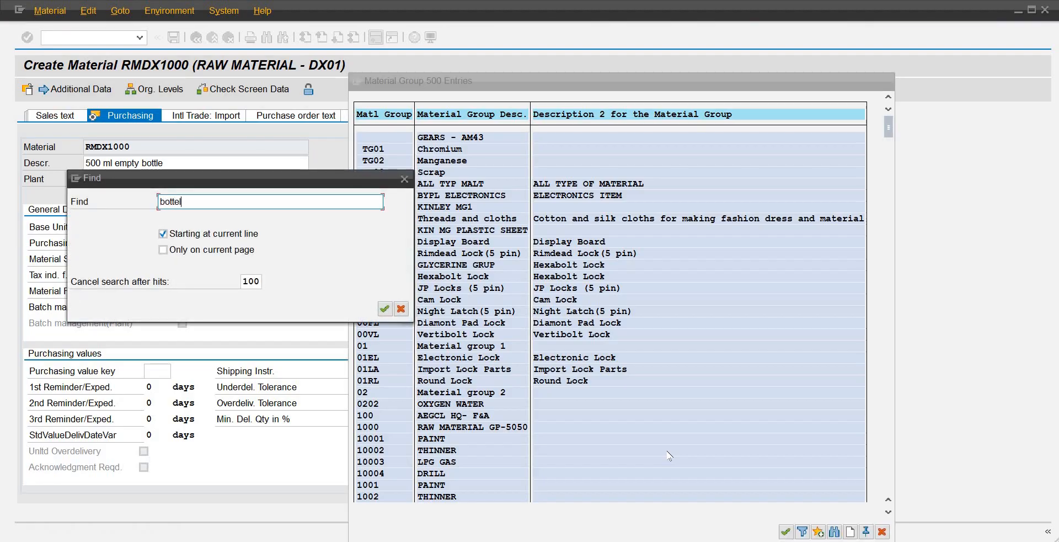
type("bottle")
key("Return")
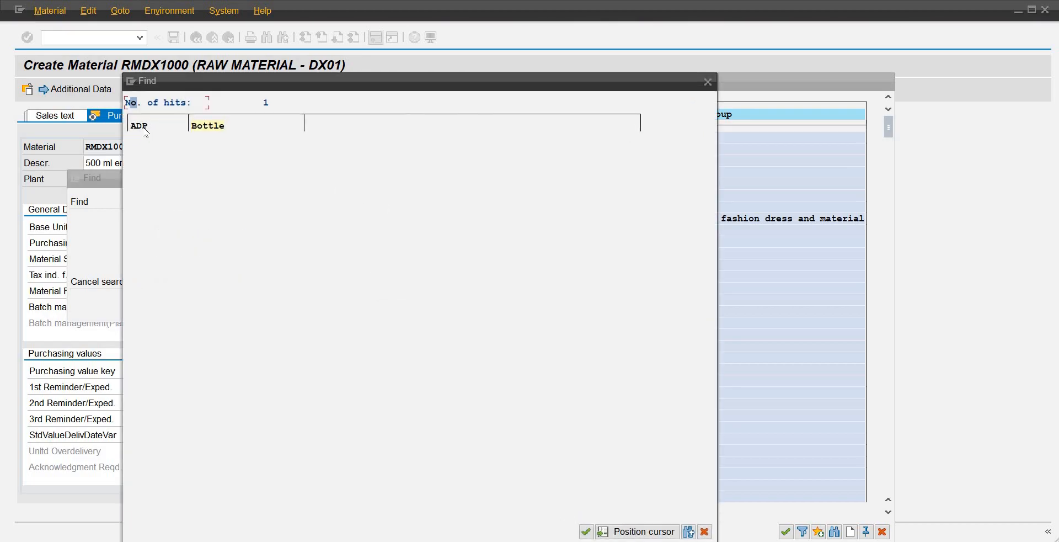
double_click(144, 127)
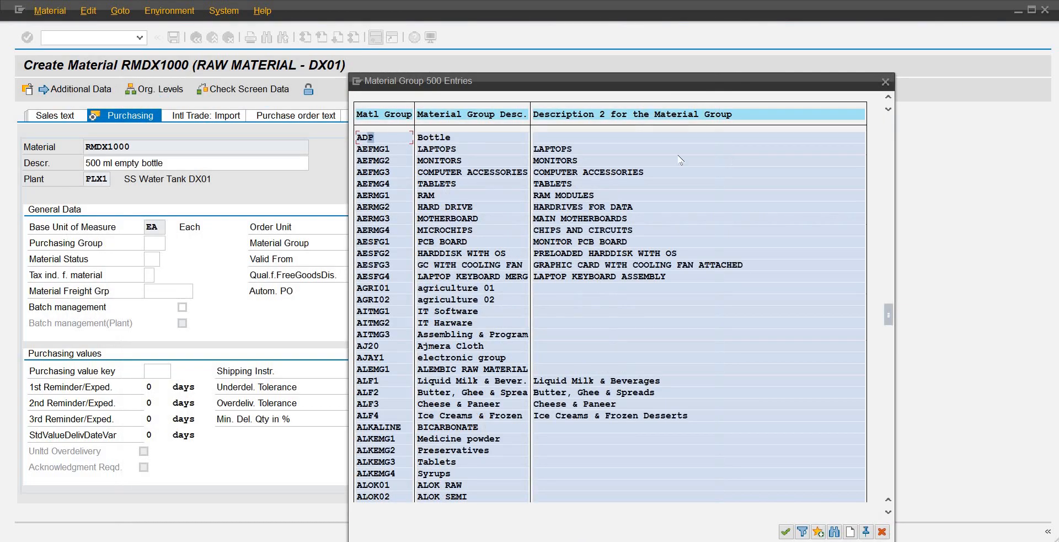
double_click(369, 139)
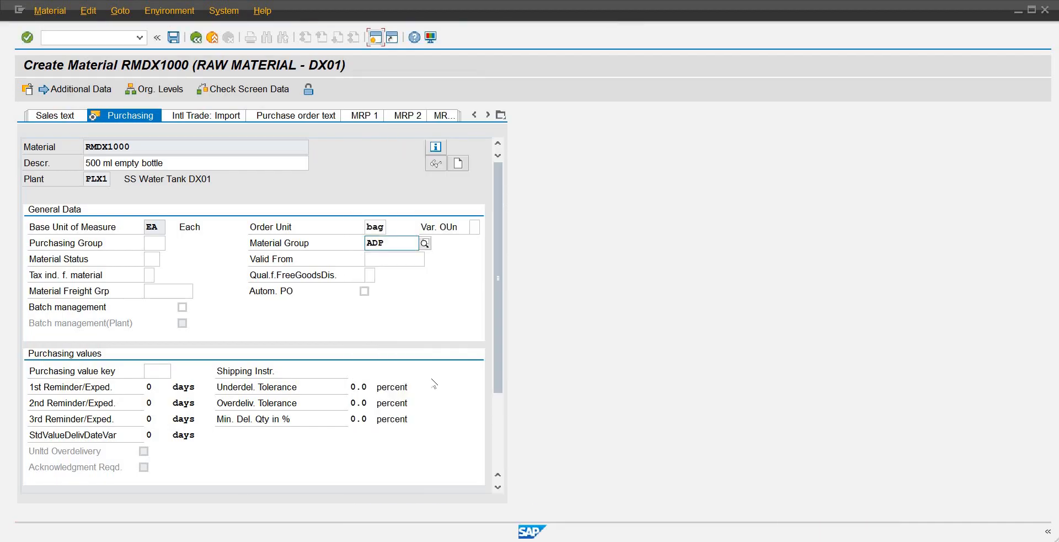
Step: Enter 1000 EA in the conversion of the BAG order unit to the base unit and save the material
scroll(381, 369, "down", 3)
scroll(381, 368, "up", 3)
key("Return")
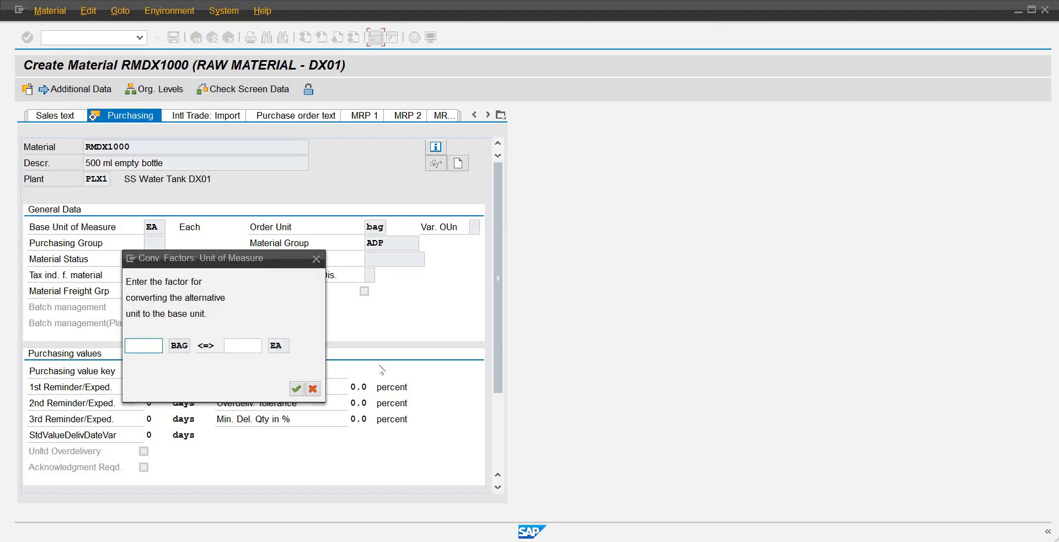
key("Tab")
type("1000")
key("Return")
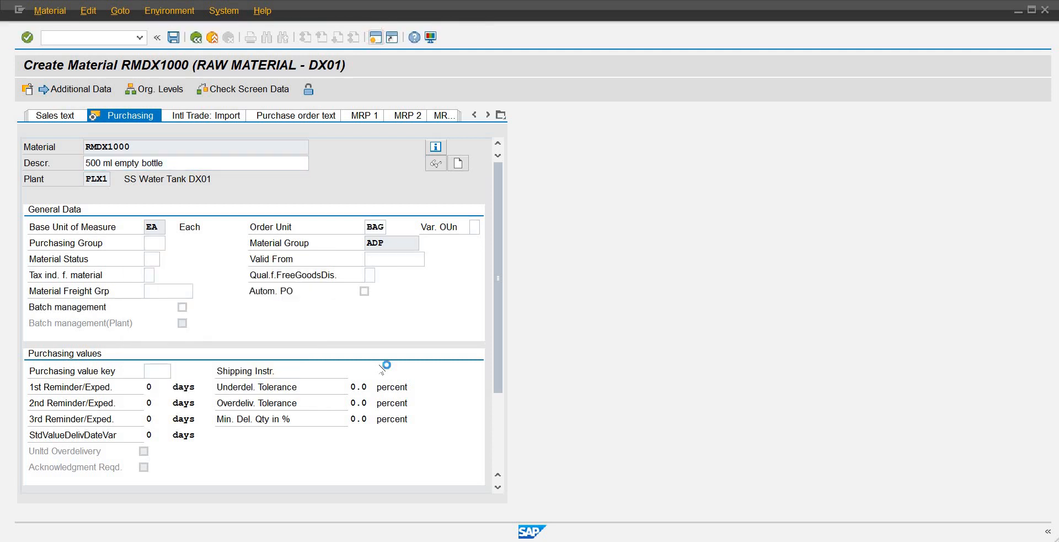
left_click(218, 301)
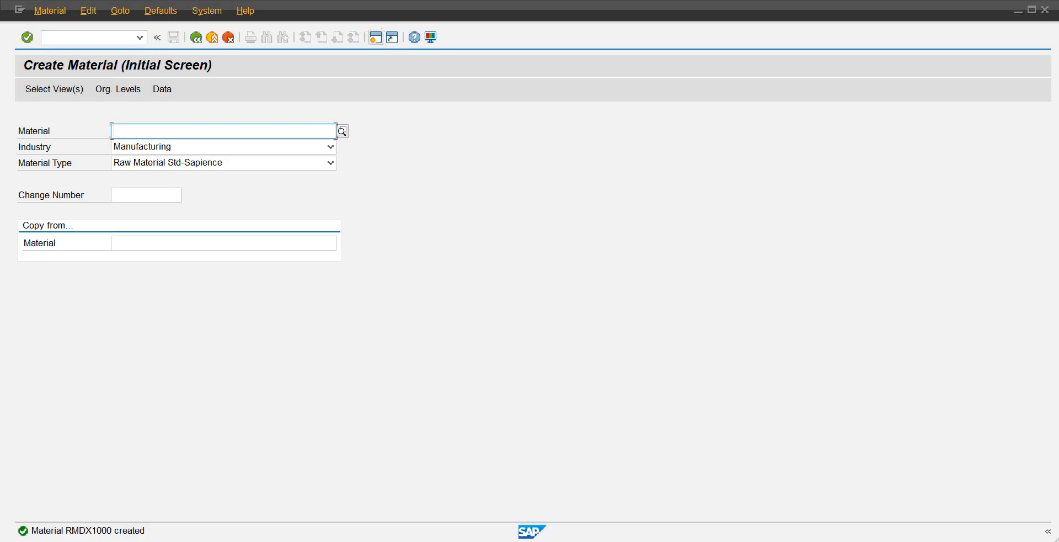
Step: Switch to the Create Purchase Requisition window, abandon its unsaved entry and start a fresh requisition with ME51N
left_click(471, 496)
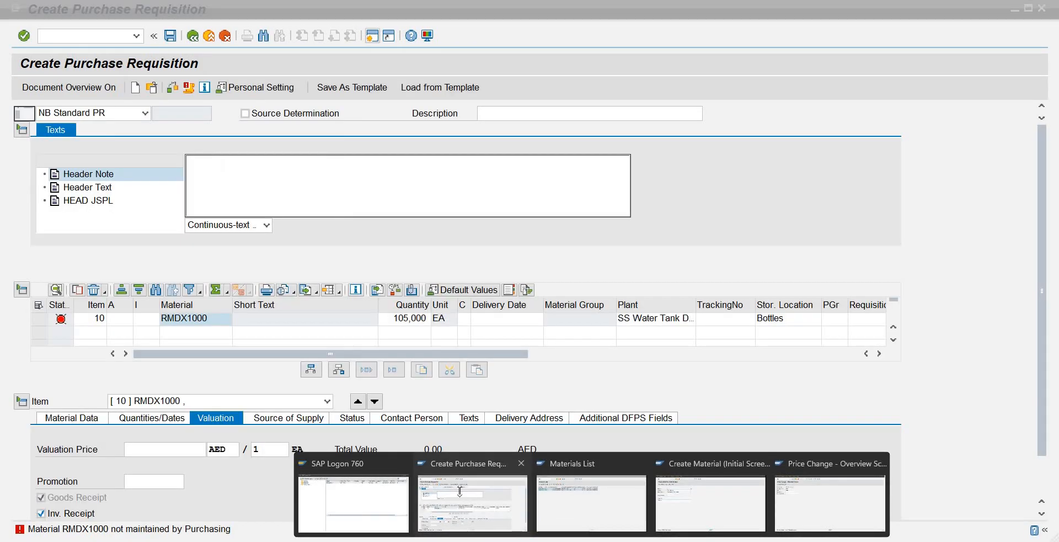
left_click(468, 419)
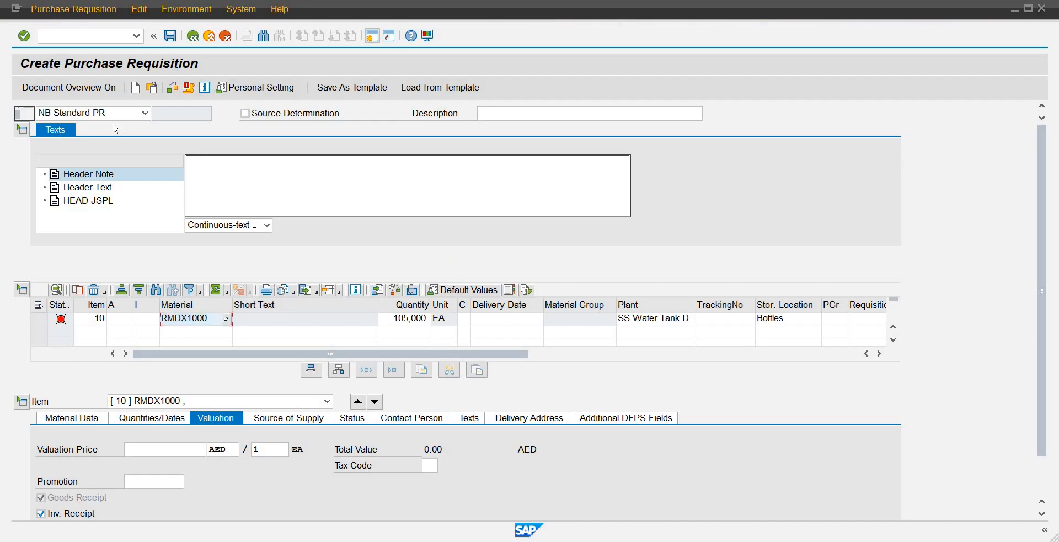
left_click(100, 40)
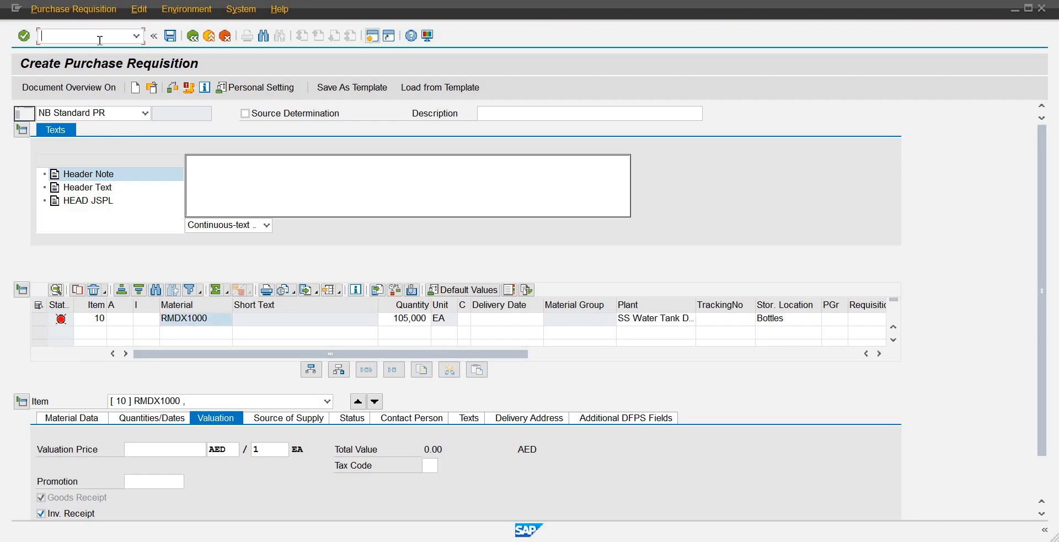
type("/n")
key("Return")
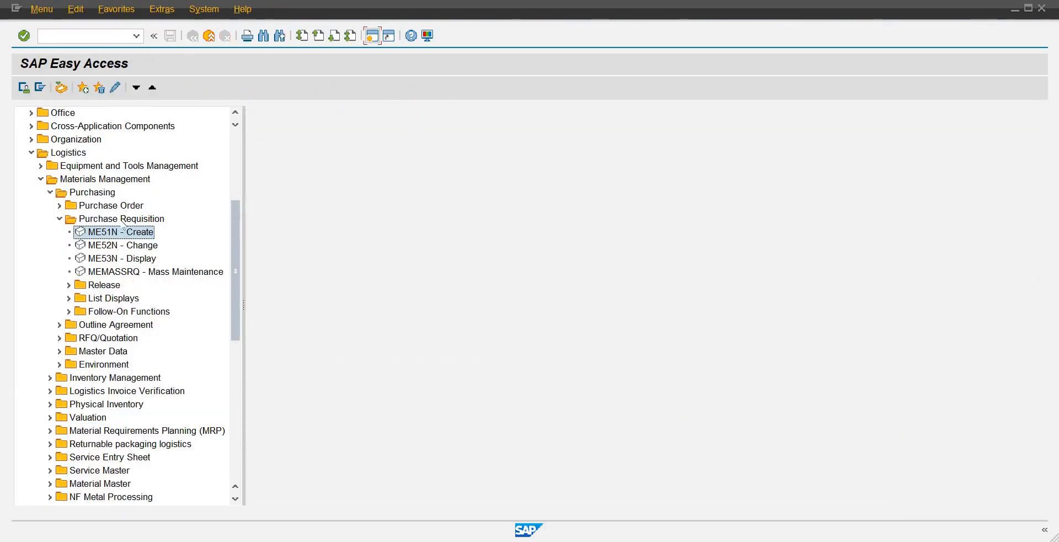
double_click(121, 232)
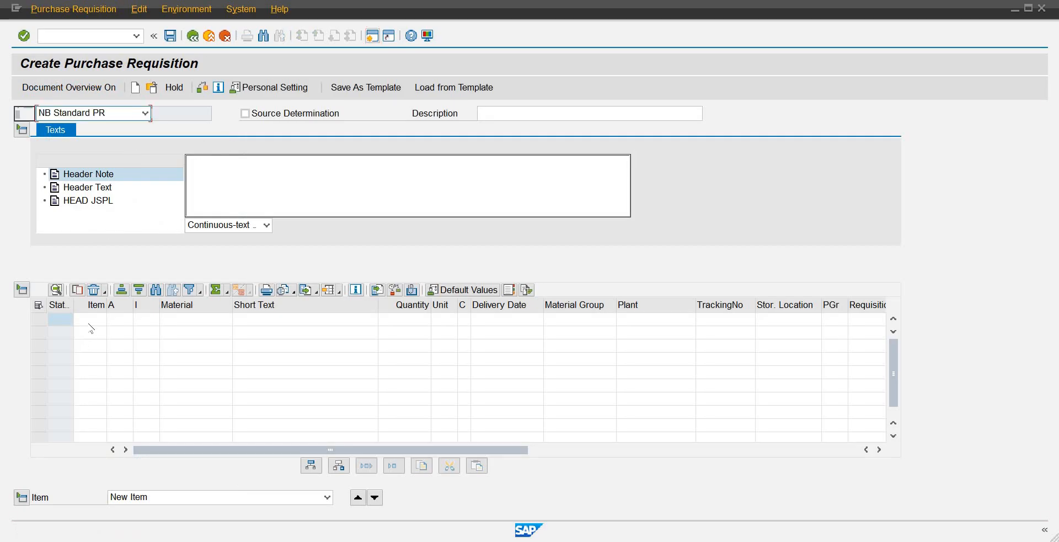
Step: Enter requisition item 10 for material RMDX1000 with a quantity of 105000 EA
left_click(92, 325)
type("10")
key("Tab")
key("Tab")
type("rm")
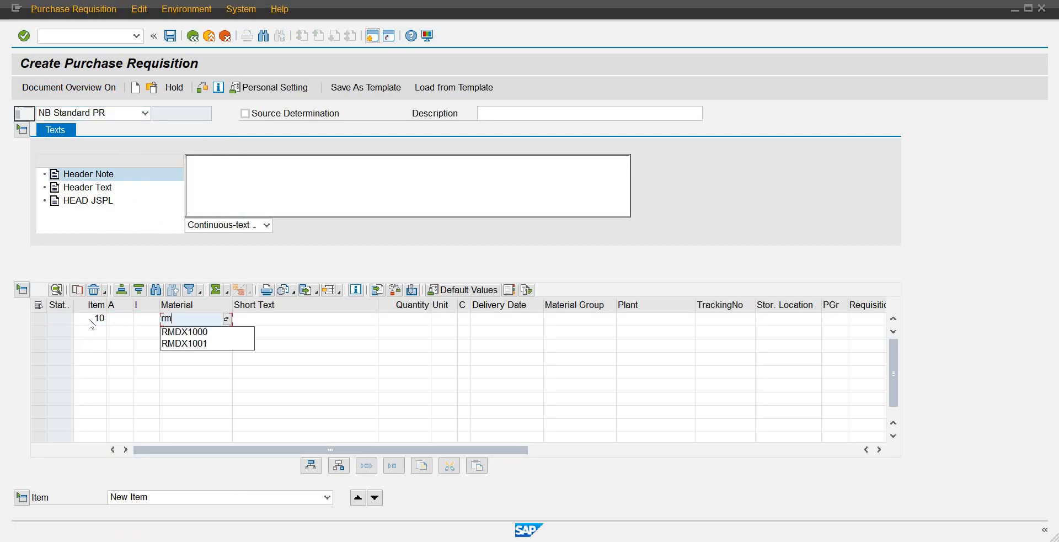
type("dx1000")
key("Tab")
key("Tab")
type("105000")
key("Tab")
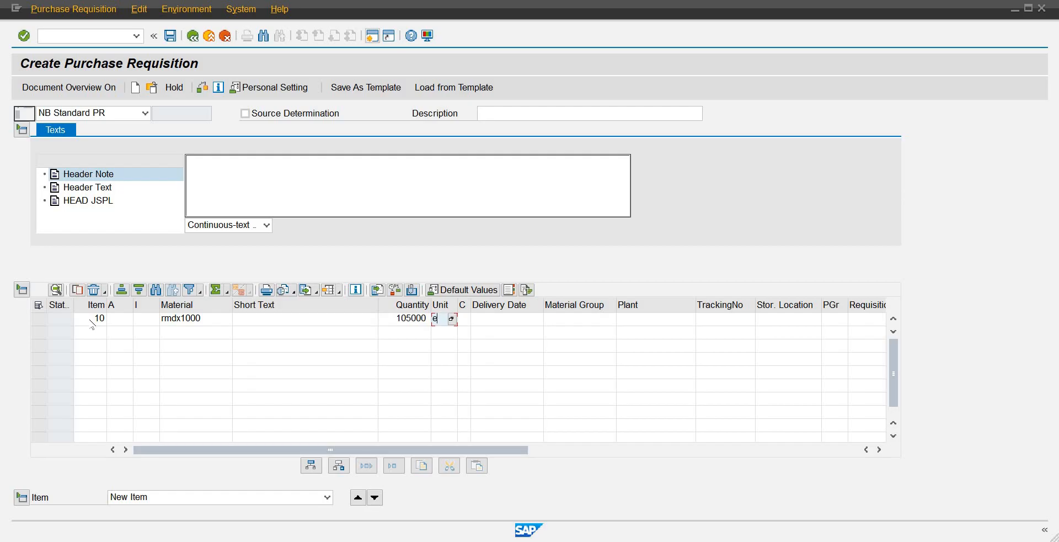
type("ea")
Step: Assign plant PLX1, material group ADP and storage location SL01 to the requisition item
key("Tab")
key("Tab")
key("Tab")
key("Tab")
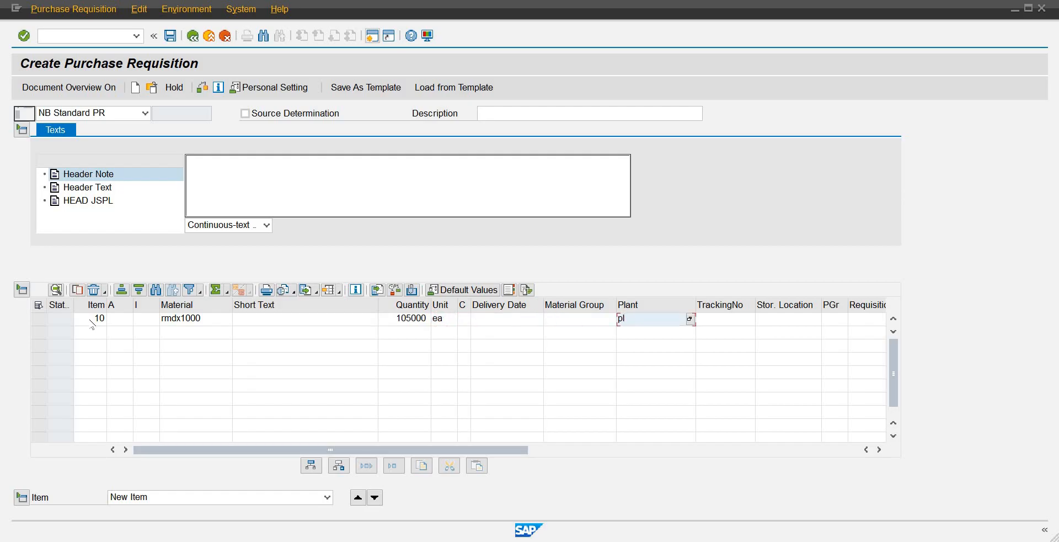
type("plx1")
left_click(559, 325)
type("adp")
key("Tab")
key("Tab")
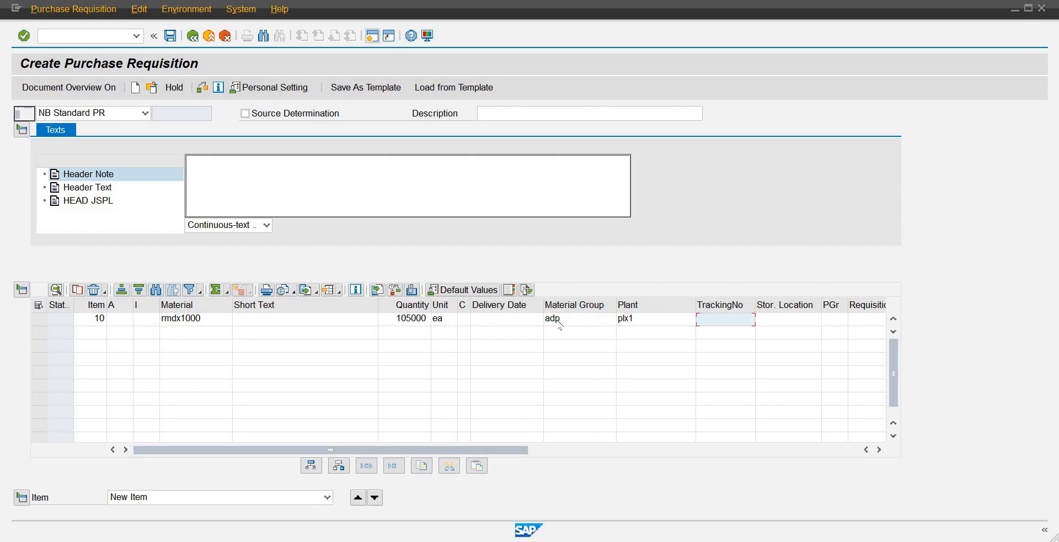
key("Tab")
type("s")
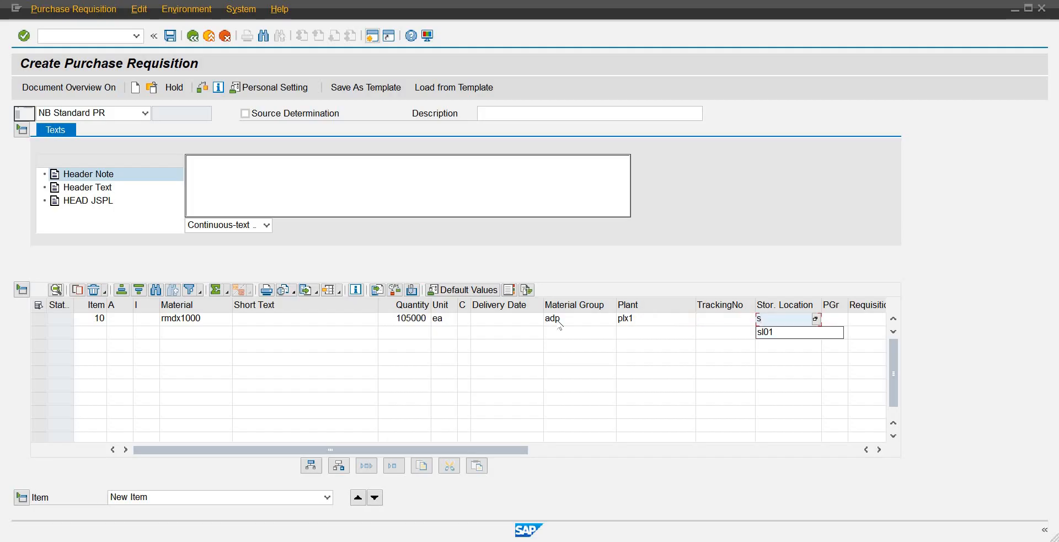
type("l01")
key("Return")
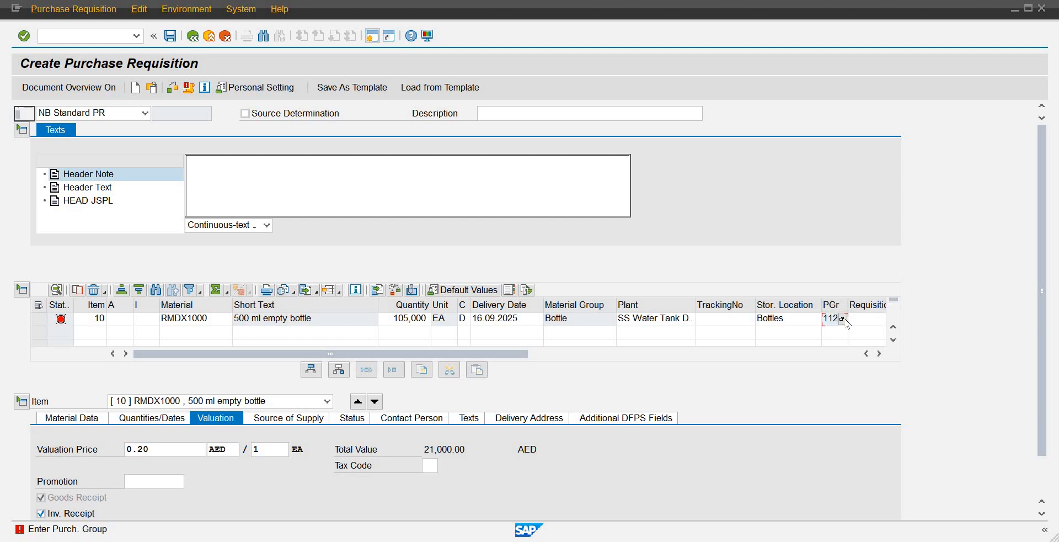
Step: Set the item's purchasing group to 112, accept the delivery date and save the purchase requisition
key("Return")
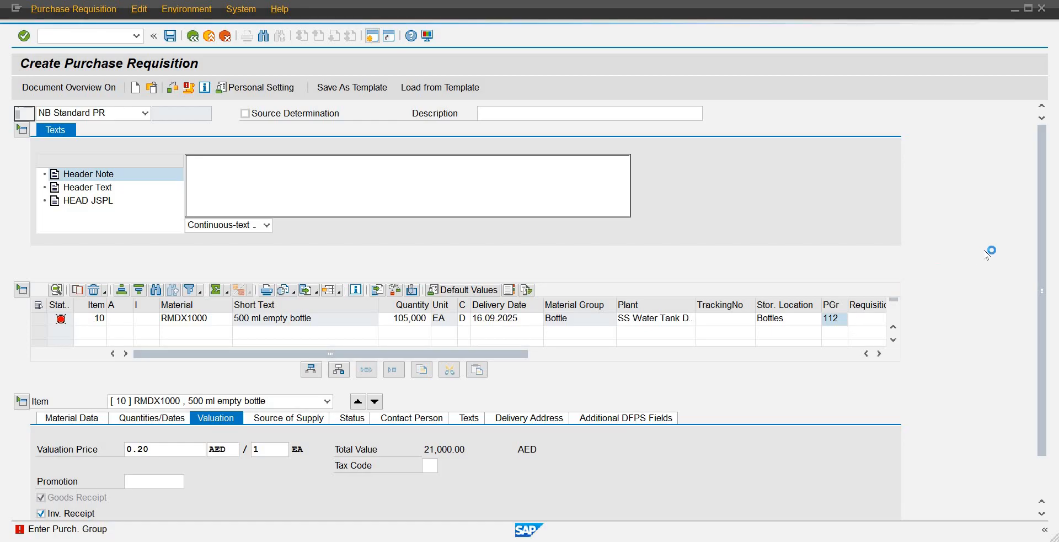
left_click_drag(1043, 219, 1032, 288)
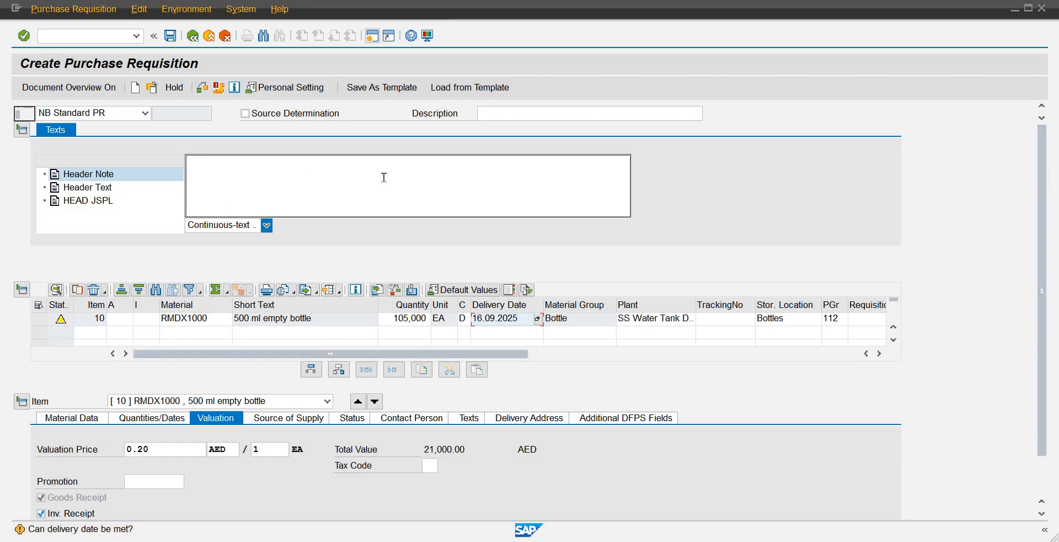
key("Return")
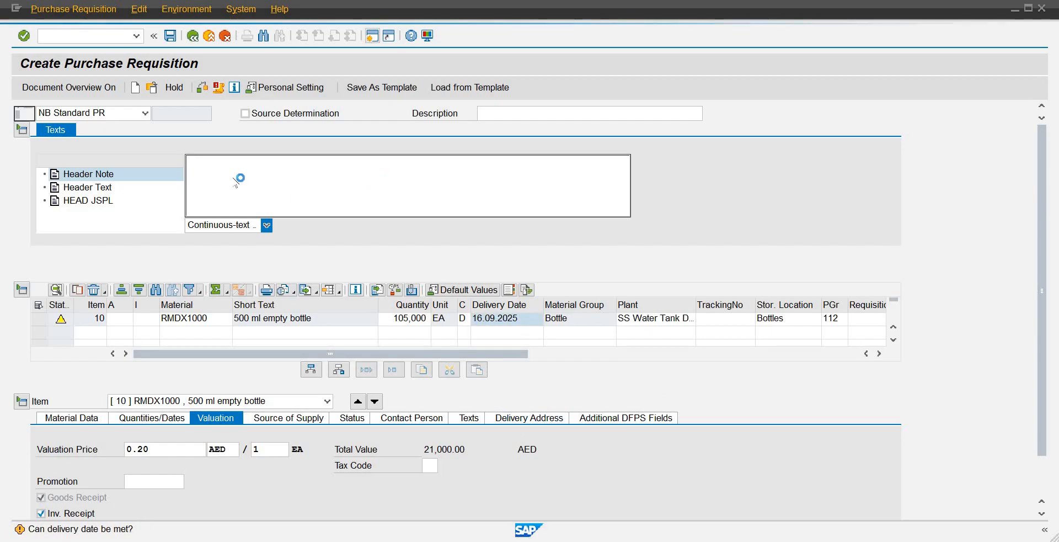
left_click(170, 41)
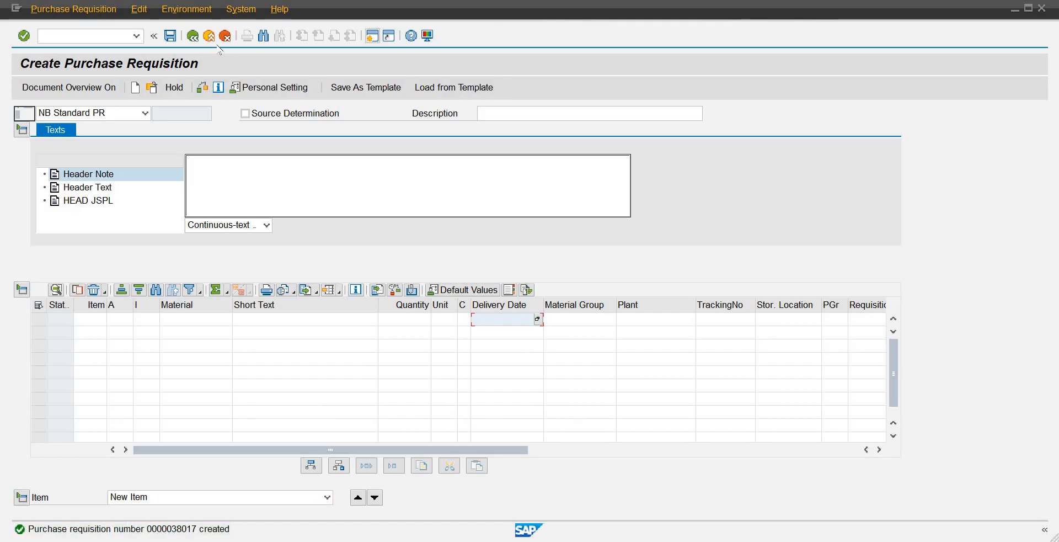
Step: Leave the requisition and open the ME41 transaction for creating a request for quotation
left_click(194, 38)
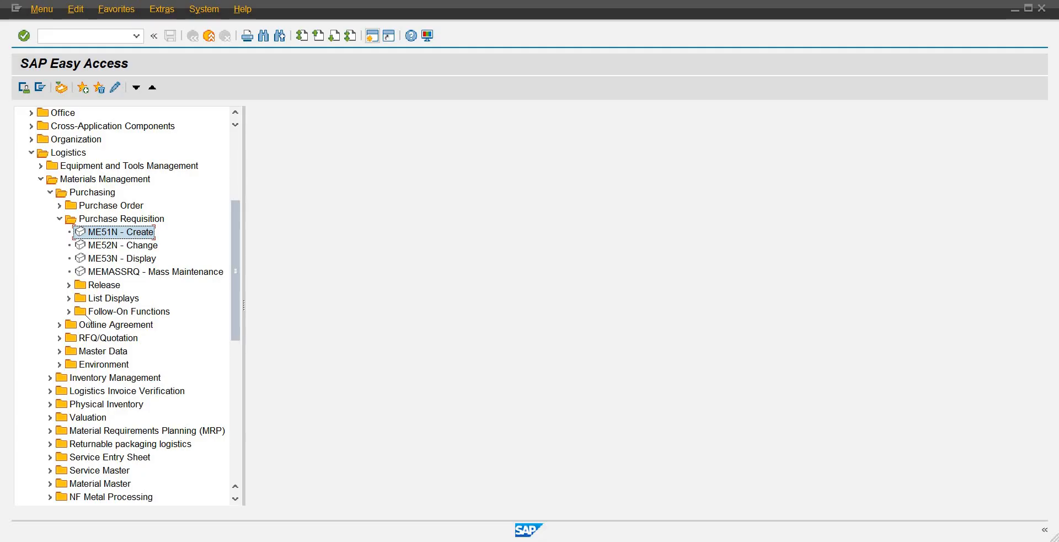
left_click(59, 337)
left_click(120, 351)
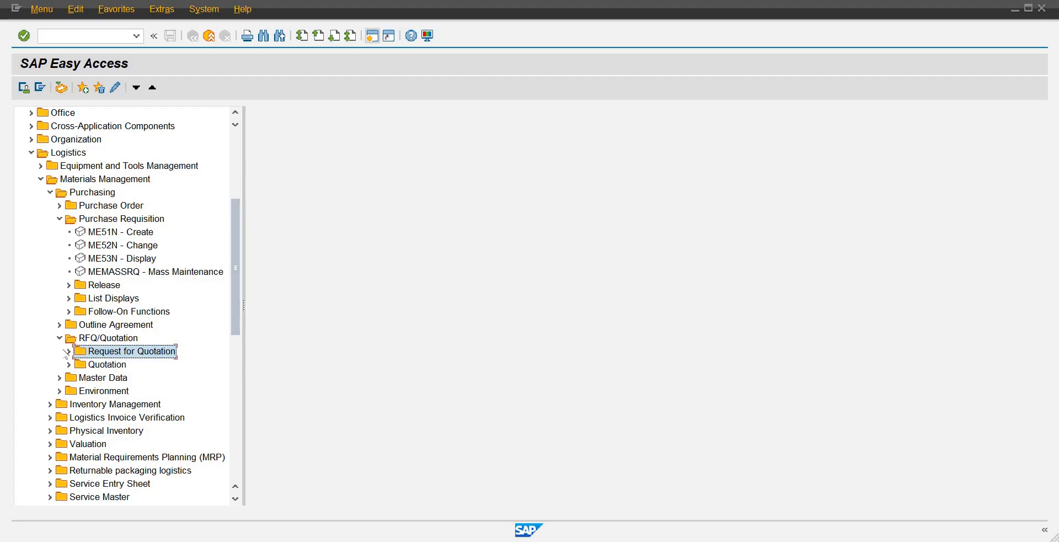
left_click(68, 351)
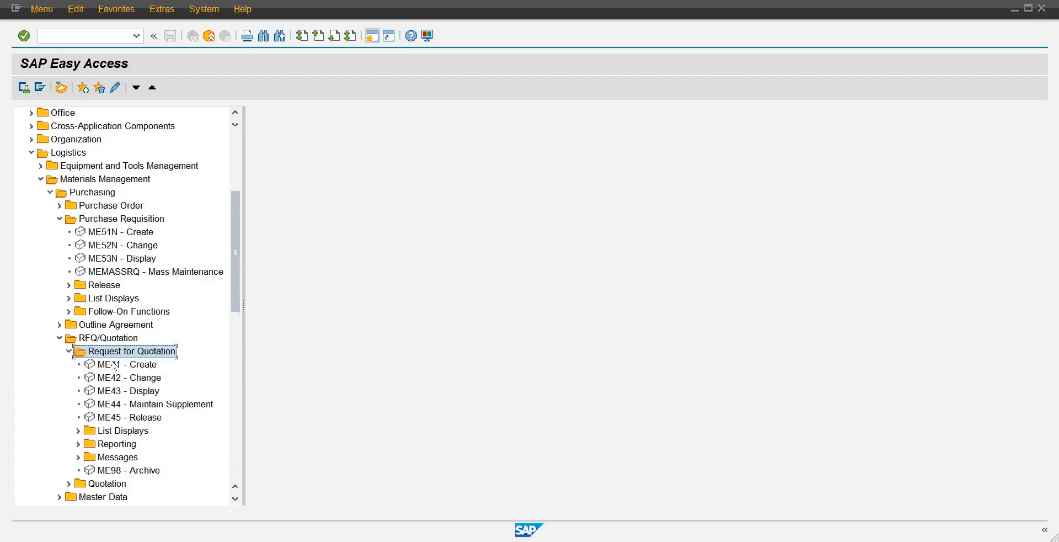
key("Down")
key("Return")
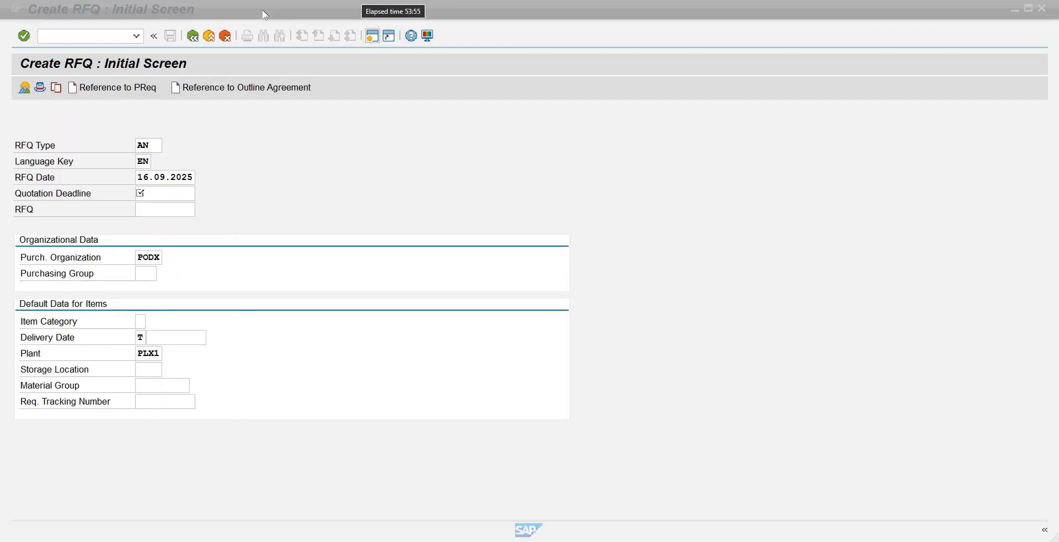
Step: Set the RFQ's quotation deadline to 18.09.2025 and its purchasing group to 112
left_click(262, 9)
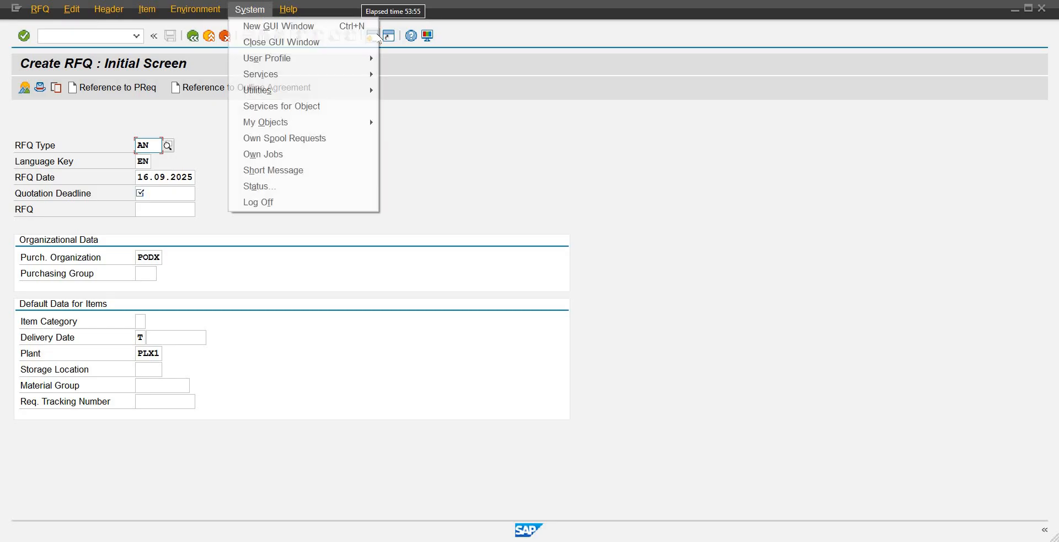
left_click(464, 151)
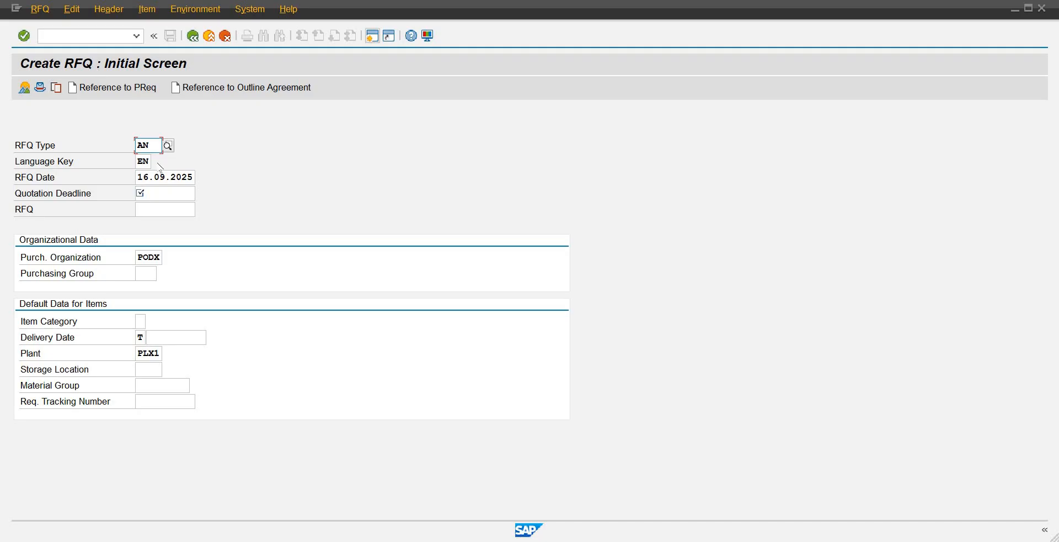
left_click(159, 193)
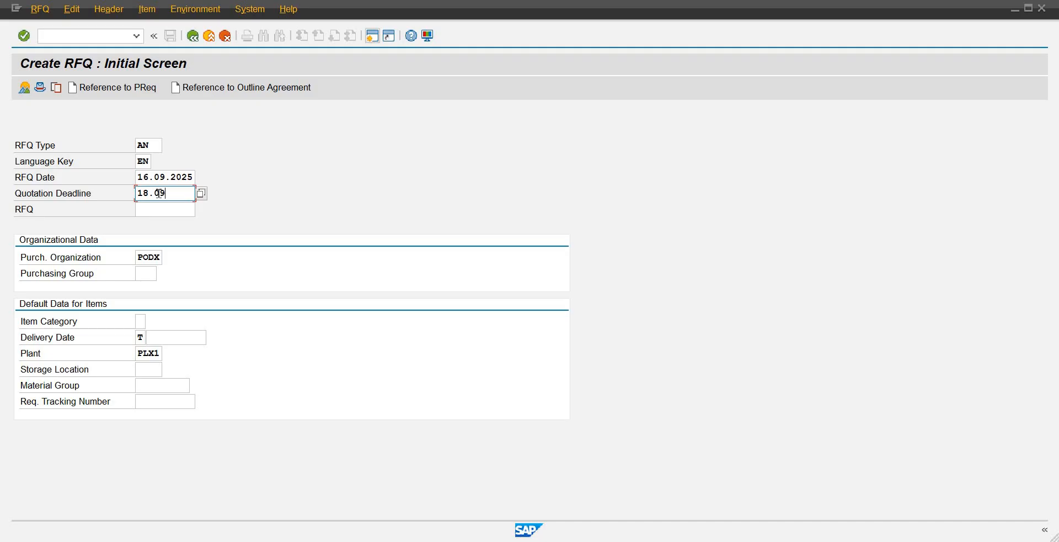
type("2025")
key("Tab")
key("Tab")
type("112")
key("Tab")
key("Tab")
key("Tab")
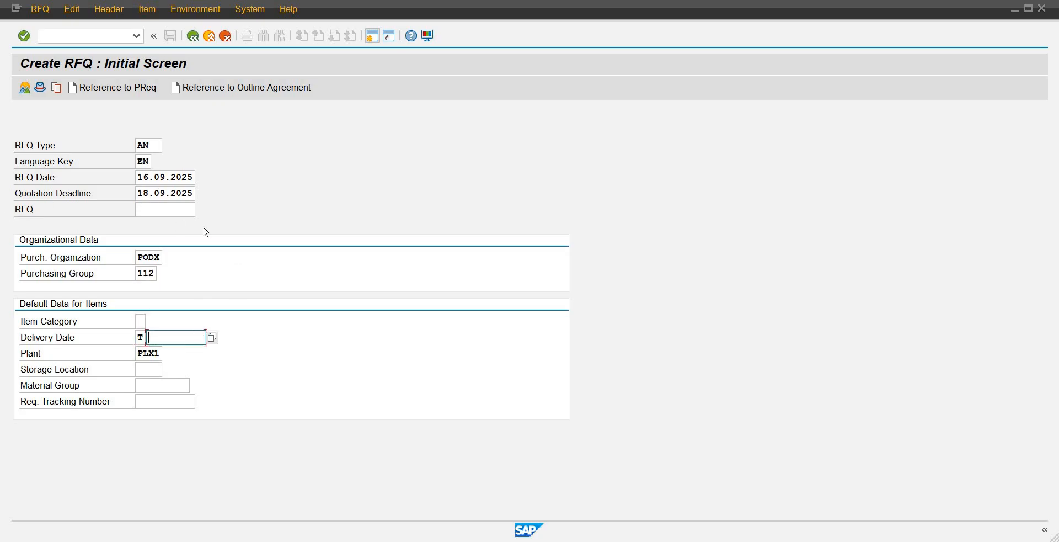
Step: Fill the default item data with delivery date 12.09.2025, storage location SL01 and material group ADP
left_click(216, 338)
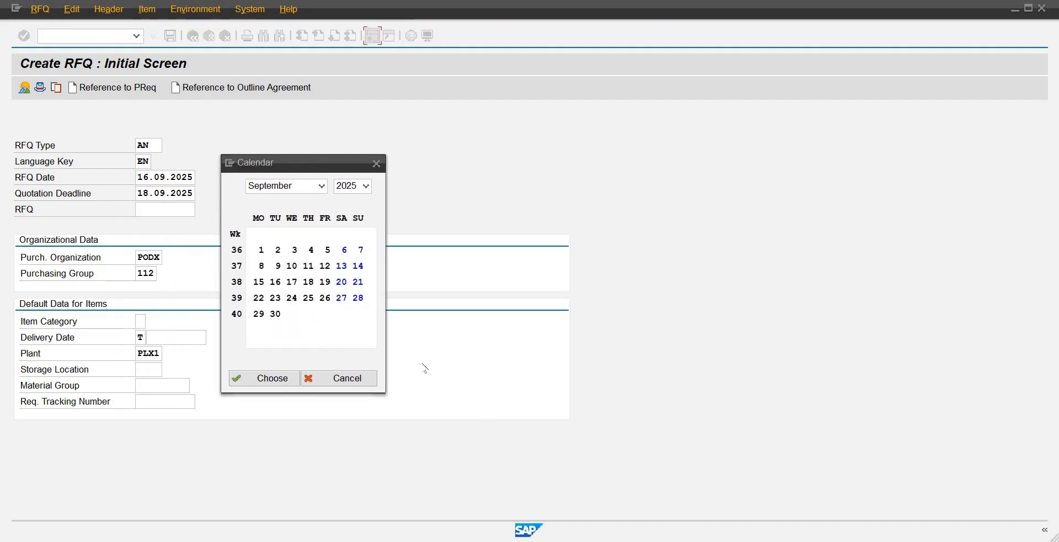
double_click(329, 269)
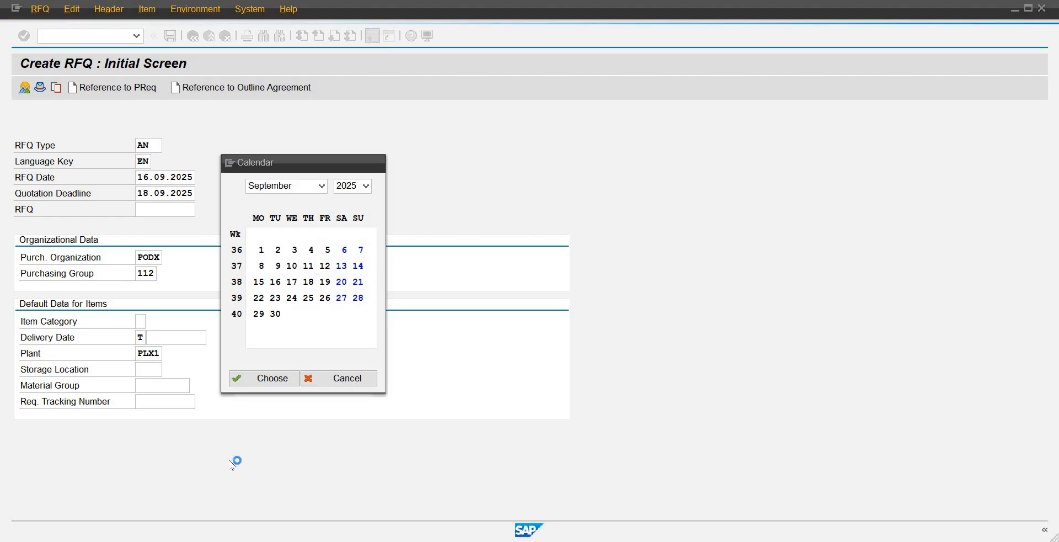
left_click(154, 369)
type("sl")
key("F4")
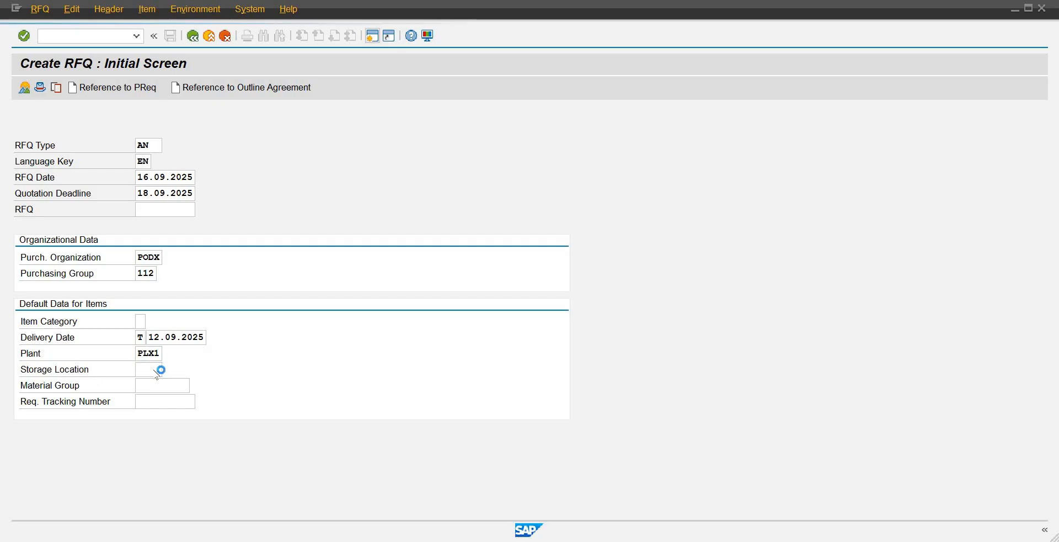
left_click(156, 385)
type("ADP")
key("Return")
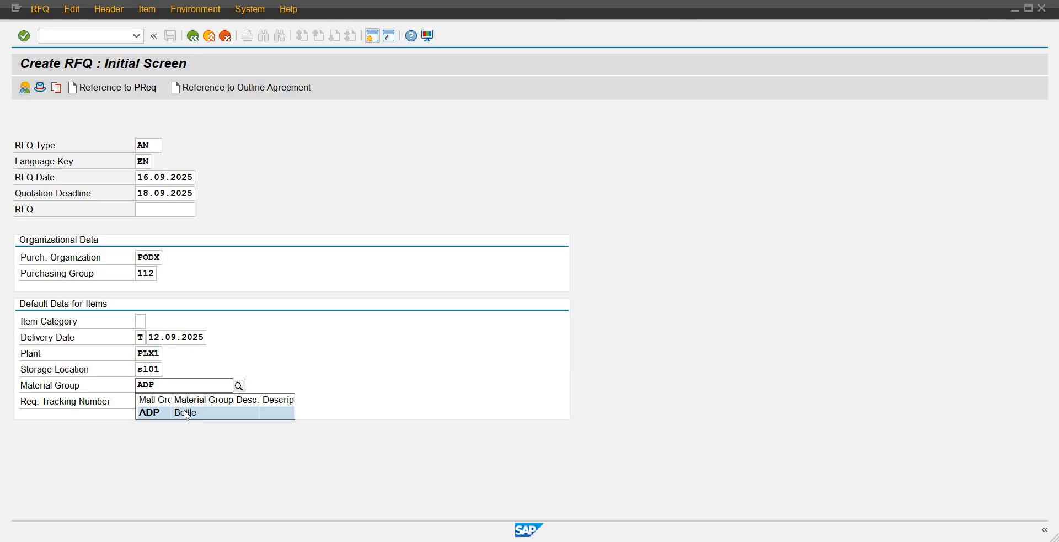
left_click(186, 411)
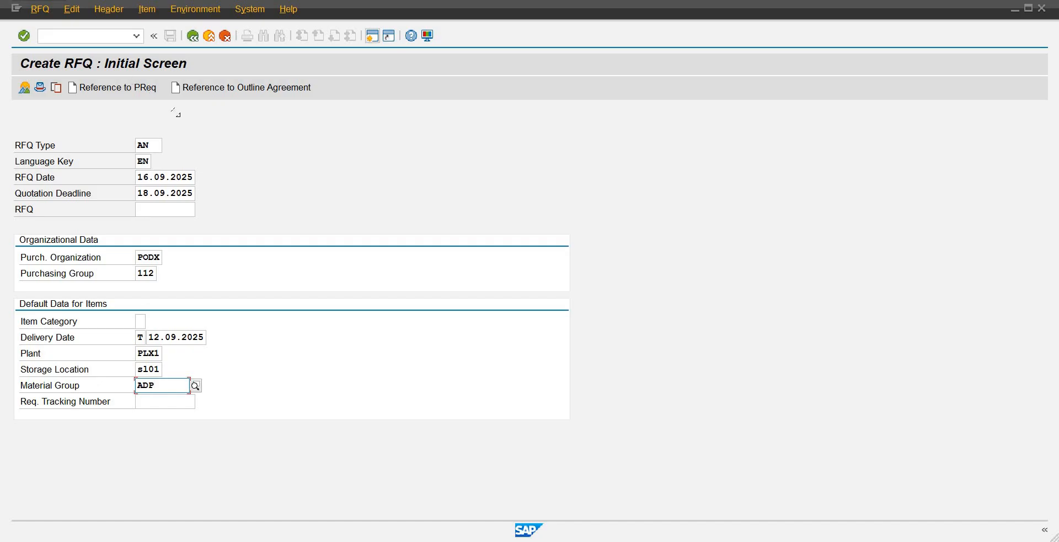
left_click(144, 194)
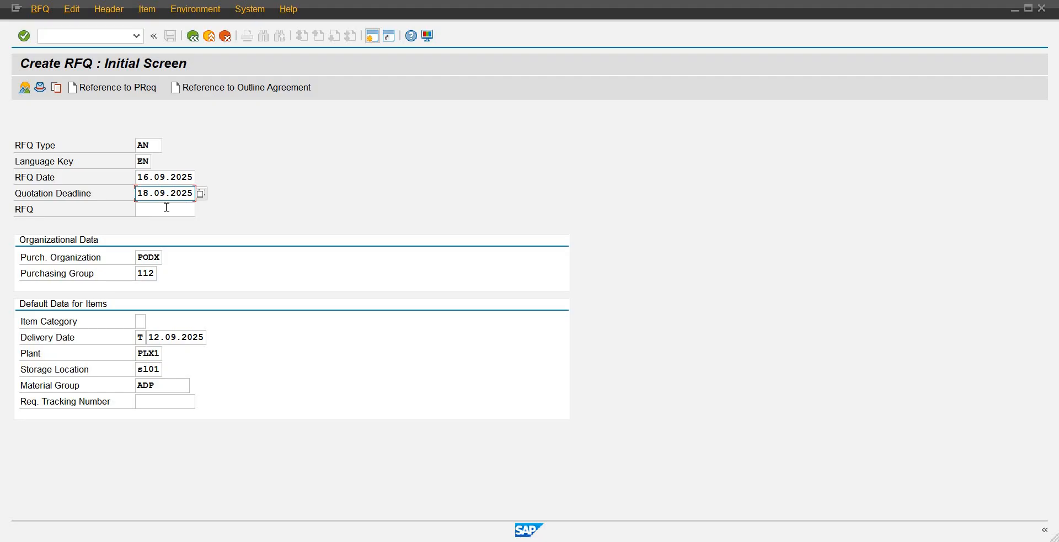
left_click(200, 194)
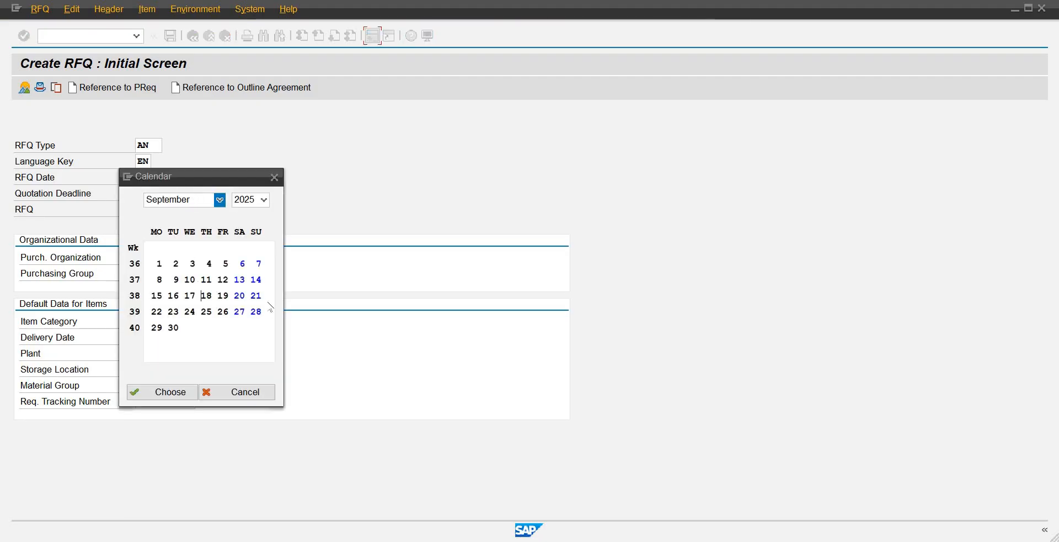
left_click(273, 176)
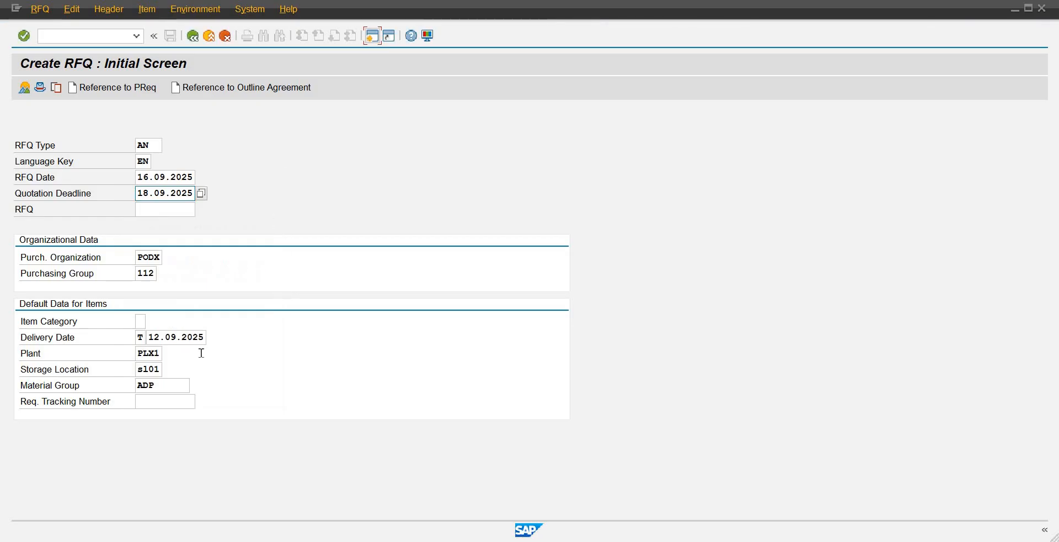
Step: Change the default delivery date to 25.09.2025 and continue to the RFQ item overview
left_click(204, 340)
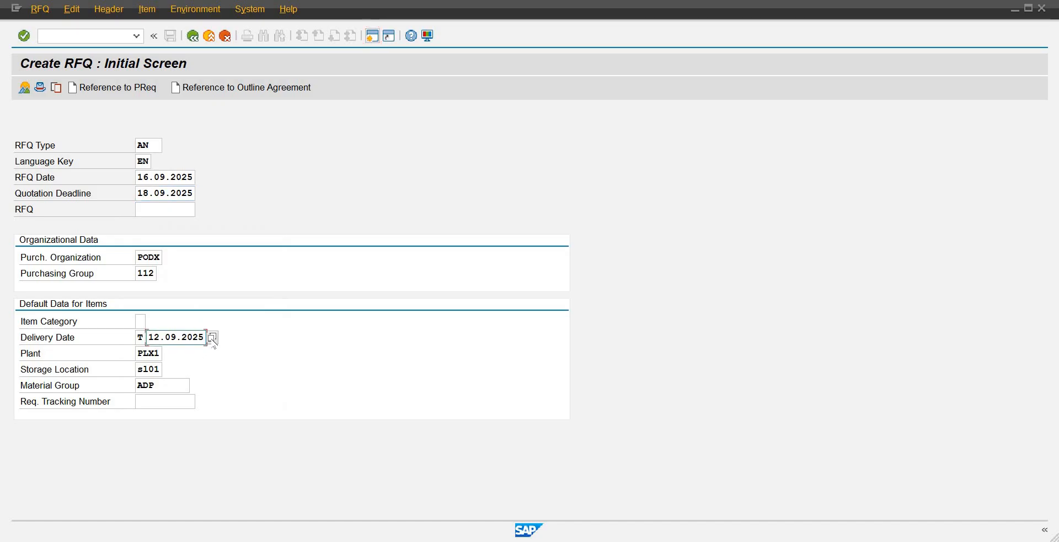
left_click(212, 337)
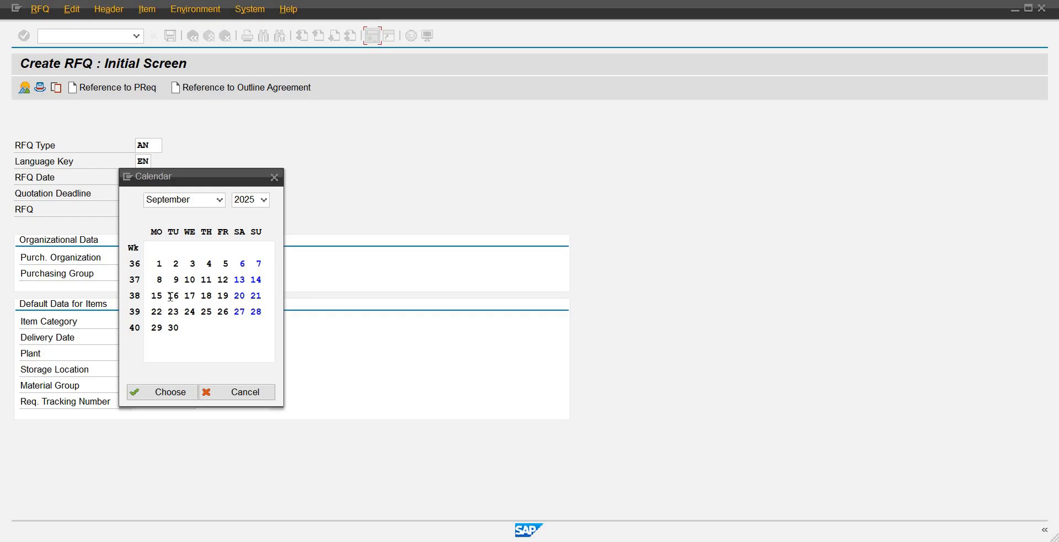
double_click(209, 311)
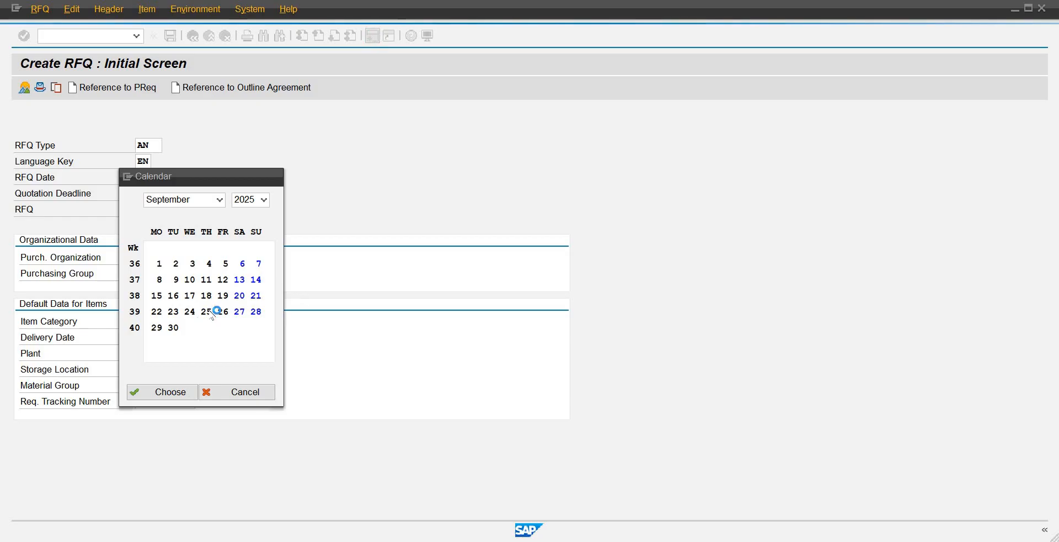
key("Return")
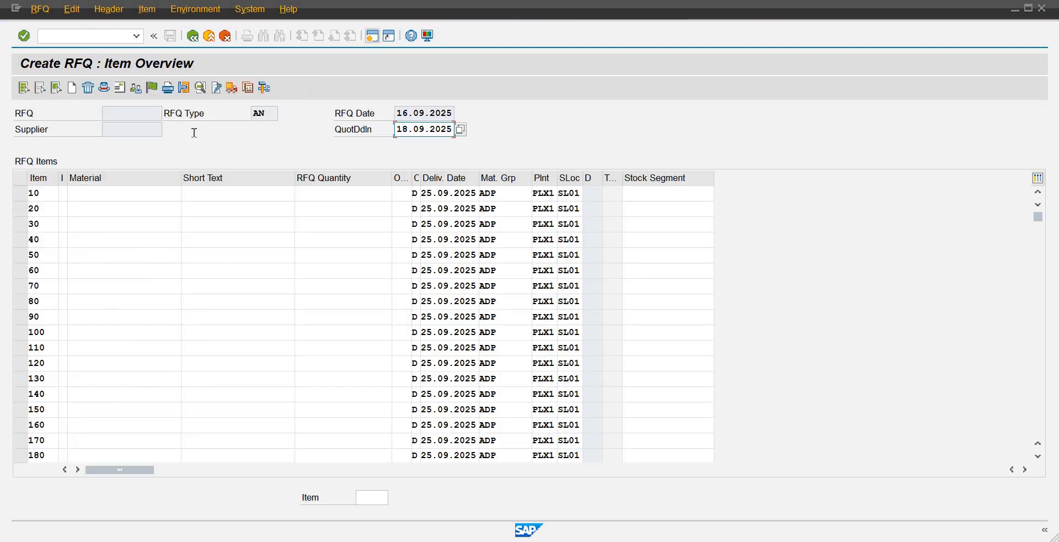
Step: Enter material RMDX1000 with an RFQ quantity of 105000 for item 10
left_click(106, 193)
type("rmdx1")
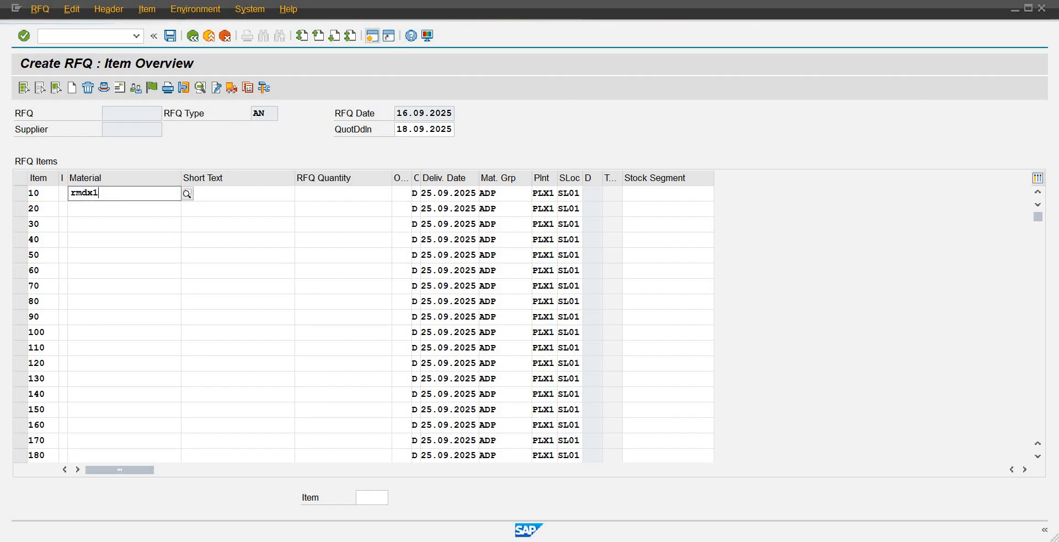
type("000")
key("Tab")
key("Tab")
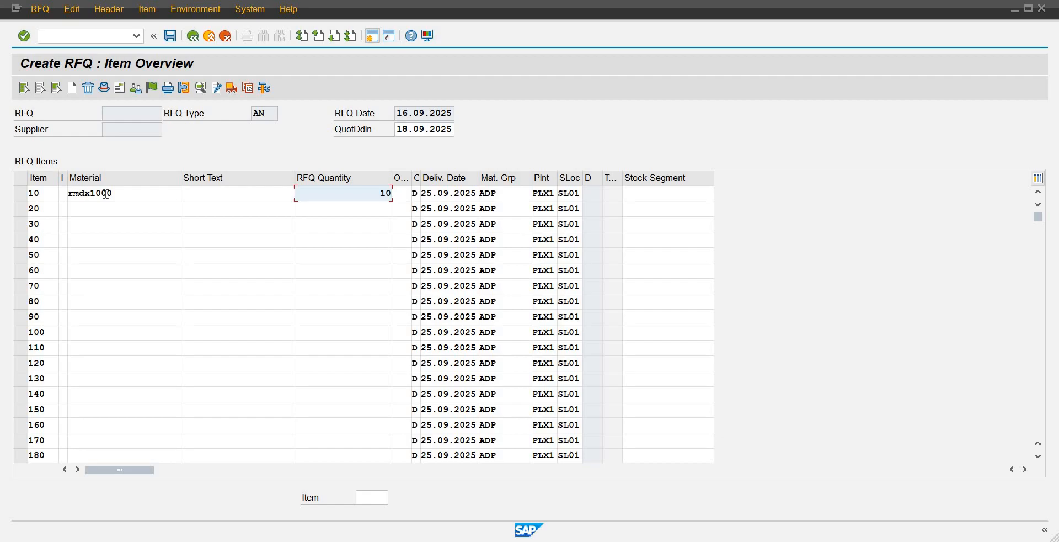
type("1050")
key("BackSpace")
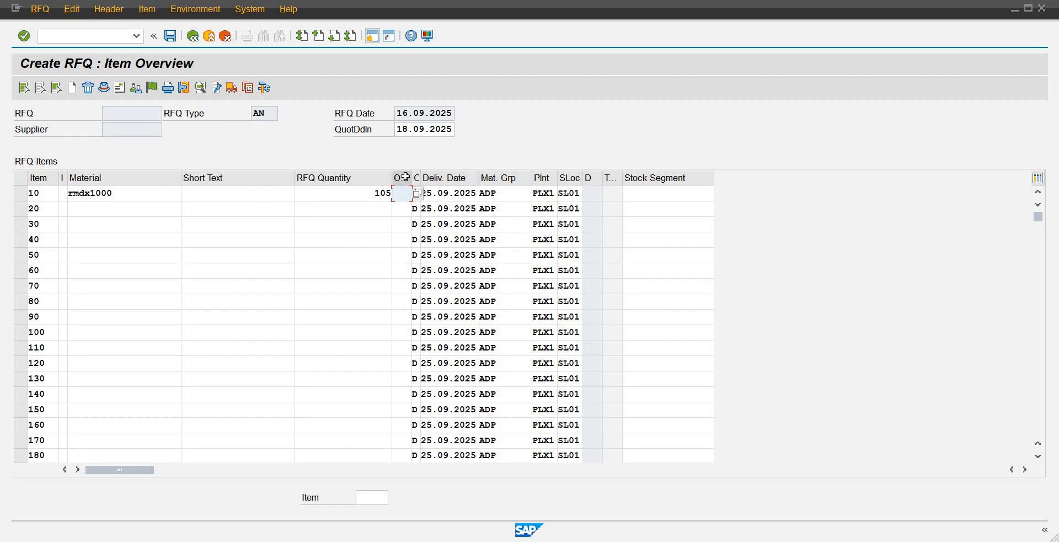
left_click(402, 194)
key("shift+Tab")
type("105000")
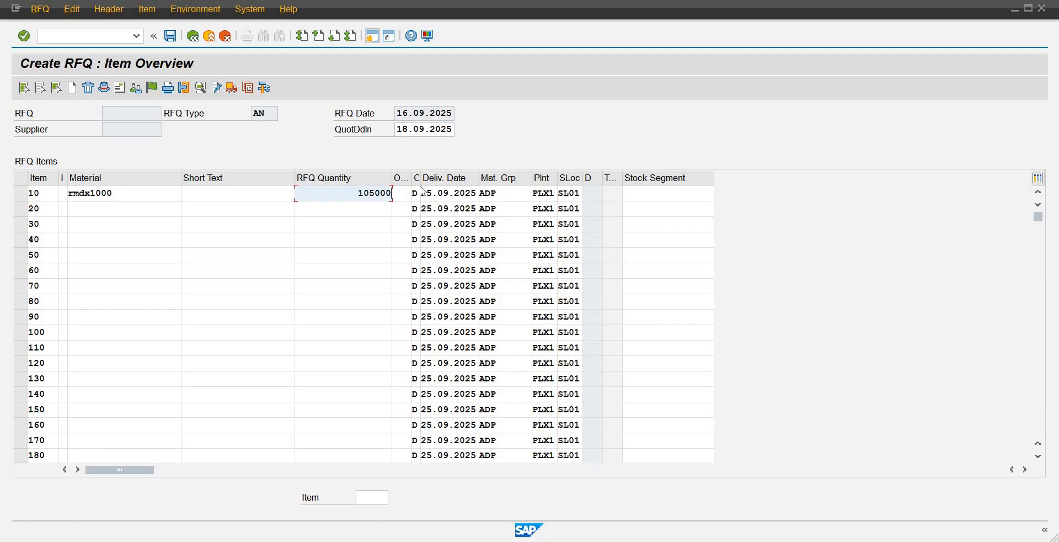
key("Return")
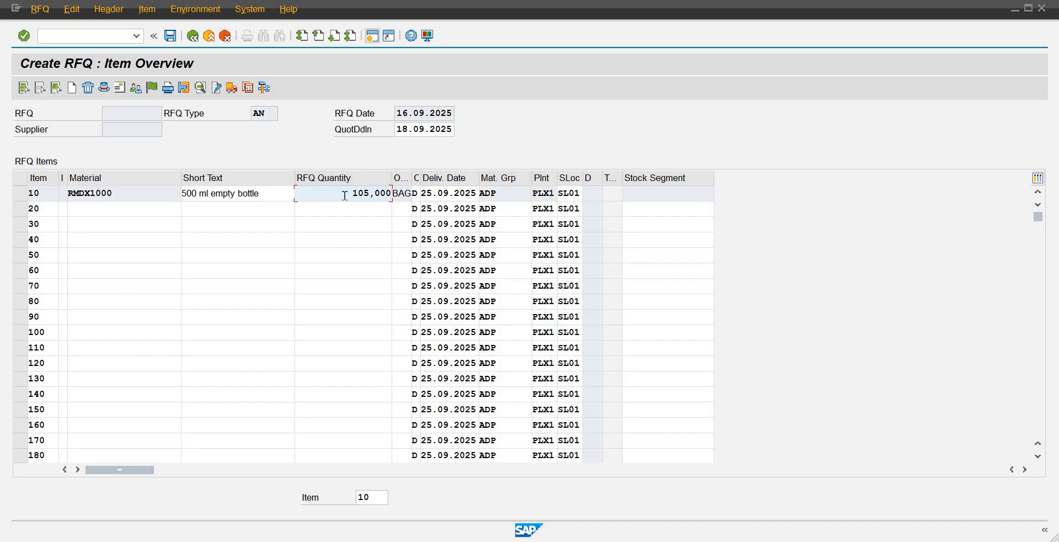
Step: Change the RFQ quantity of item 10 to 105
key("ctrl+a")
type("105")
key("Return")
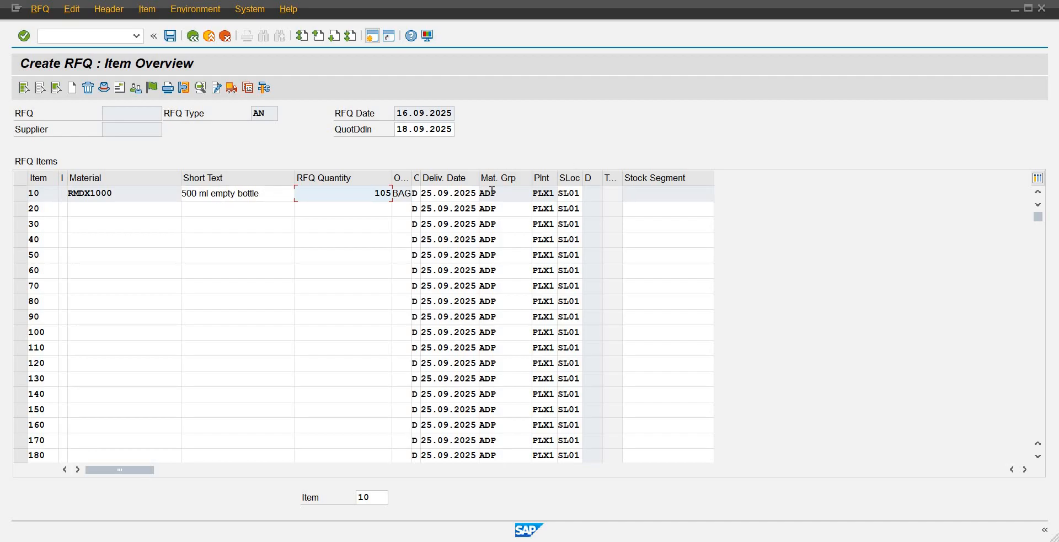
Step: Assign the supplier Domestic Vendor-002-IS01 in the RFQ's supplier address and return to the item overview
left_click(110, 9)
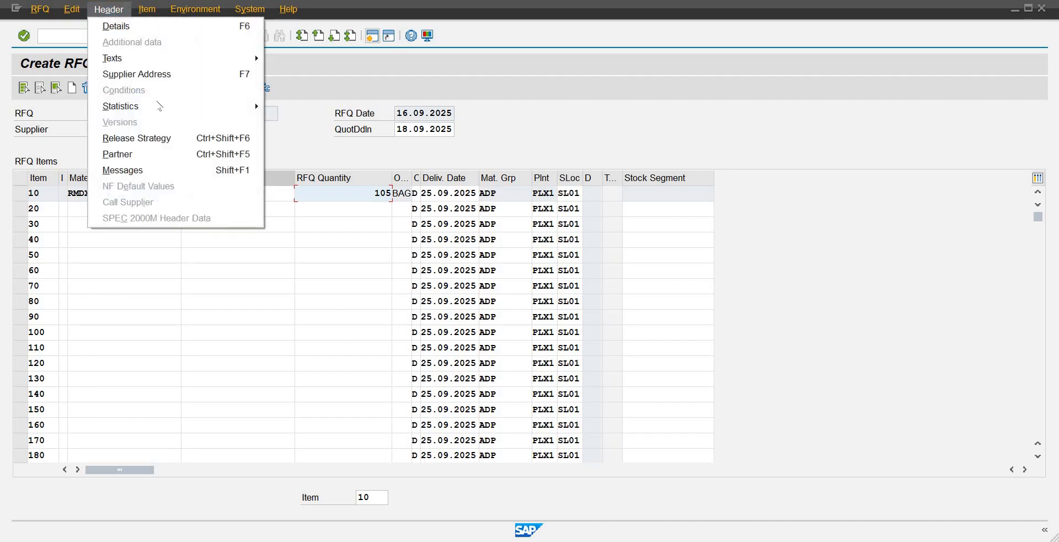
left_click(170, 75)
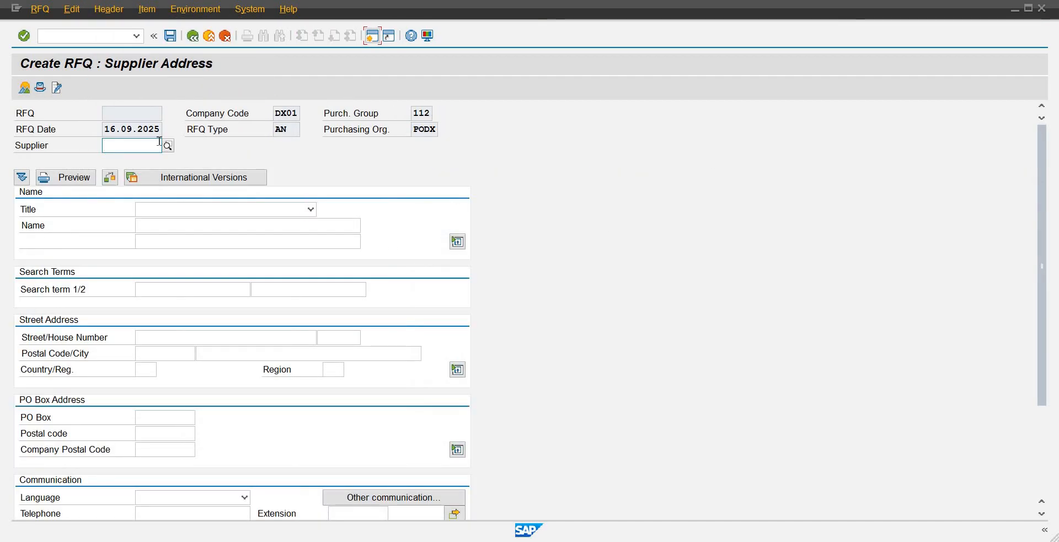
left_click(168, 146)
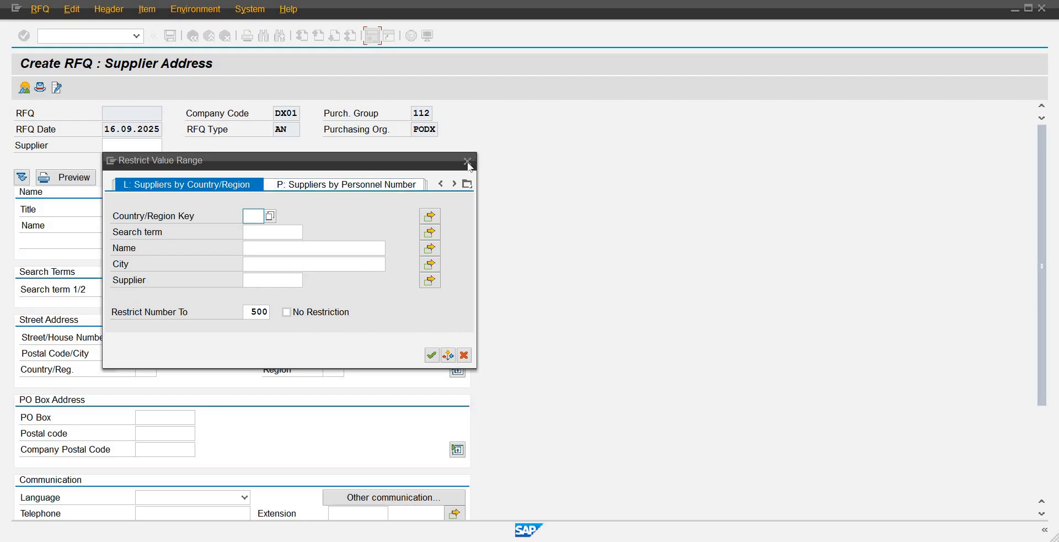
left_click(232, 184)
key("Escape")
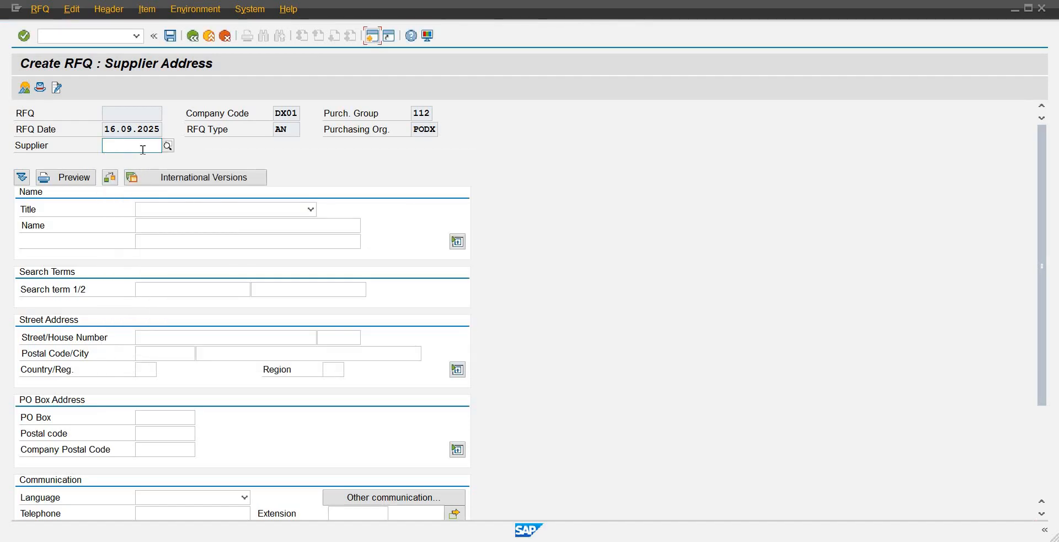
type("1111")
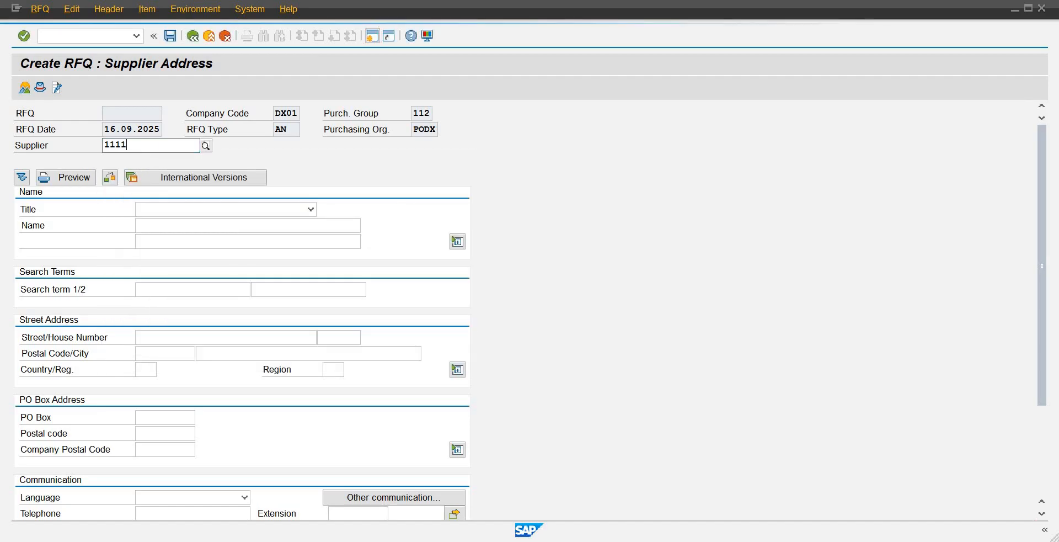
type("6")
key("Return")
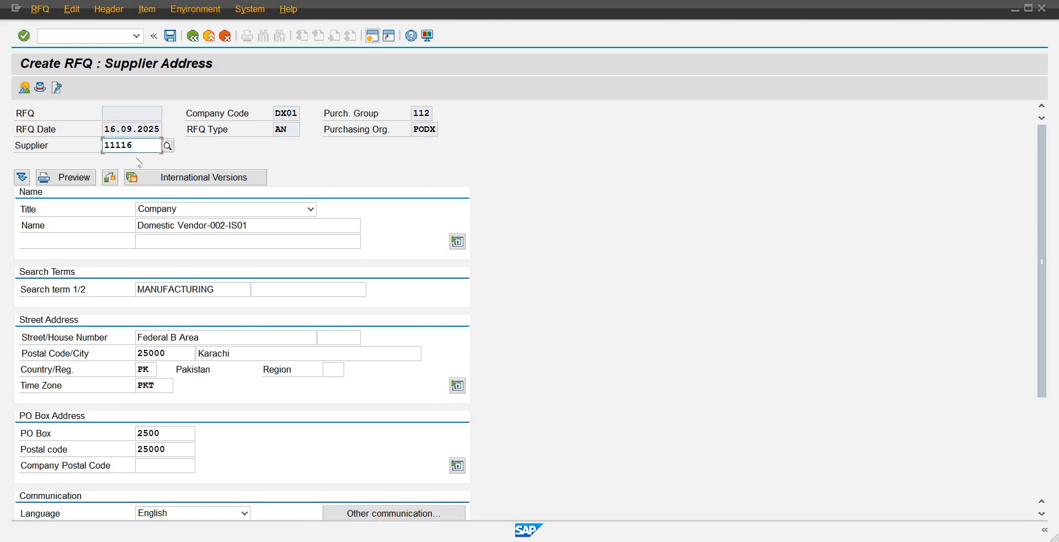
left_click(25, 90)
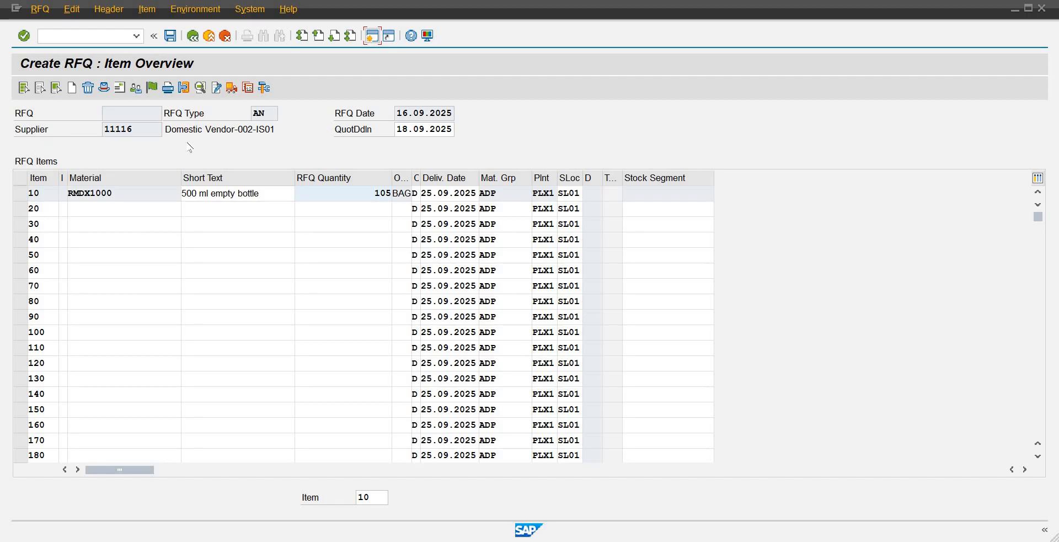
Step: Save the RFQ despite the missing message record and go back to the SAP Easy Access menu
left_click(399, 470)
left_click_drag(212, 479, 28, 453)
left_click(171, 36)
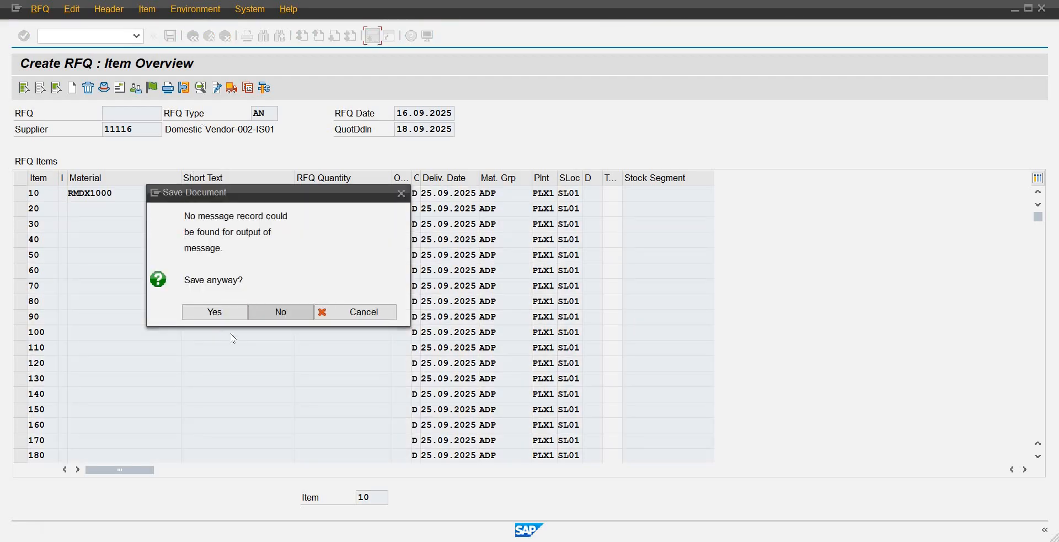
left_click(209, 312)
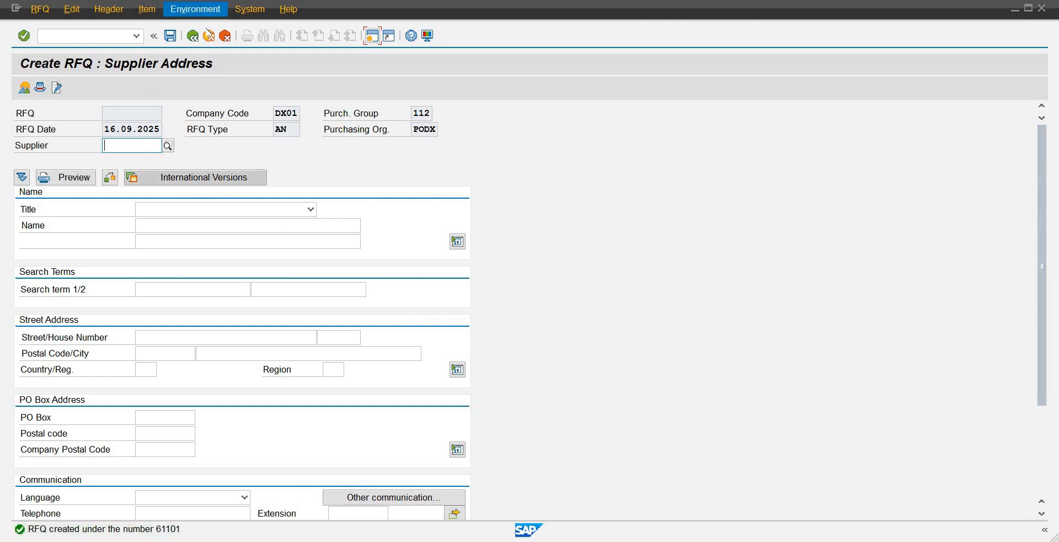
left_click(196, 36)
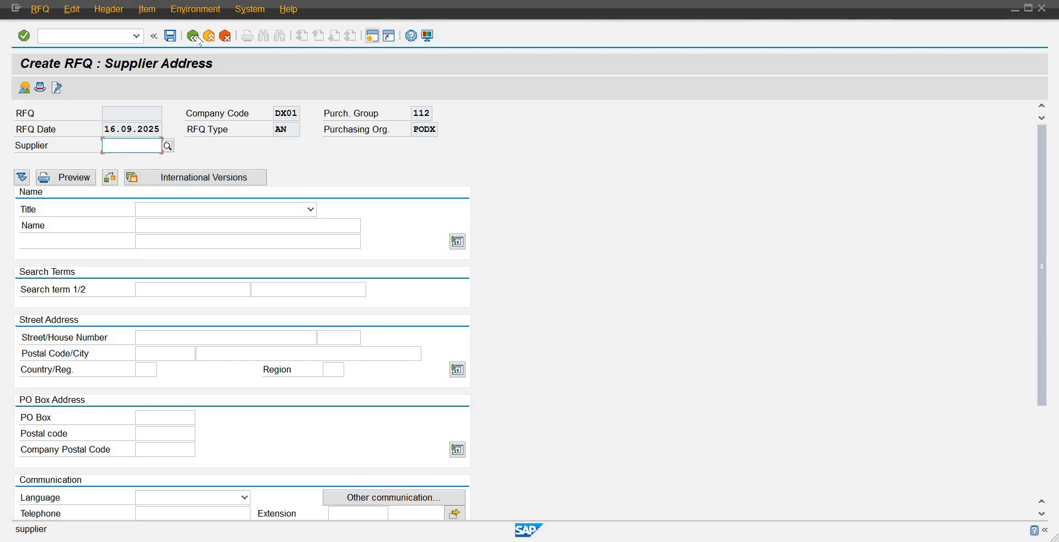
left_click(194, 36)
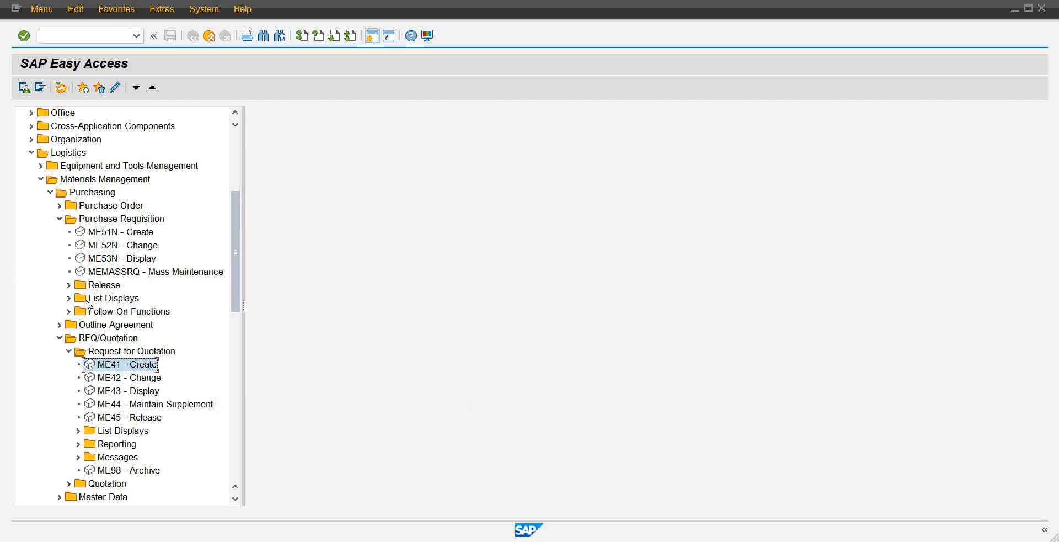
left_click(105, 220)
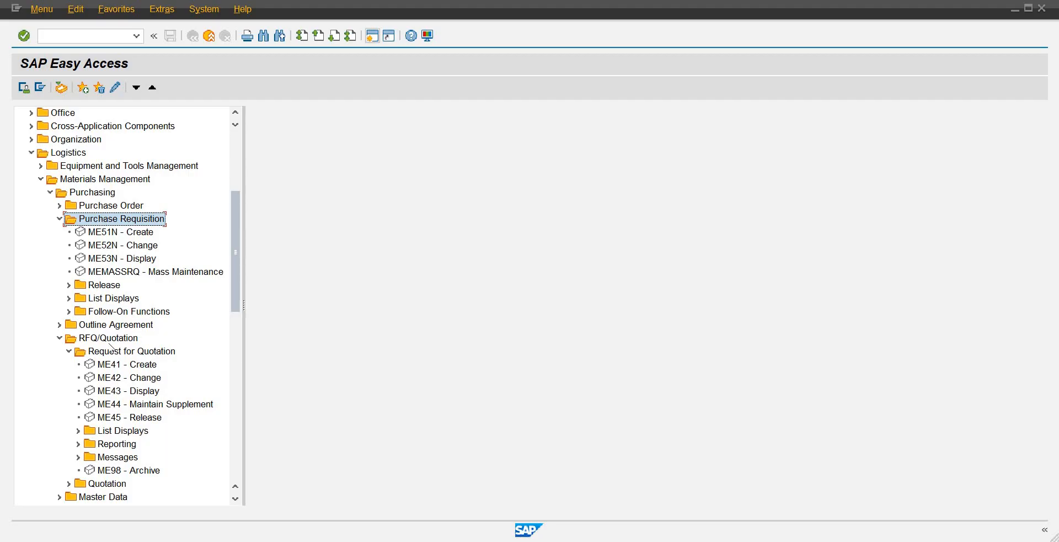
left_click(82, 339)
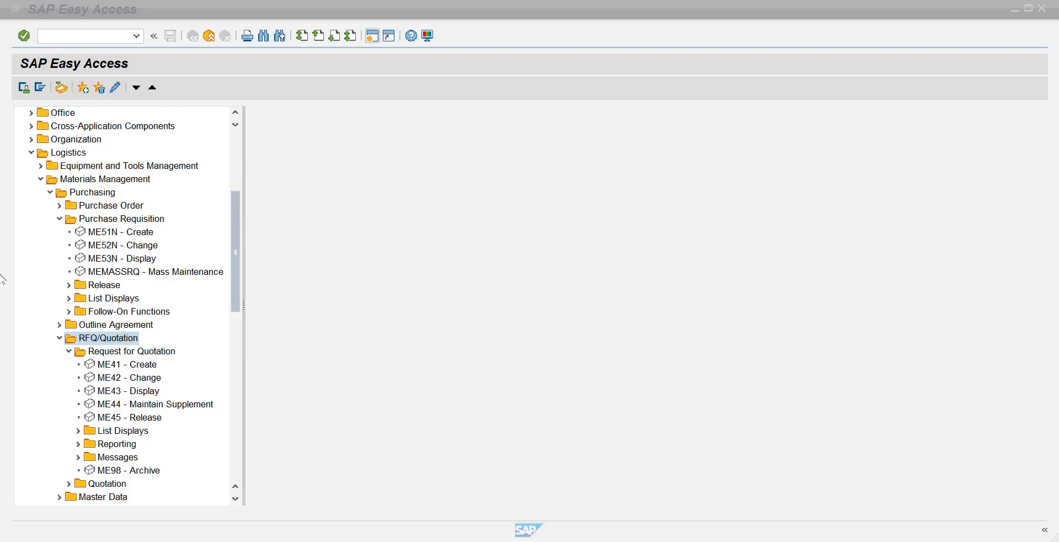
Step: Start quotation maintenance (ME47) and open the item overview for the proposed RFQ
left_click(250, 14)
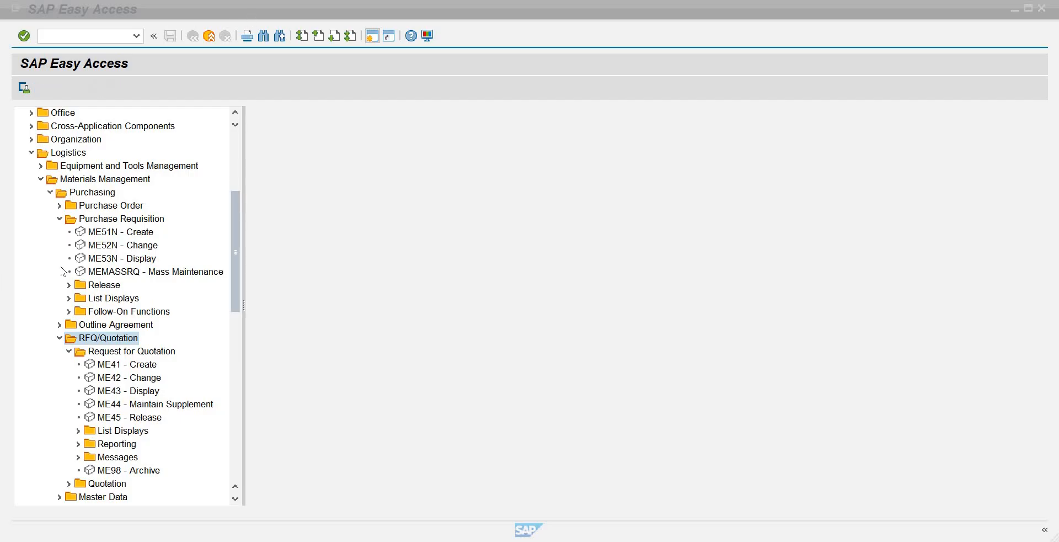
left_click(34, 305)
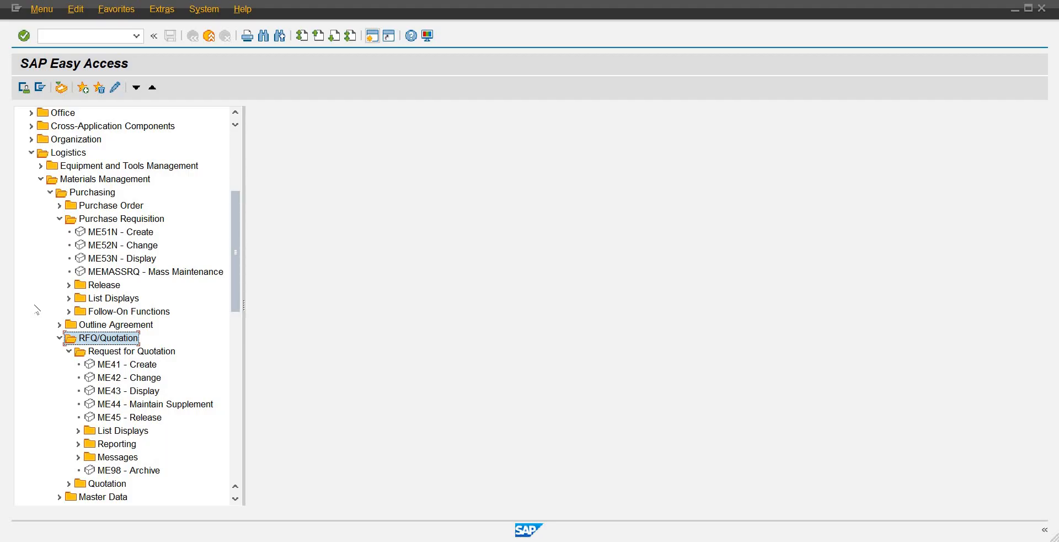
left_click(69, 351)
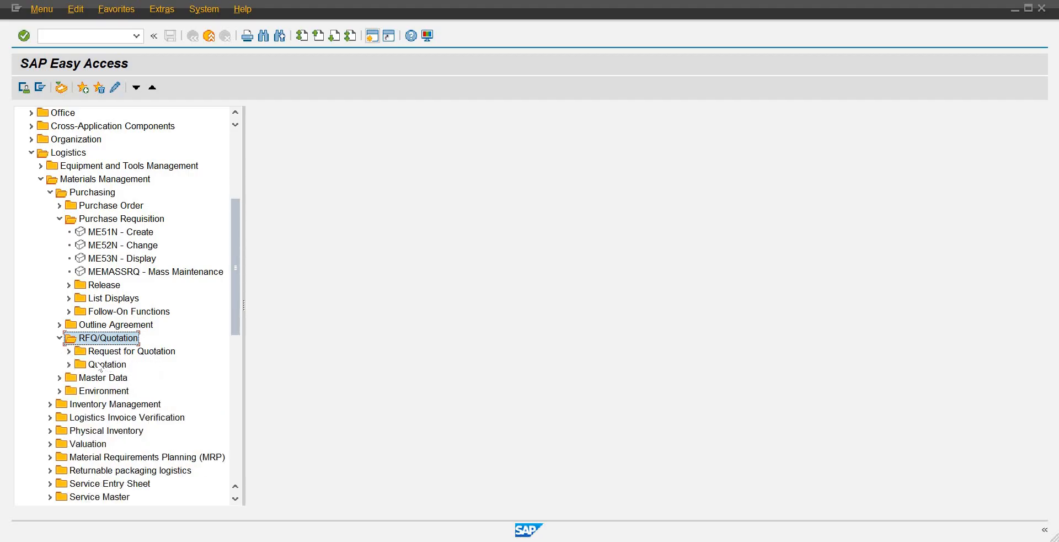
left_click(67, 365)
left_click(68, 365)
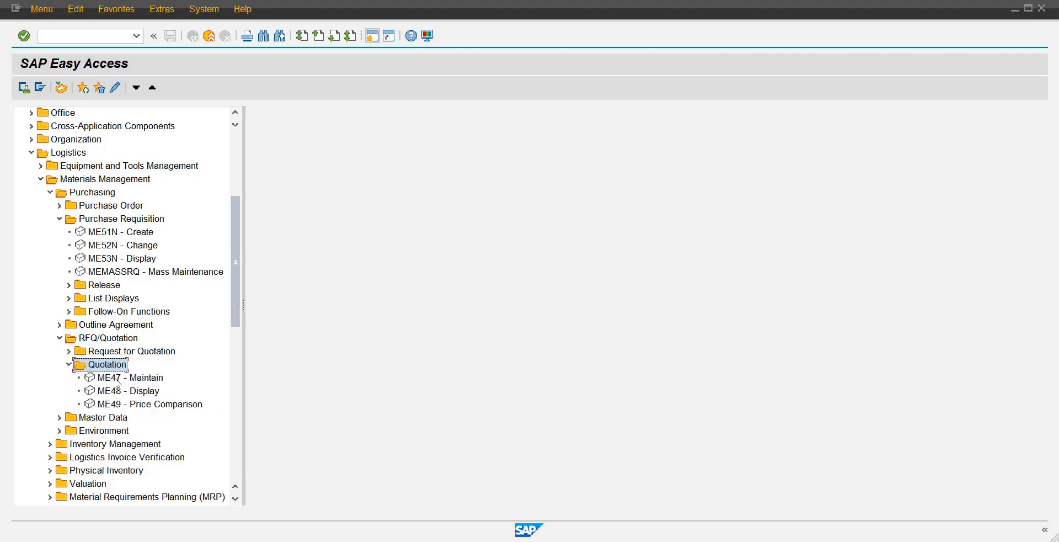
double_click(118, 378)
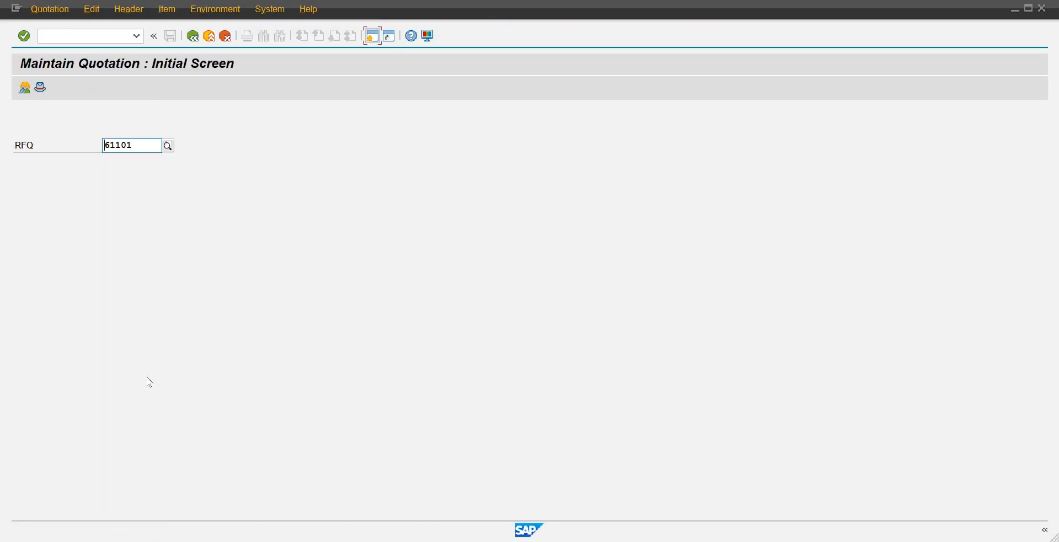
key("Return")
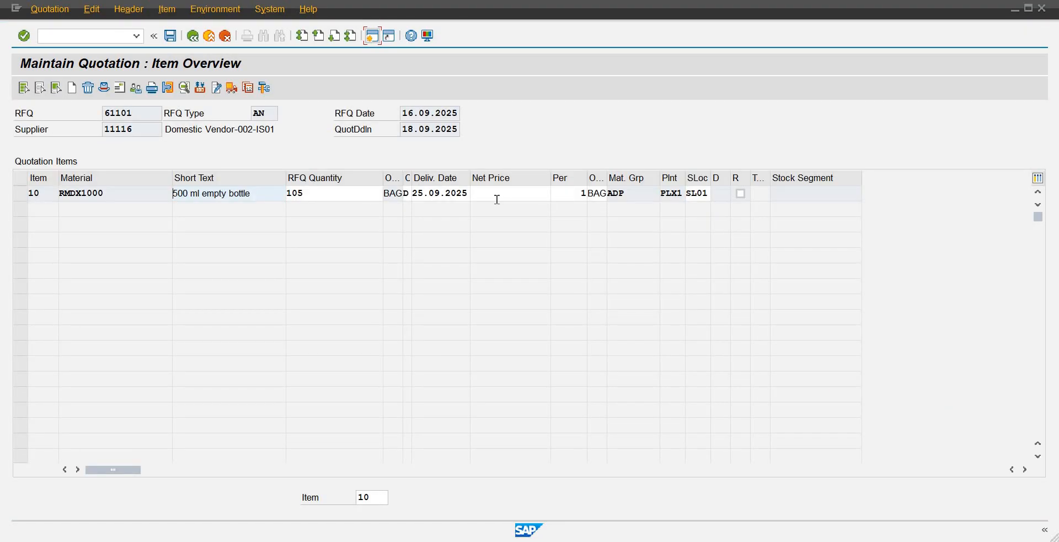
Step: Set the net price of quotation item 10 to 0.2 and its order price unit to EA
left_click(518, 200)
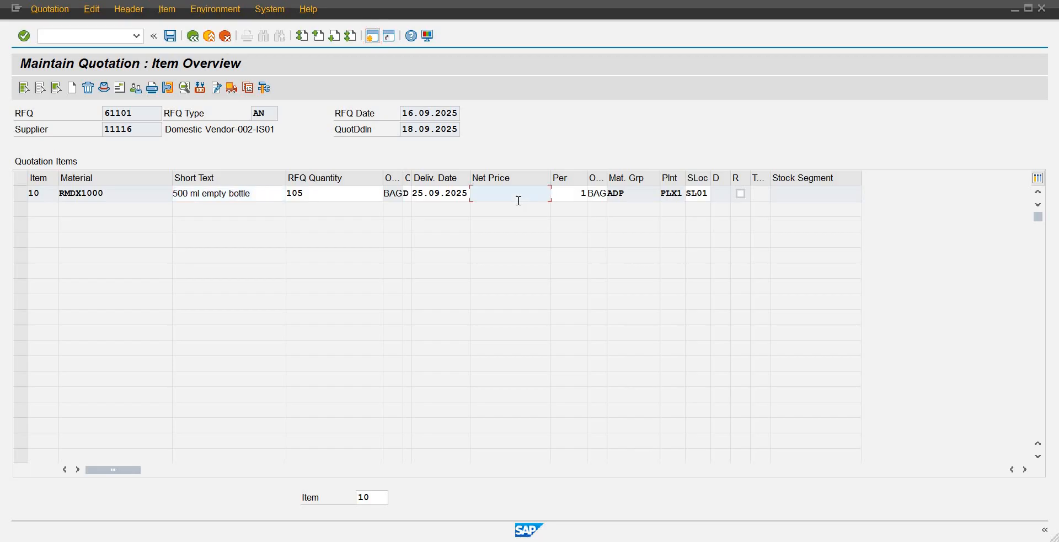
type("0.2")
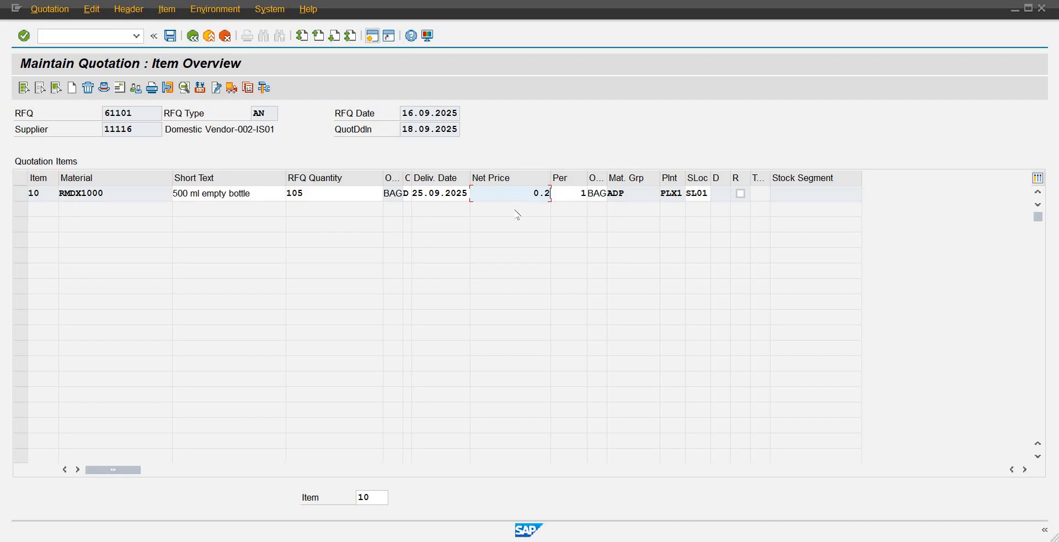
left_click(598, 193)
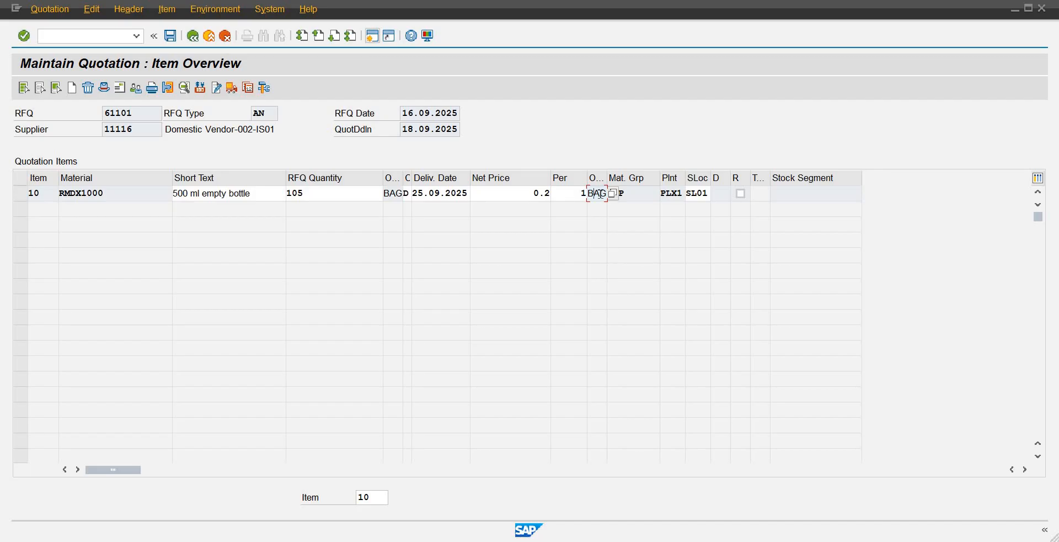
key("BackSpace")
key("BackSpace")
key("BackSpace")
type("ea")
Step: Confirm the quotation's item details, save the quotation and return to the SAP Easy Access menu
double_click(614, 193)
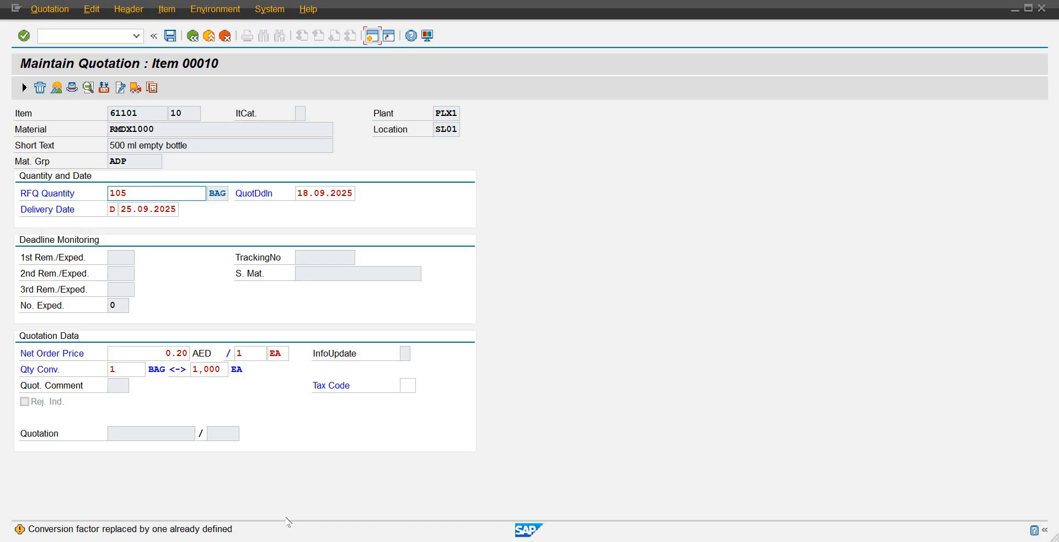
key("Return")
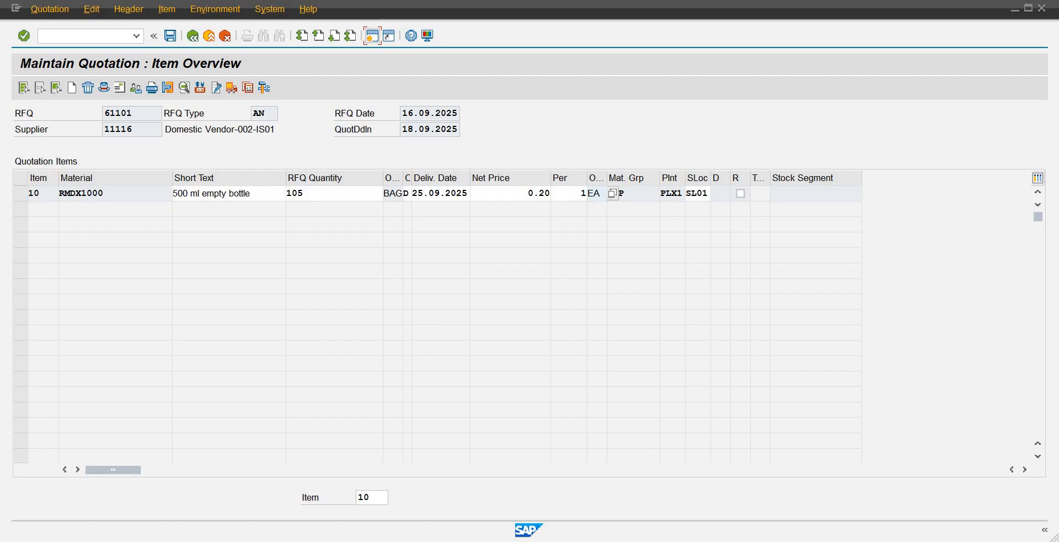
left_click(171, 37)
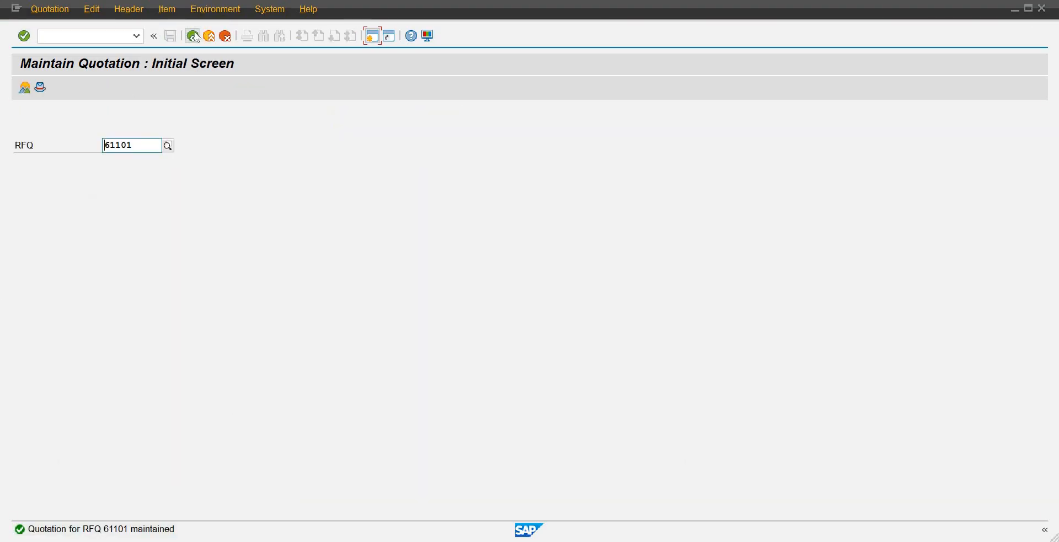
left_click(194, 37)
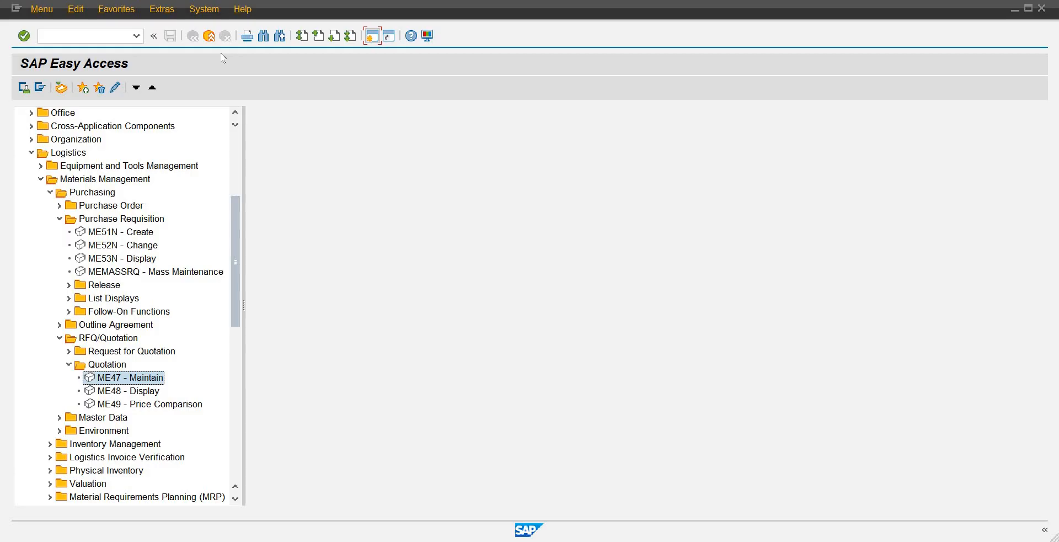
Step: Start creating a purchase order with a known vendor or supplying plant (ME21N)
left_click(60, 219)
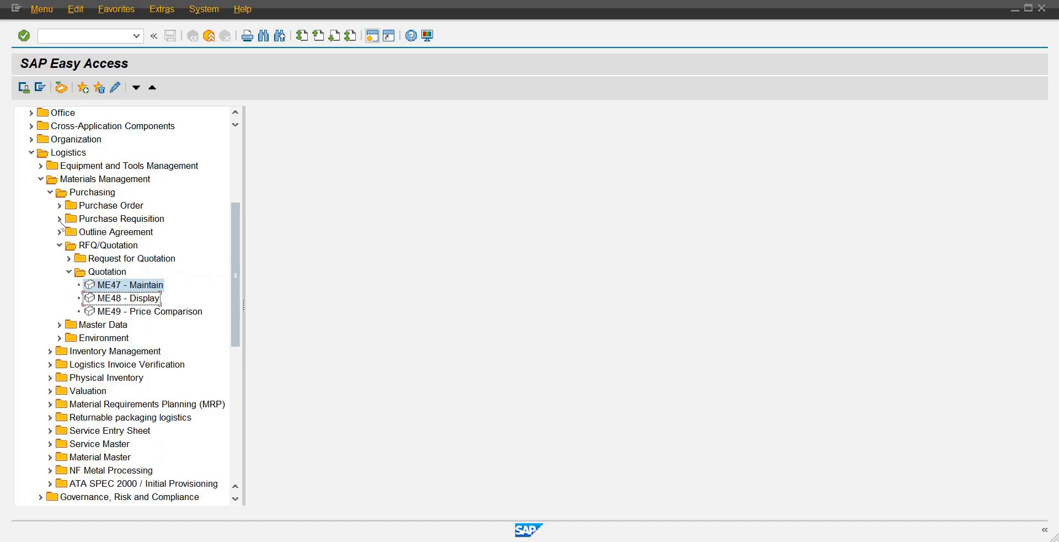
left_click(69, 272)
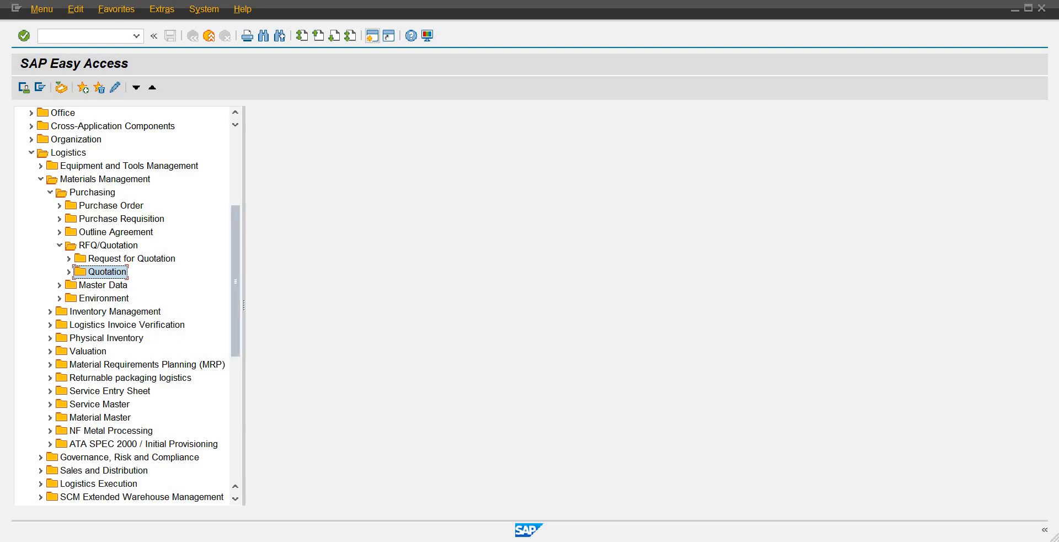
left_click(142, 260)
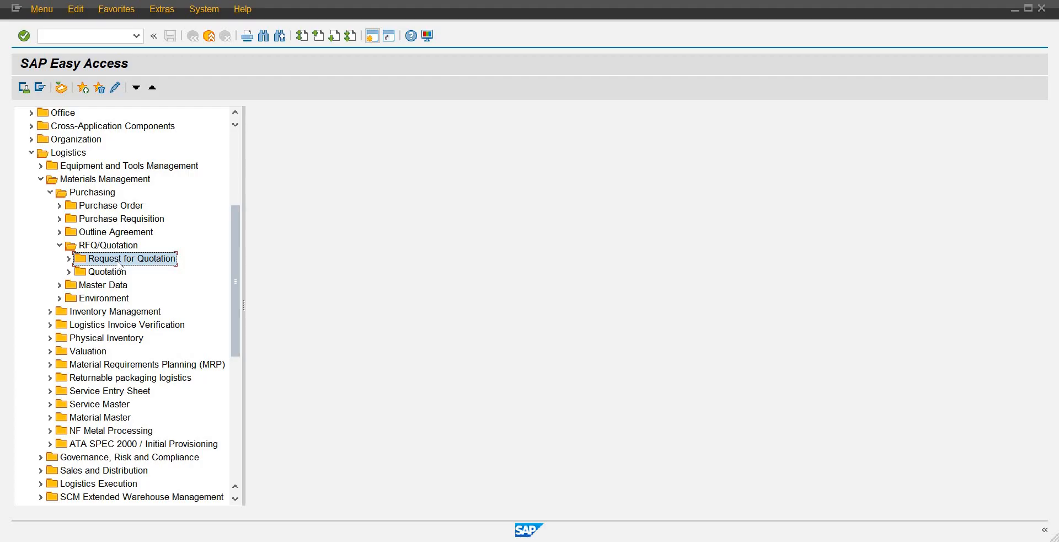
left_click(72, 207)
left_click(59, 206)
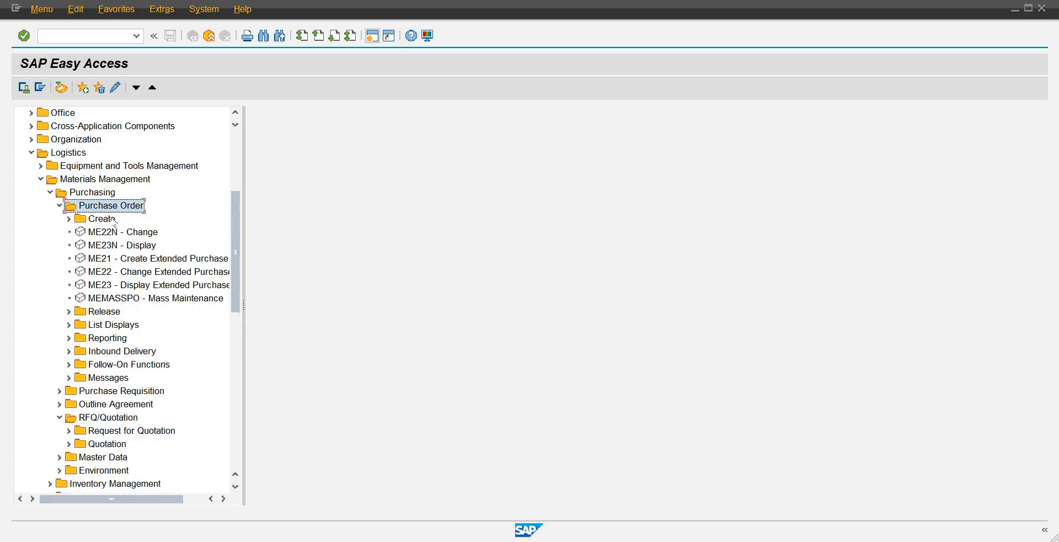
left_click(69, 219)
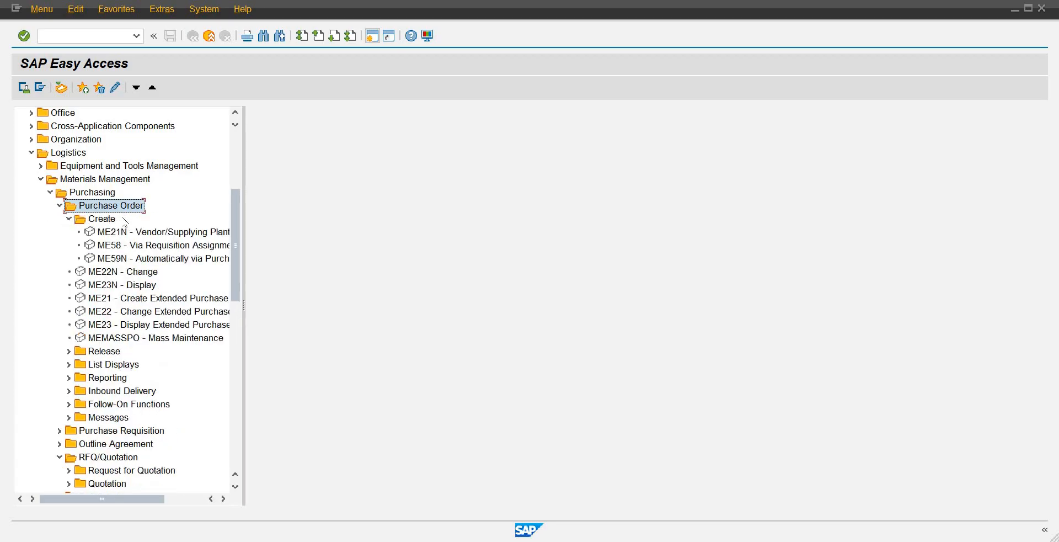
double_click(146, 231)
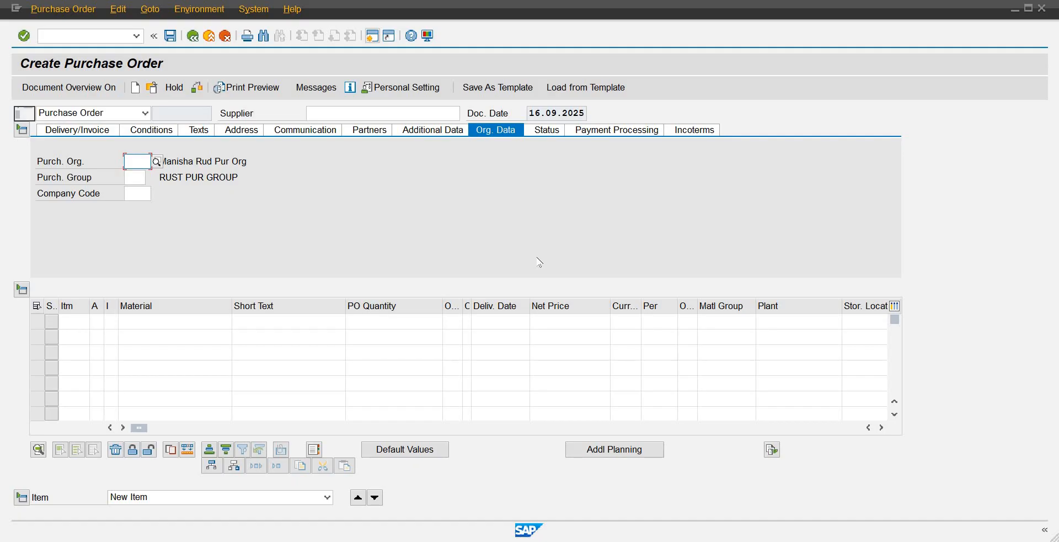
Step: Enter the supplier number of Domestic Vendor-002-IS01 in the new purchase order
left_click(360, 111)
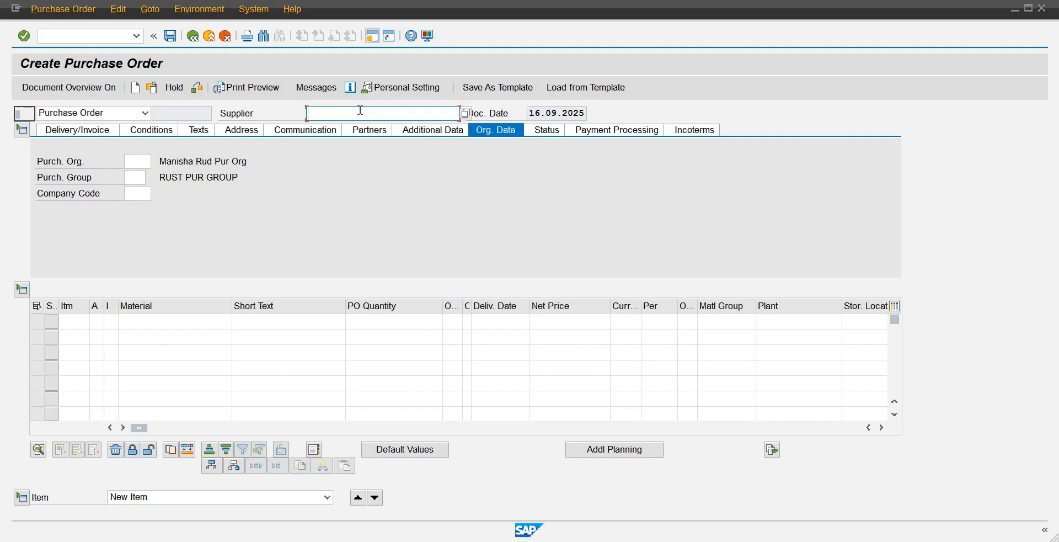
type("1111+")
key("BackSpace")
type("6")
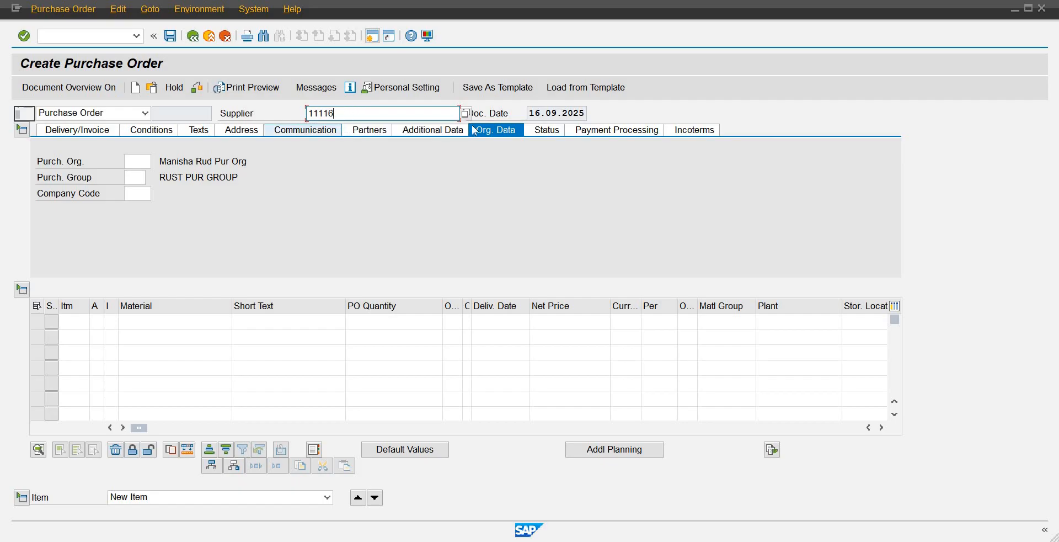
key("Return")
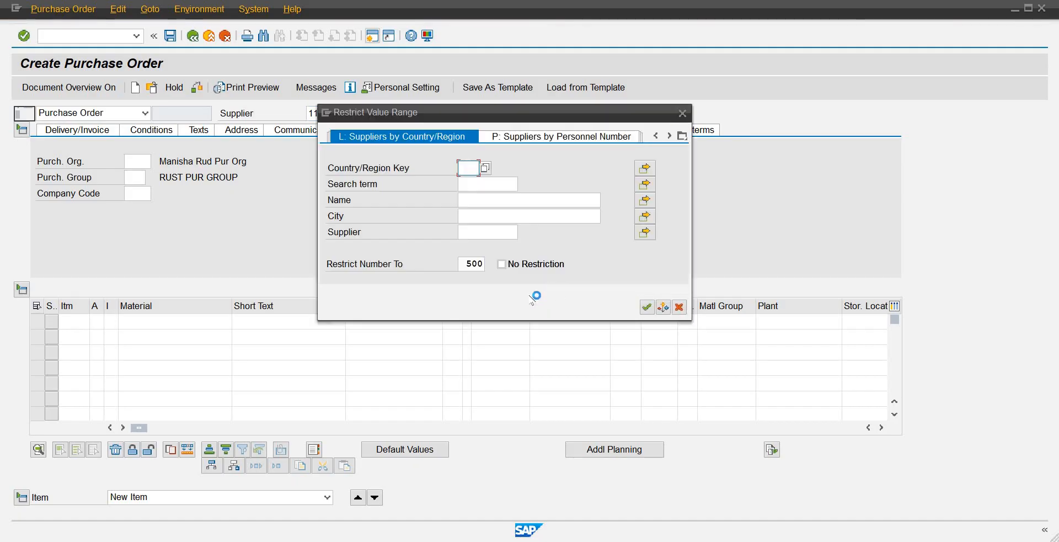
left_click(667, 137)
left_click(667, 136)
left_click(667, 136)
left_click(667, 136)
left_click(667, 137)
left_click(667, 137)
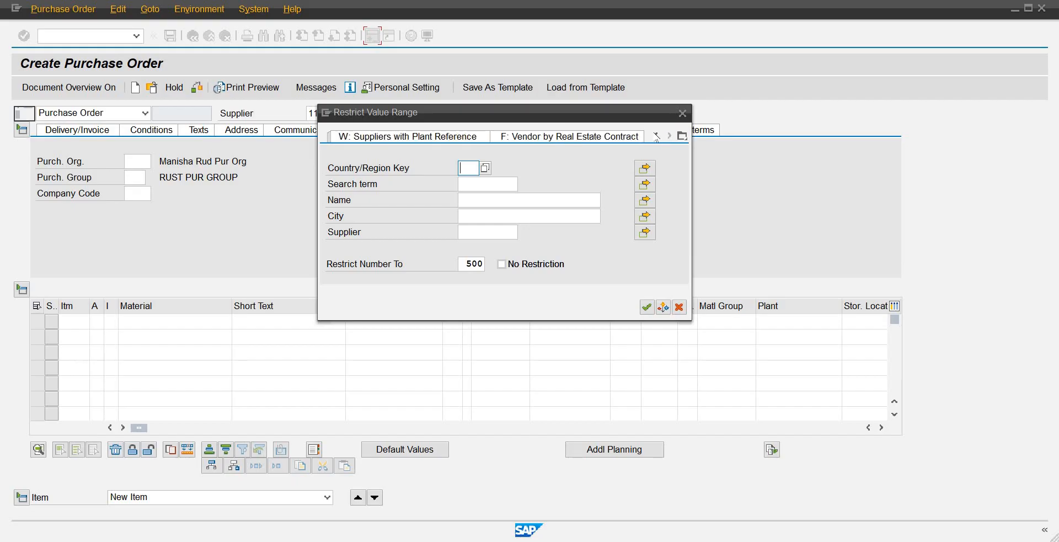
left_click(655, 137)
left_click(655, 137)
left_click(655, 136)
left_click(655, 136)
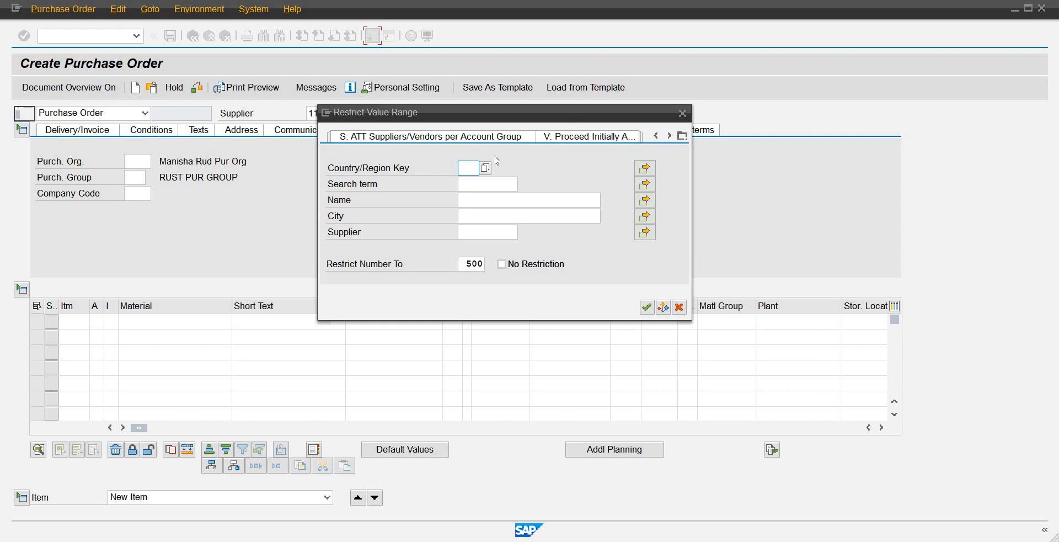
left_click(468, 166)
type("opk")
key("BackSpace")
key("BackSpace")
key("BackSpace")
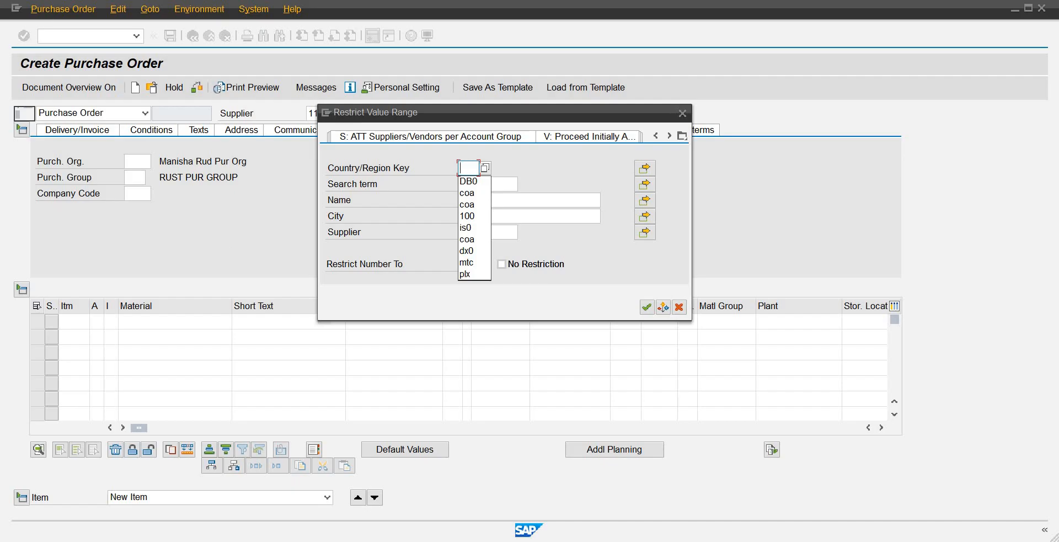
left_click(227, 8)
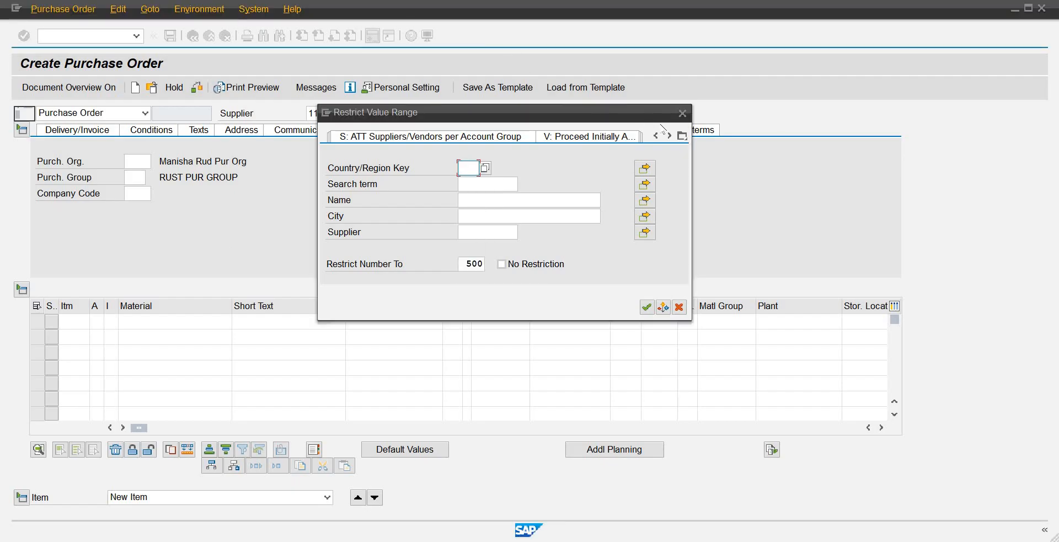
left_click_drag(605, 111, 605, 105)
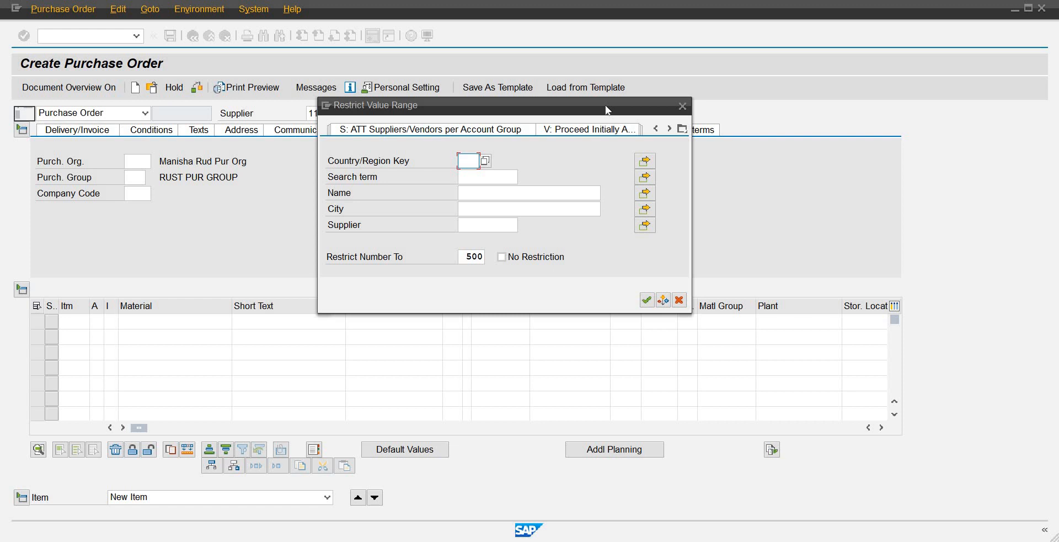
left_click(679, 300)
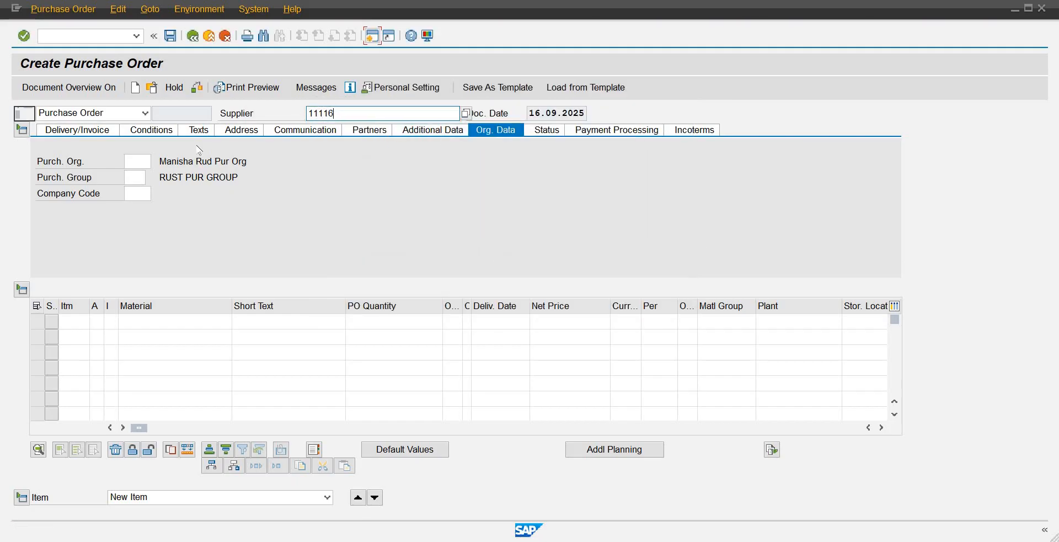
Step: Fill in the purchase order's organizational data with purchasing organization PODX, purchasing group 112 and company code DX01
left_click(133, 156)
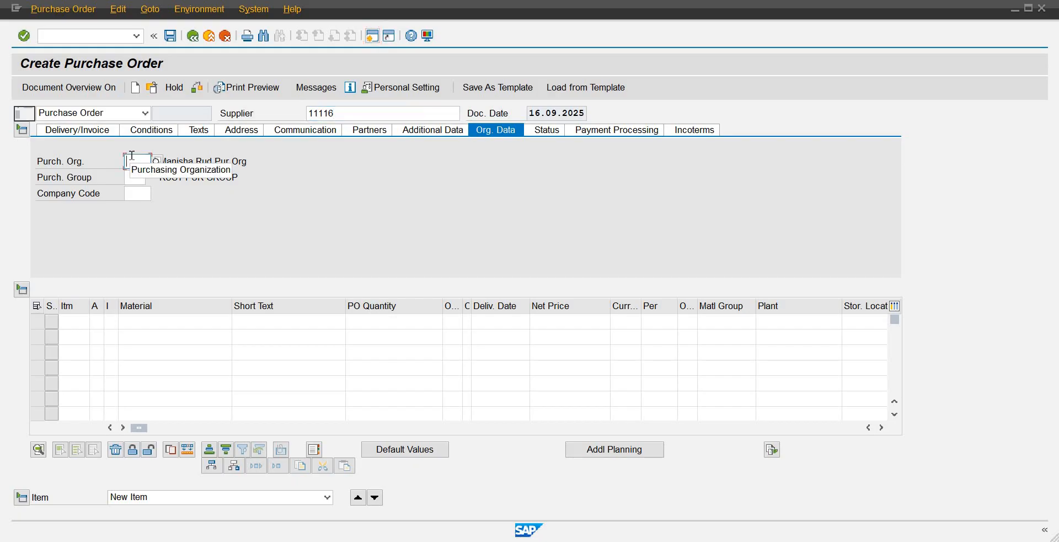
type("po")
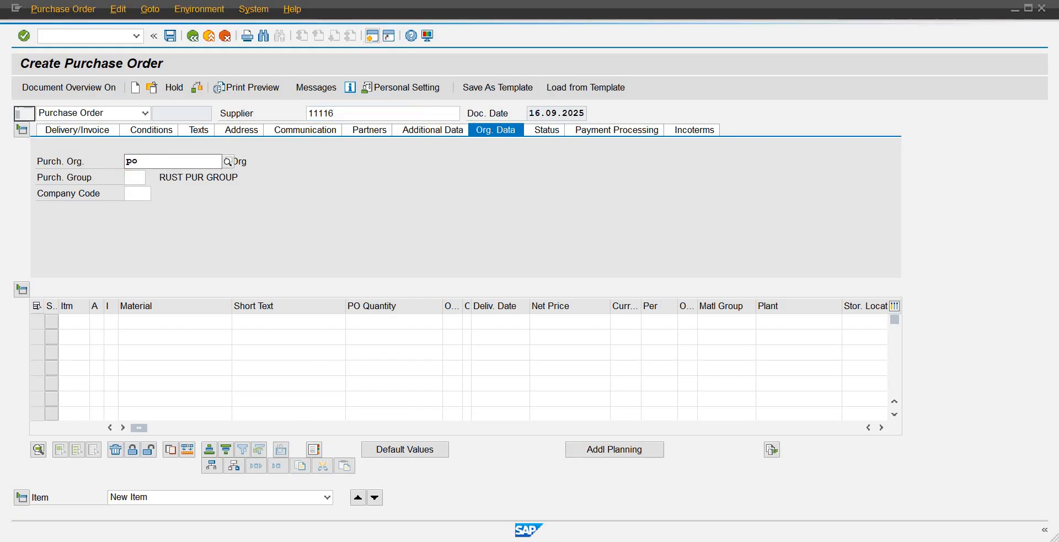
type("dx")
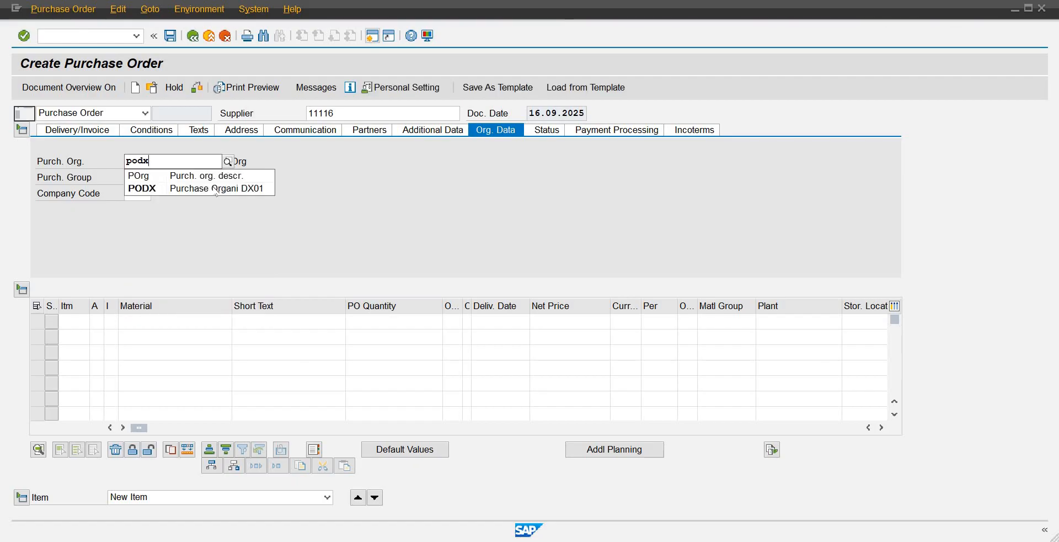
left_click(215, 189)
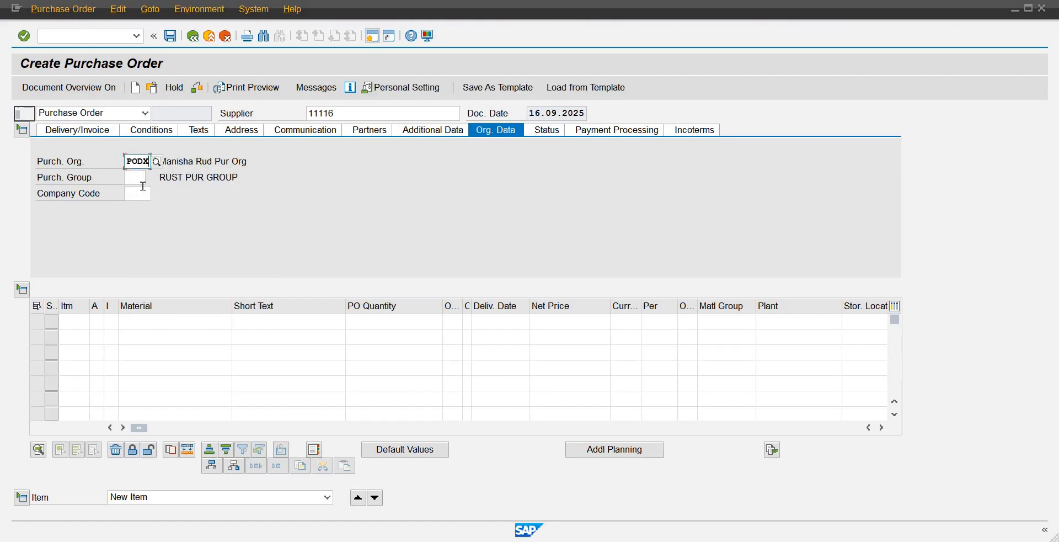
left_click(140, 177)
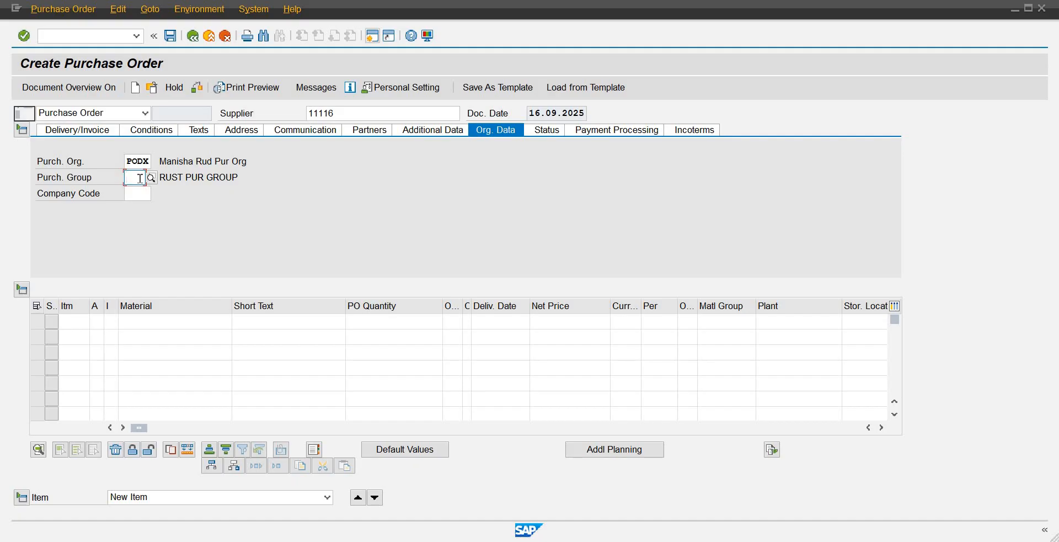
type("112")
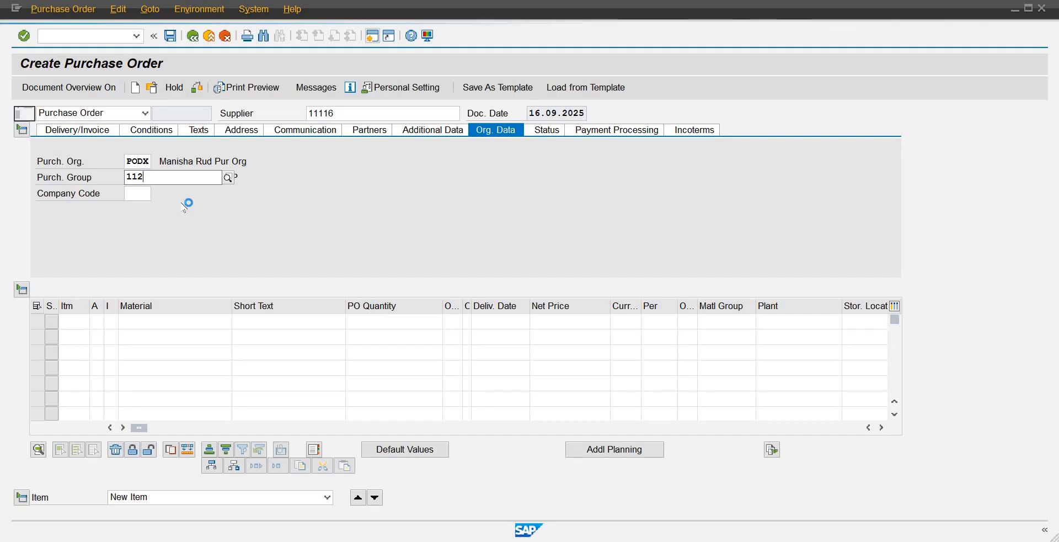
left_click(132, 194)
type("dx01")
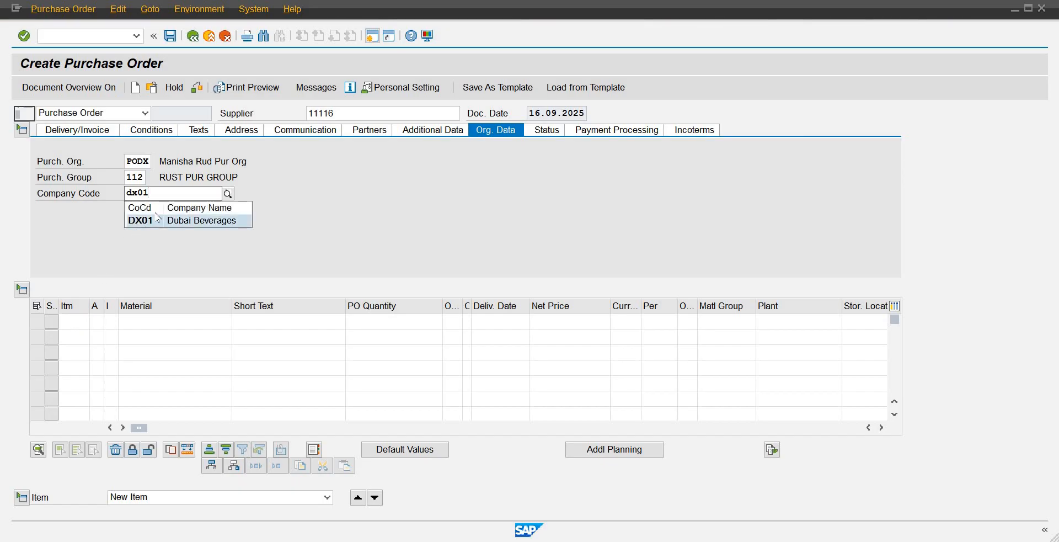
Step: Add item 10 to the purchase order with material RMDX1000, the 500 ml empty bottle
key("Return")
left_click(73, 320)
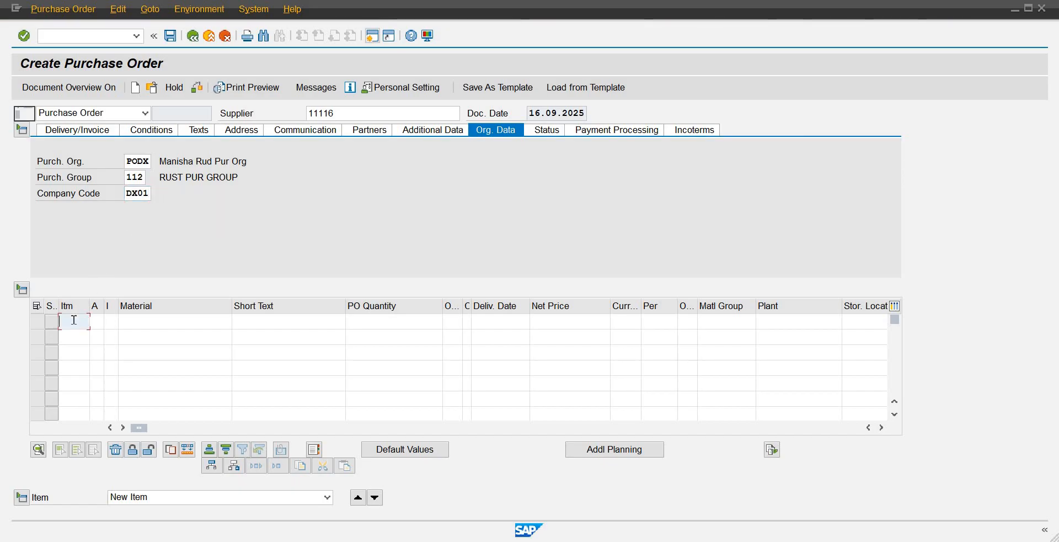
type("10")
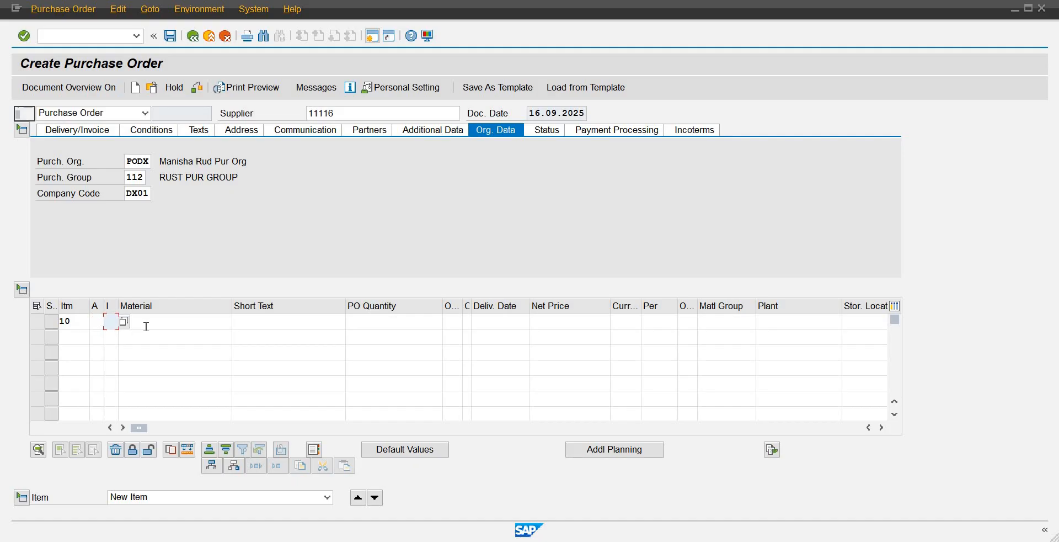
left_click(146, 326)
type("4")
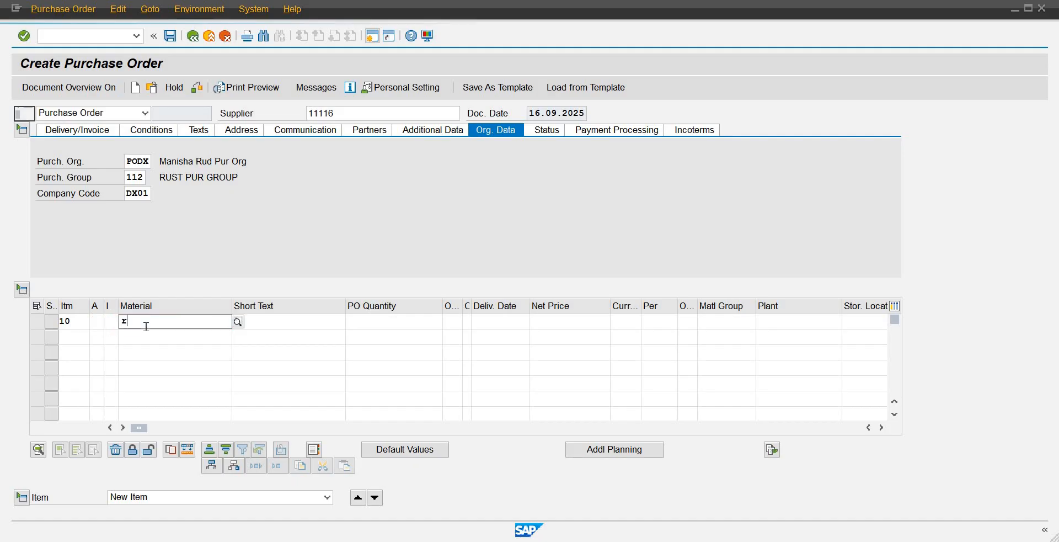
key("BackSpace")
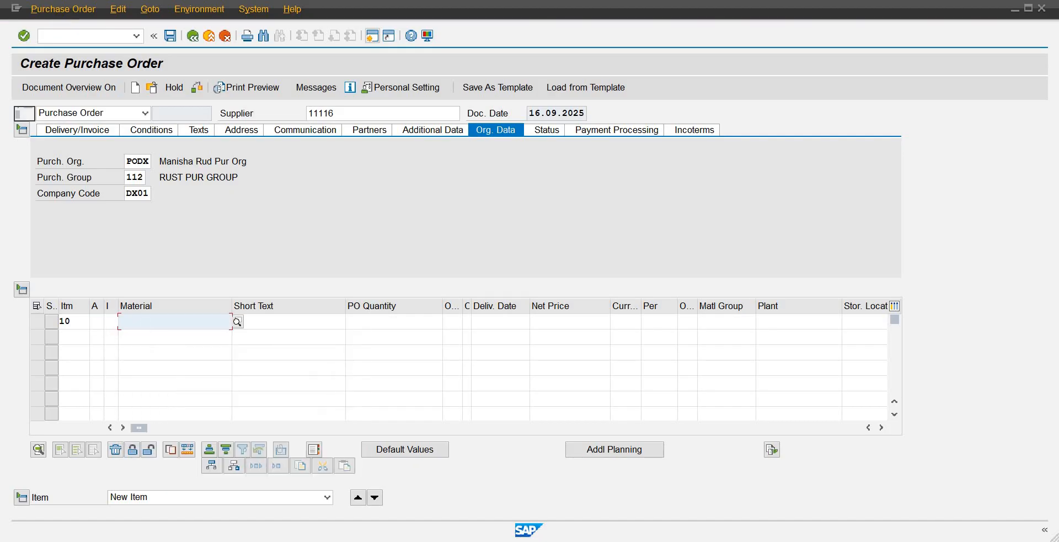
type("rmdx100")
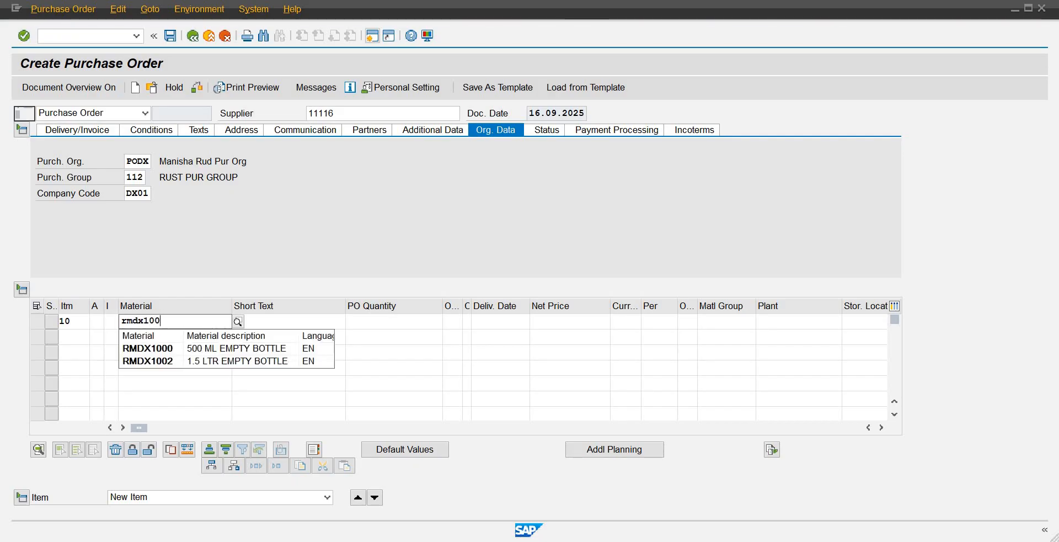
left_click(222, 346)
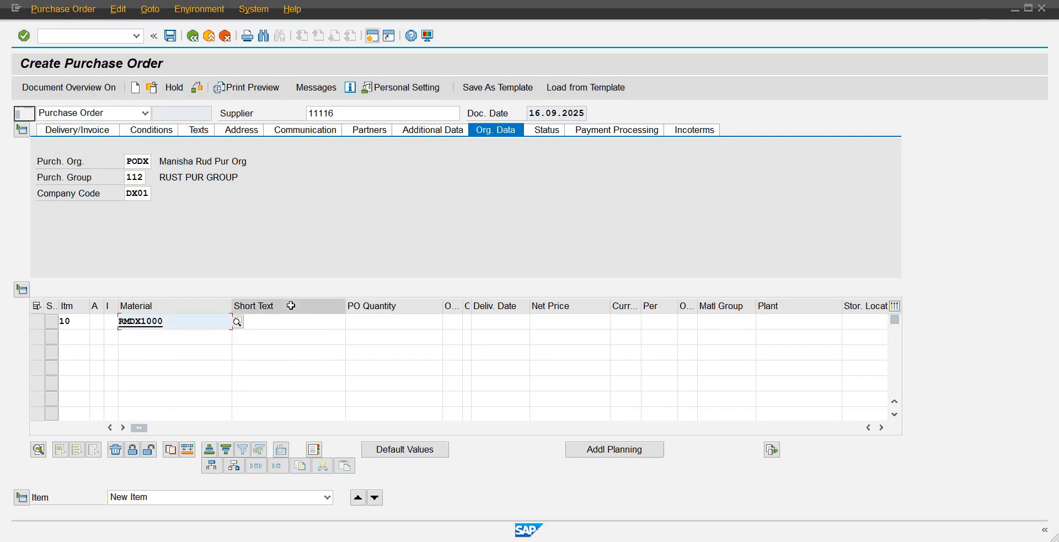
Step: Set item 10's PO quantity to 105 with order unit bag
key("Tab")
key("Tab")
type("105")
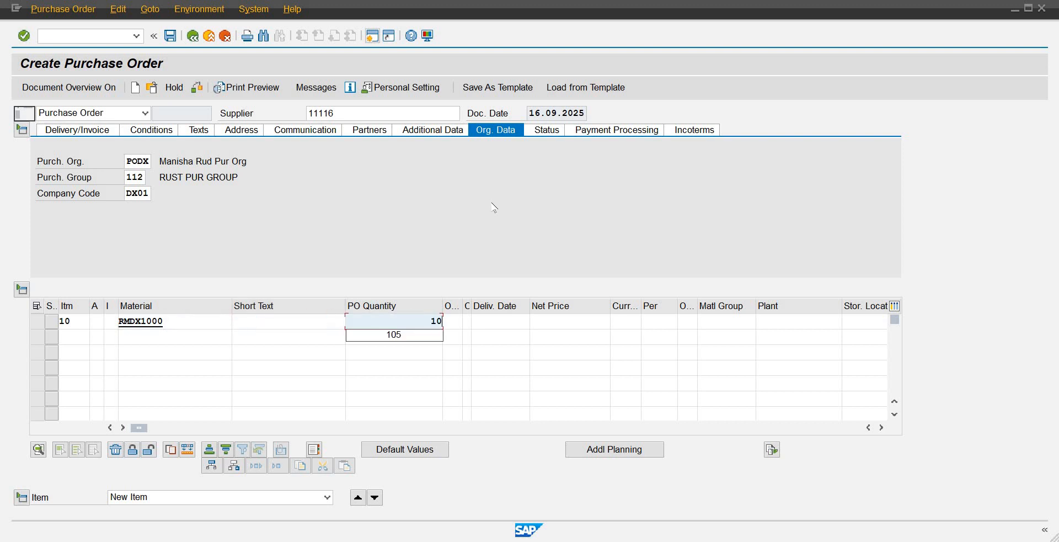
key("Tab")
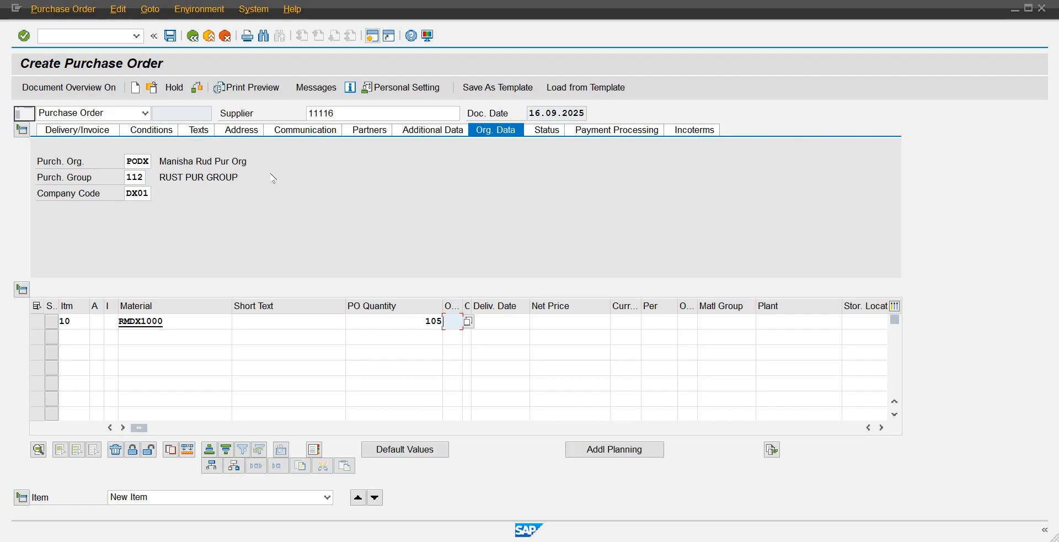
left_click(72, 38)
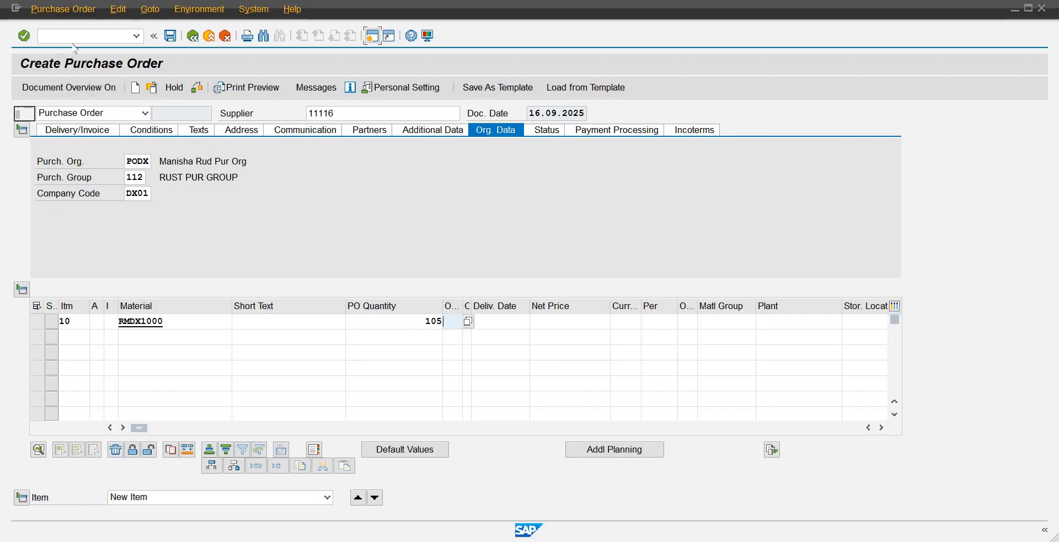
left_click(452, 321)
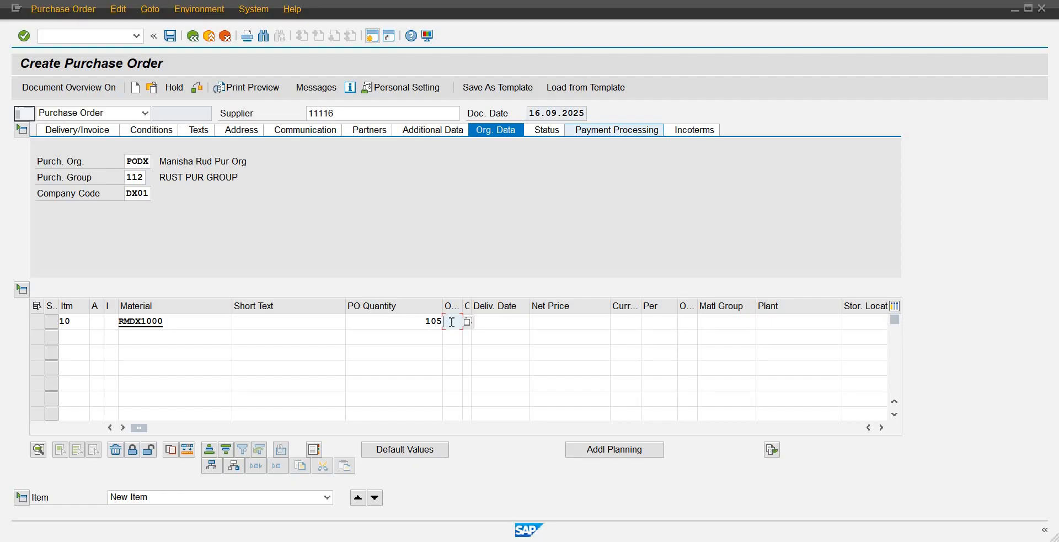
type("bag")
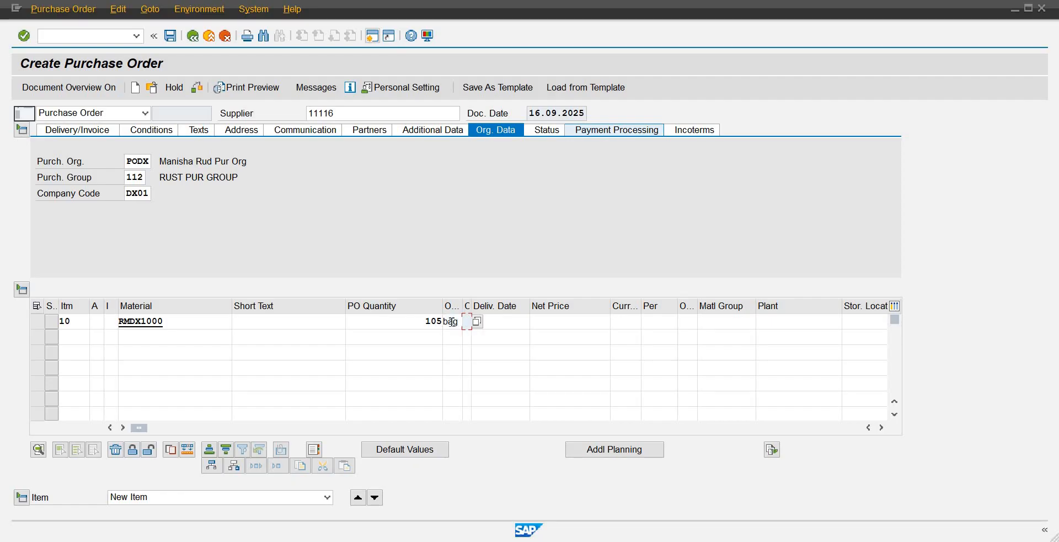
key("Tab")
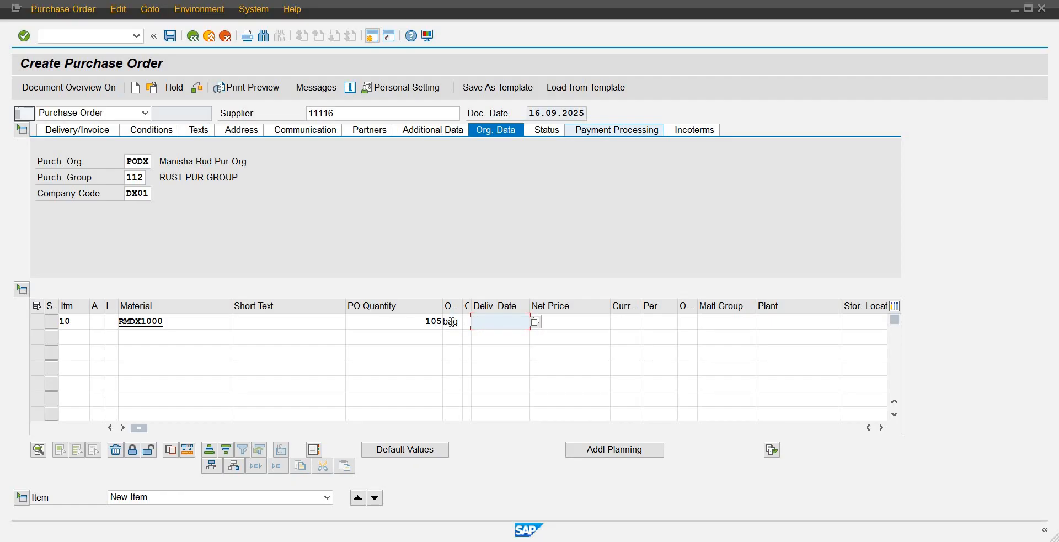
Step: Give item 10 the delivery date 25.09.2025 and a net price of 0.2 AED
type("25.09.2025")
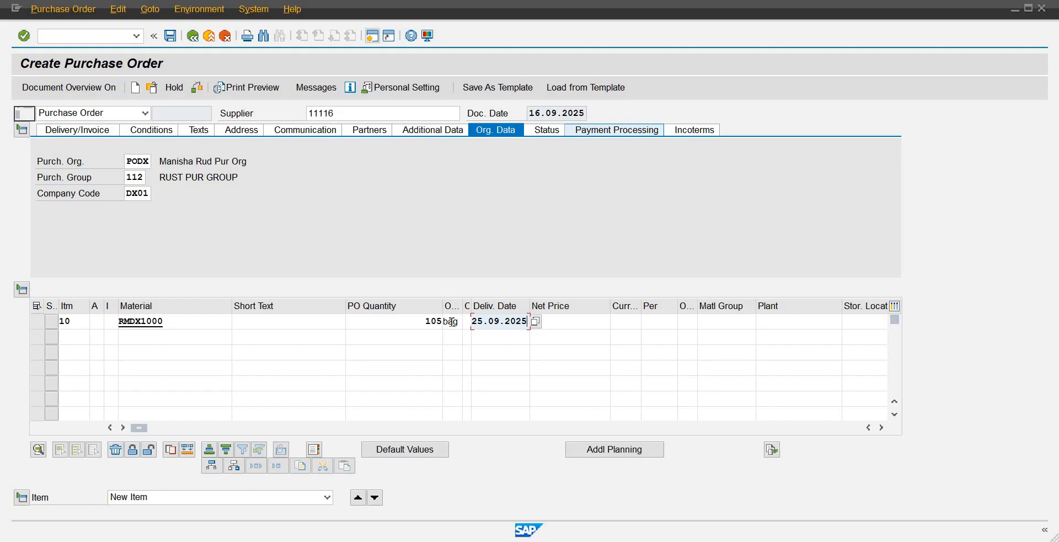
key("Tab")
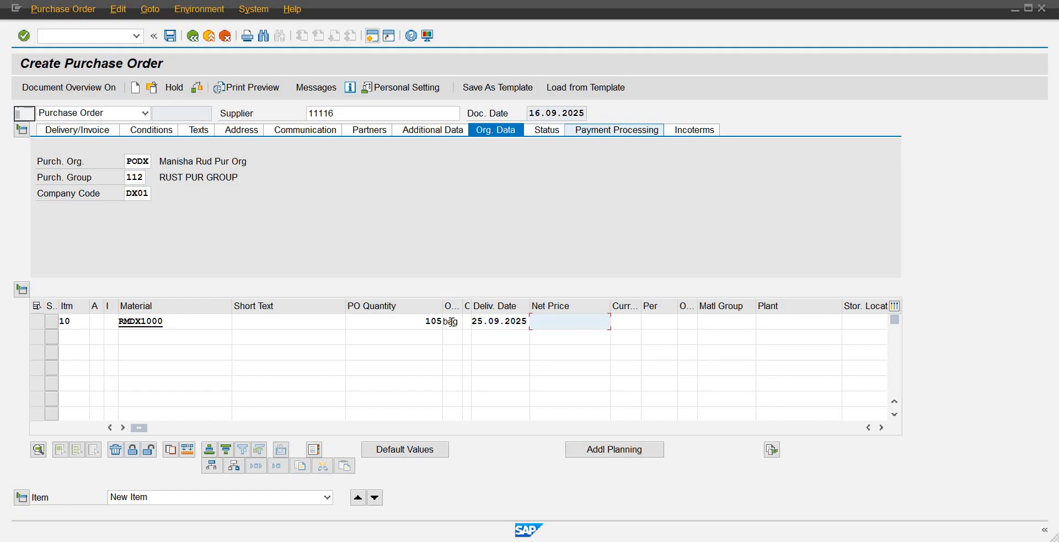
type("0.2")
key("Tab")
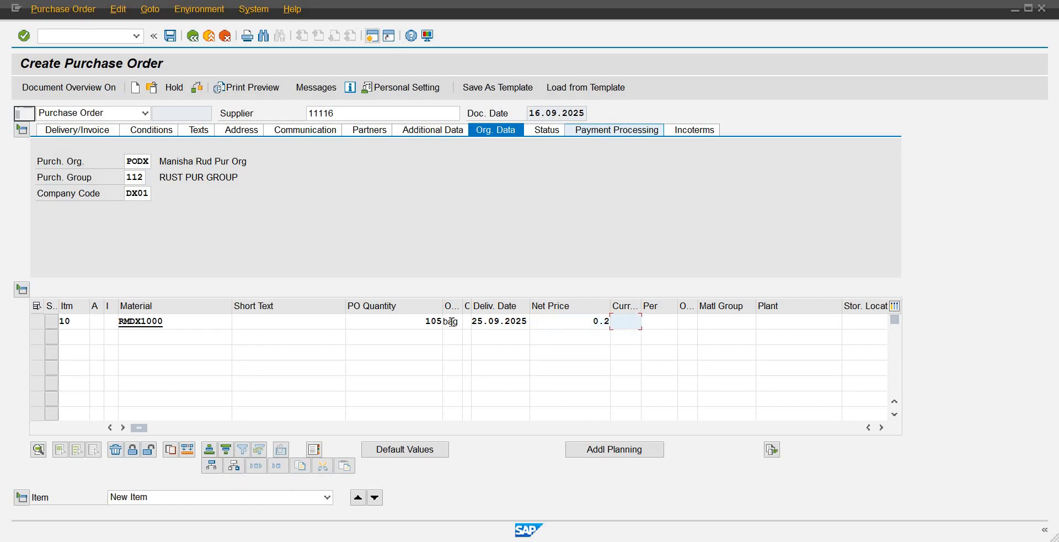
type("AED")
key("Tab")
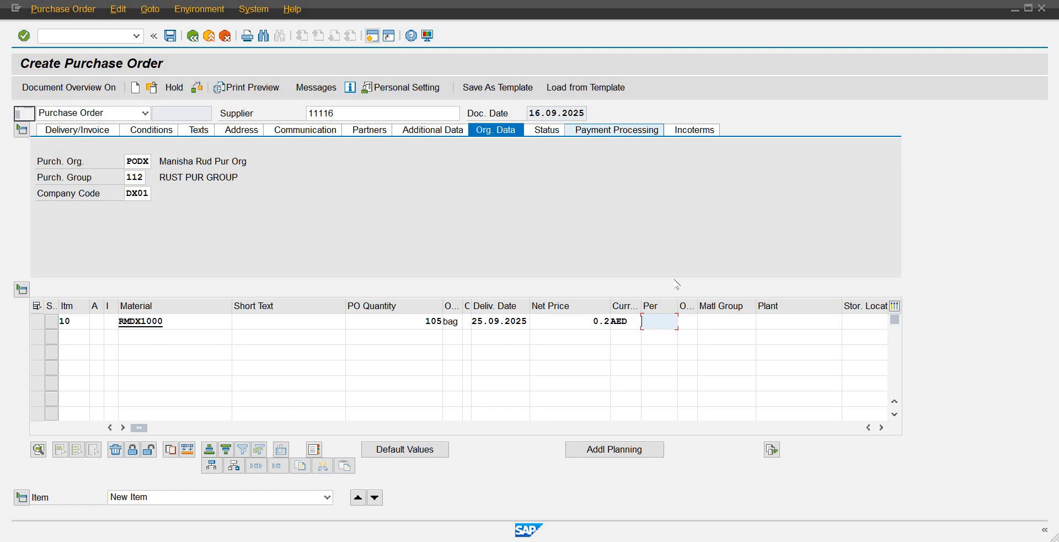
key("Tab")
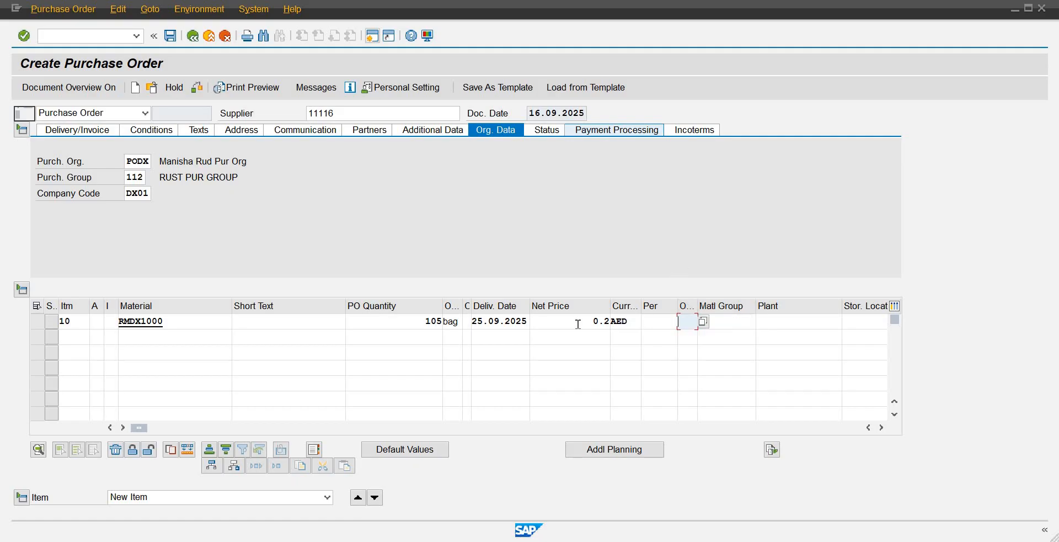
Step: Widen the order price unit column and set item 10's order price unit to ea
left_click_drag(592, 324, 630, 325)
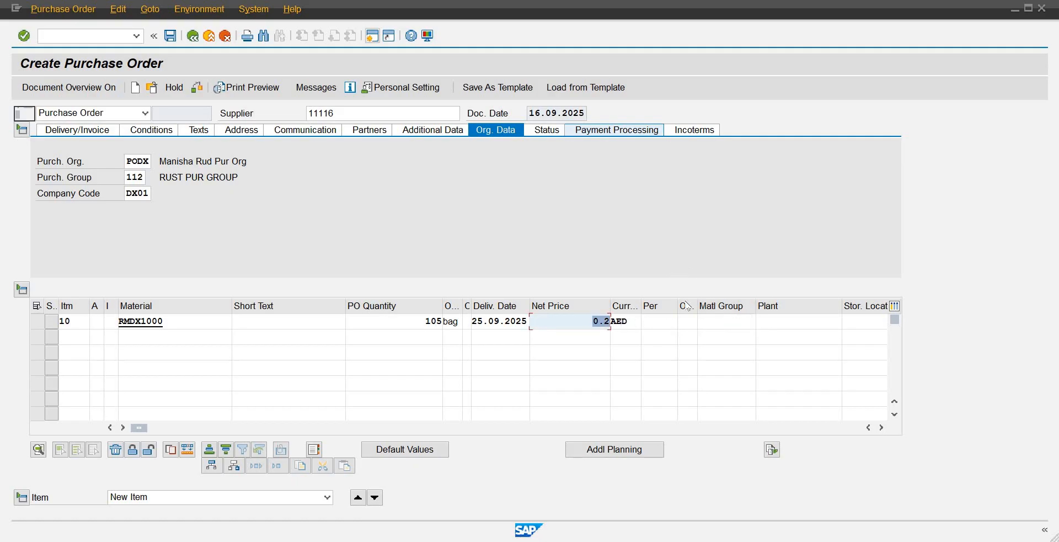
left_click_drag(697, 306, 730, 305)
left_click(582, 320)
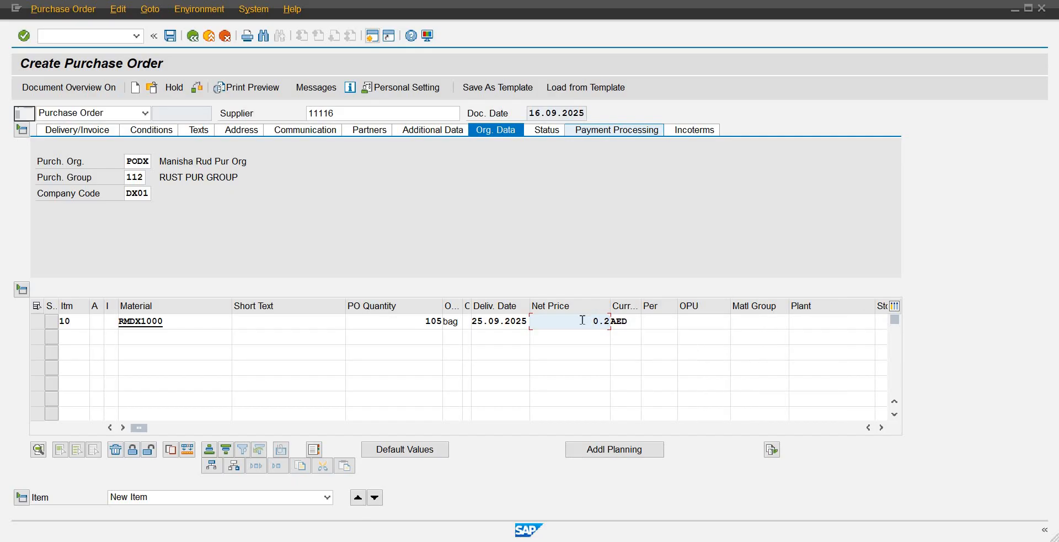
left_click(692, 319)
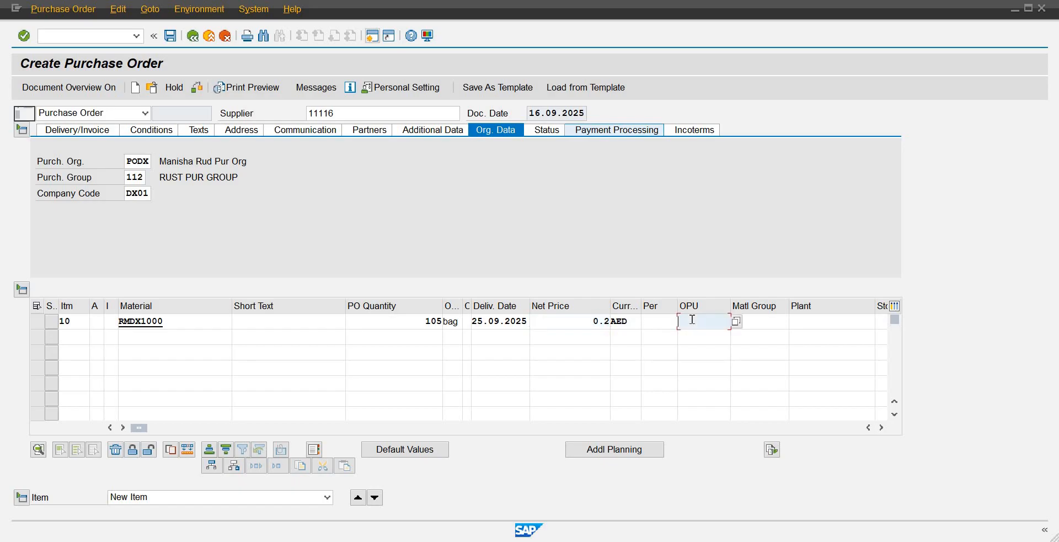
type("ea")
key("Tab")
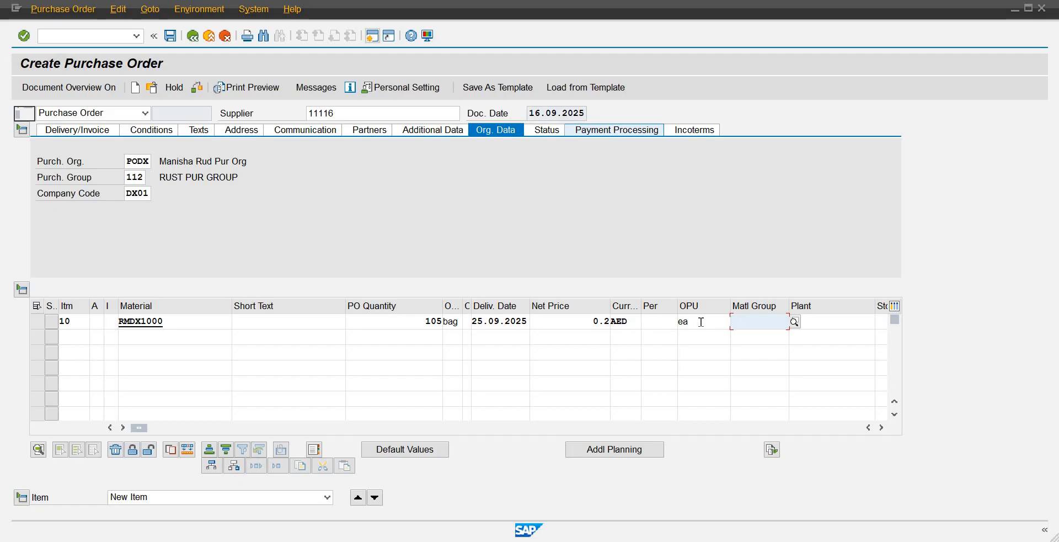
left_click(701, 322)
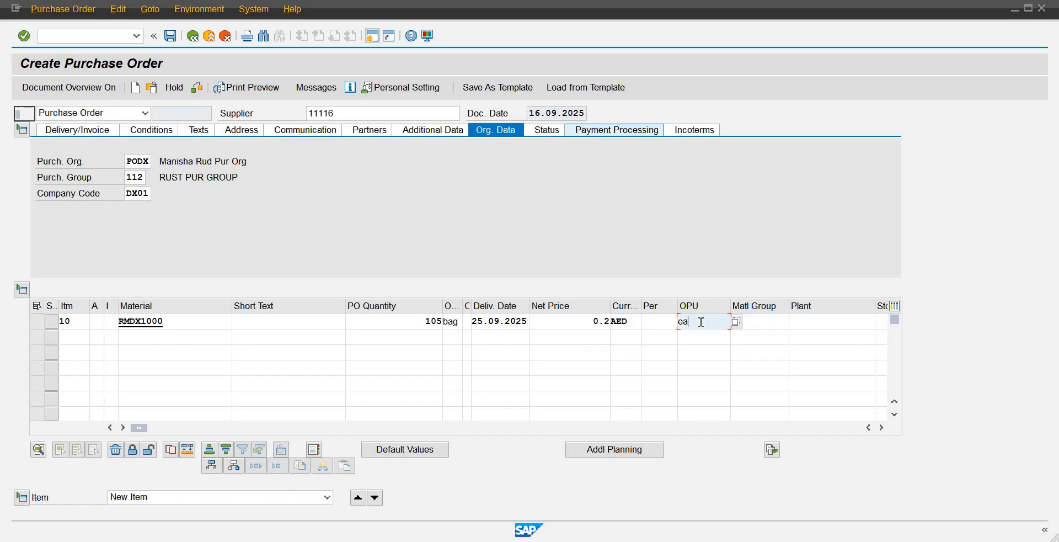
left_click(606, 323)
left_click(720, 322)
key("Tab")
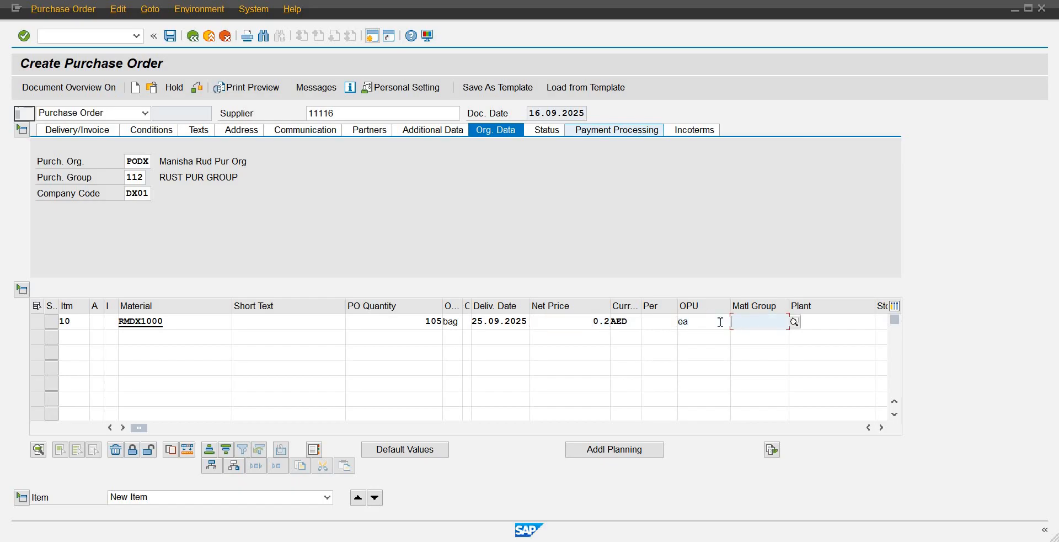
Step: Assign material group ADP (Bottle) to item 10
type("afp")
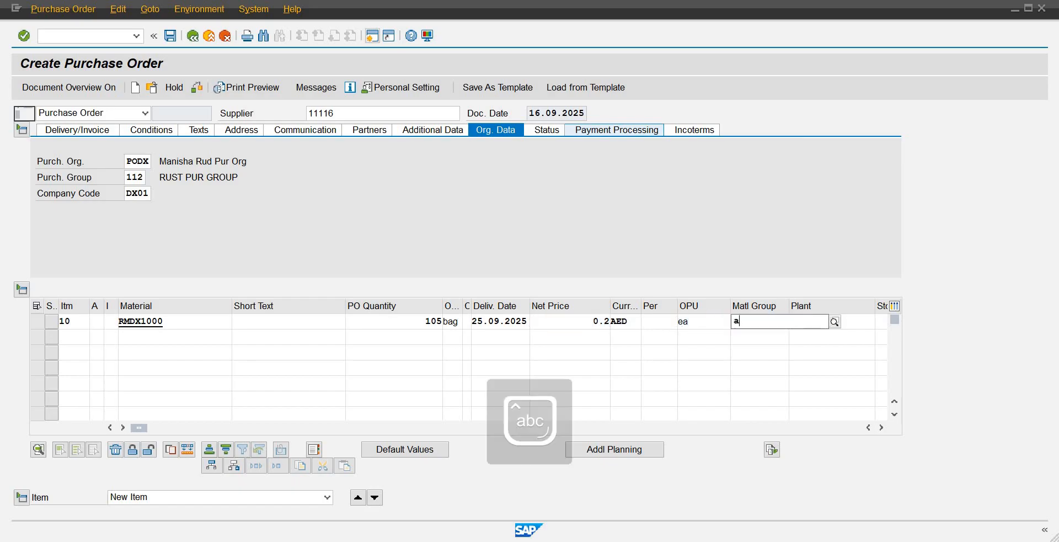
key("BackSpace")
key("BackSpace")
key("BackSpace")
type("a")
key("BackSpace")
type("AD")
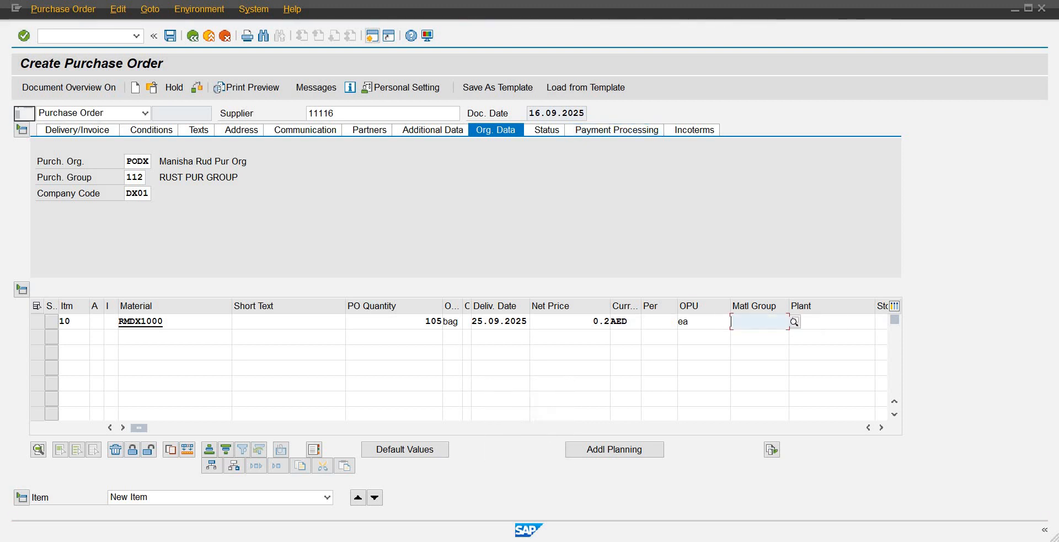
type("P")
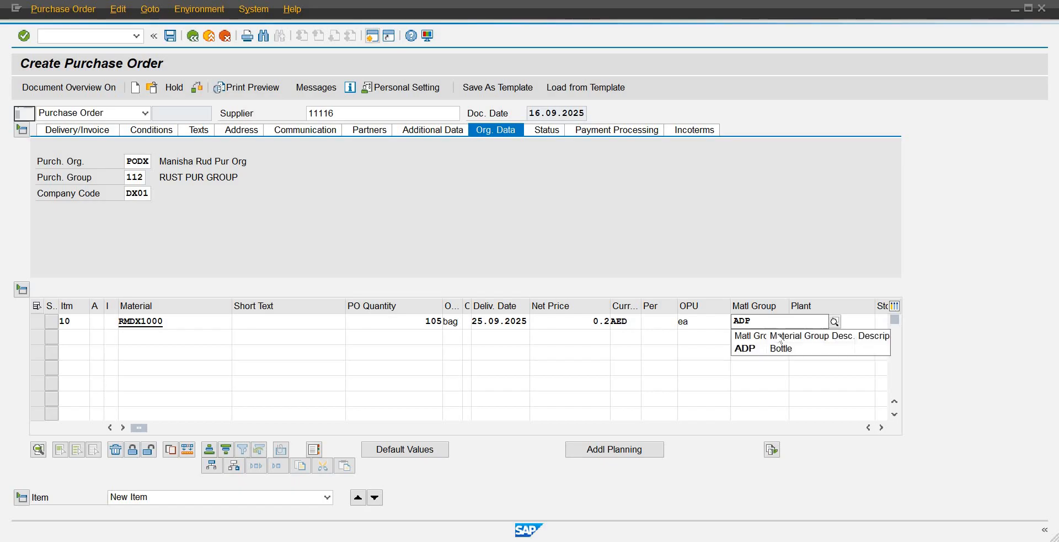
left_click(784, 353)
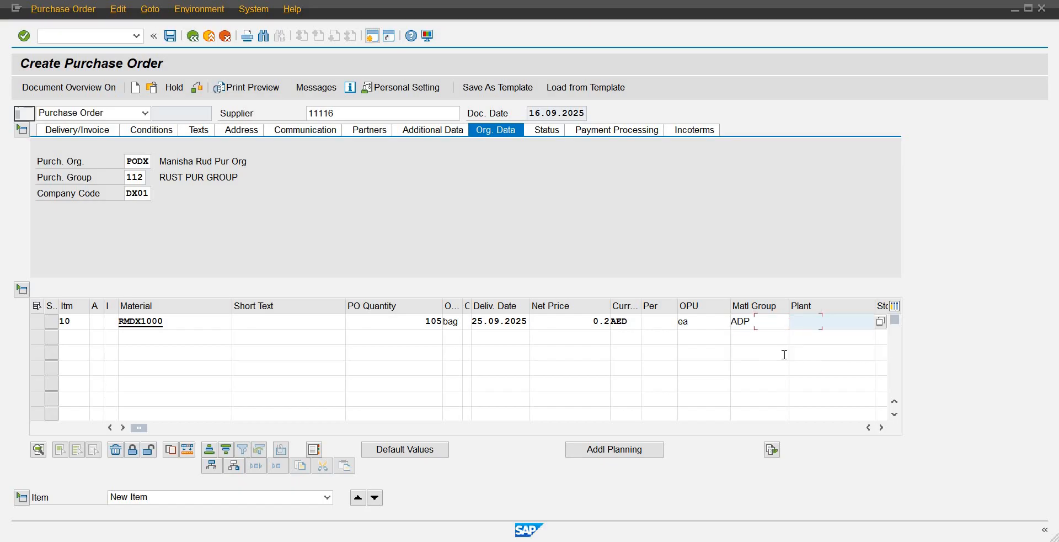
Step: Assign plant PLX1 and storage location SL01 to item 10
type("plx1")
key("Tab")
type("sl01")
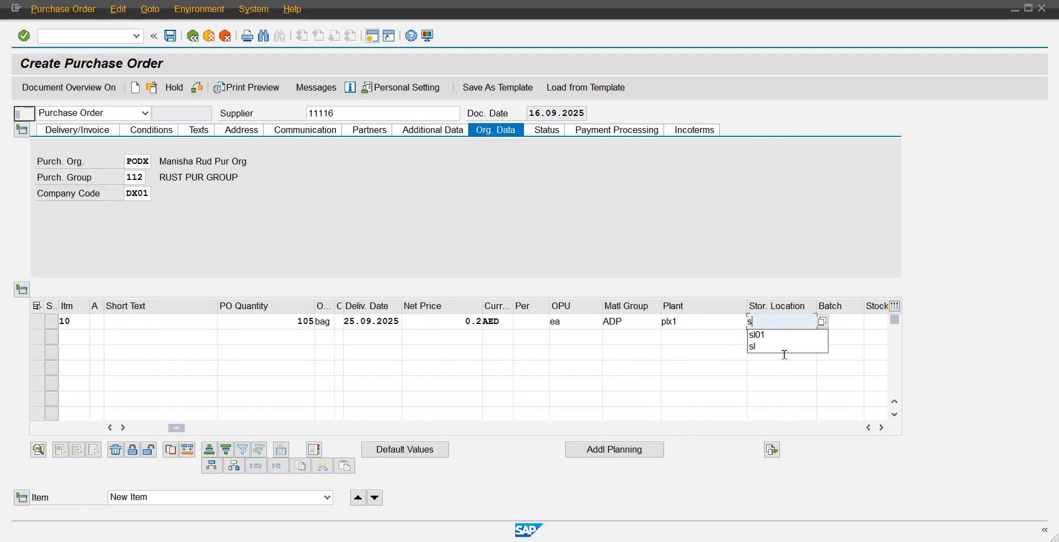
key("Tab")
Step: Look through item 10's remaining columns, from batch and stock segment to the purchase requisition, outline agreement and RFQ references
key("Tab")
key("Tab")
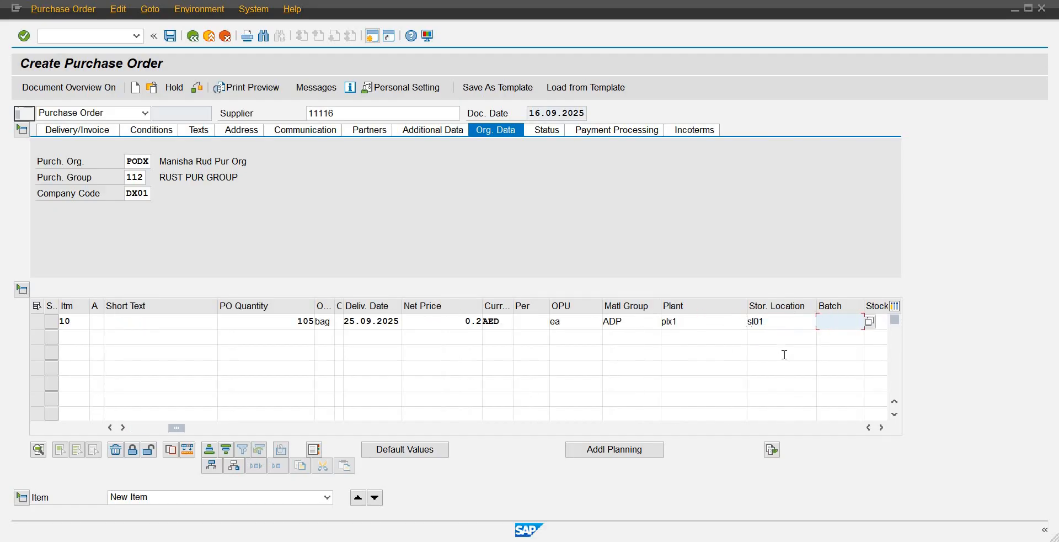
key("Tab")
key("Tab")
key("Tab")
key("Tab")
key("Tab")
key("Tab")
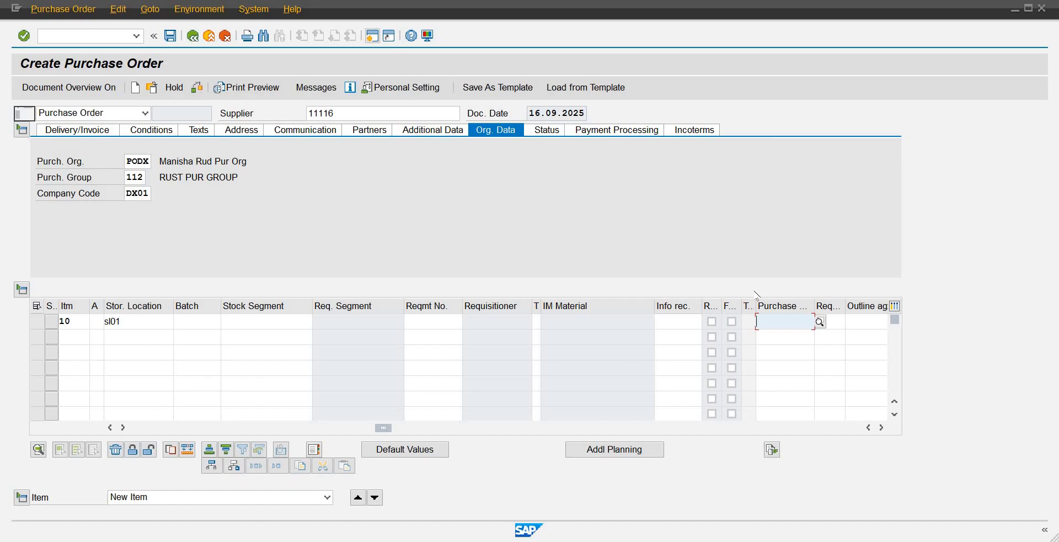
key("Tab")
key("Tab")
key("Tab")
key("Tab")
key("Tab")
key("Tab")
left_click(754, 322)
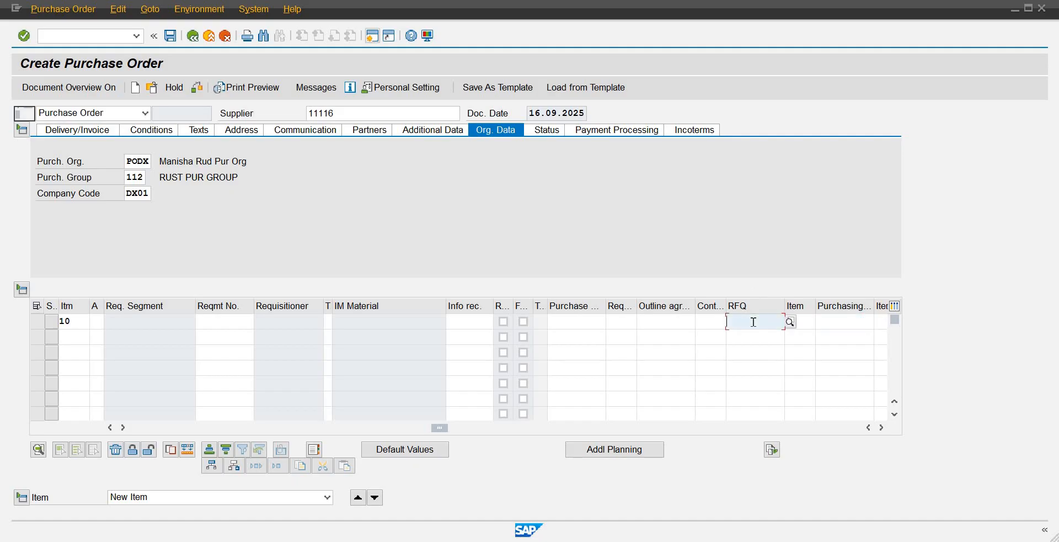
key("Tab")
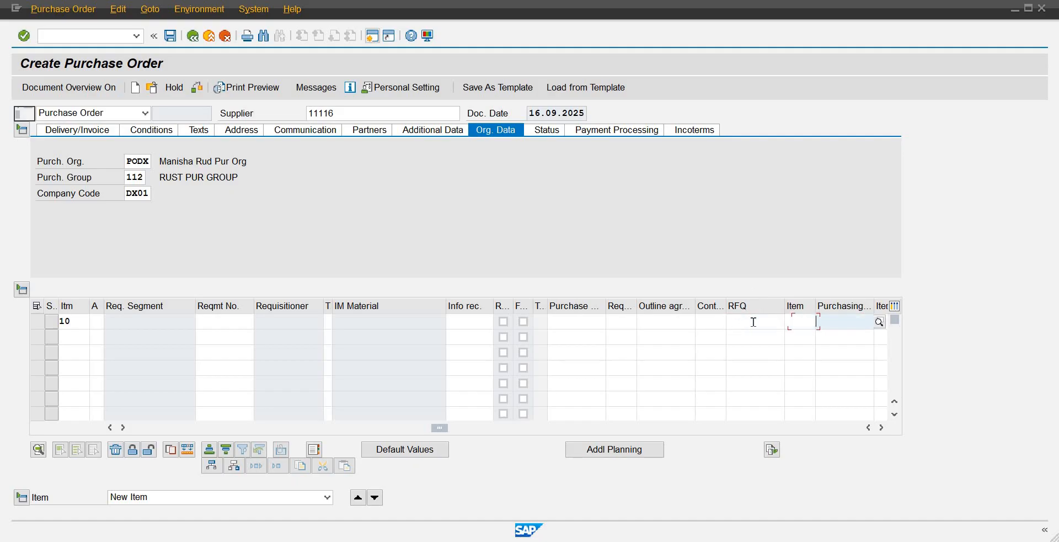
key("Tab")
key("Tab")
key("Tab")
key("Tab")
key("Tab")
key("Tab")
key("Tab")
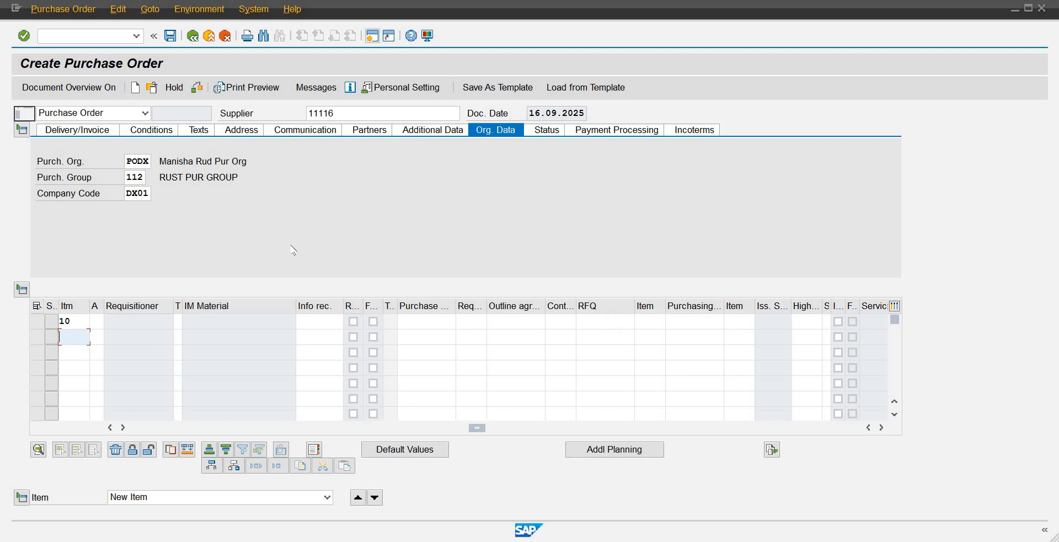
Step: Validate the purchase order's header and item entries
key("Return")
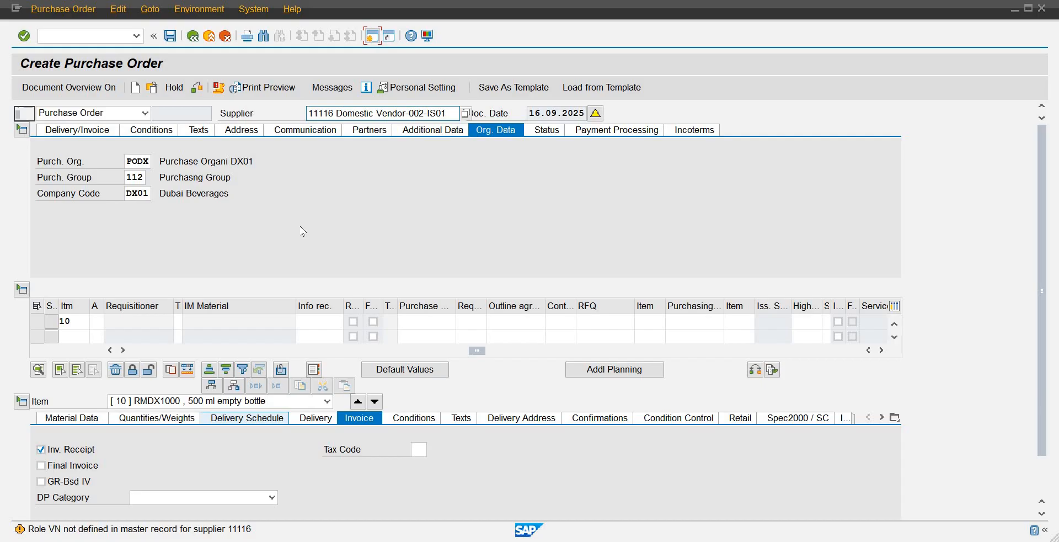
key("Return")
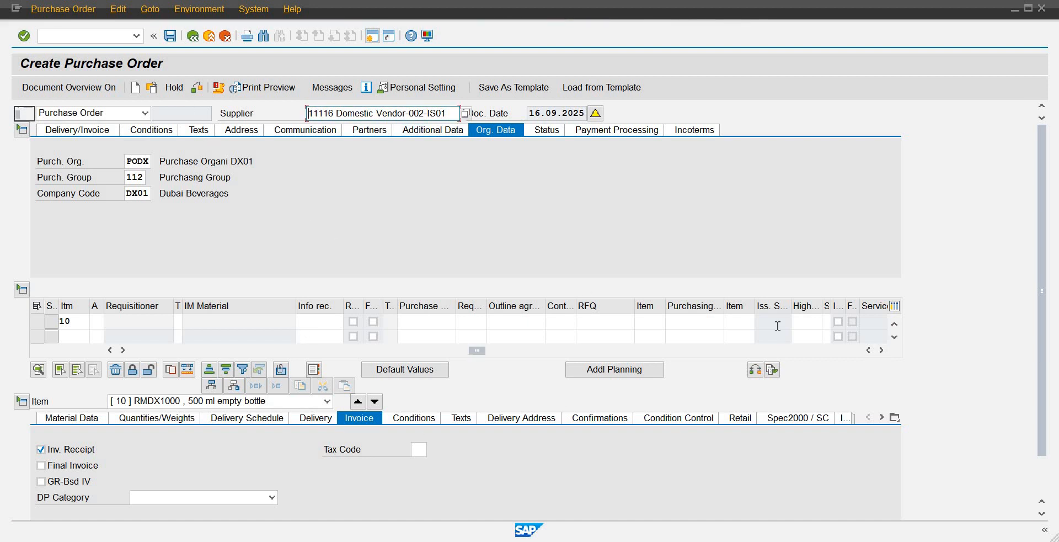
Step: Review item 10's order quantity, unit conversions, and net and gross weight, volume and points details
left_click(161, 419)
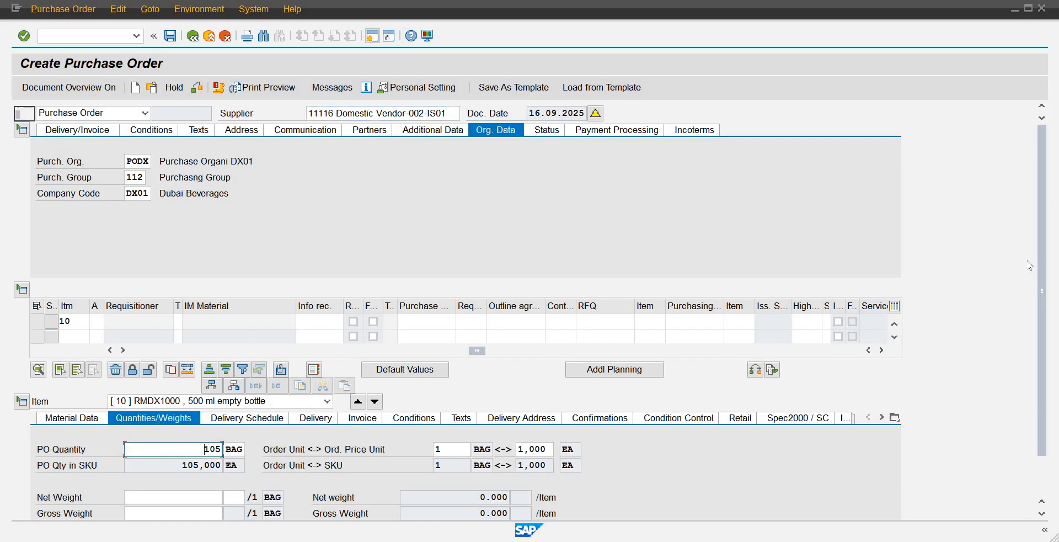
left_click_drag(1042, 251, 1043, 291)
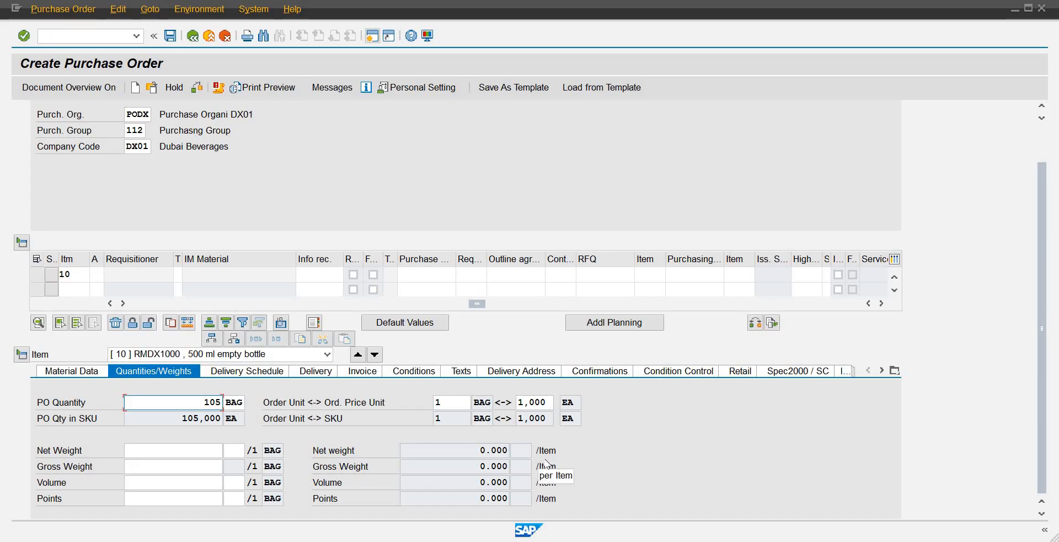
left_click_drag(1038, 284, 1018, 389)
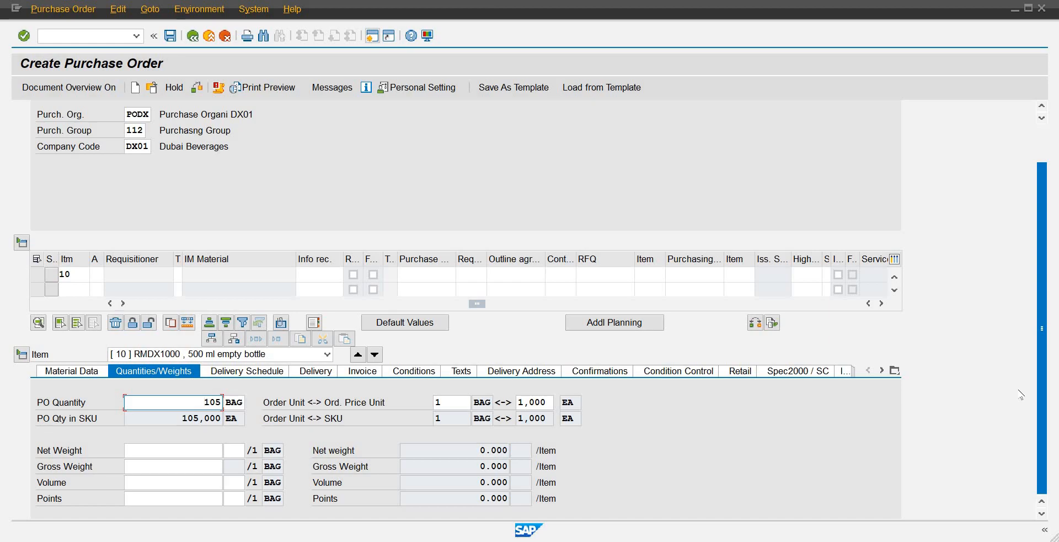
left_click(188, 448)
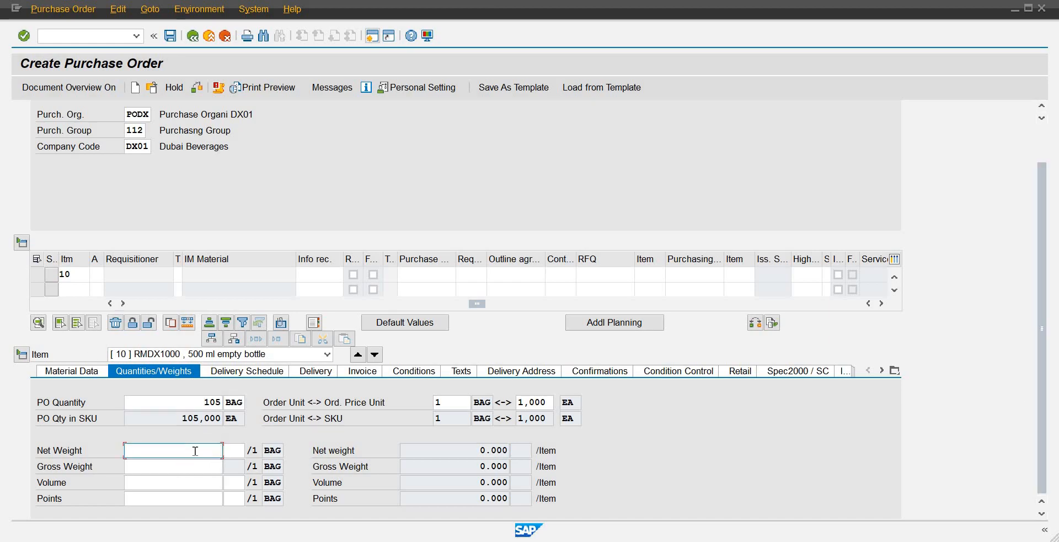
left_click(458, 449)
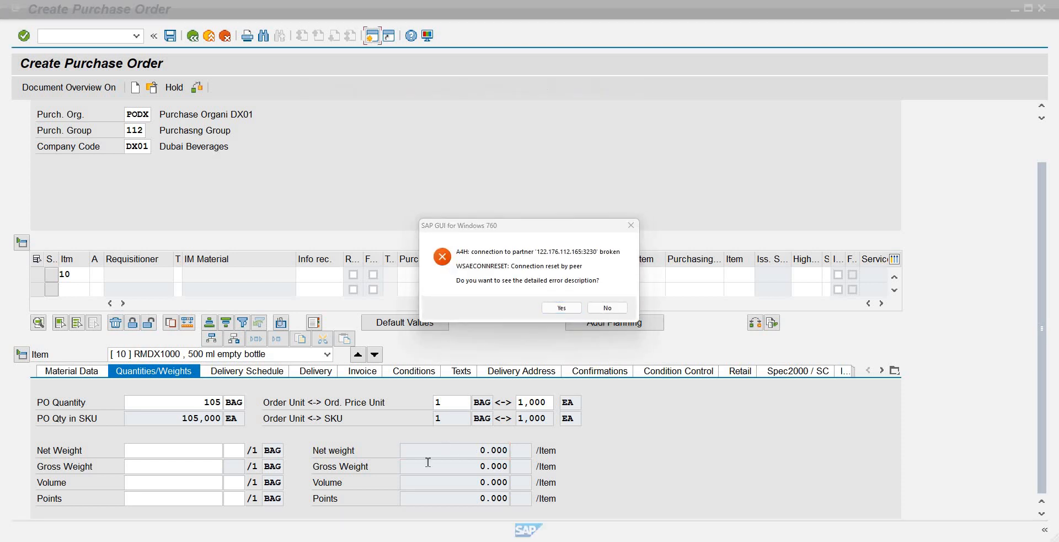
Step: Try to leave the purchase order with the /n command and decline the connection error's detailed description
key("Return")
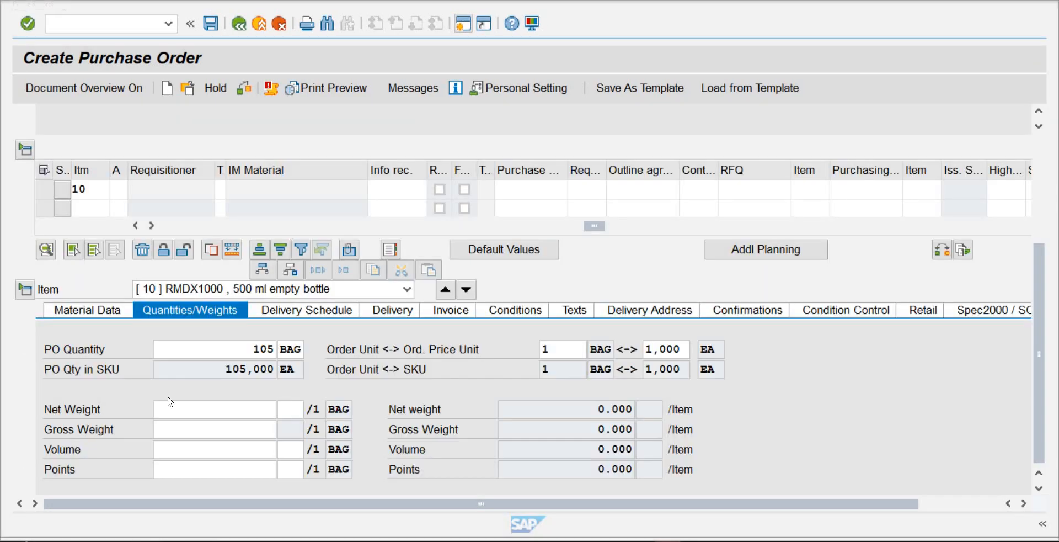
left_click(109, 23)
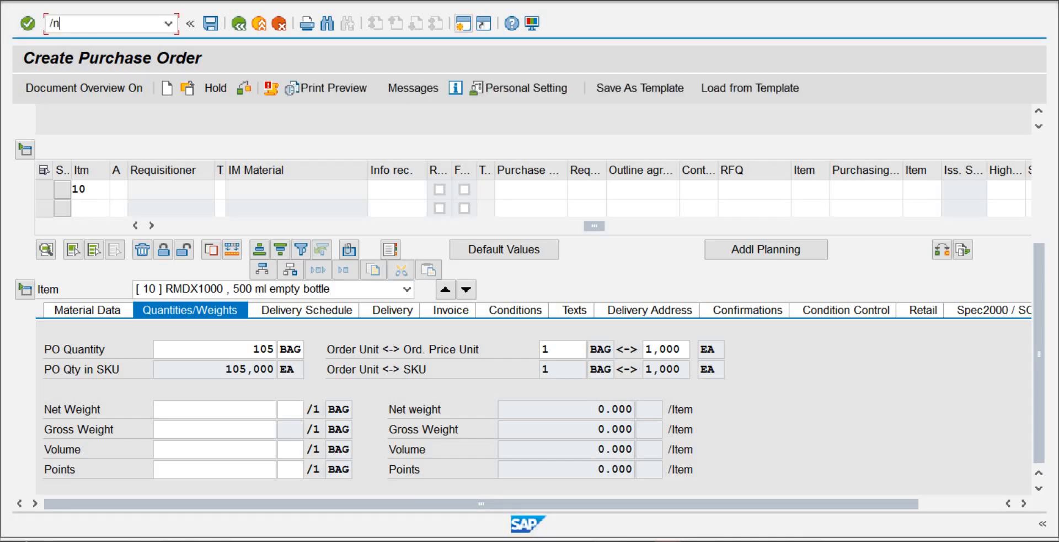
type("/n")
key("Return")
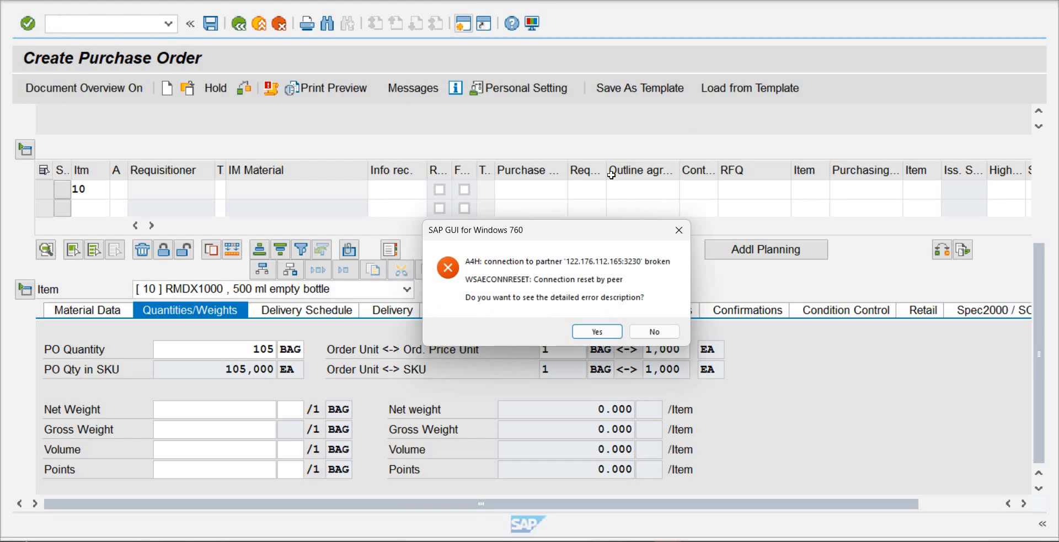
left_click(658, 334)
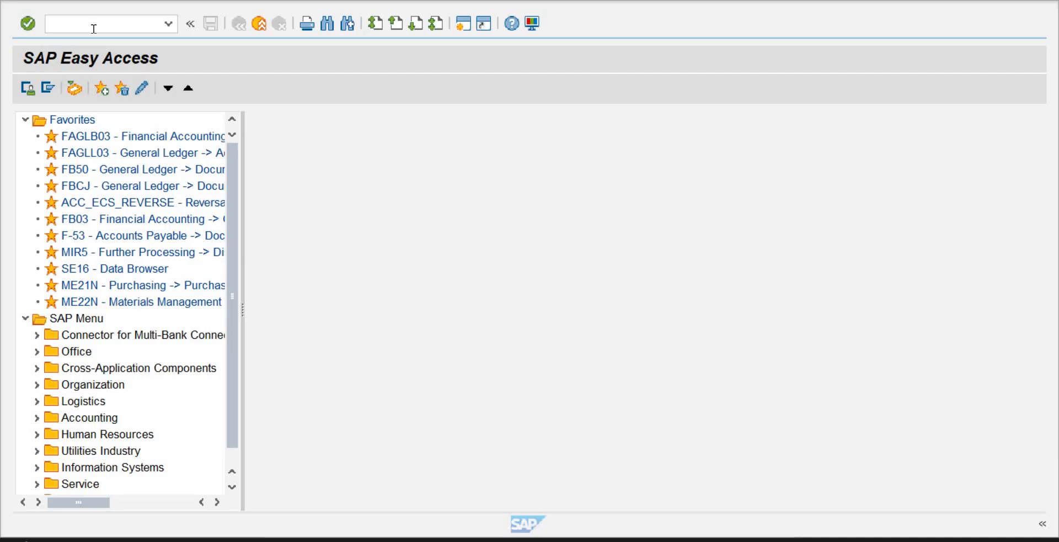
Step: Start material creation with transaction mm01 and enter RMDX1000 as the material
left_click(93, 29)
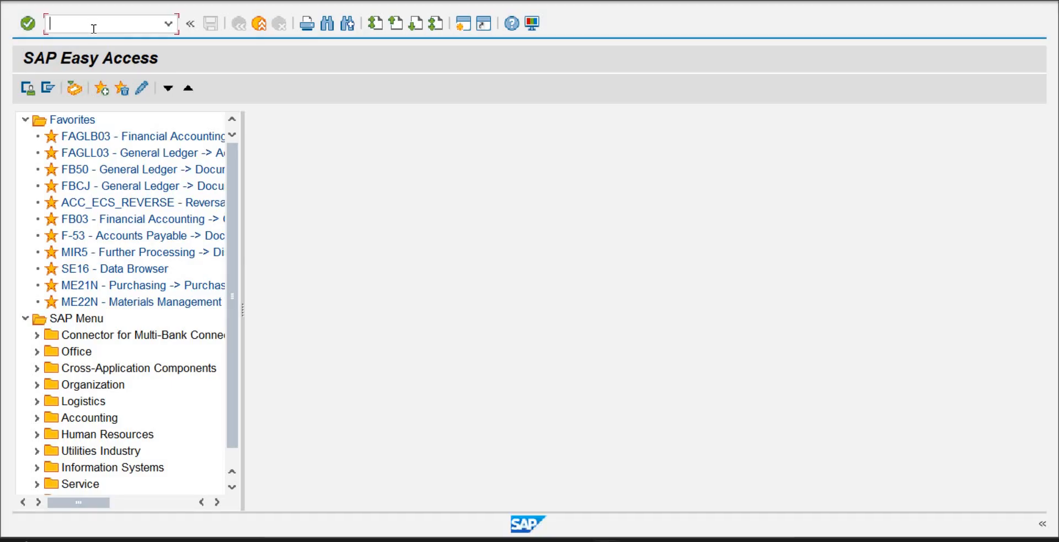
type("mm01")
key("Return")
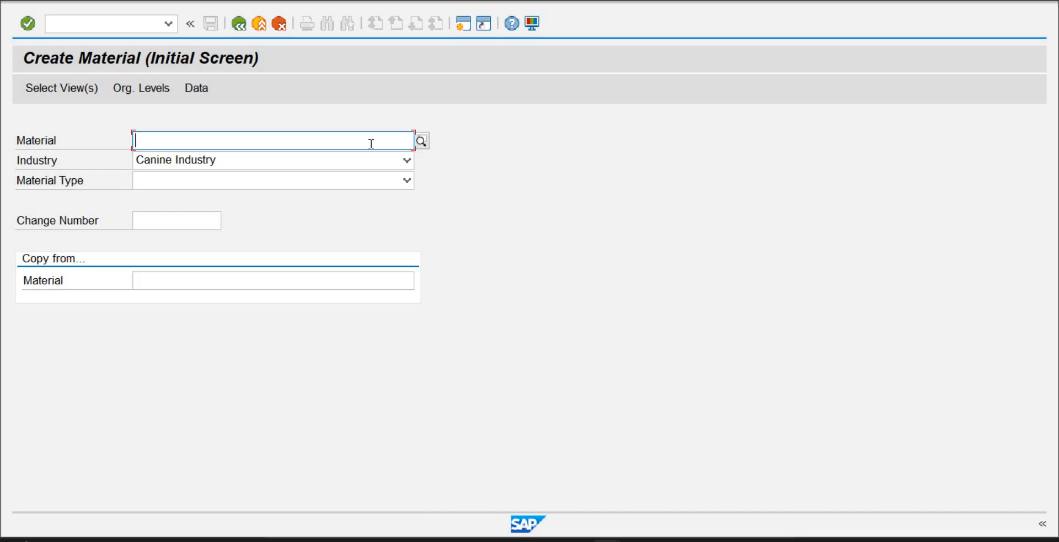
type("RMD")
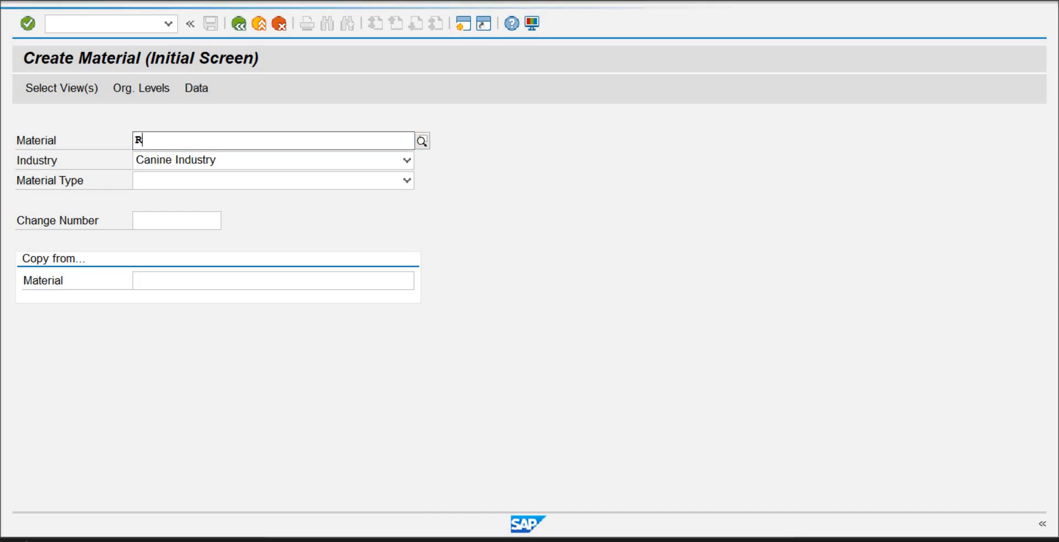
type("X1000")
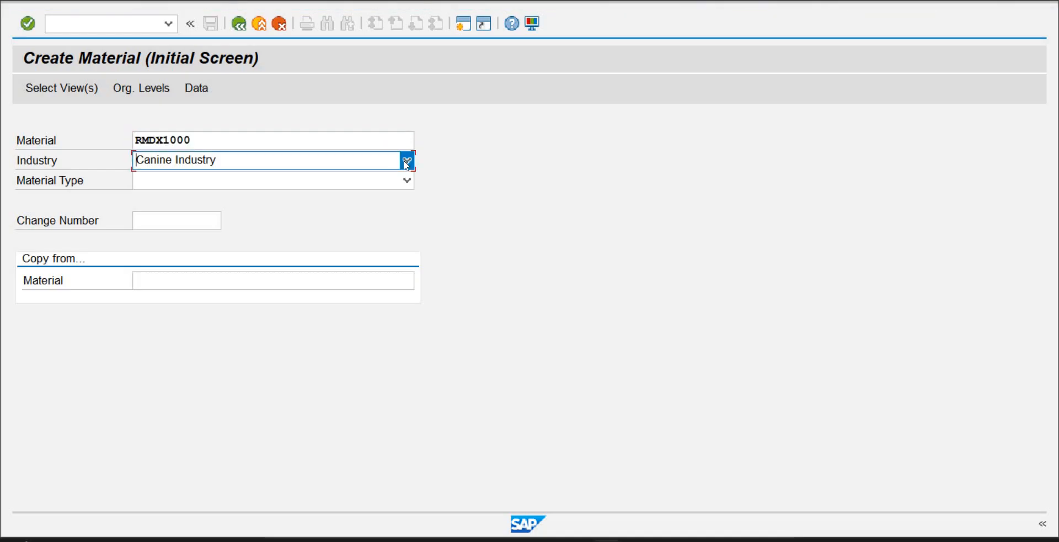
Step: Set the material's industry to Manufacturing
left_click(406, 161)
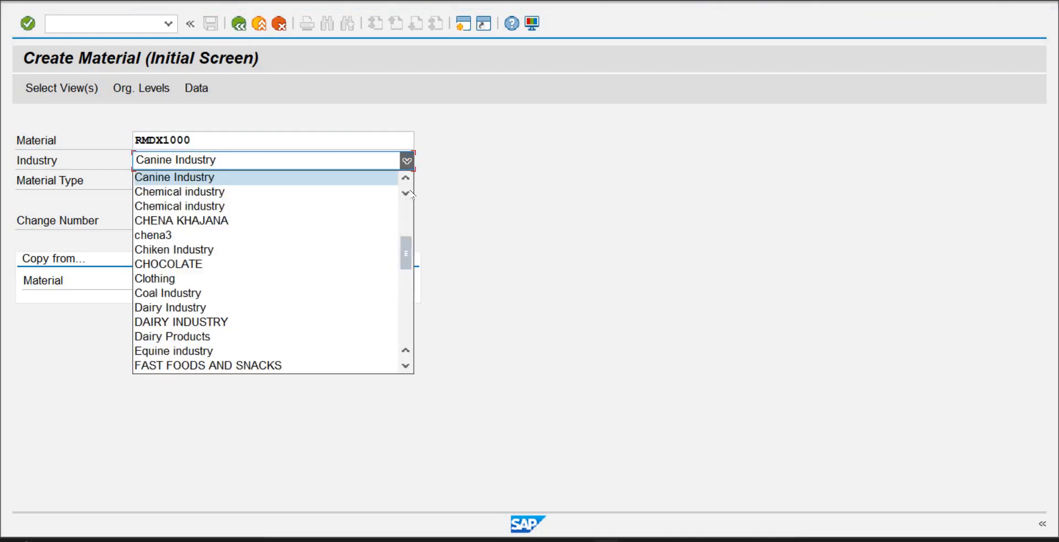
left_click(406, 367)
scroll(406, 366, "down", 7)
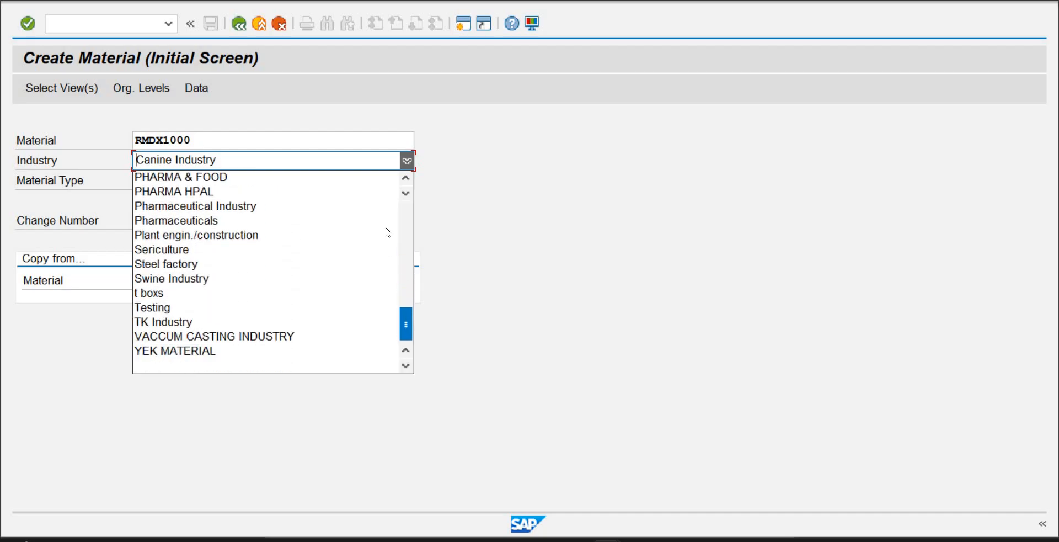
left_click(406, 178)
left_click(407, 178)
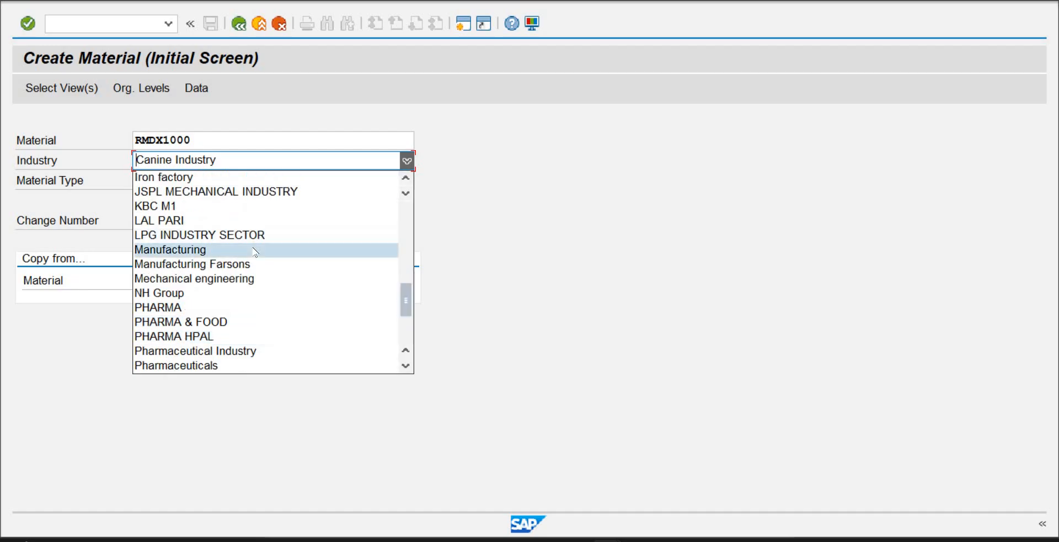
left_click(255, 252)
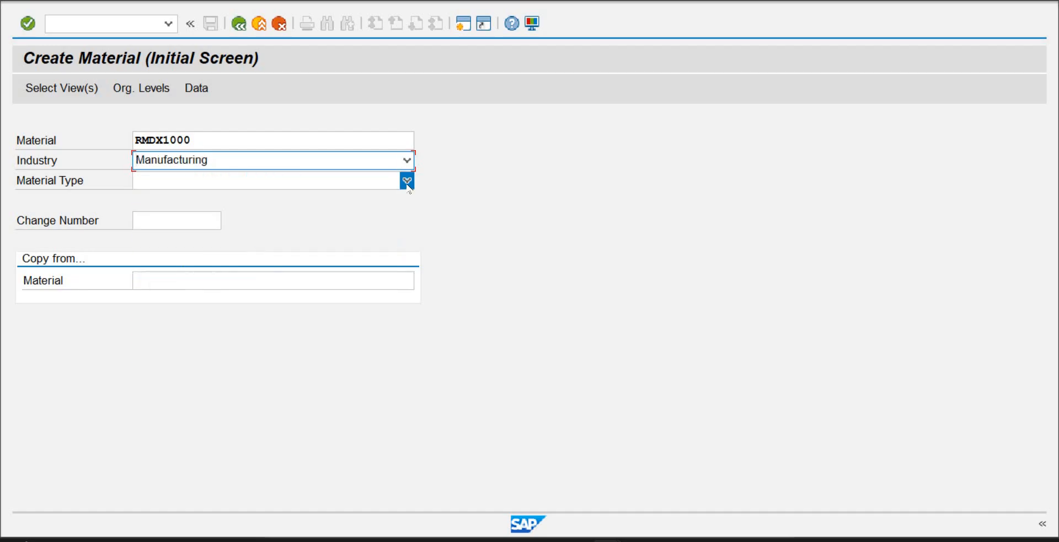
Step: Set the material type to Raw Material Std-Sapience
left_click(407, 181)
scroll(411, 366, "down", 15)
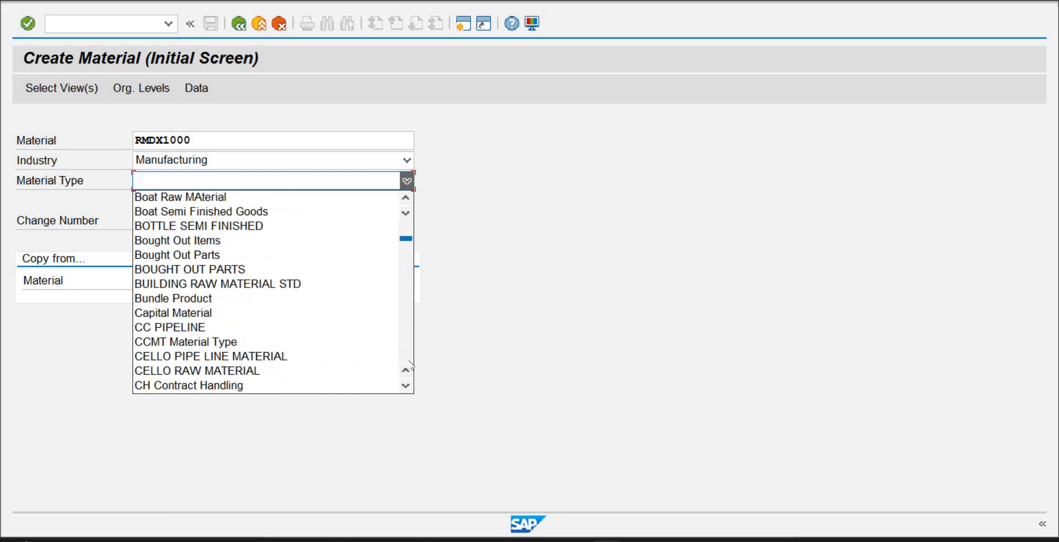
key("Down")
key("Down")
key("Down")
key("Down")
key("Down")
key("Down")
key("Down")
key("Down")
key("Down")
key("Down")
key("Down")
key("Down")
key("Down")
key("Down")
key("Down")
key("Down")
key("Down")
key("Down")
key("Down")
key("Down")
key("Down")
scroll(406, 386, "down", 3)
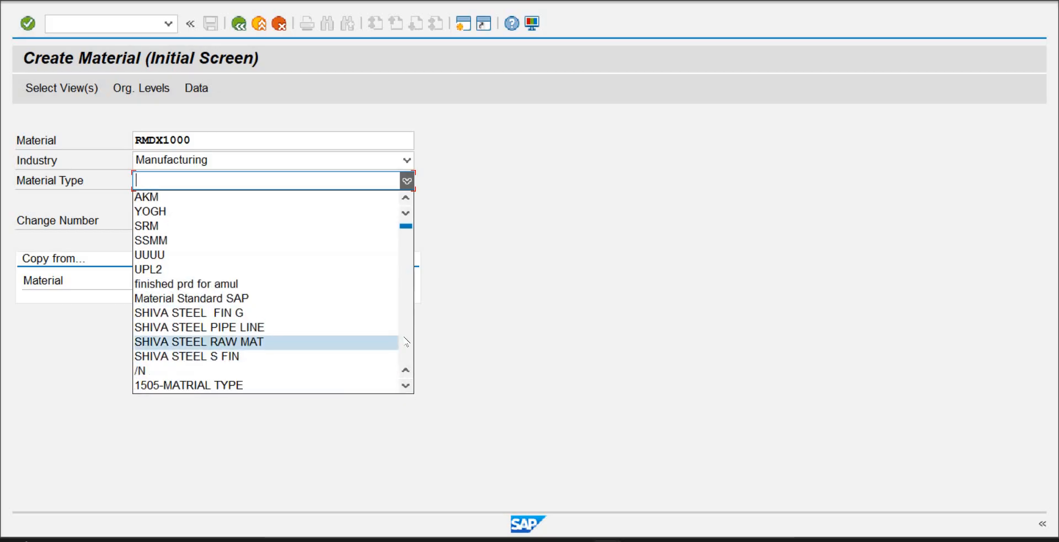
scroll(406, 342, "down", 20)
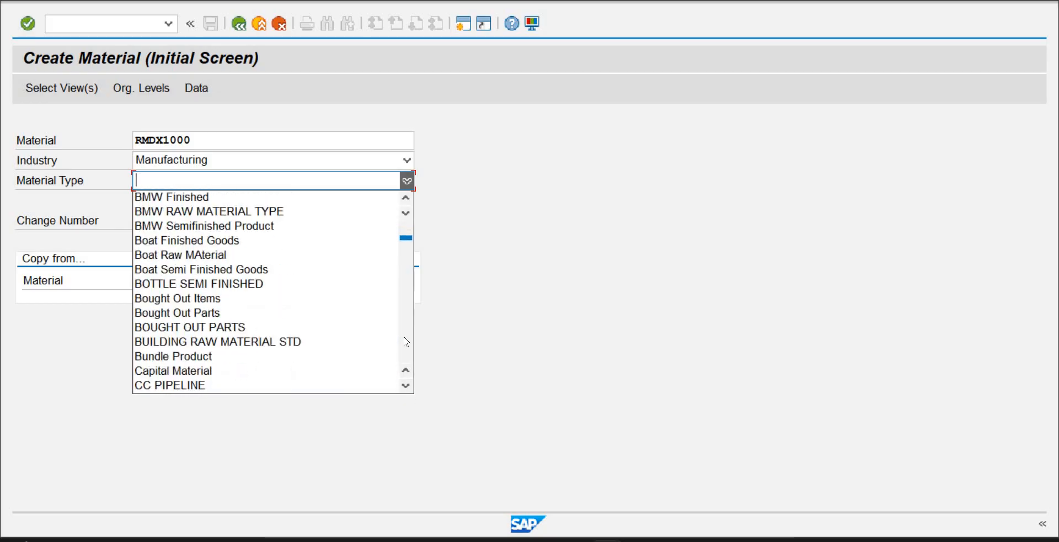
scroll(406, 341, "down", 15)
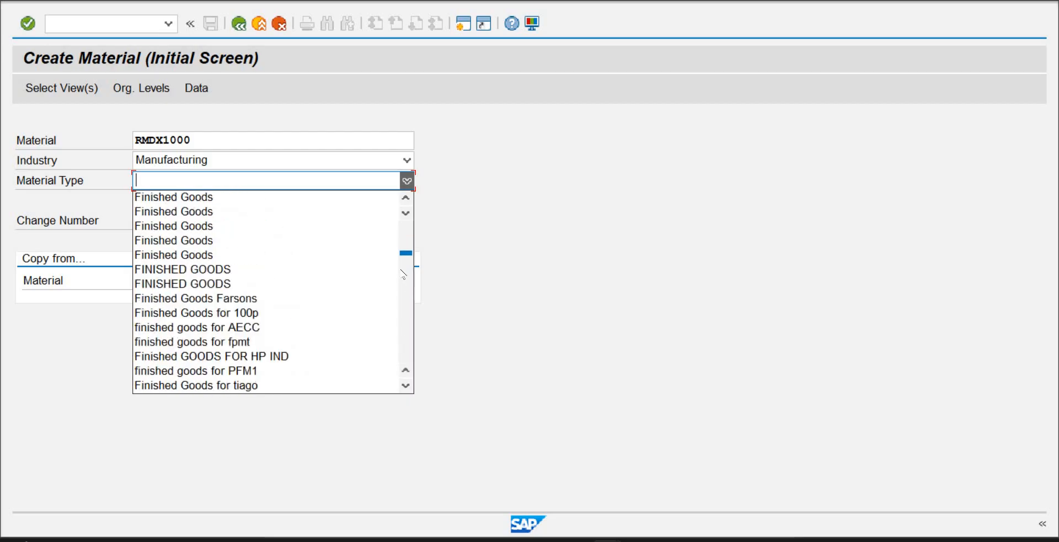
scroll(403, 283, "down", 20)
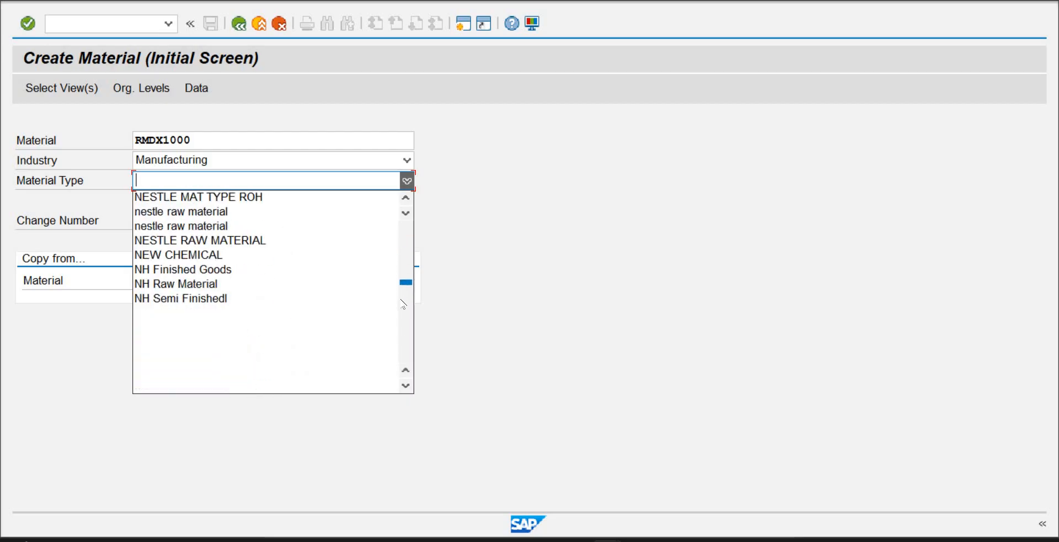
scroll(402, 316, "down", 10)
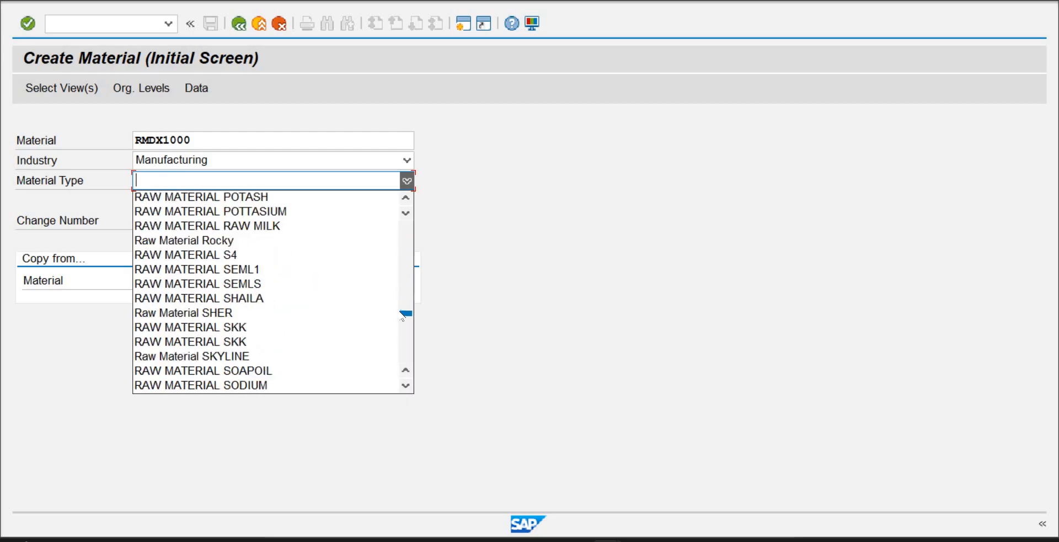
left_click_drag(407, 388, 406, 387)
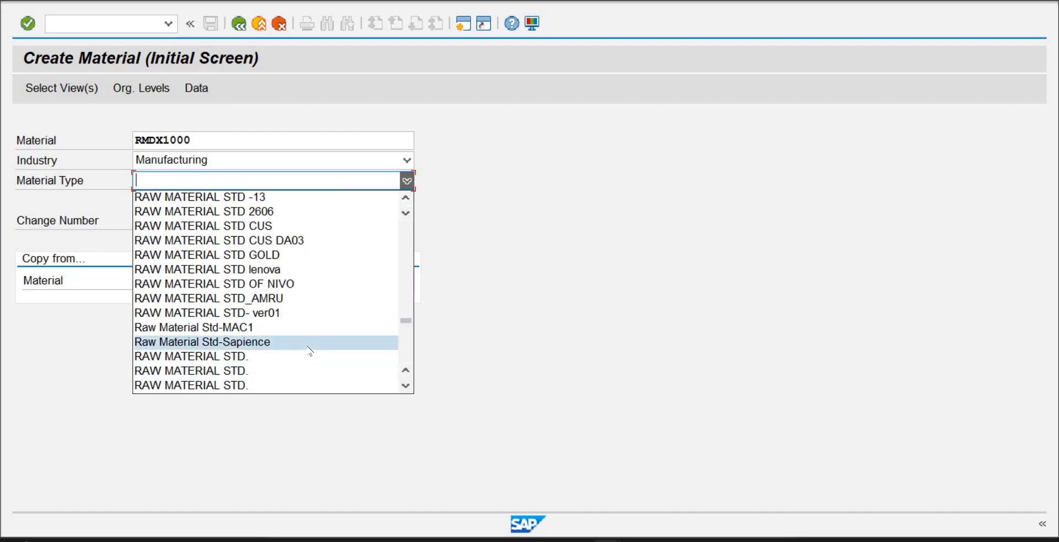
left_click(310, 348)
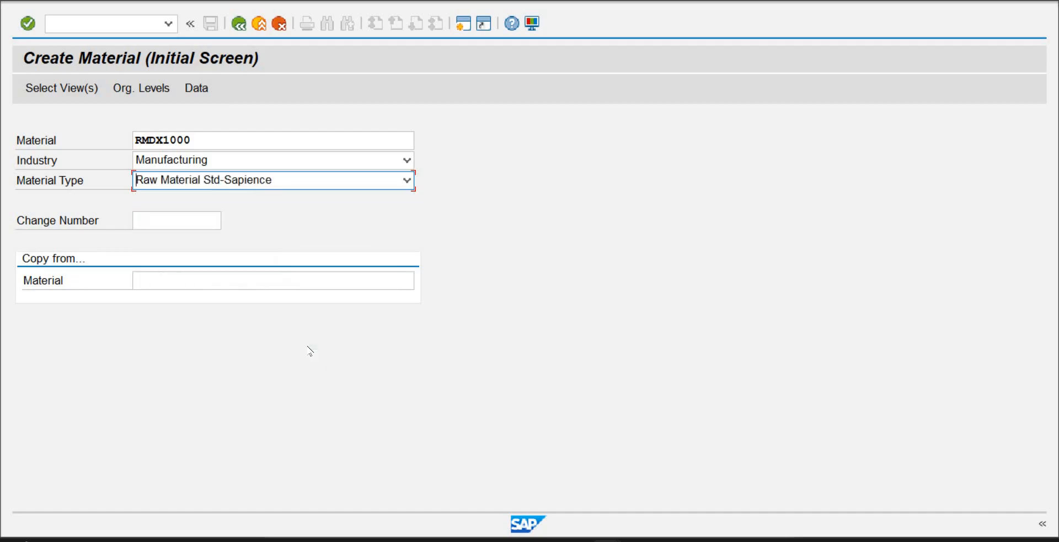
Step: Confirm the initial data for material RMDX1000 and select the Basic Data 1 view
key("Return")
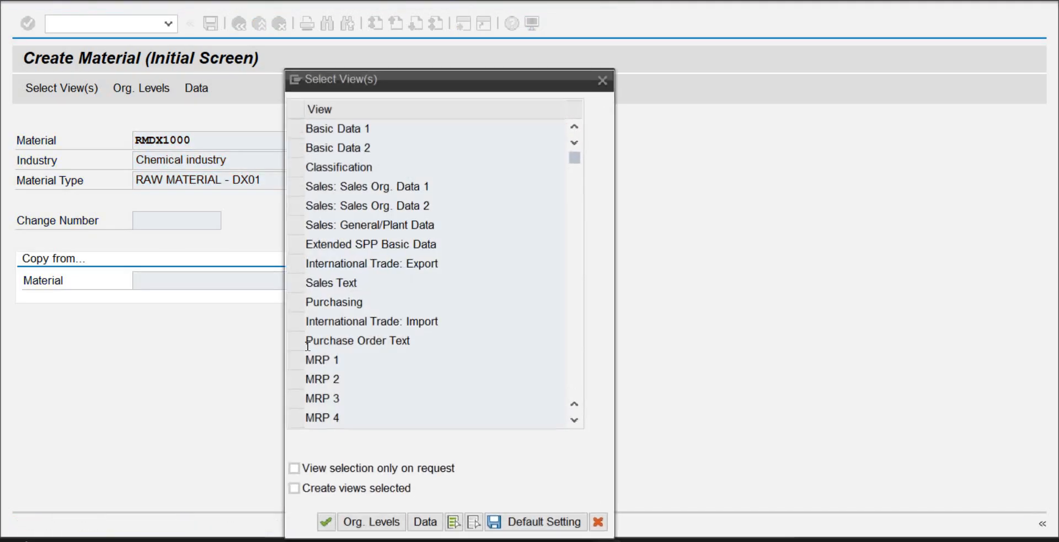
left_click(299, 126)
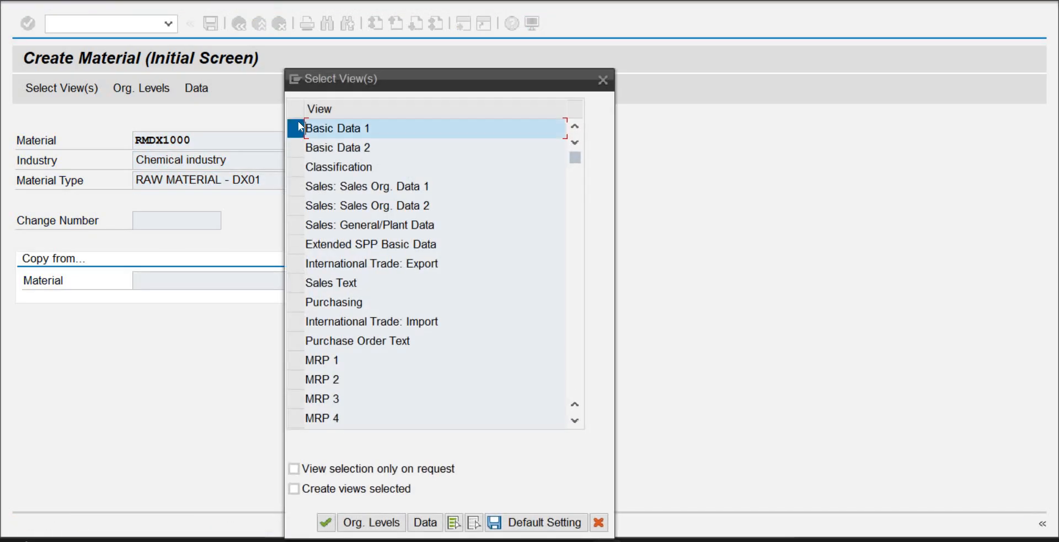
key("Return")
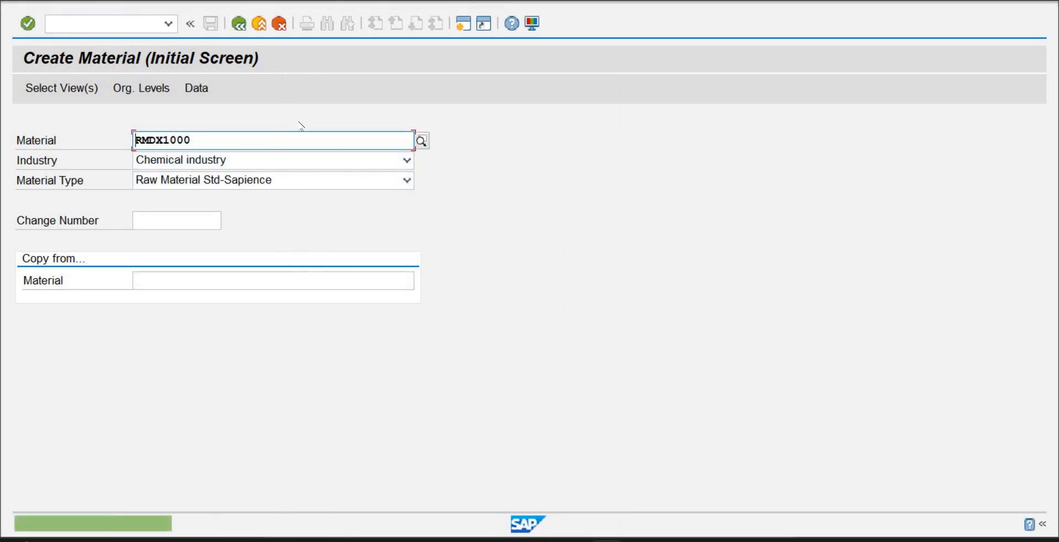
key("Return")
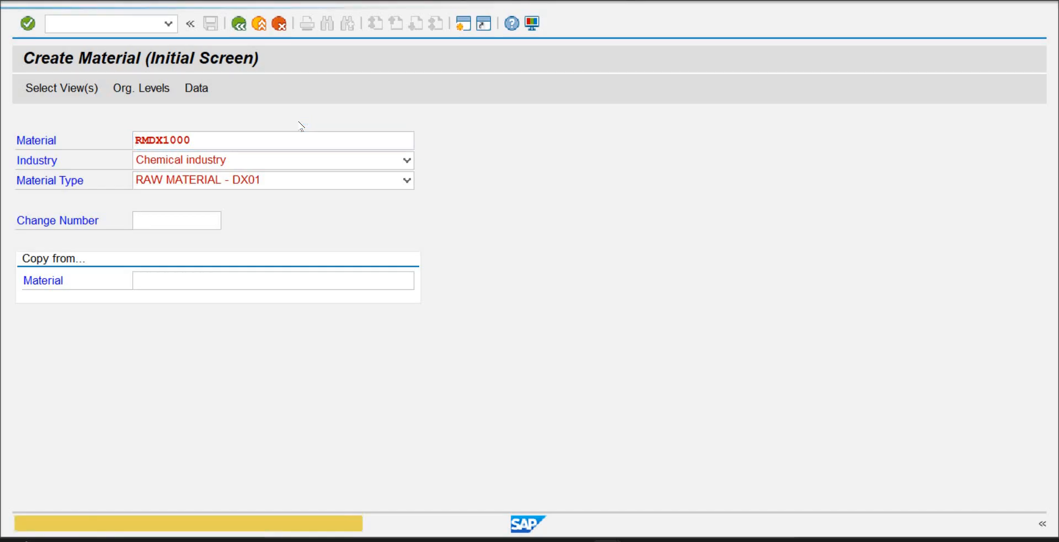
left_click(298, 122)
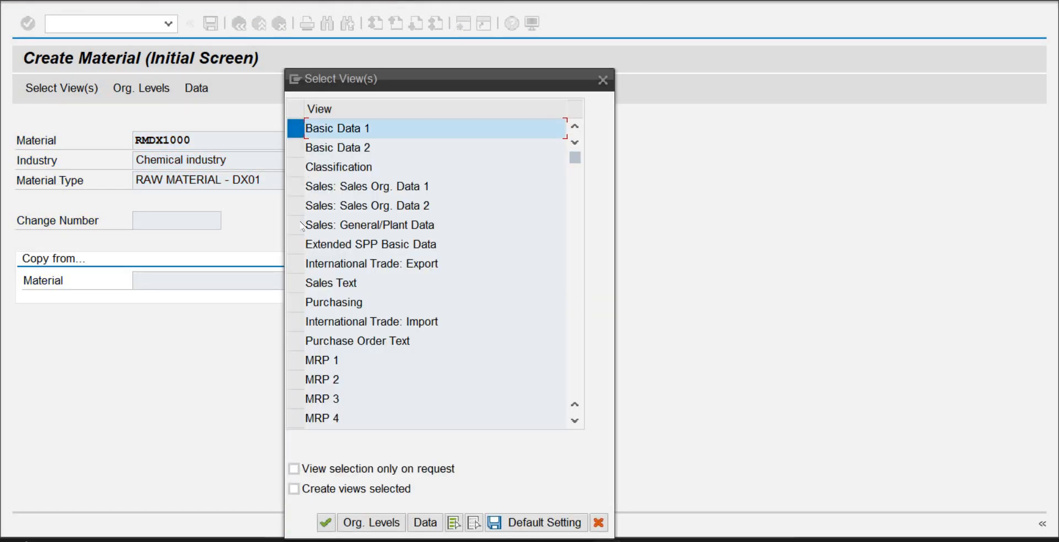
Step: Add the Purchasing, General Plant Data / Storage 1 and Accounting 1 views to the selection for material RMDX1000
left_click(296, 301)
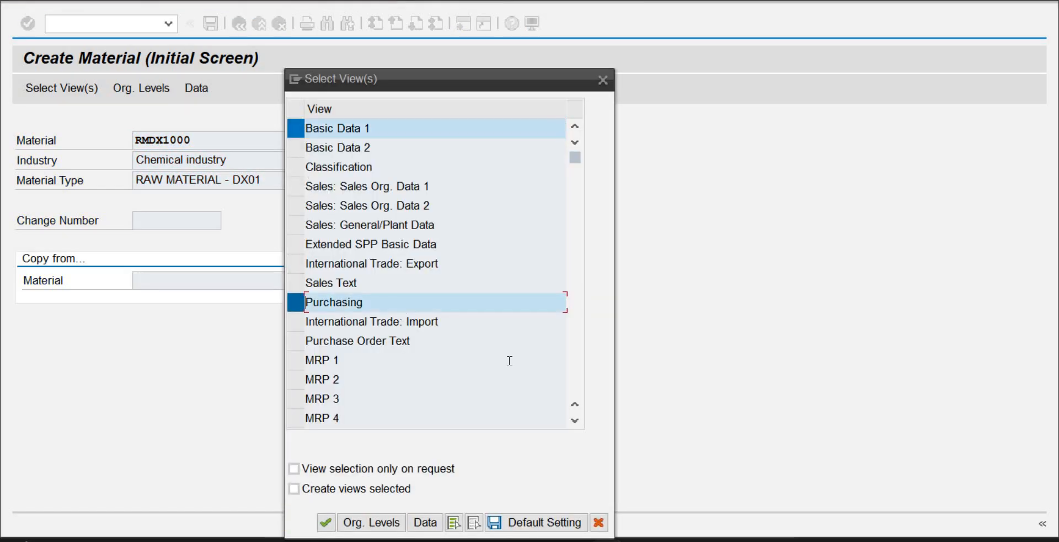
left_click(575, 421)
left_click(575, 421)
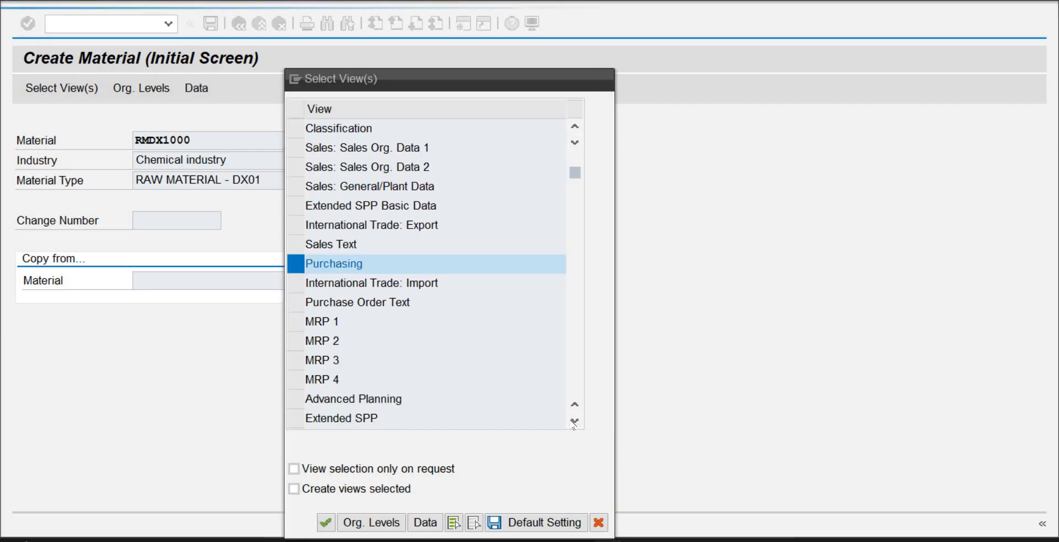
left_click(574, 421)
left_click(575, 421)
left_click(575, 421)
left_click(572, 421)
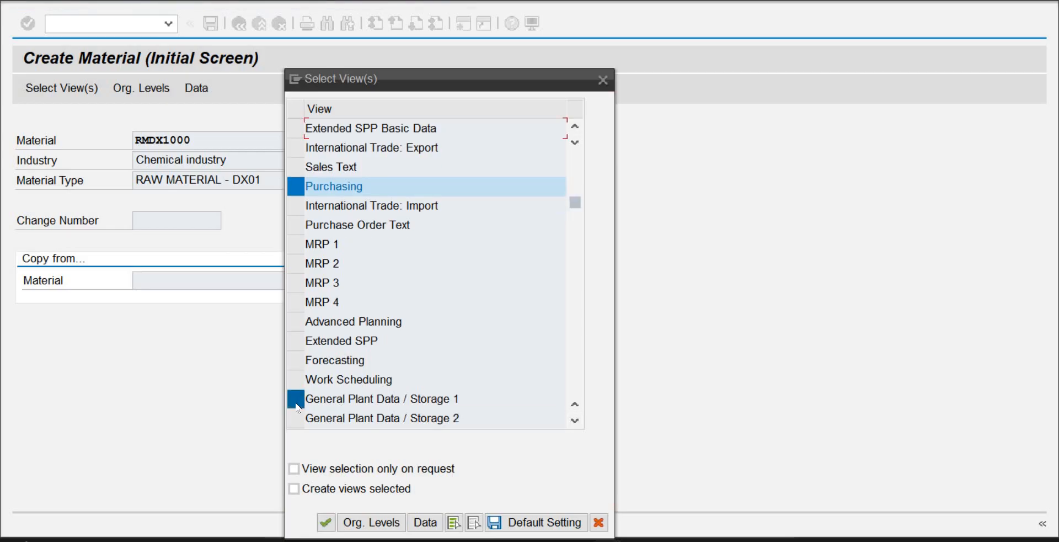
left_click(296, 400)
left_click(575, 421)
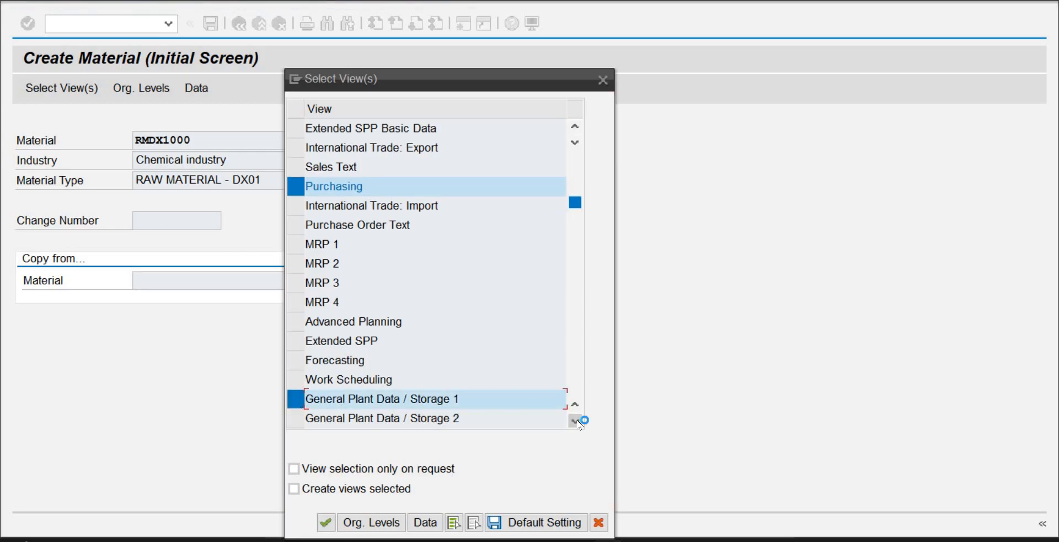
left_click(574, 421)
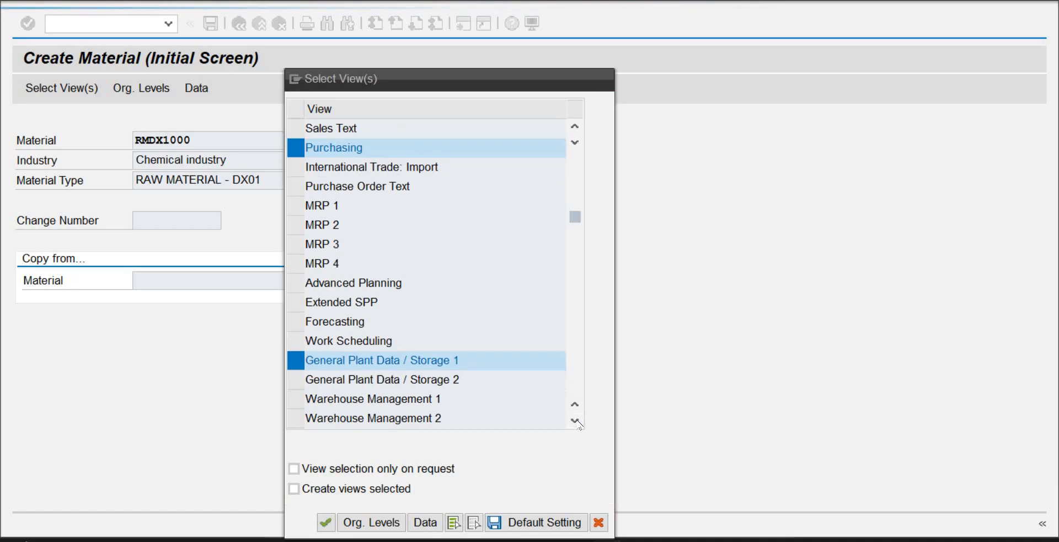
left_click(574, 421)
left_click(574, 421)
scroll(331, 383, "down", 1)
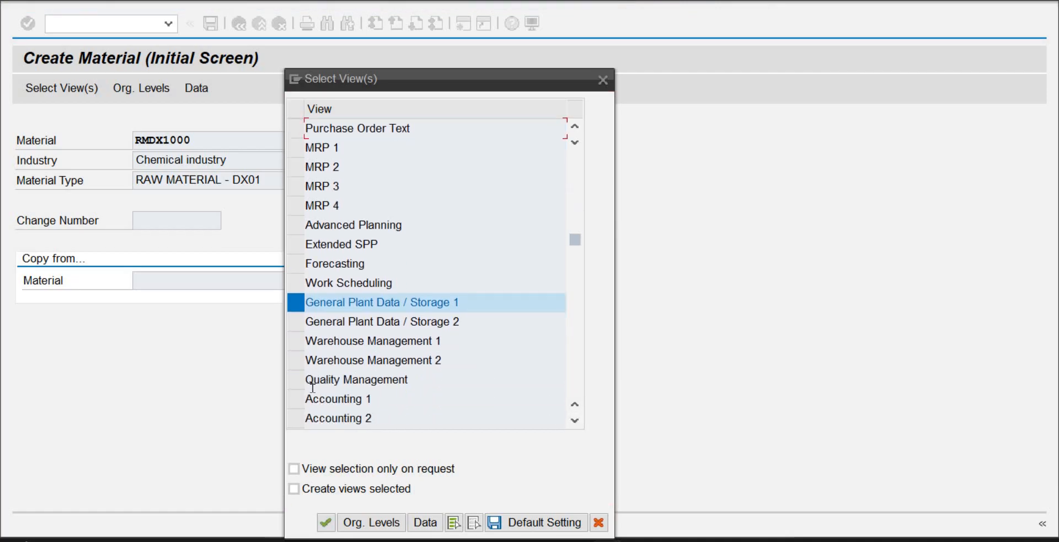
left_click(295, 398)
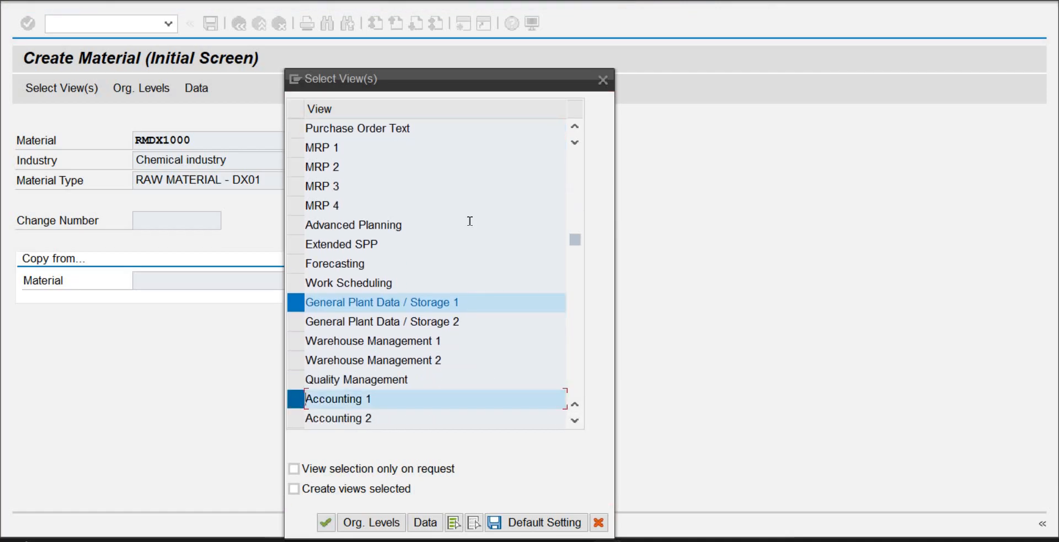
Step: Add the Basic Data 2 view to the selection and confirm the chosen views
left_click(575, 127)
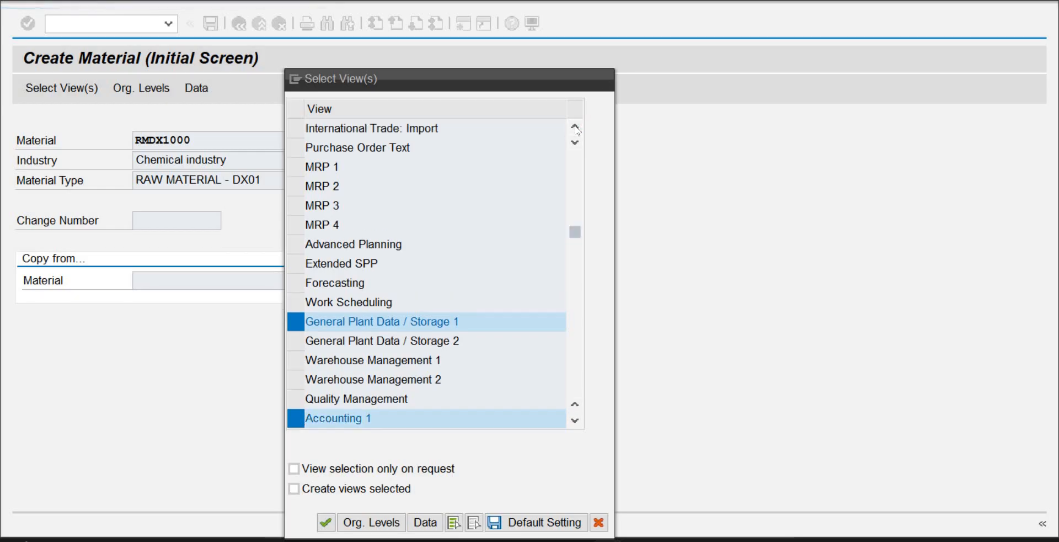
left_click(574, 127)
left_click(575, 127)
left_click(575, 127)
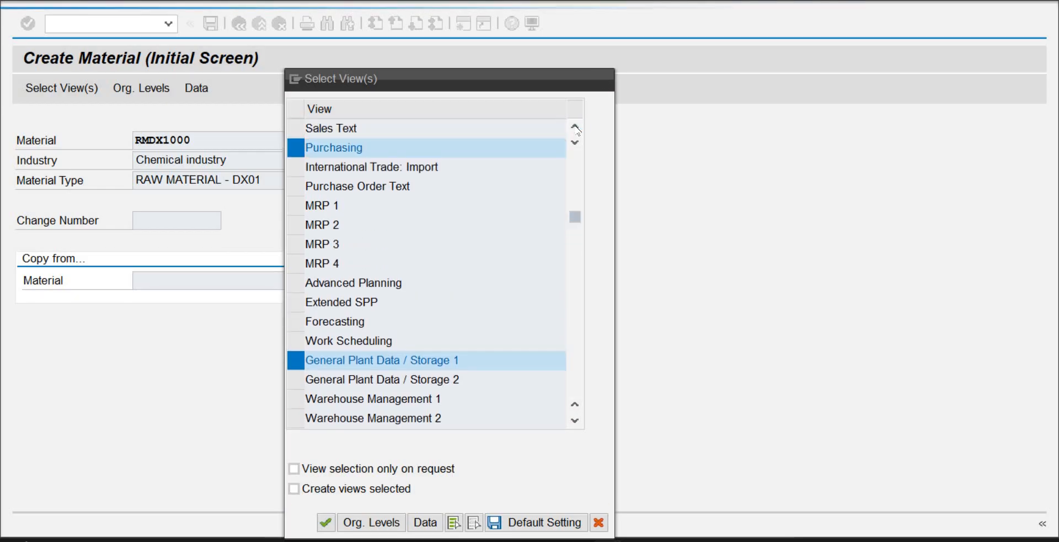
left_click(575, 127)
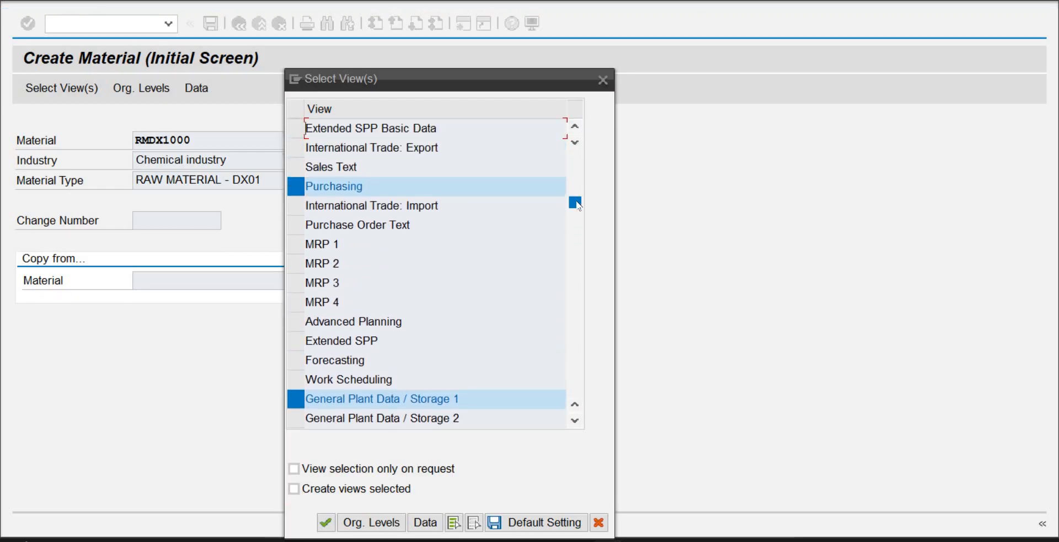
left_click_drag(575, 202, 576, 138)
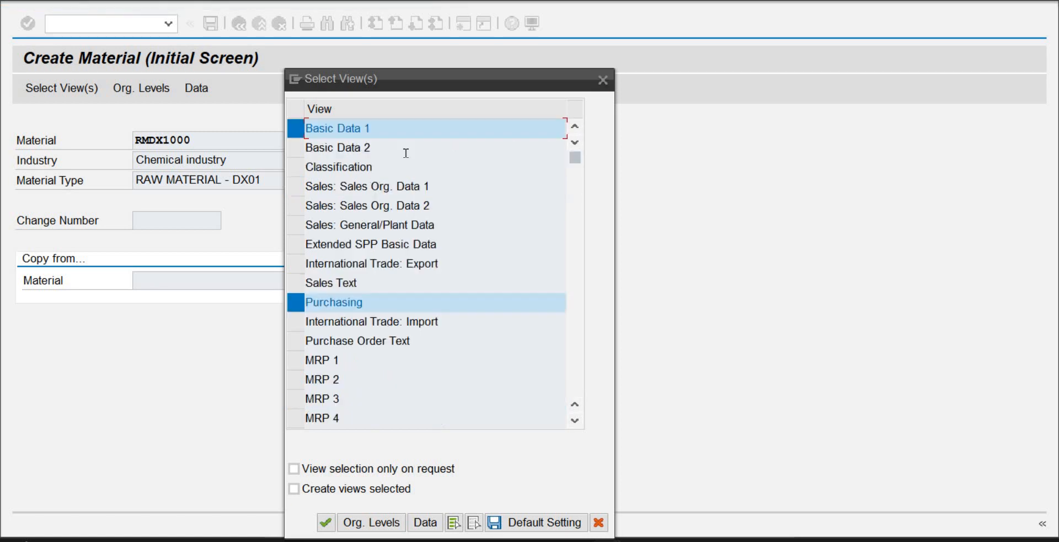
left_click(297, 150)
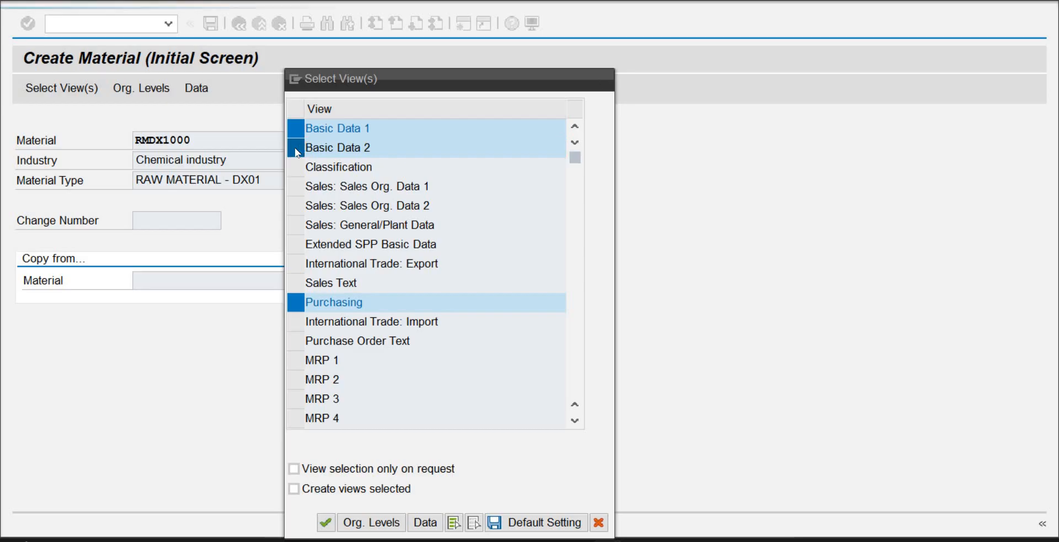
key("Return")
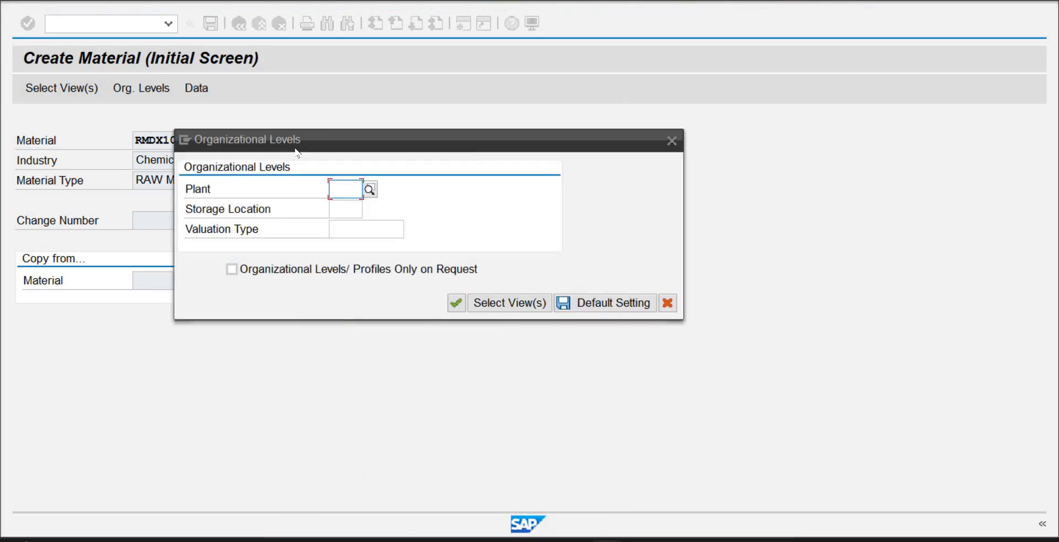
Step: Try to create the material views for plant PLX1 and storage location SL01
type("plx1")
key("Return")
type("sl01")
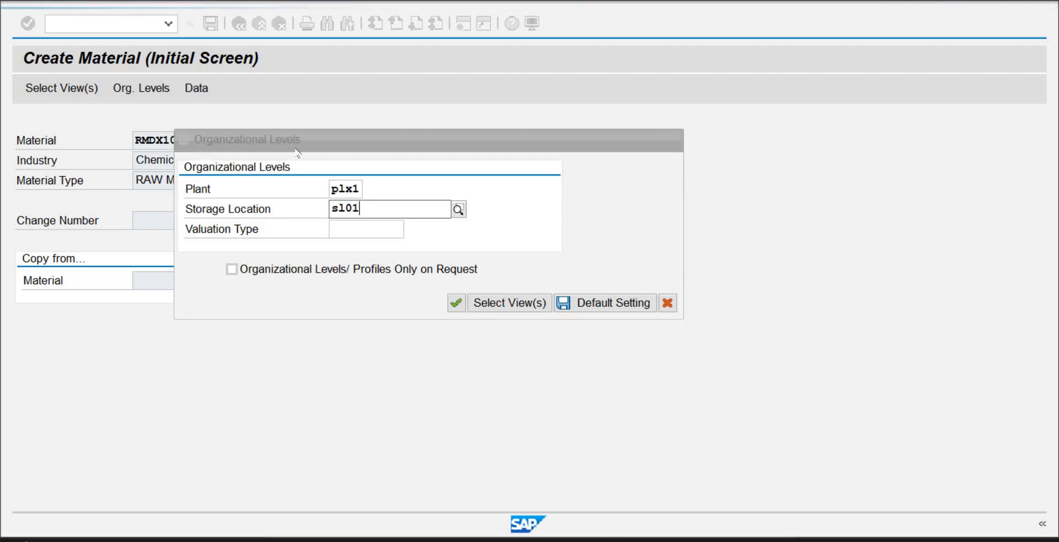
key("Return")
left_click(458, 303)
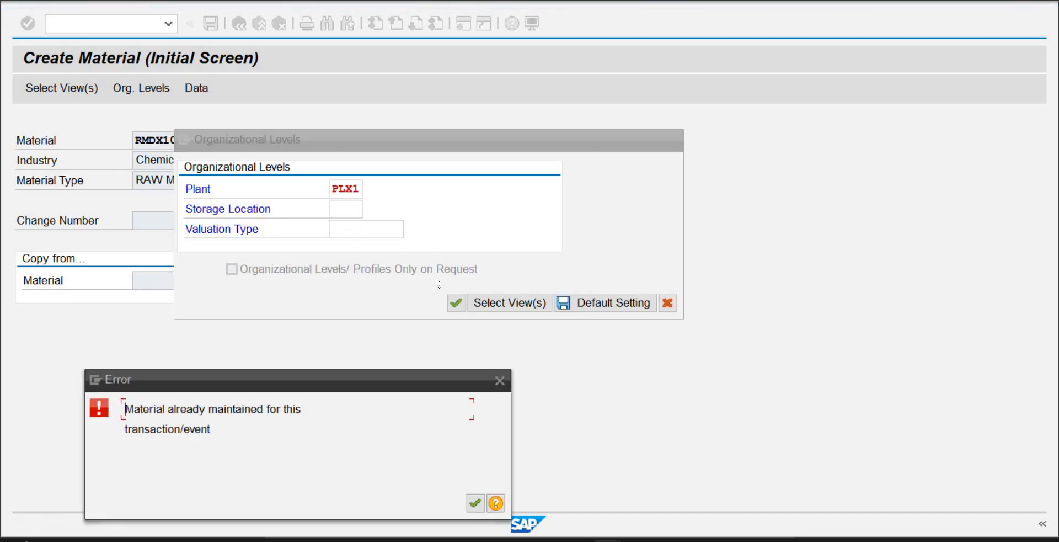
left_click(500, 380)
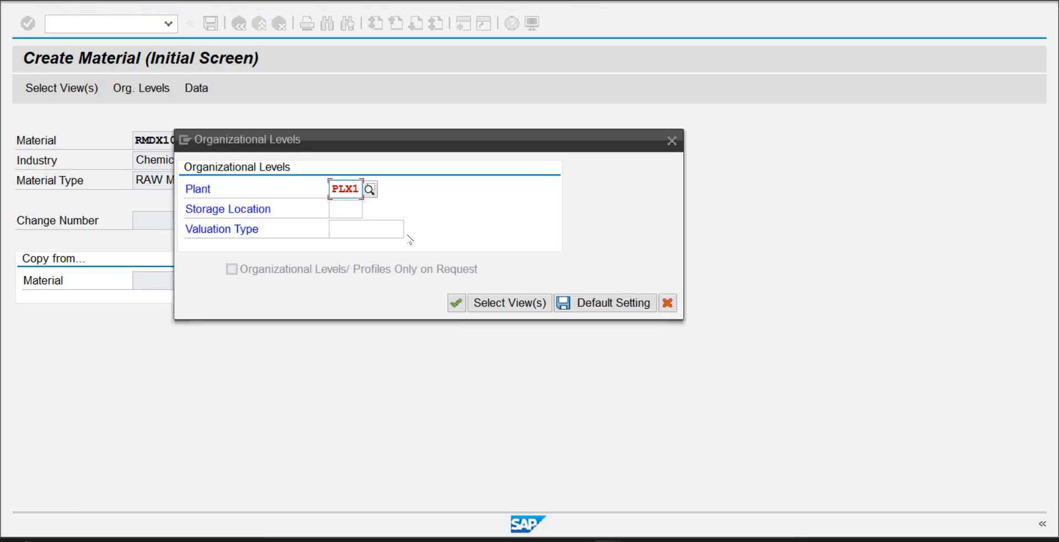
Step: Retry the organizational levels with storage location SL01 for the same plant, then cancel them
left_click(336, 204)
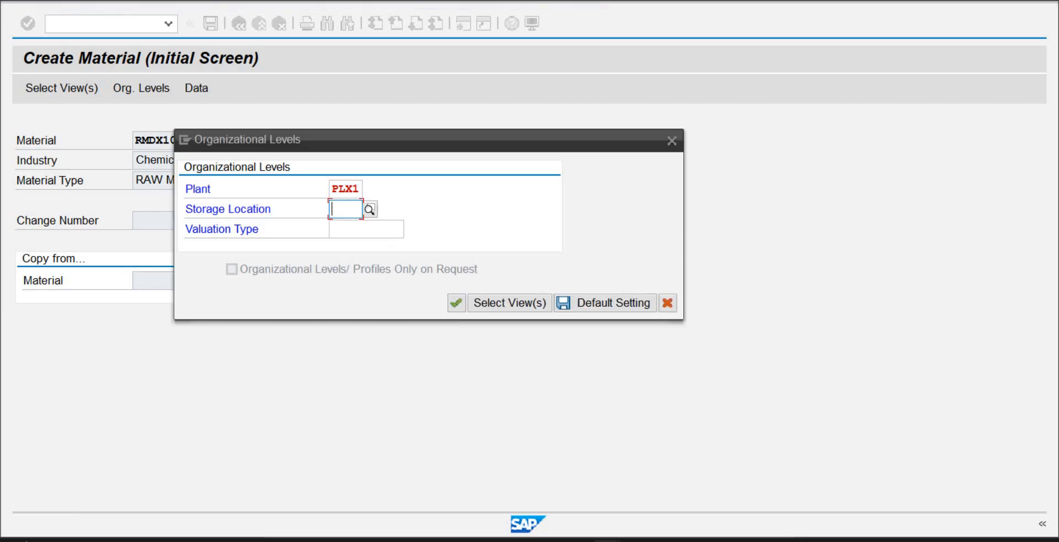
type("sl01")
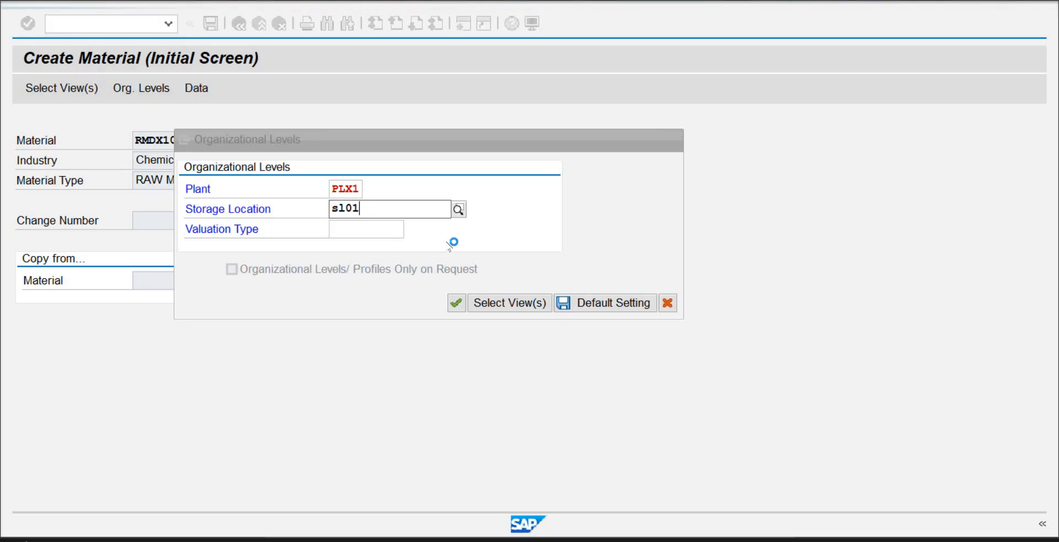
left_click(423, 244)
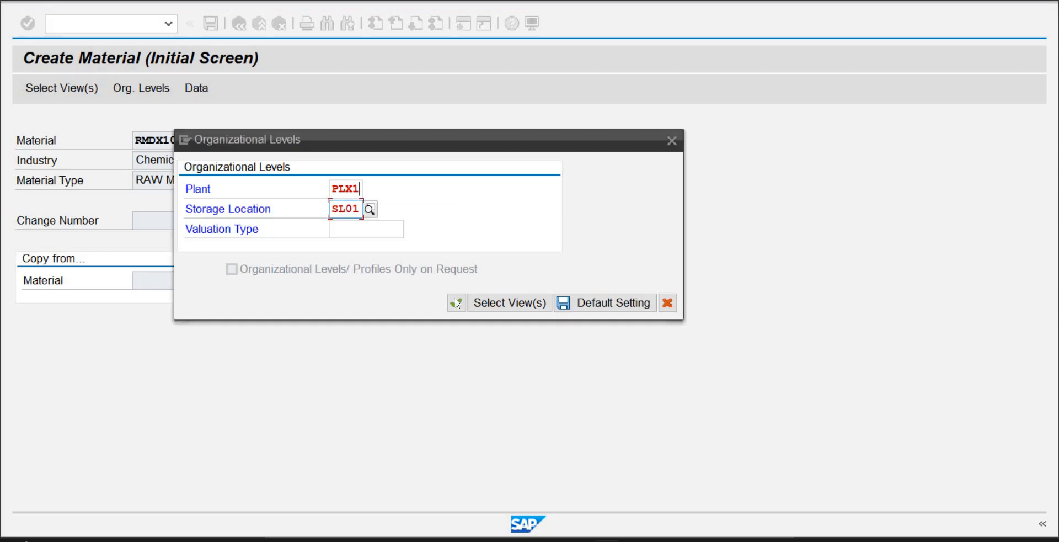
left_click(458, 303)
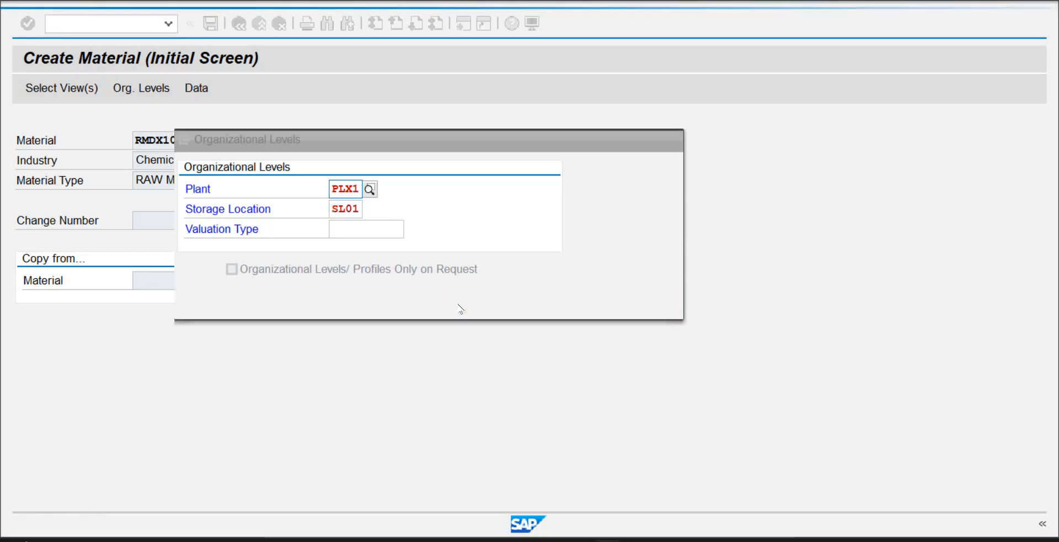
left_click(500, 382)
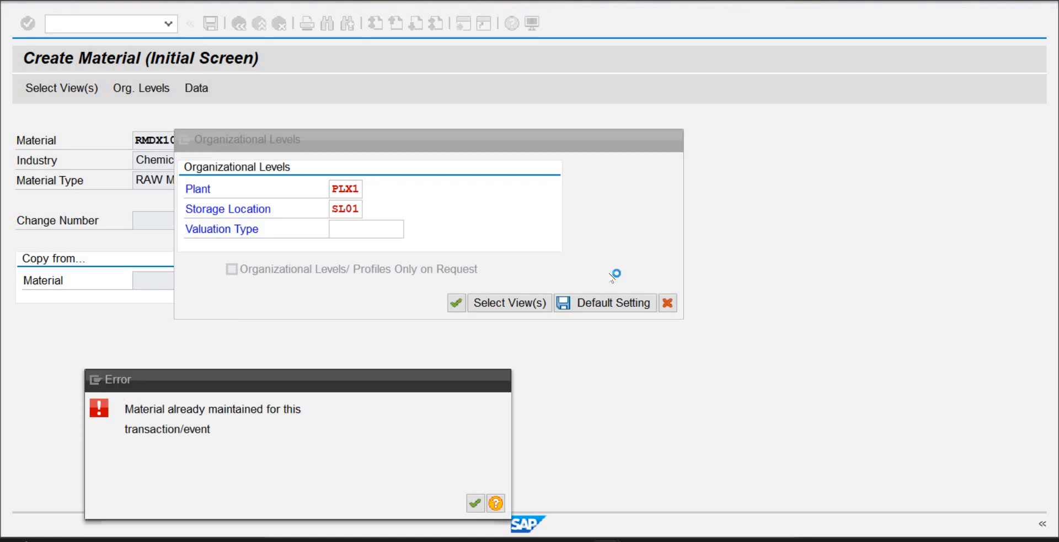
left_click(668, 303)
Step: Open material RMDX1000 for changing with transaction /nmm02 and display its Basic Data 1 view
left_click(113, 25)
type("/nmm02")
key("Return")
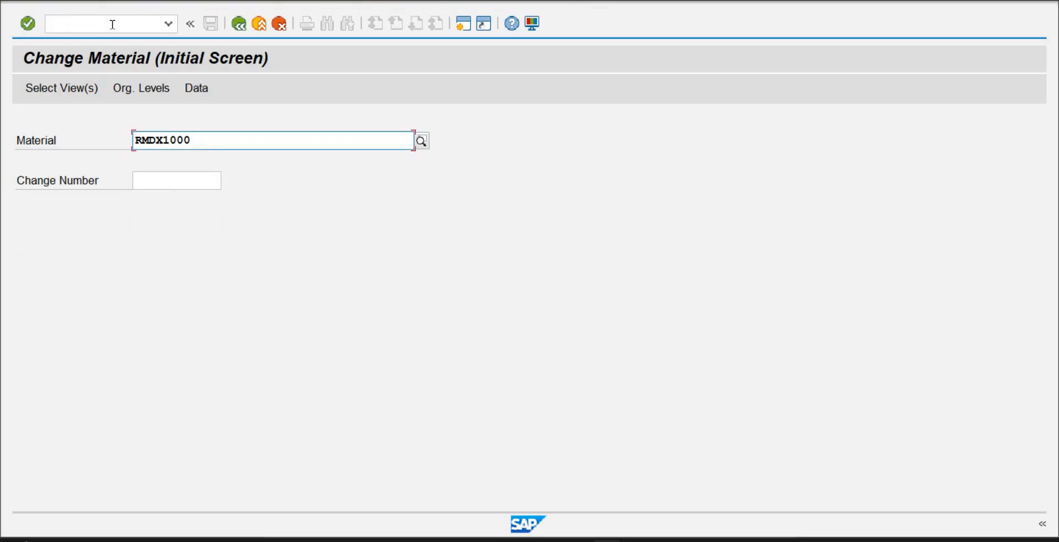
key("Return")
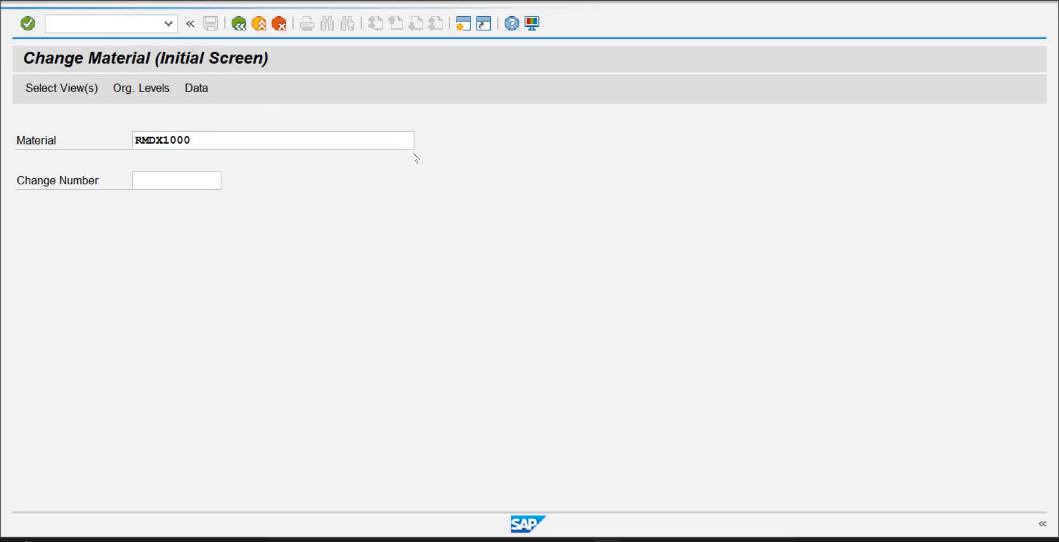
left_click(295, 168)
key("Return")
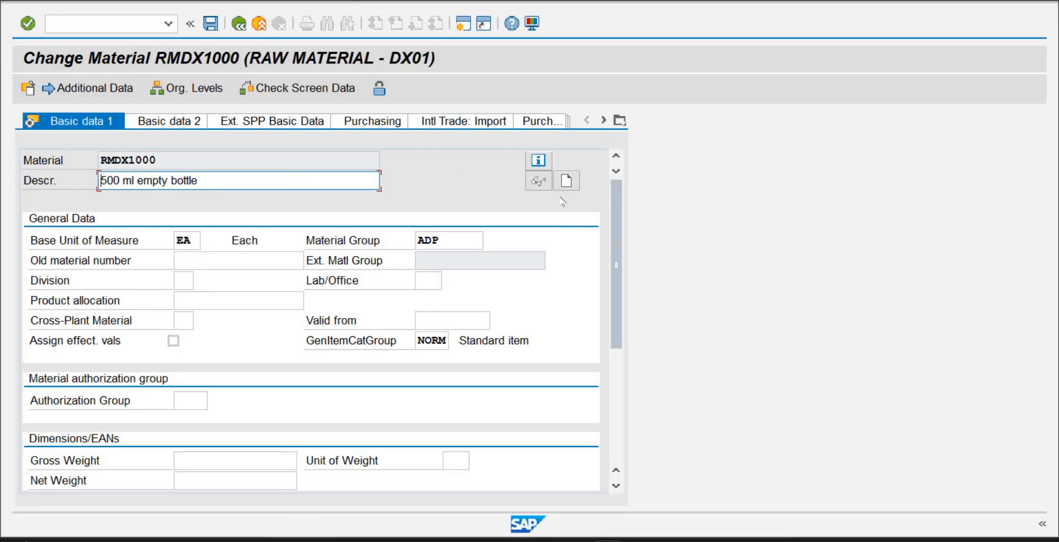
Step: Set the material's gross weight to 55 and net weight to 50 with weight unit g, and save the material
scroll(611, 307, "down", 3)
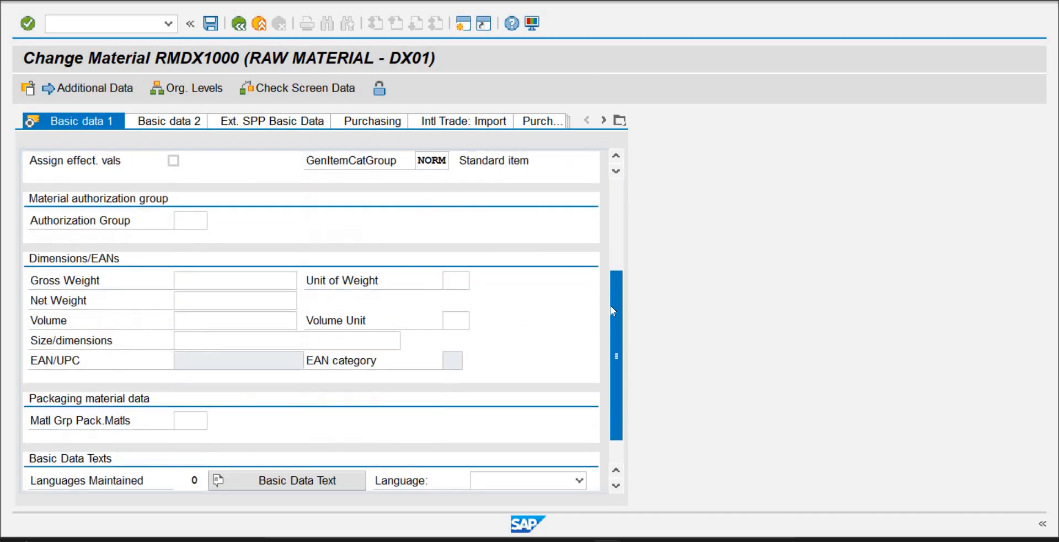
left_click(256, 278)
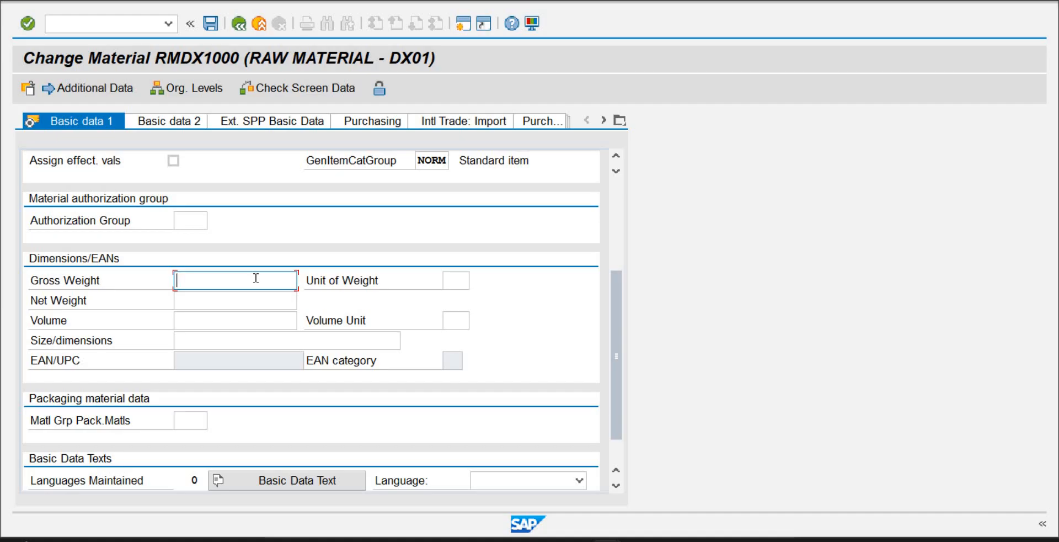
type("55")
key("Tab")
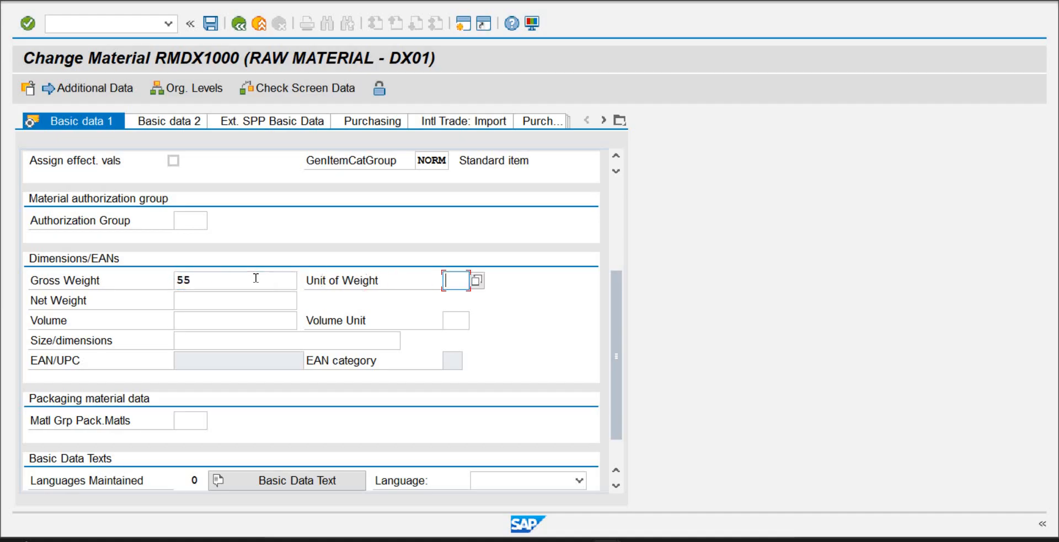
type("g")
key("Tab")
type("50")
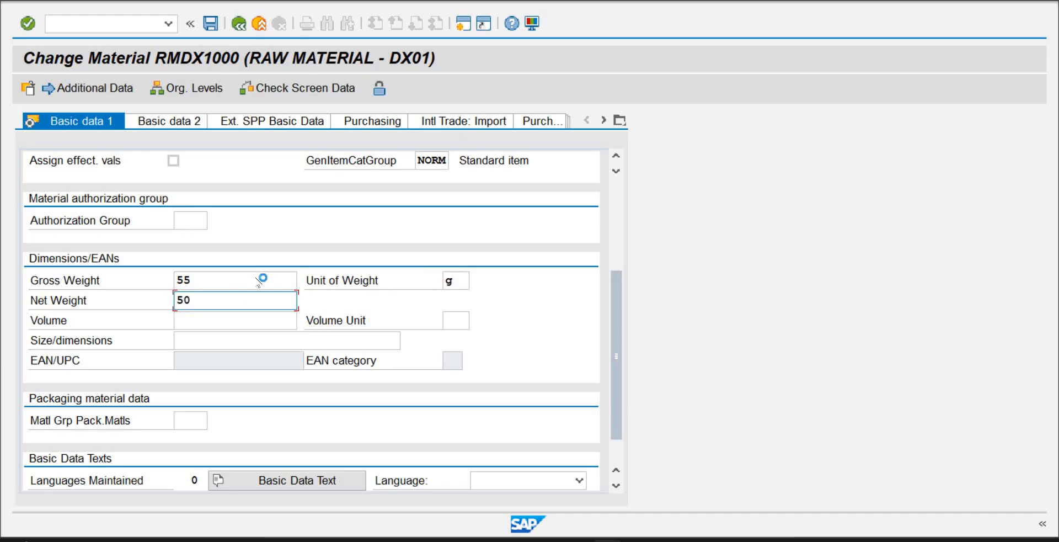
key("Return")
left_click(271, 351)
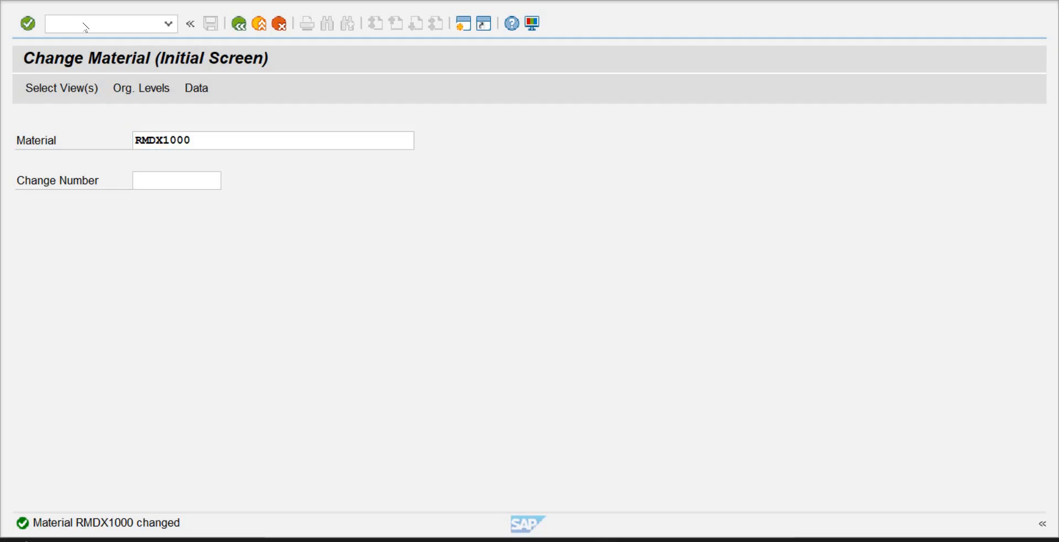
Step: Start a new purchase order with transaction /nme21n and choose the domestic supplier's number from the earlier entries
left_click(85, 25)
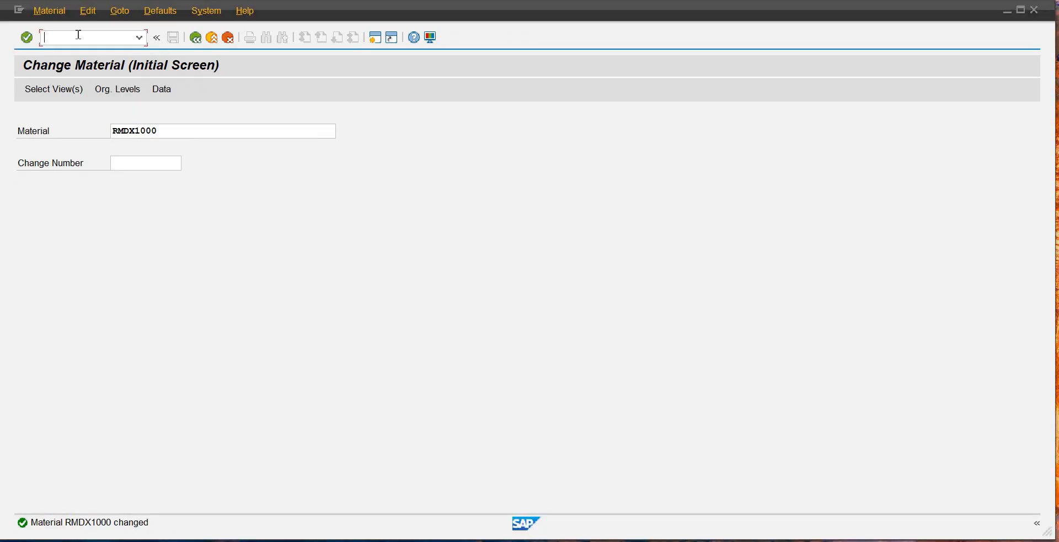
type("/nme21n")
key("Return")
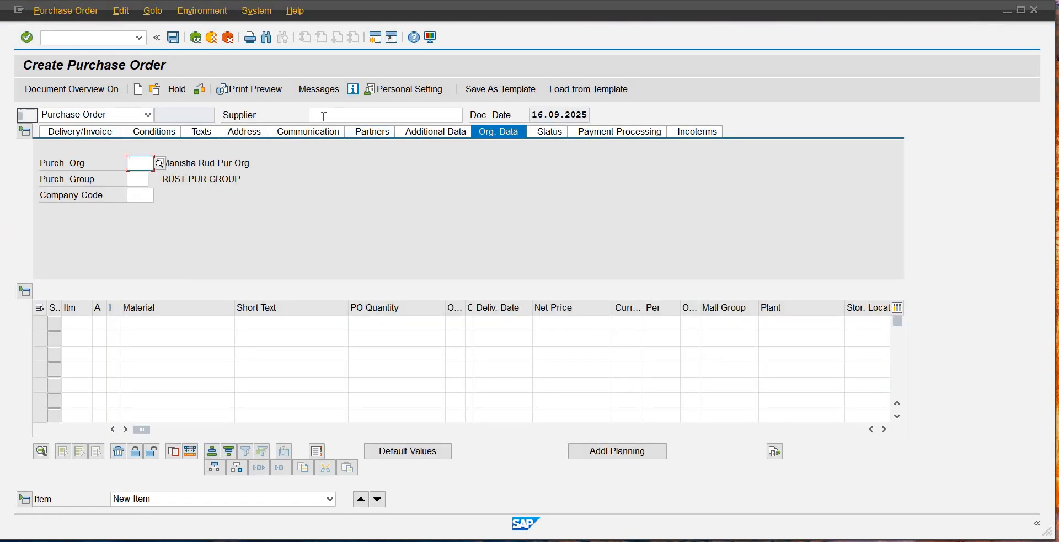
left_click(324, 117)
type("11")
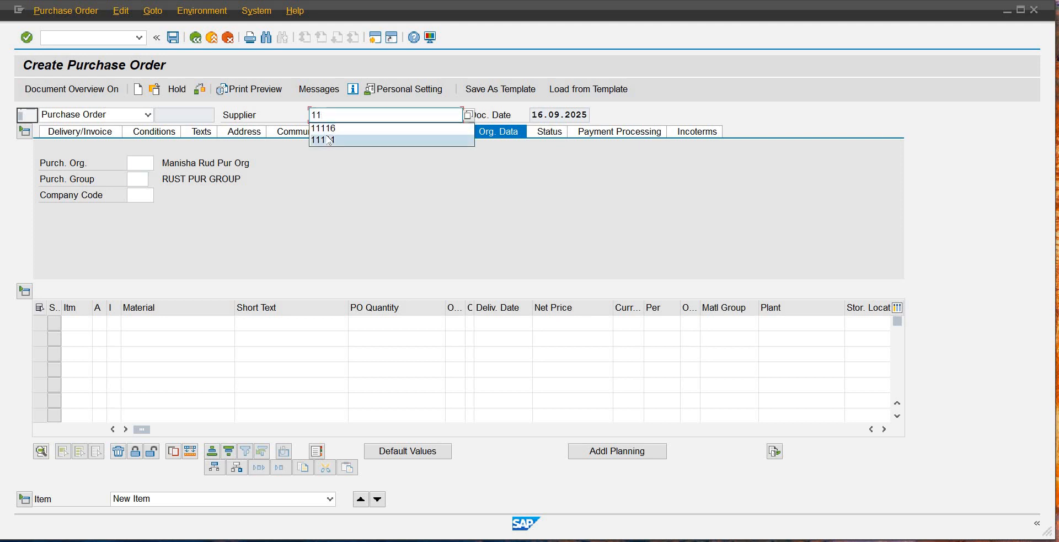
left_click(331, 129)
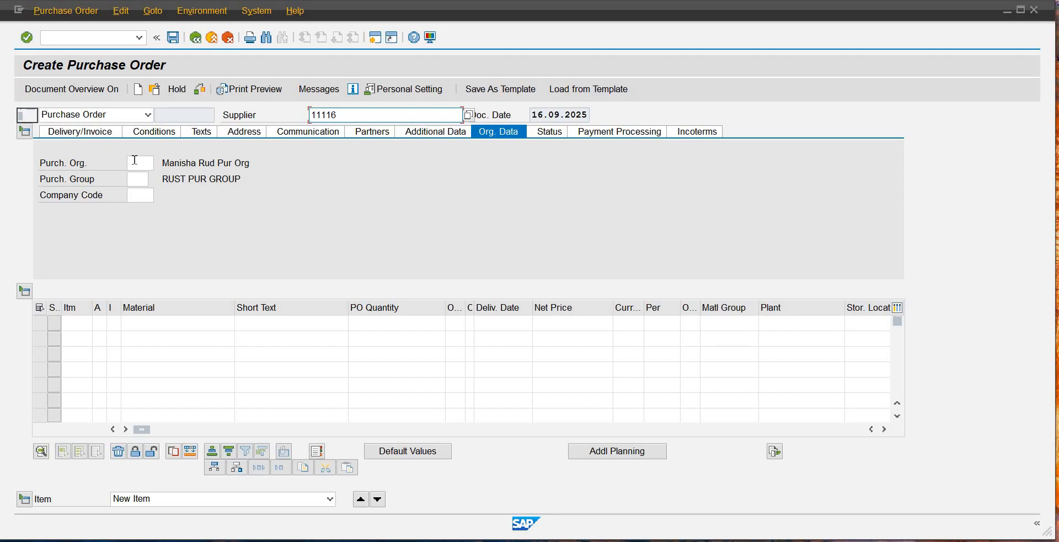
Step: Set the order's purchasing organization to PODX, purchasing group to 112 and company code to DX01
left_click(135, 161)
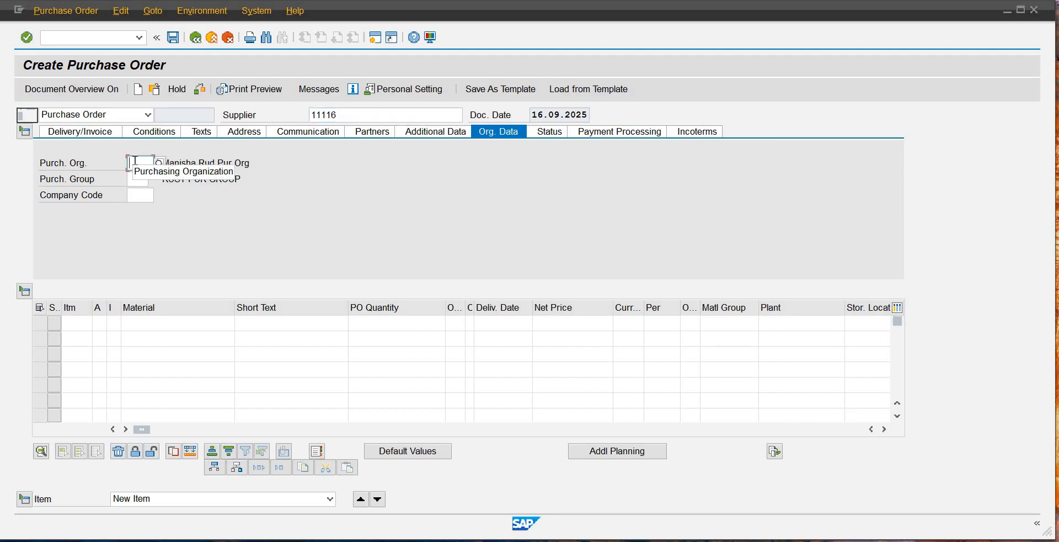
type("po")
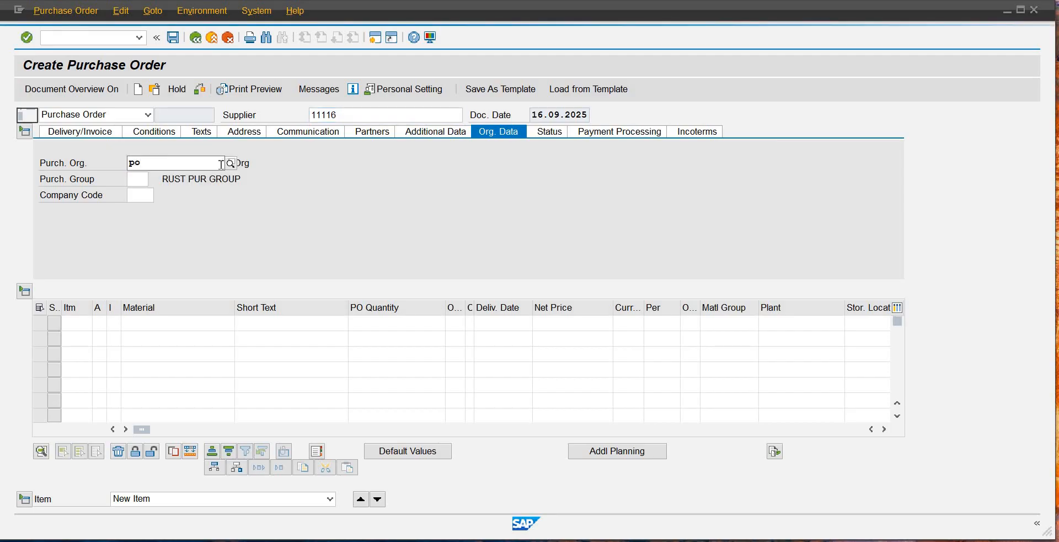
type("dx")
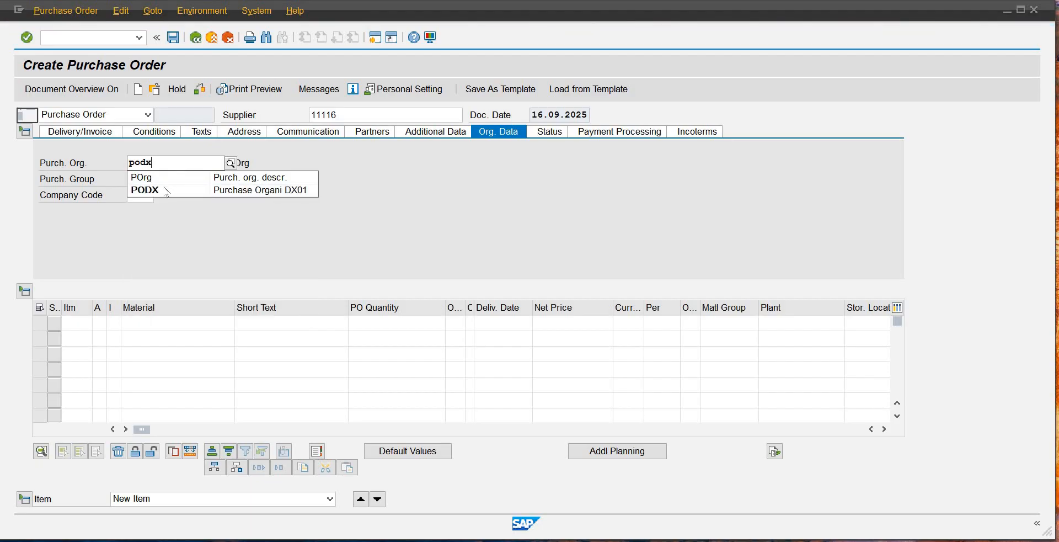
left_click(167, 190)
left_click(148, 180)
type("112")
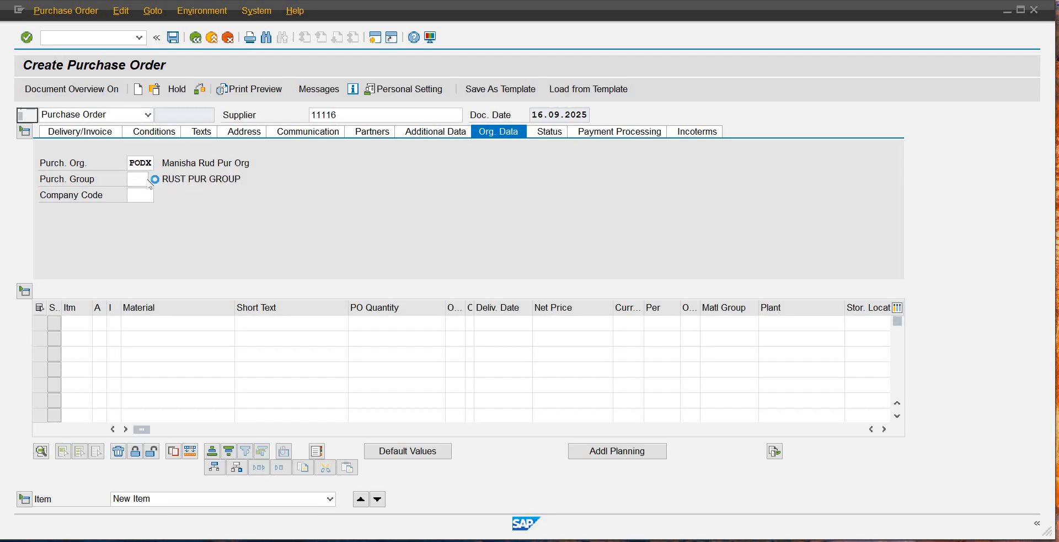
key("Tab")
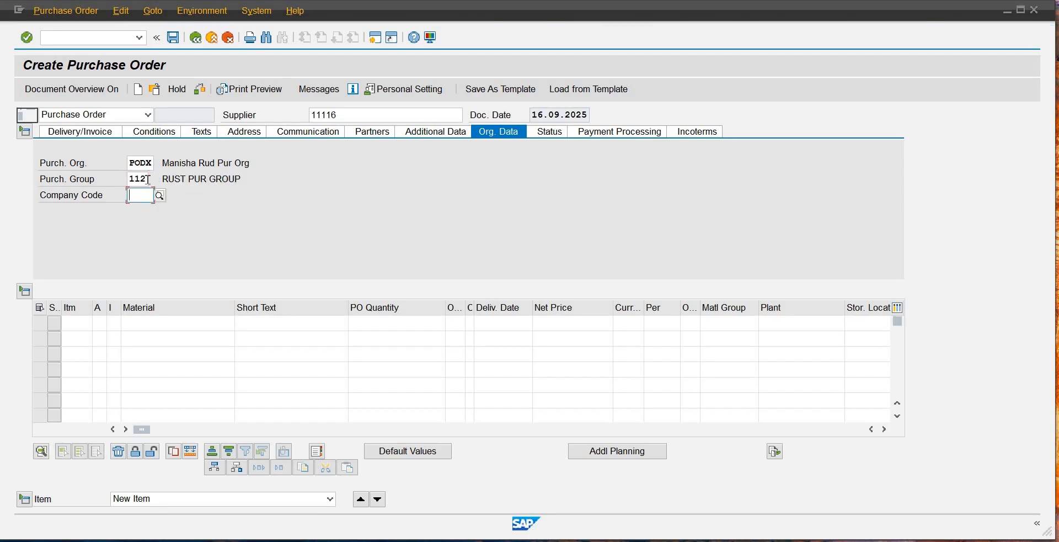
type("dx01")
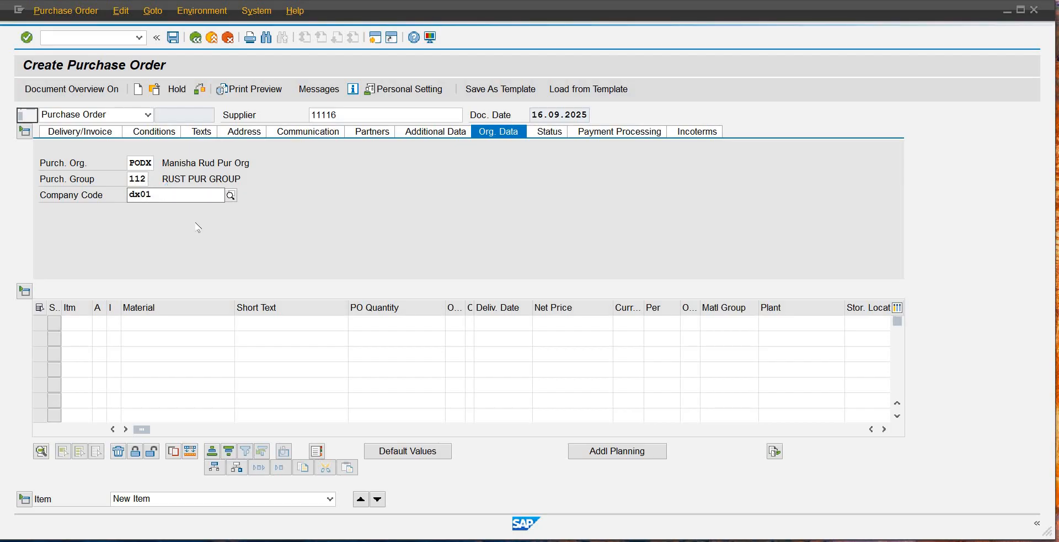
key("Return")
Step: Enter order item 10 for material RMDX1000 with a quantity of 105 in order unit BAG
left_click(77, 321)
type("10")
key("Tab")
key("Tab")
key("Tab")
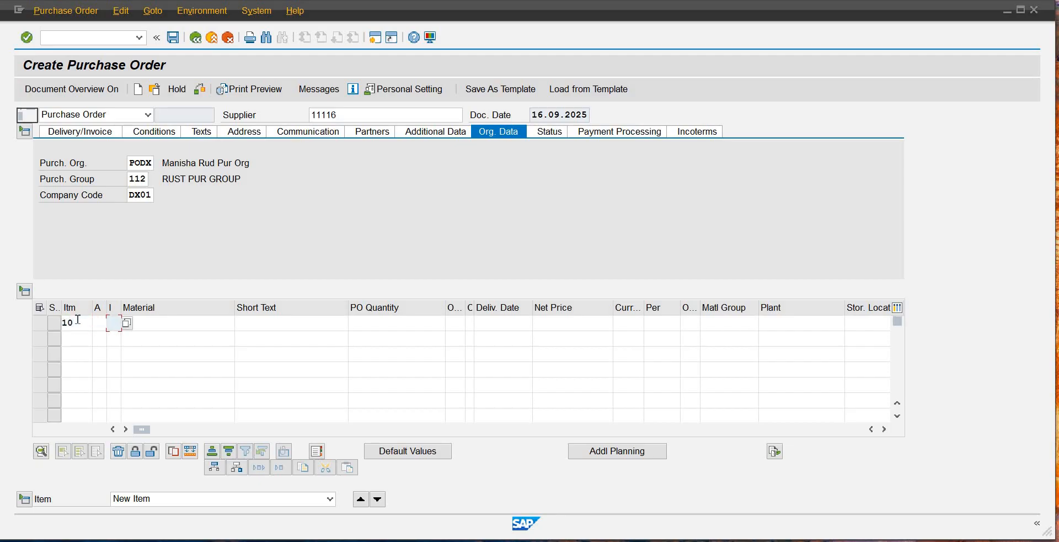
type("rmdx1000")
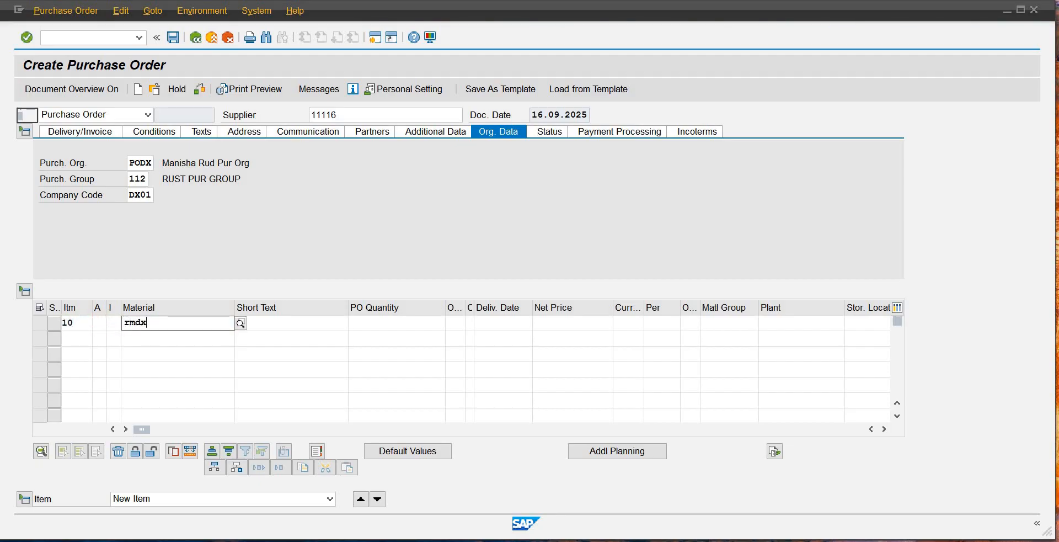
key("Tab")
key("Tab")
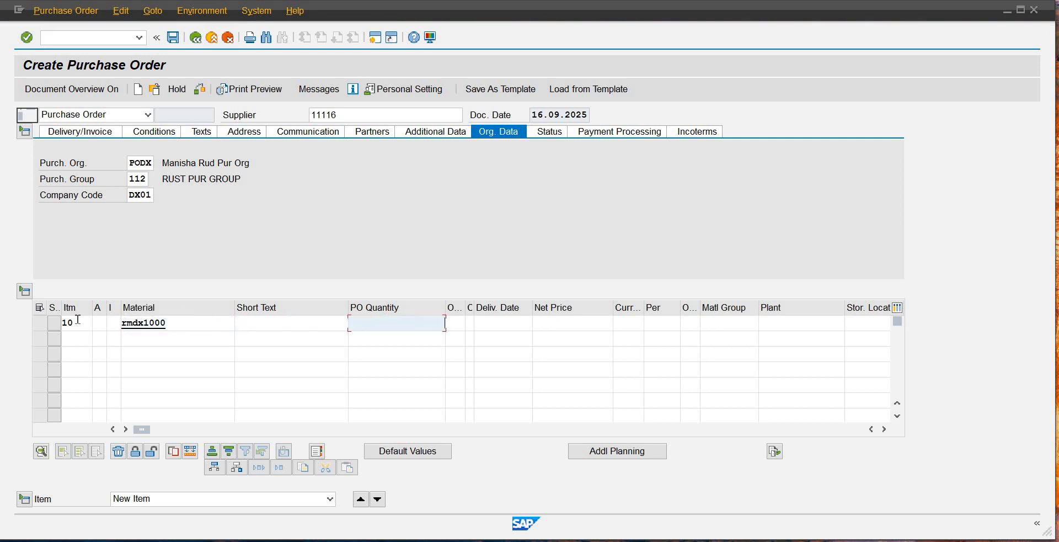
type("105")
type("bag")
key("Tab")
key("Tab")
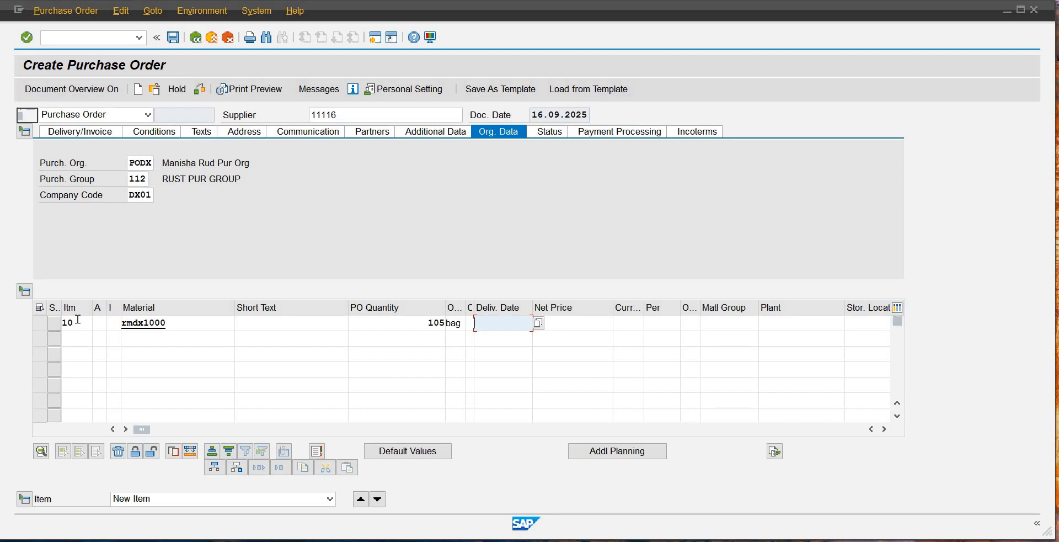
Step: Set item 10's delivery date to 25.09.2025 and its net price to 0.2 AED with order price unit EA
type("25")
key("Down")
key("Tab")
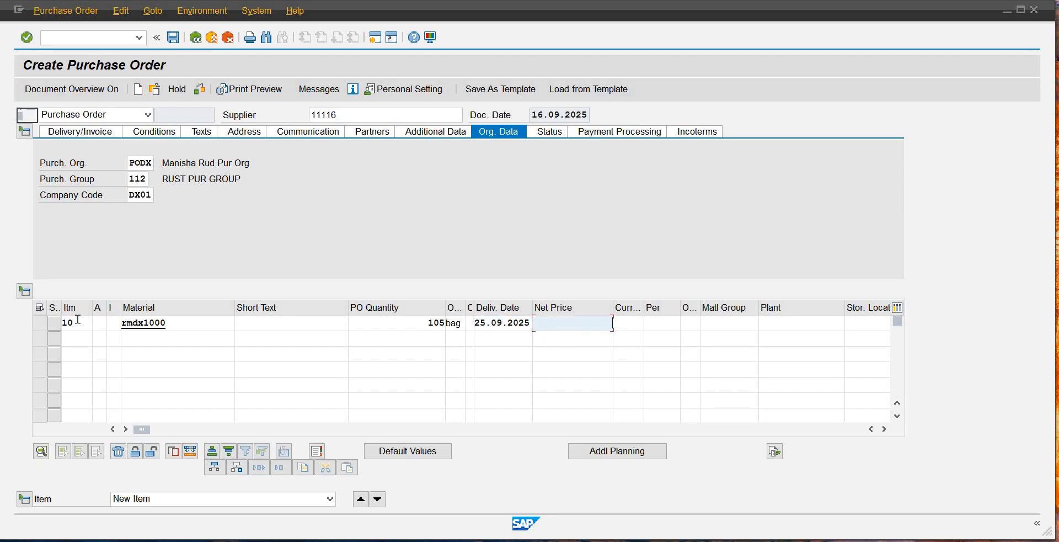
type("0.2")
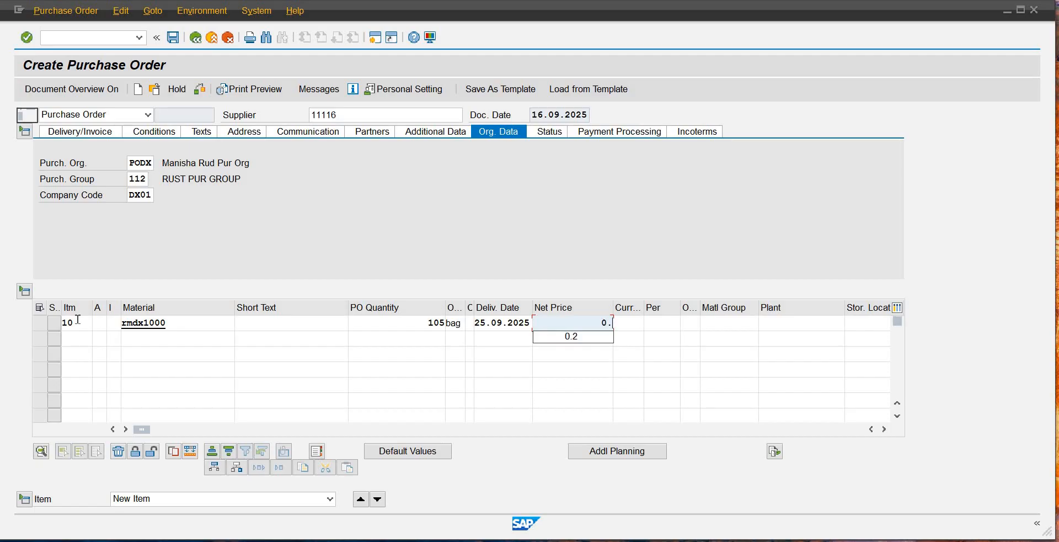
key("Tab")
type("aed")
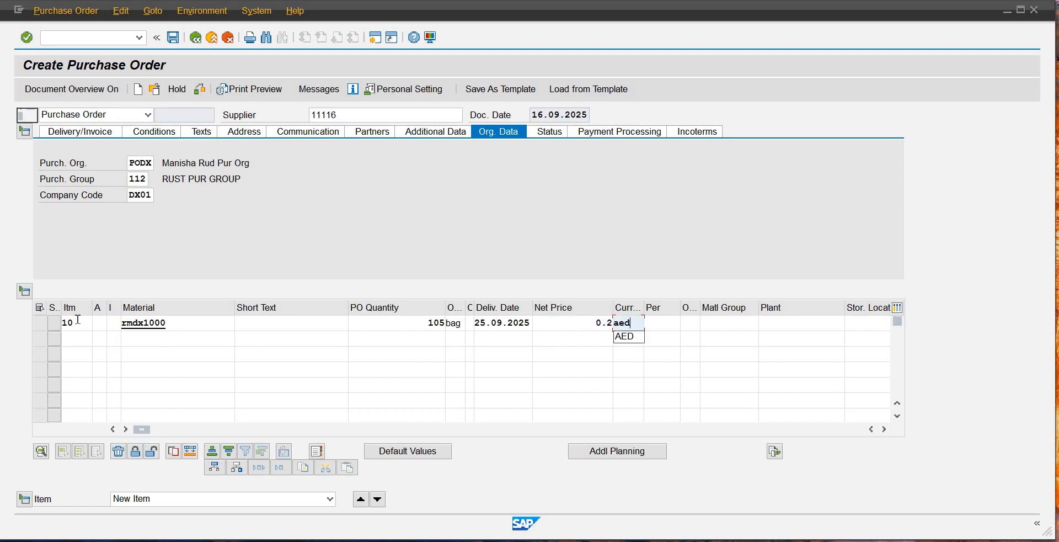
key("Tab")
key("Tab")
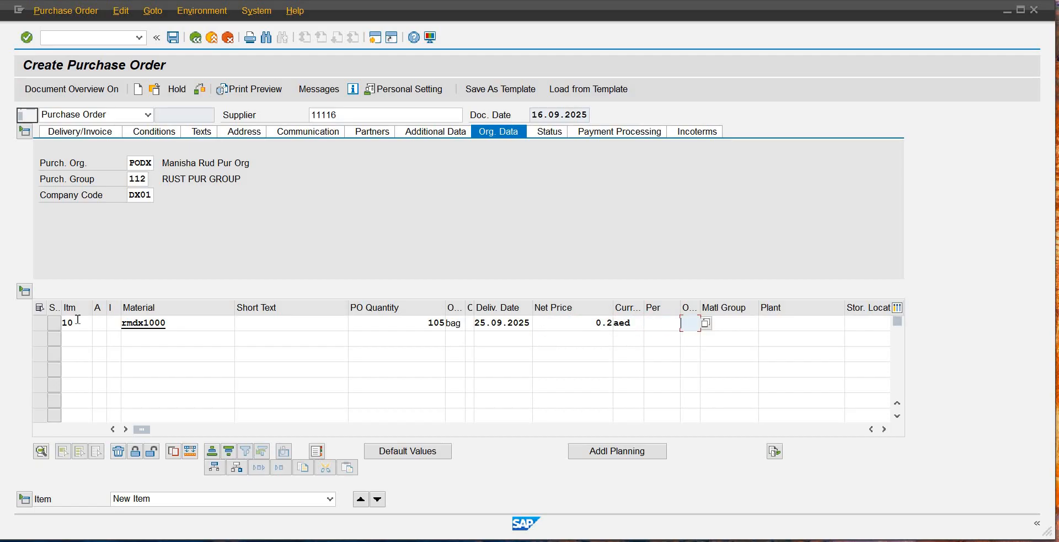
type("ea")
key("Tab")
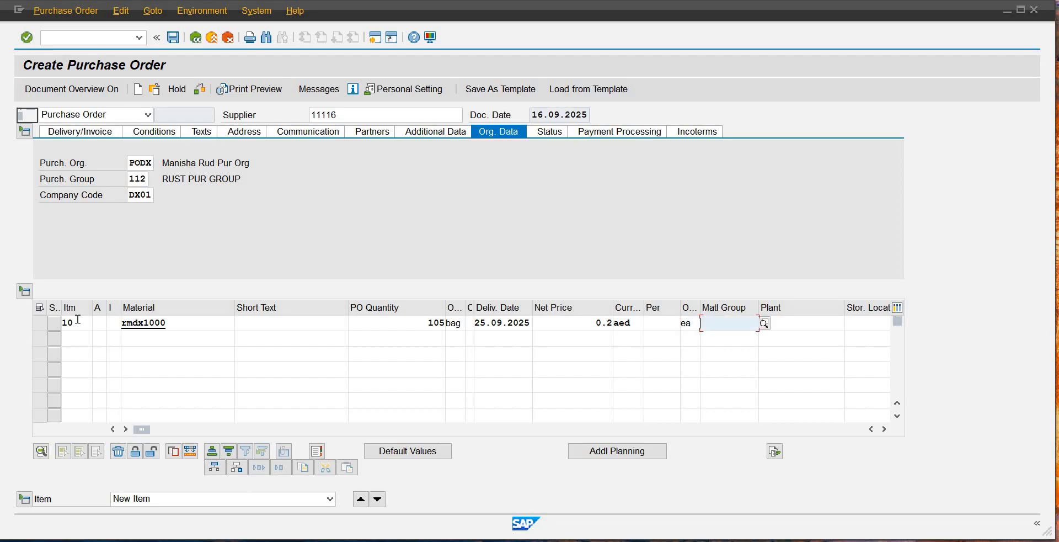
Step: Assign item 10 material group ADP, plant PLX1 and storage location SL01, and validate the order entries
type("ADP")
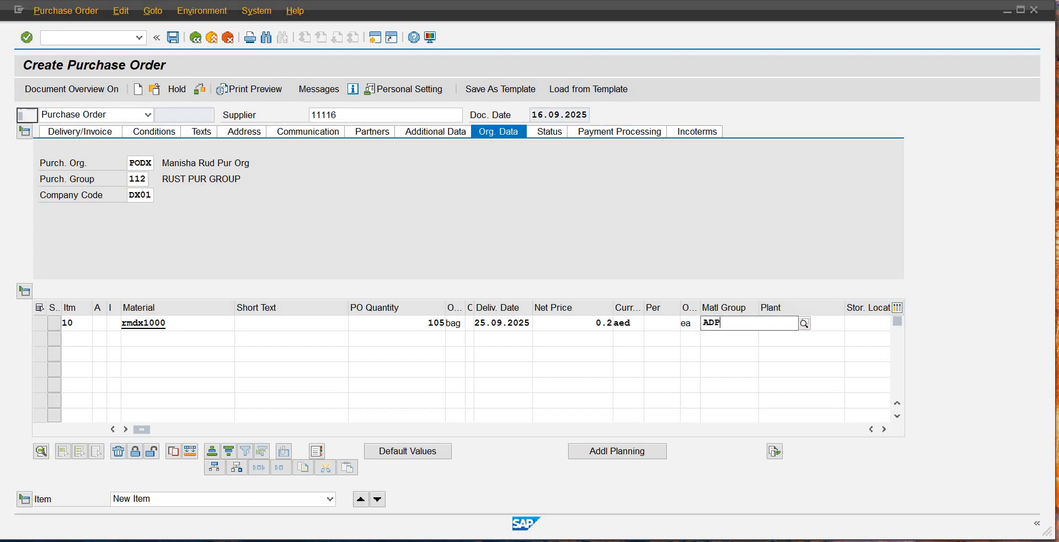
key("Tab")
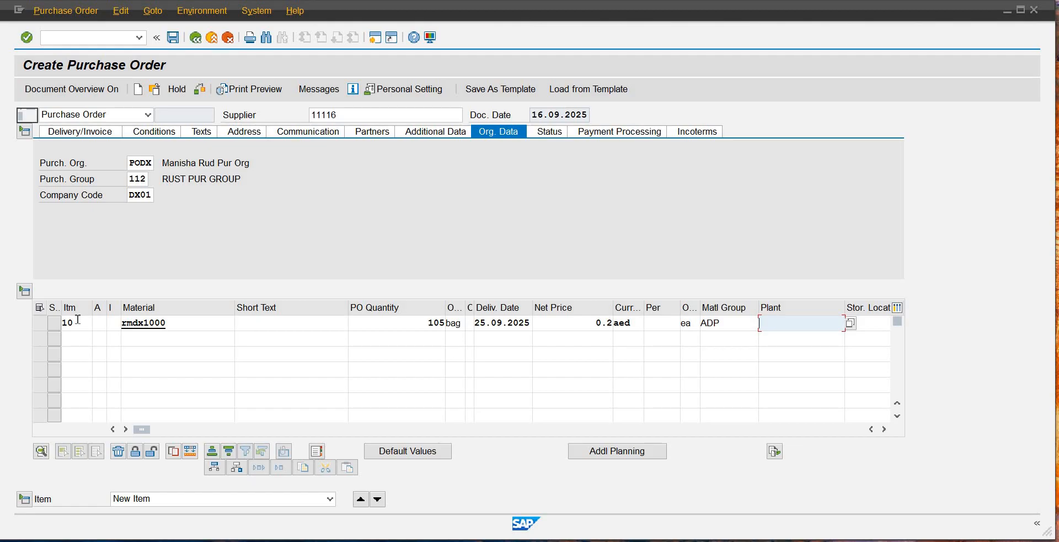
type("L")
type("l")
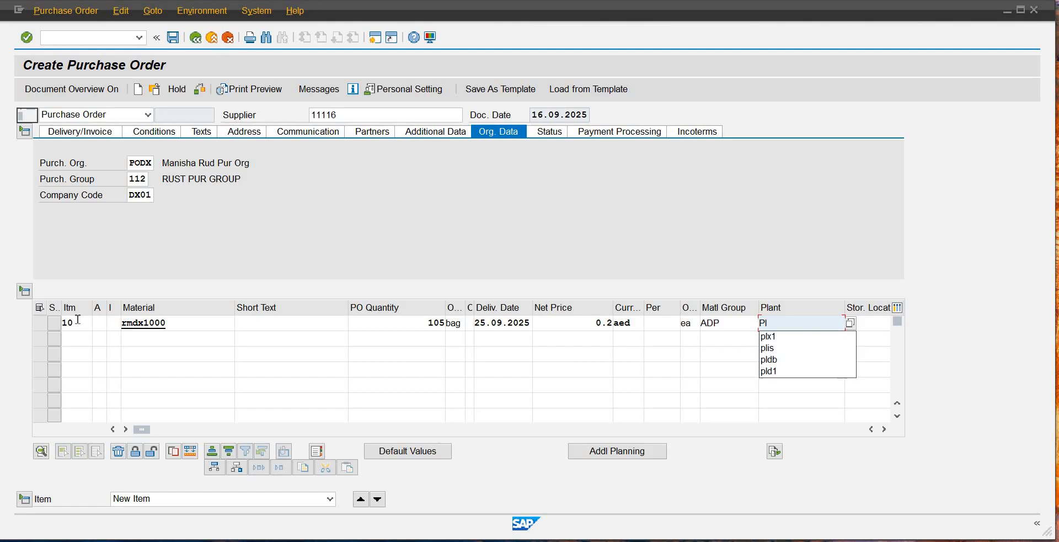
type("x1")
key("Tab")
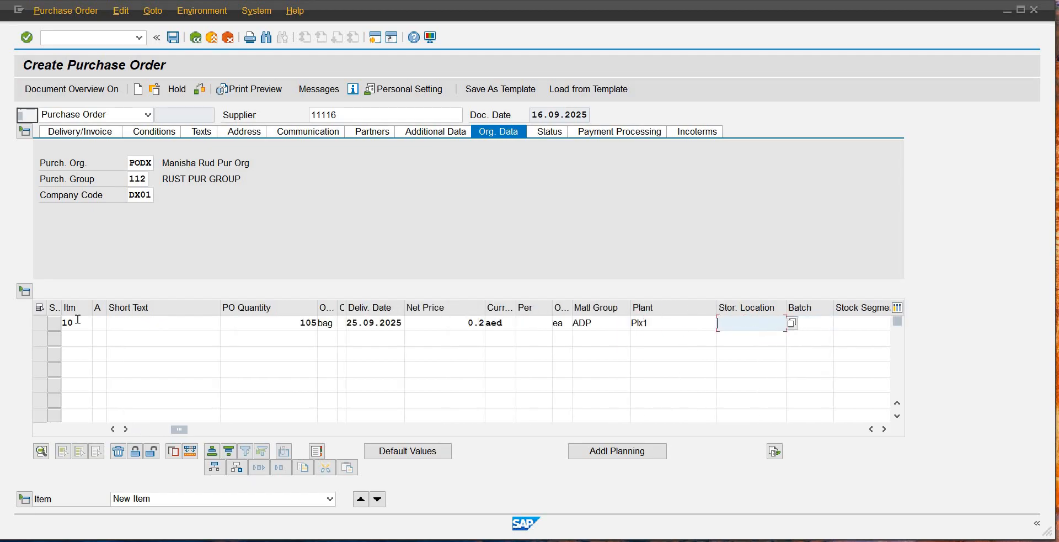
type("sl01")
key("Return")
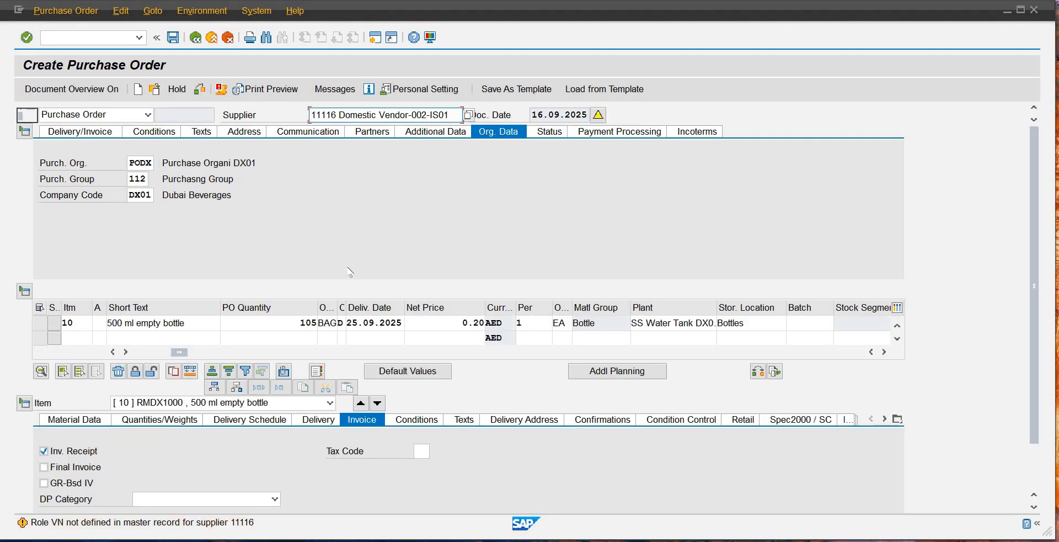
key("Return")
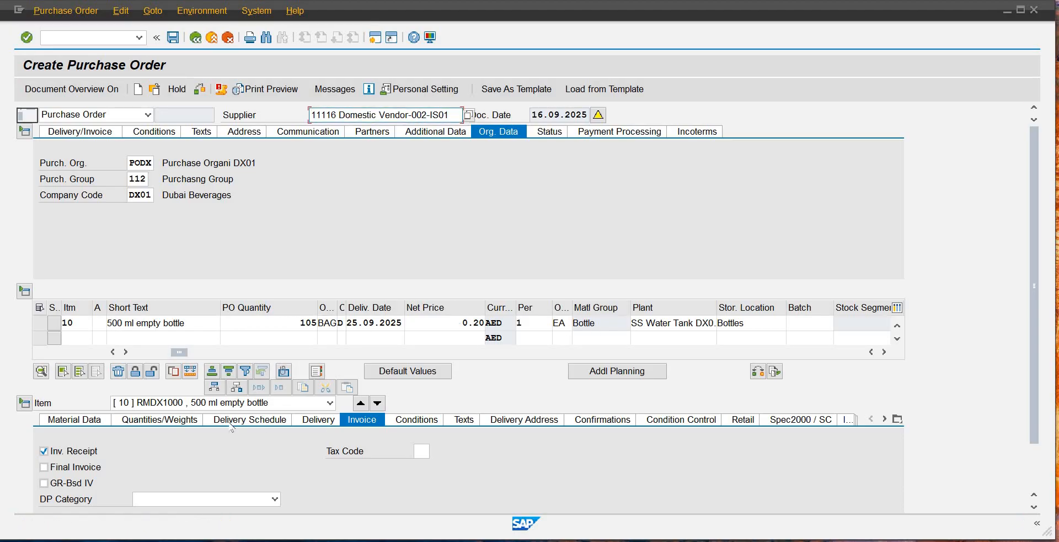
Step: Examine the unit conversions and the net and gross weights in item 10's quantities and weights details
left_click(158, 422)
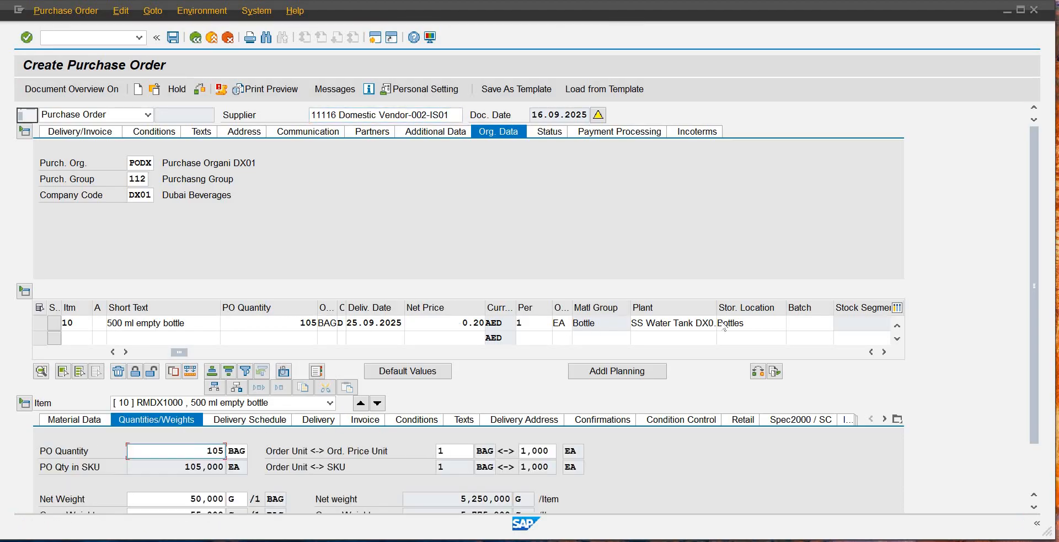
scroll(662, 364, "down", 3)
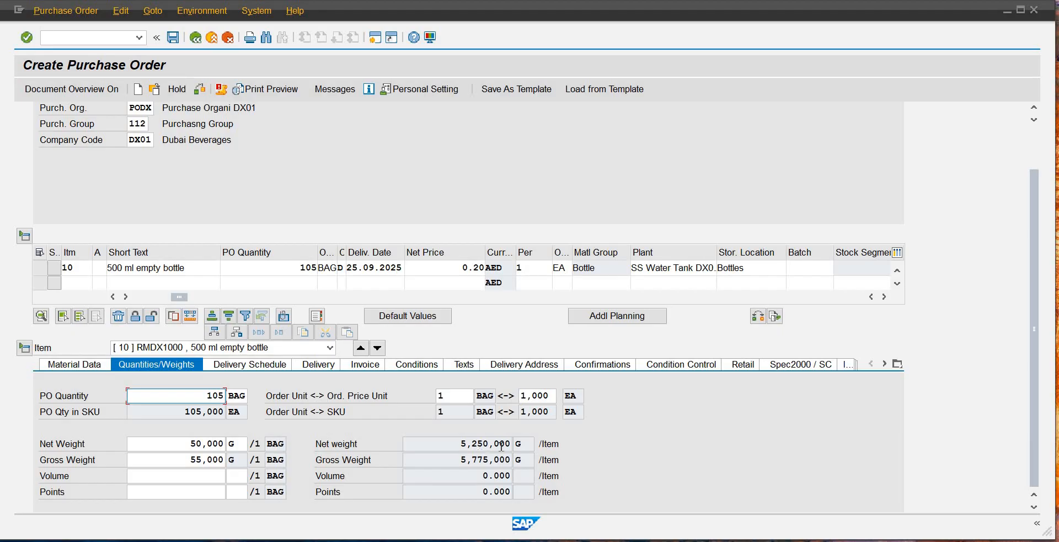
left_click_drag(452, 448, 517, 445)
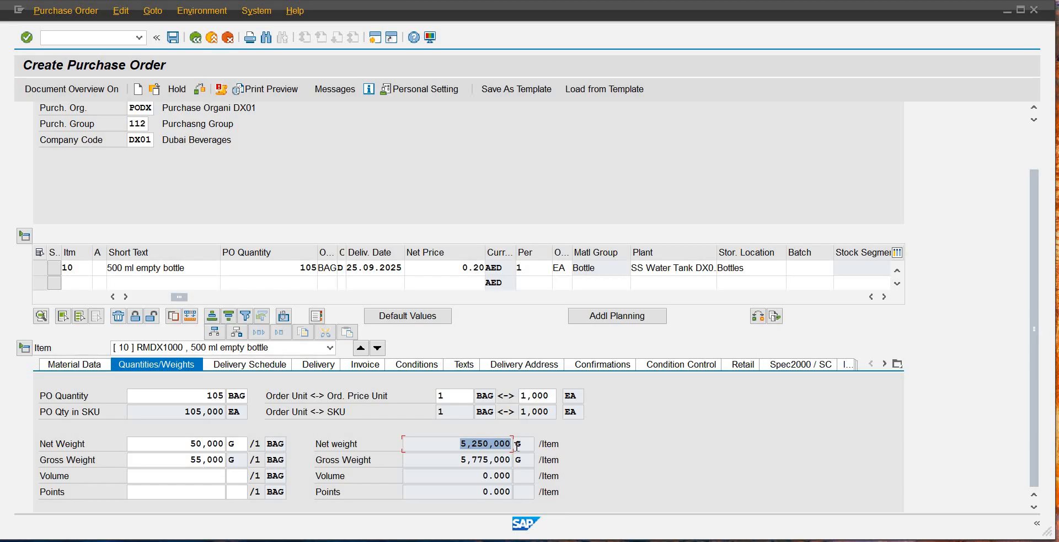
left_click(488, 444)
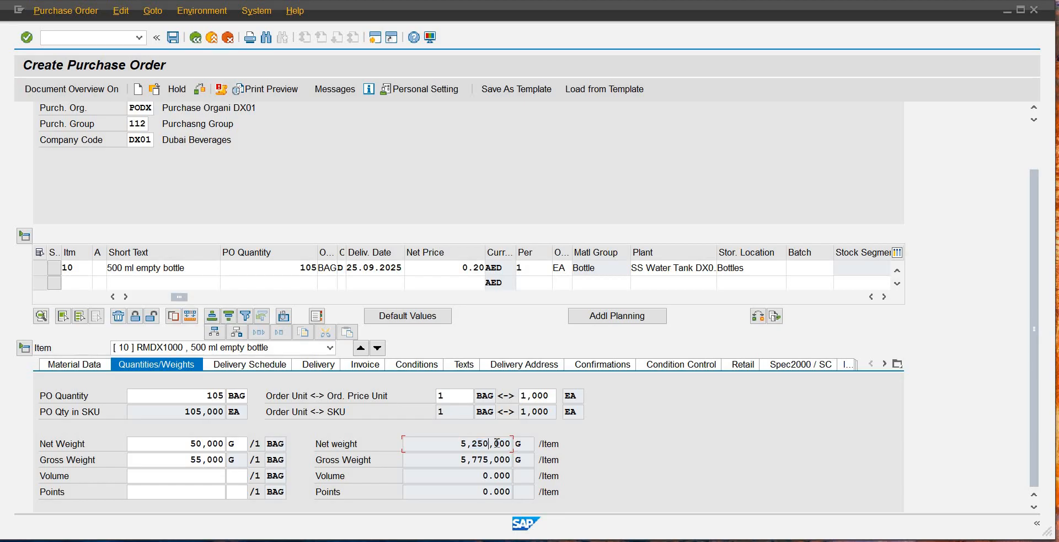
left_click_drag(495, 444, 515, 445)
left_click_drag(463, 443, 495, 442)
left_click(487, 443)
scroll(1031, 217, "up", 2)
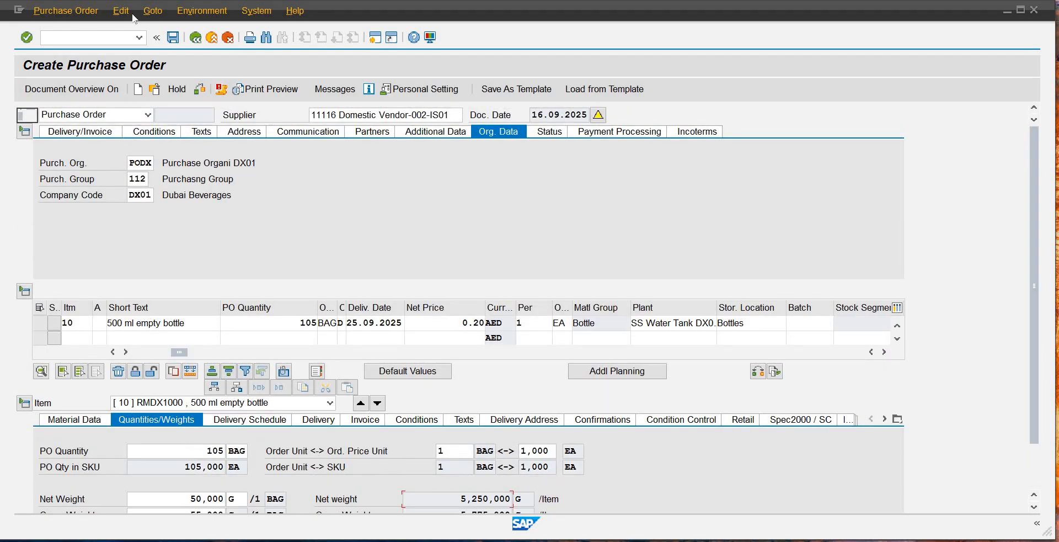
Step: Review the system messages issued for the purchase order and save the order despite them
left_click(173, 40)
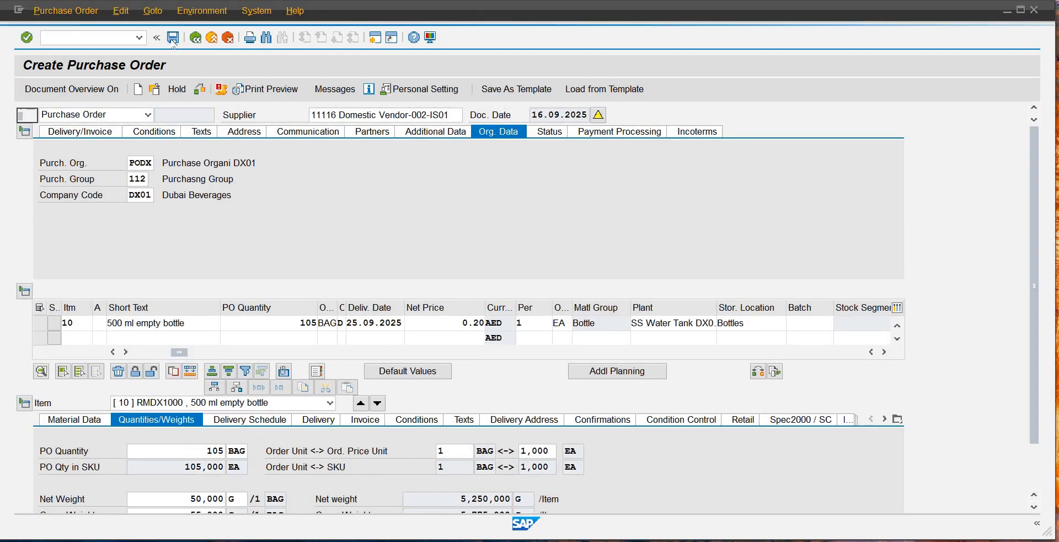
left_click(341, 284)
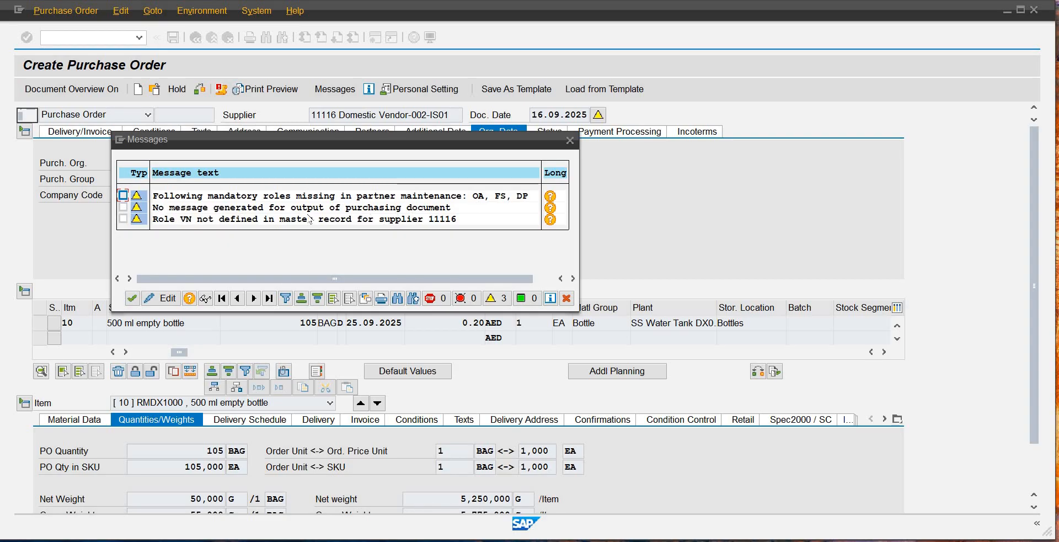
left_click(405, 208)
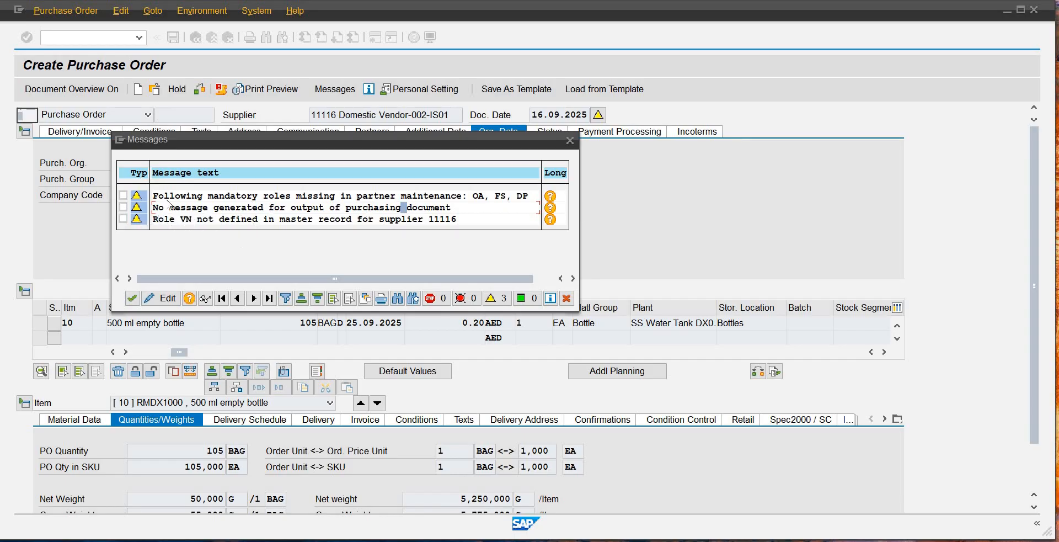
left_click(123, 207)
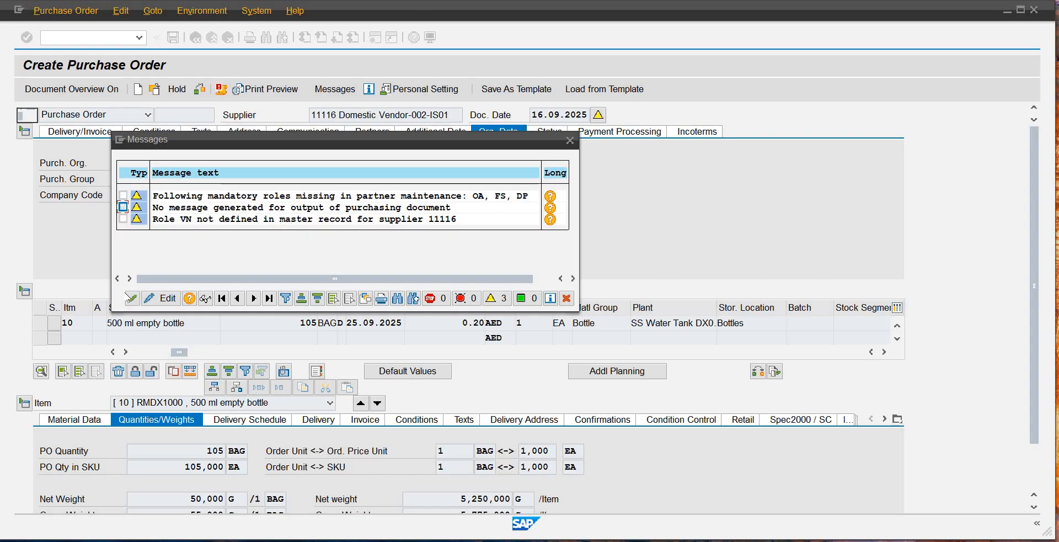
left_click(132, 299)
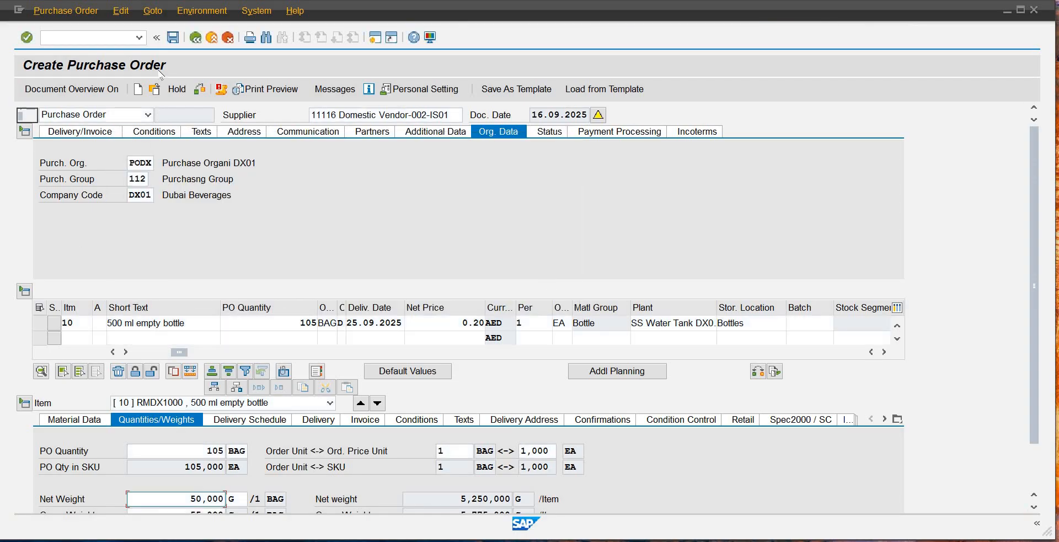
left_click(172, 37)
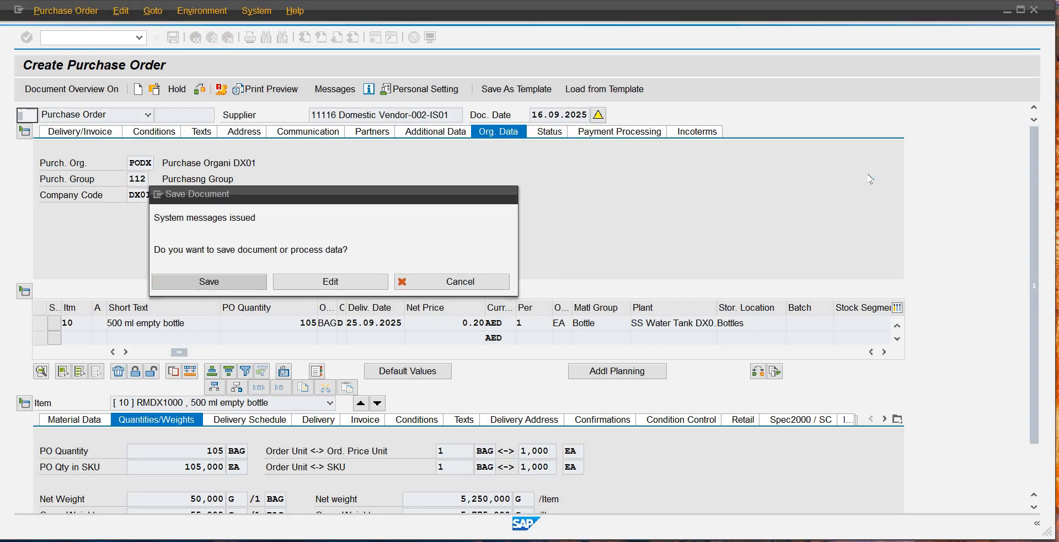
key("Return")
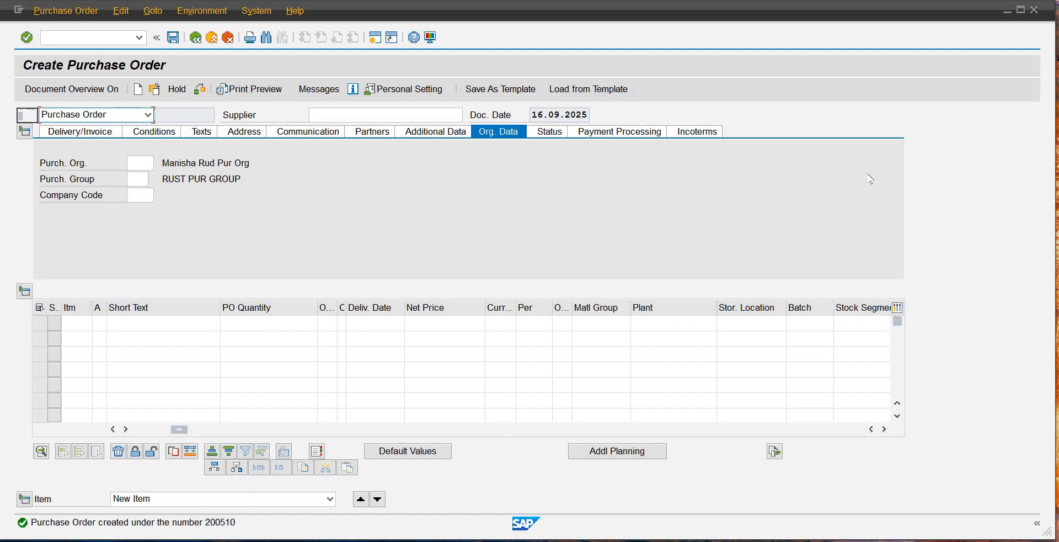
Step: Leave purchase order creation and expand the SAP menu's Logistics > Materials Management > Purchasing > Purchase Order > Release branch
left_click(196, 37)
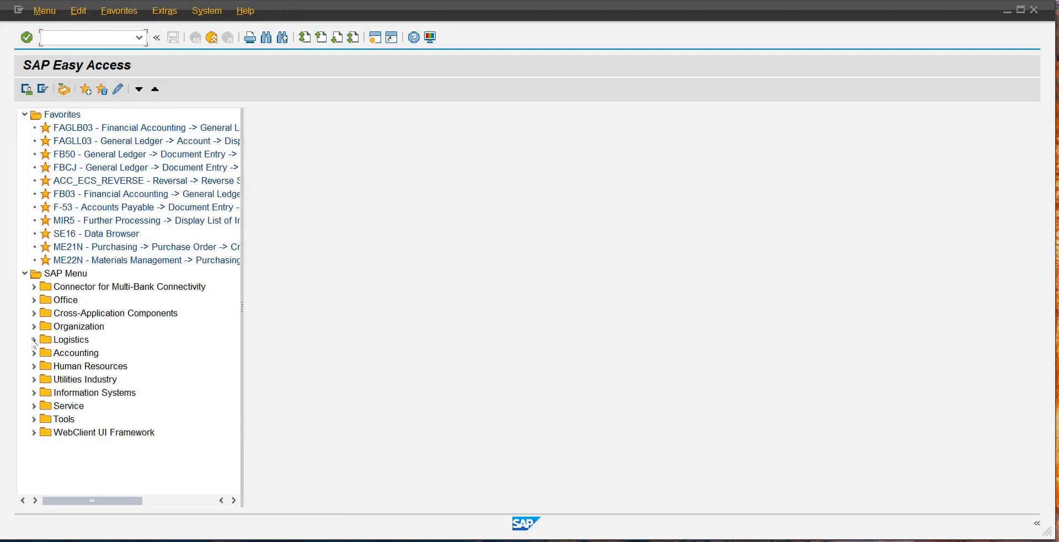
left_click(34, 340)
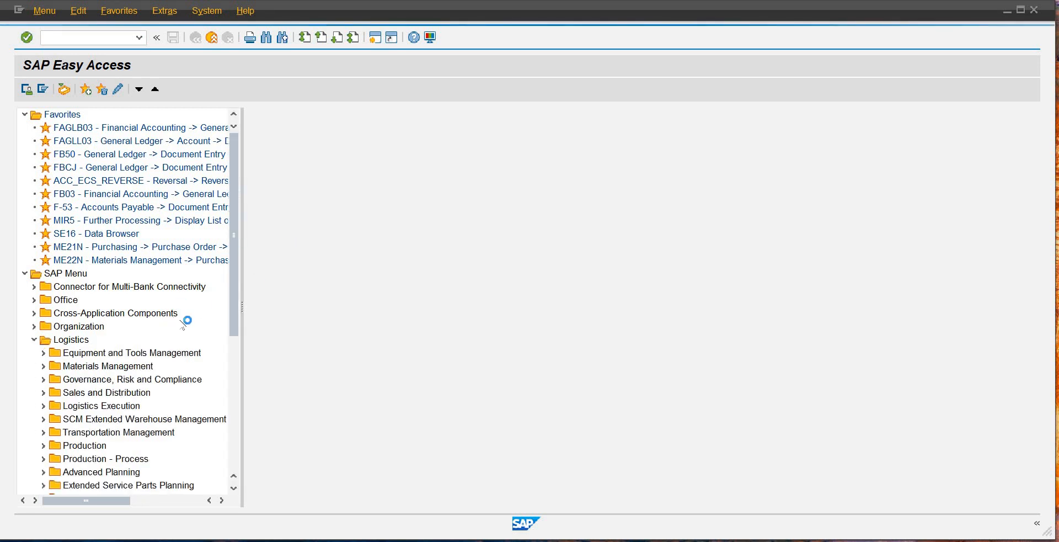
left_click(71, 366)
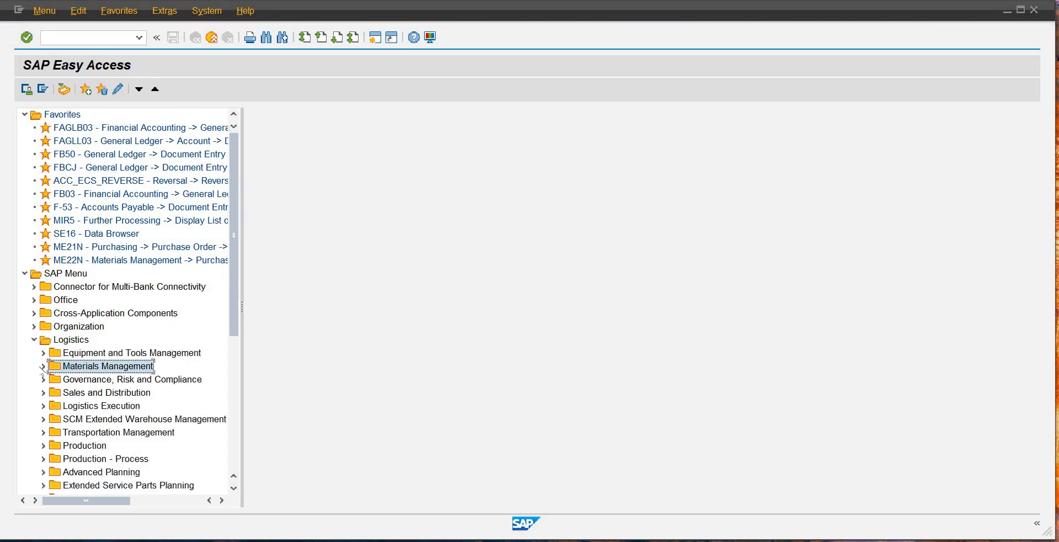
scroll(186, 309, "down", 2)
left_click(57, 261)
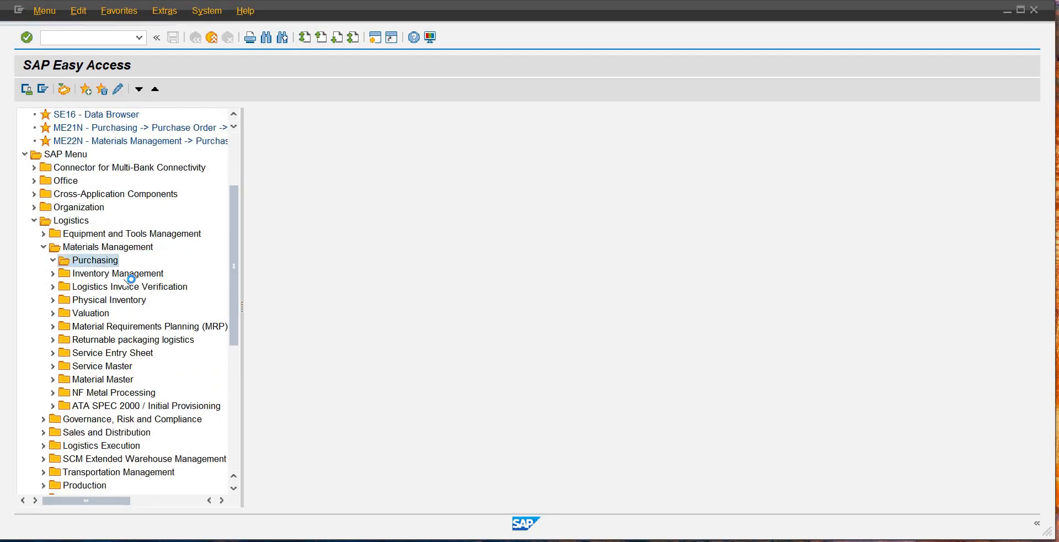
double_click(104, 274)
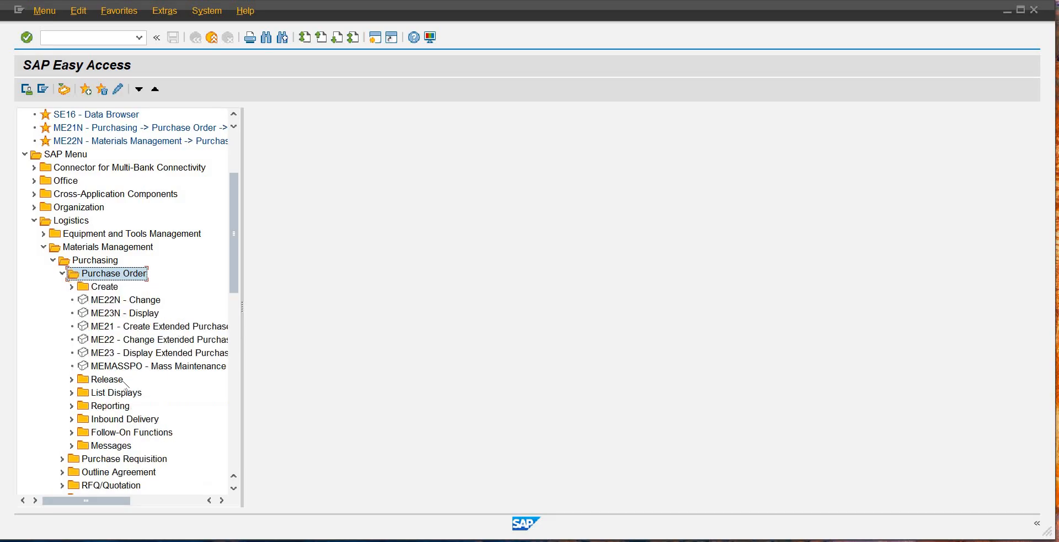
left_click(82, 380)
left_click(71, 380)
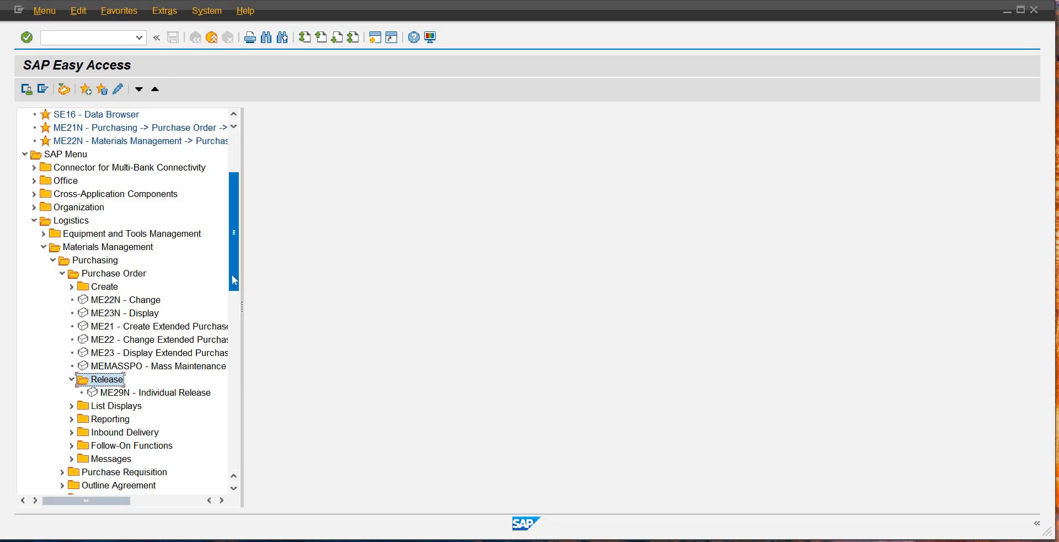
Step: Open the saved RMDX1000 purchase order with ME23N, try its print preview, and review item 10's quantities and weights
double_click(112, 314)
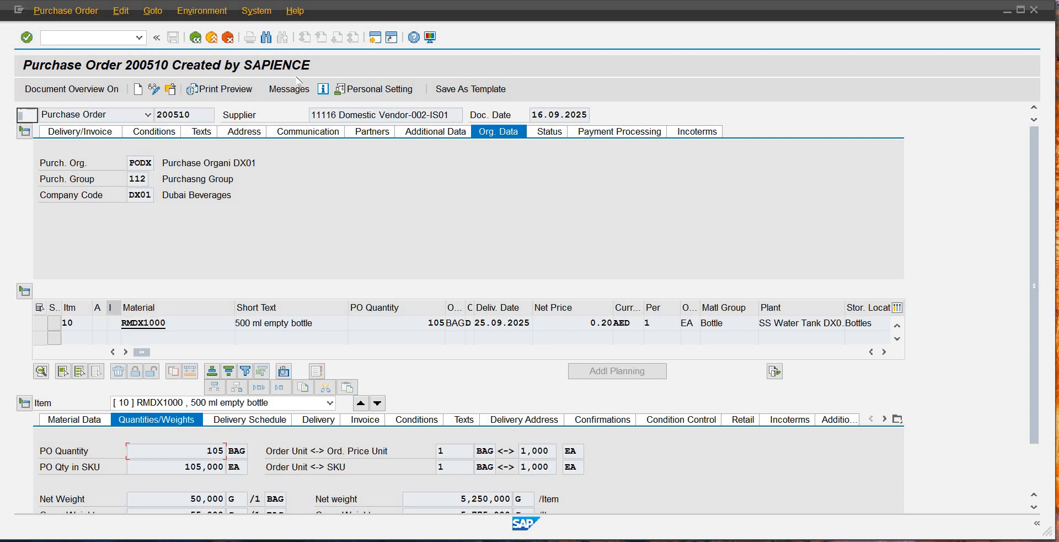
left_click(224, 93)
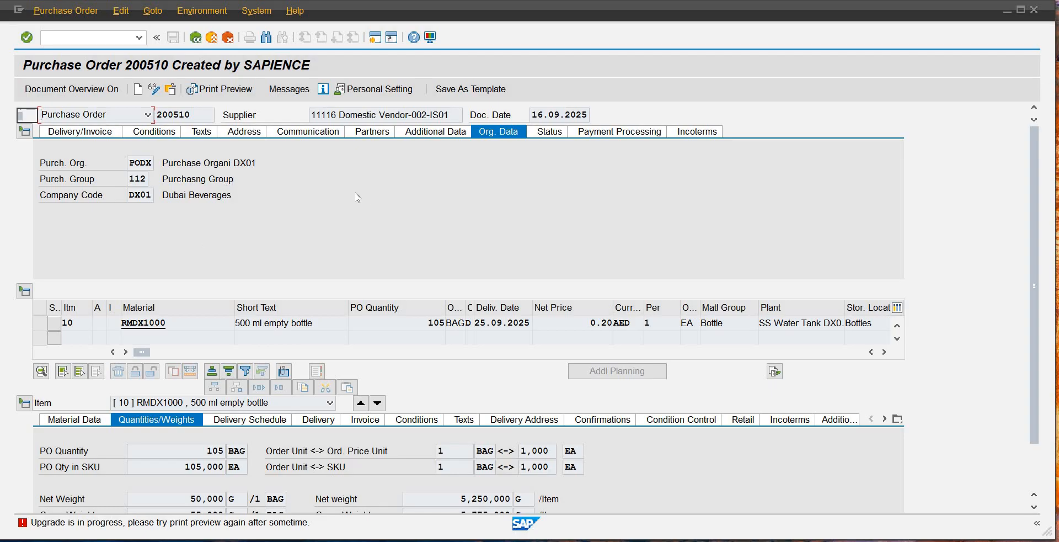
scroll(1042, 298, "down", 3)
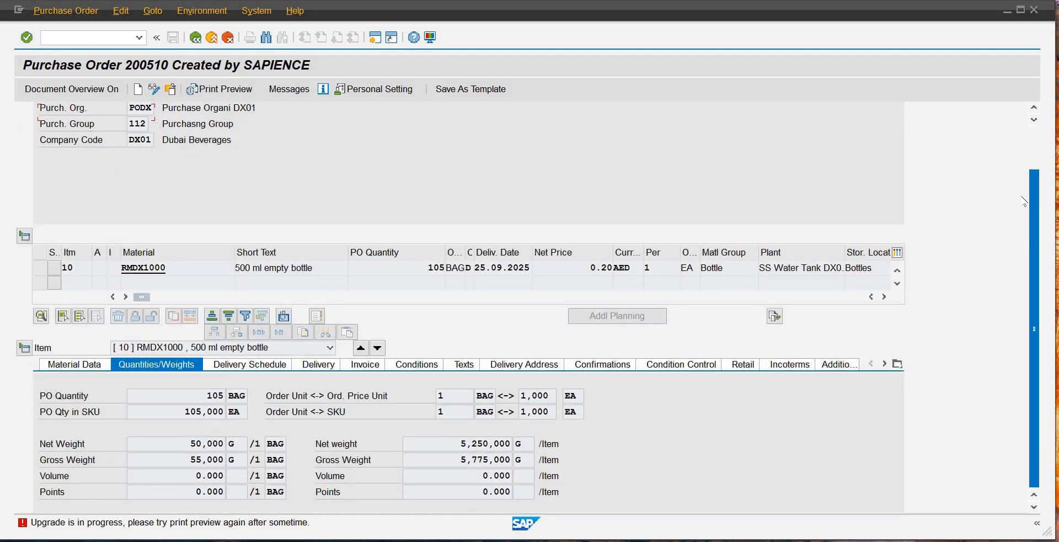
scroll(1024, 201, "up", 3)
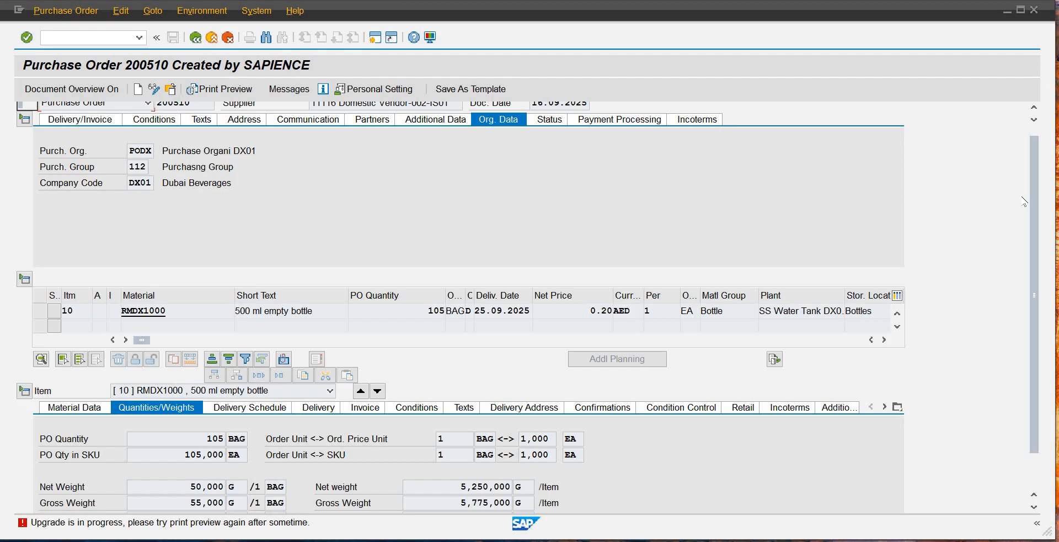
Step: Close the purchase order display and return to the SAP Easy Access menu
left_click(196, 38)
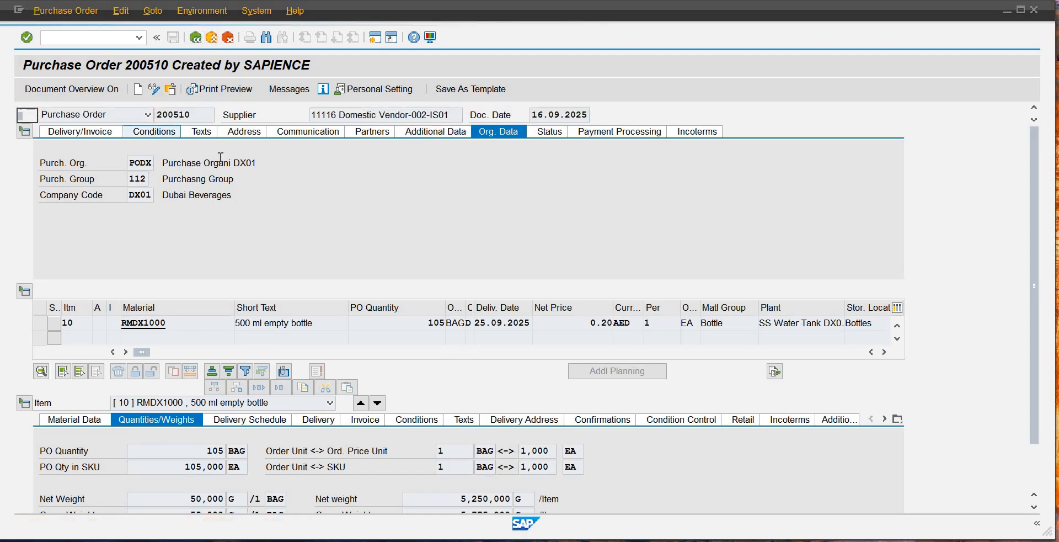
left_click(229, 38)
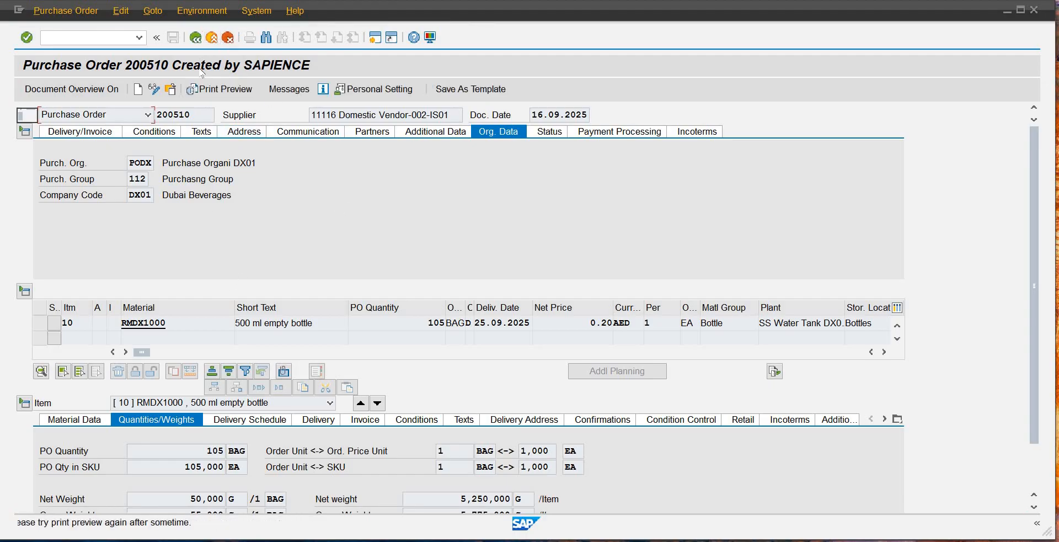
left_click(229, 39)
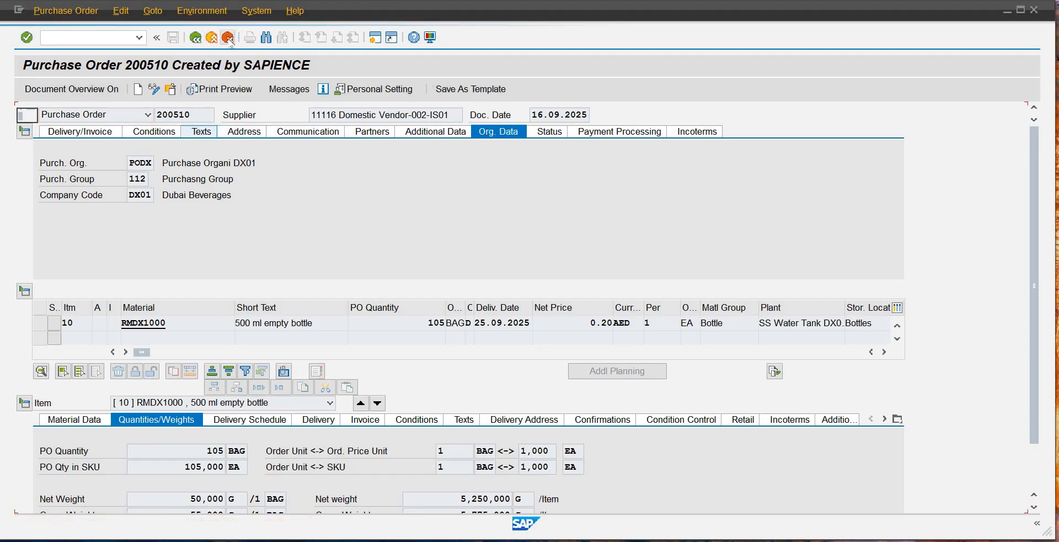
left_click(101, 42)
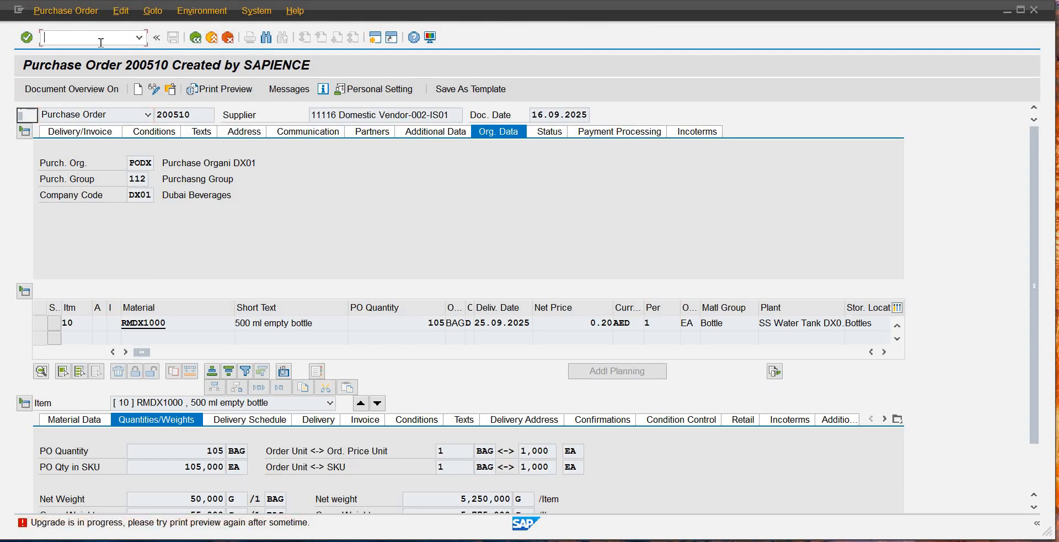
type("n")
key("Return")
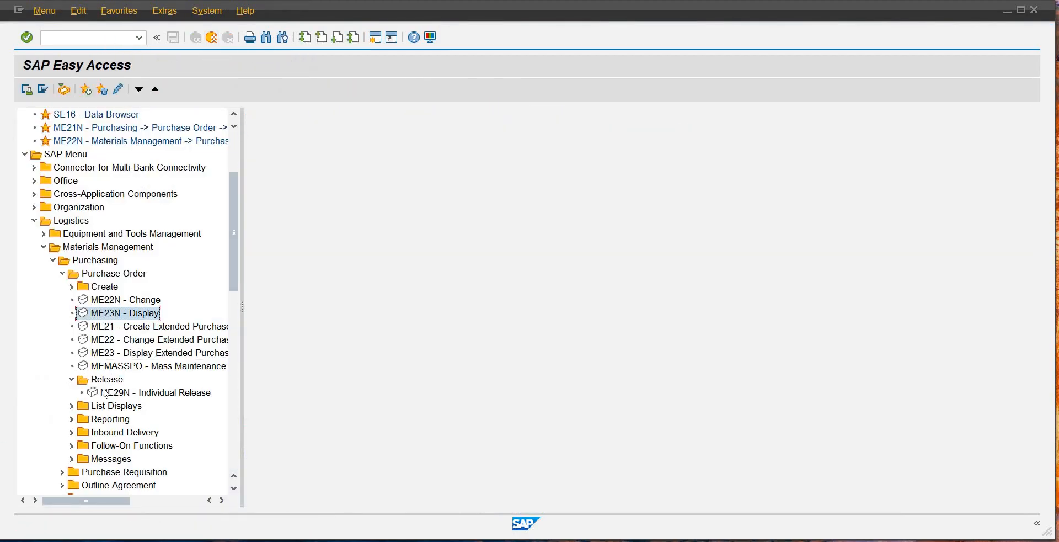
Step: Open the saved purchase order in ME29N Individual Release and look over its status and available item detail sections
left_click(112, 383)
double_click(118, 395)
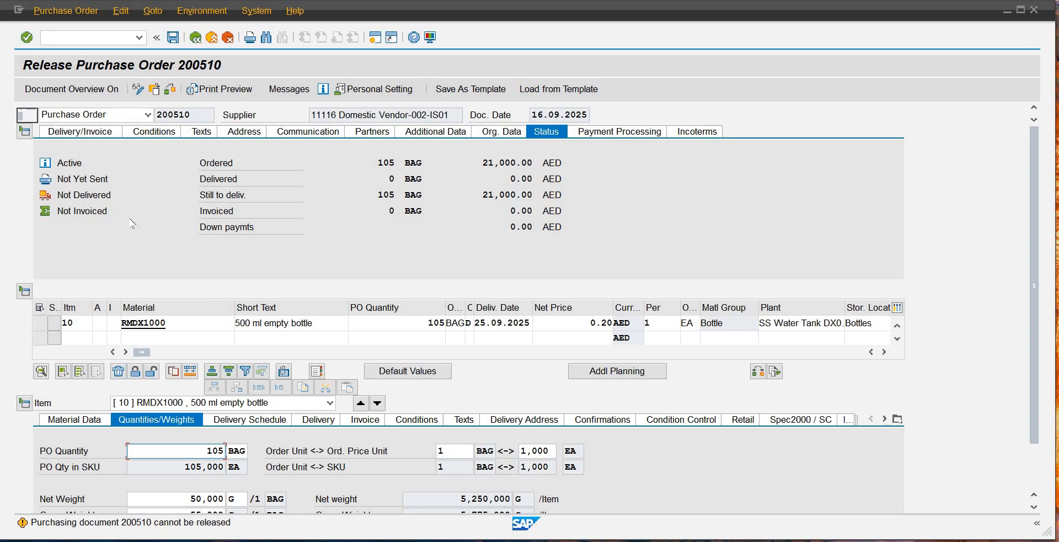
left_click(884, 418)
left_click(884, 418)
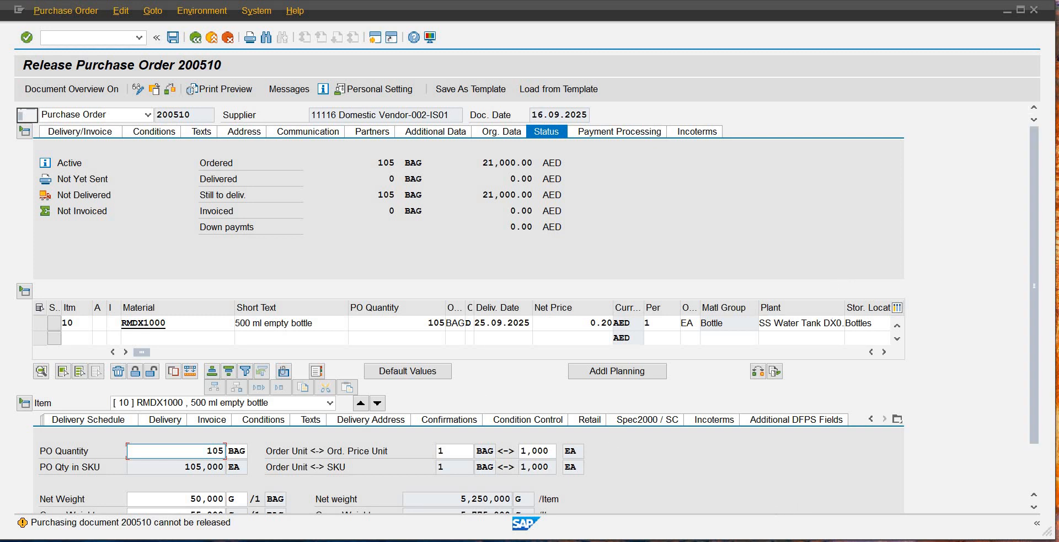
Step: Switch to the SAP Sourcing and Procurement Implementation Roadmap PDF in the browser
left_click(615, 540)
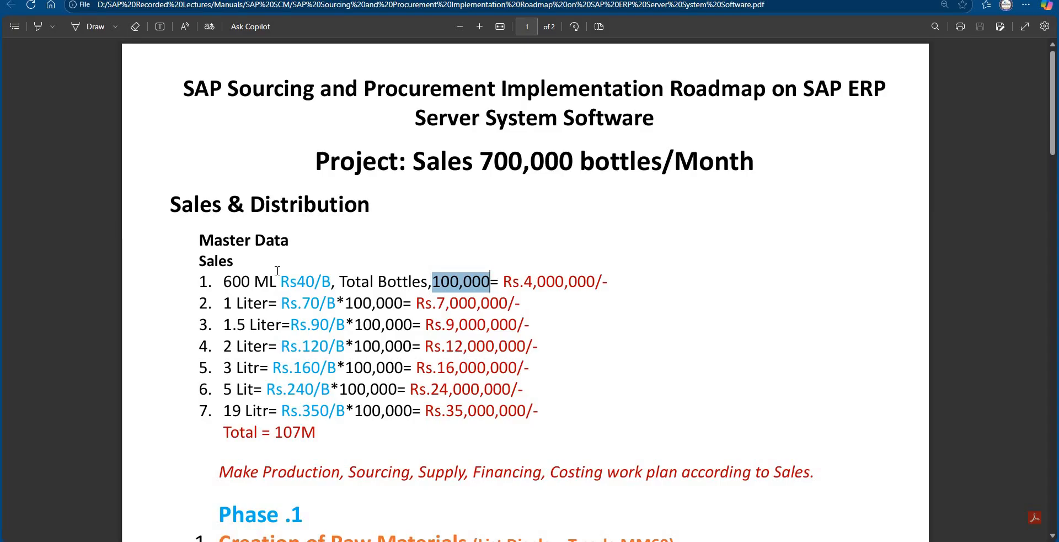